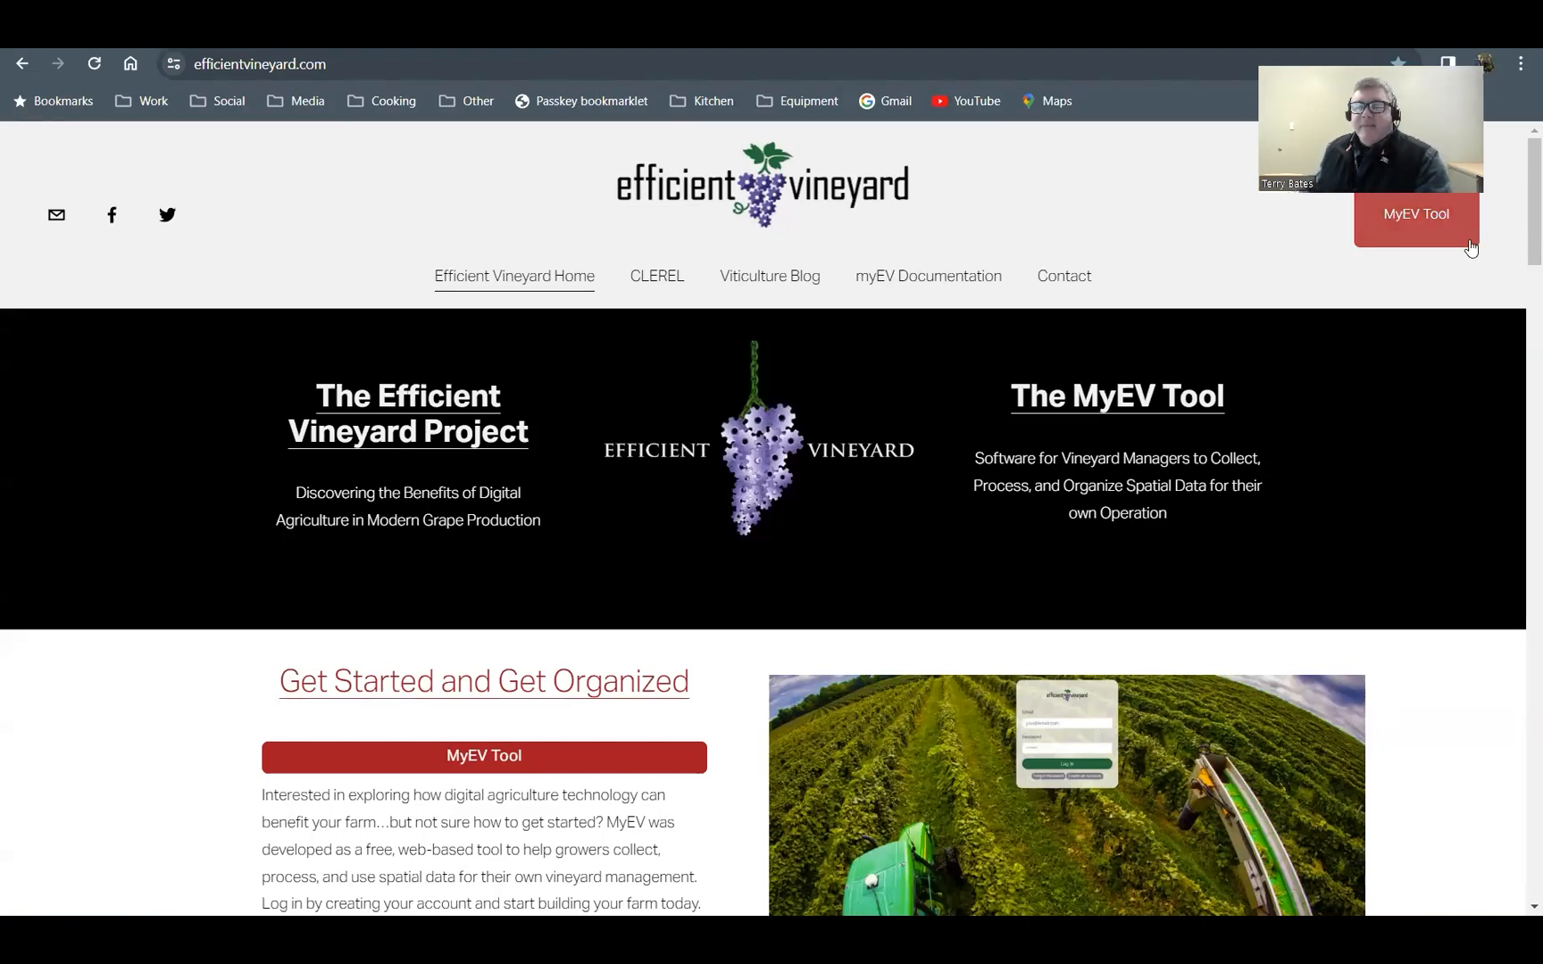
Step: Launch the MyEV Tool from the Efficient Vineyard site and load the CLEREL Teaching Farm
{"action": "left_click", "coordinate": [1438, 230]}
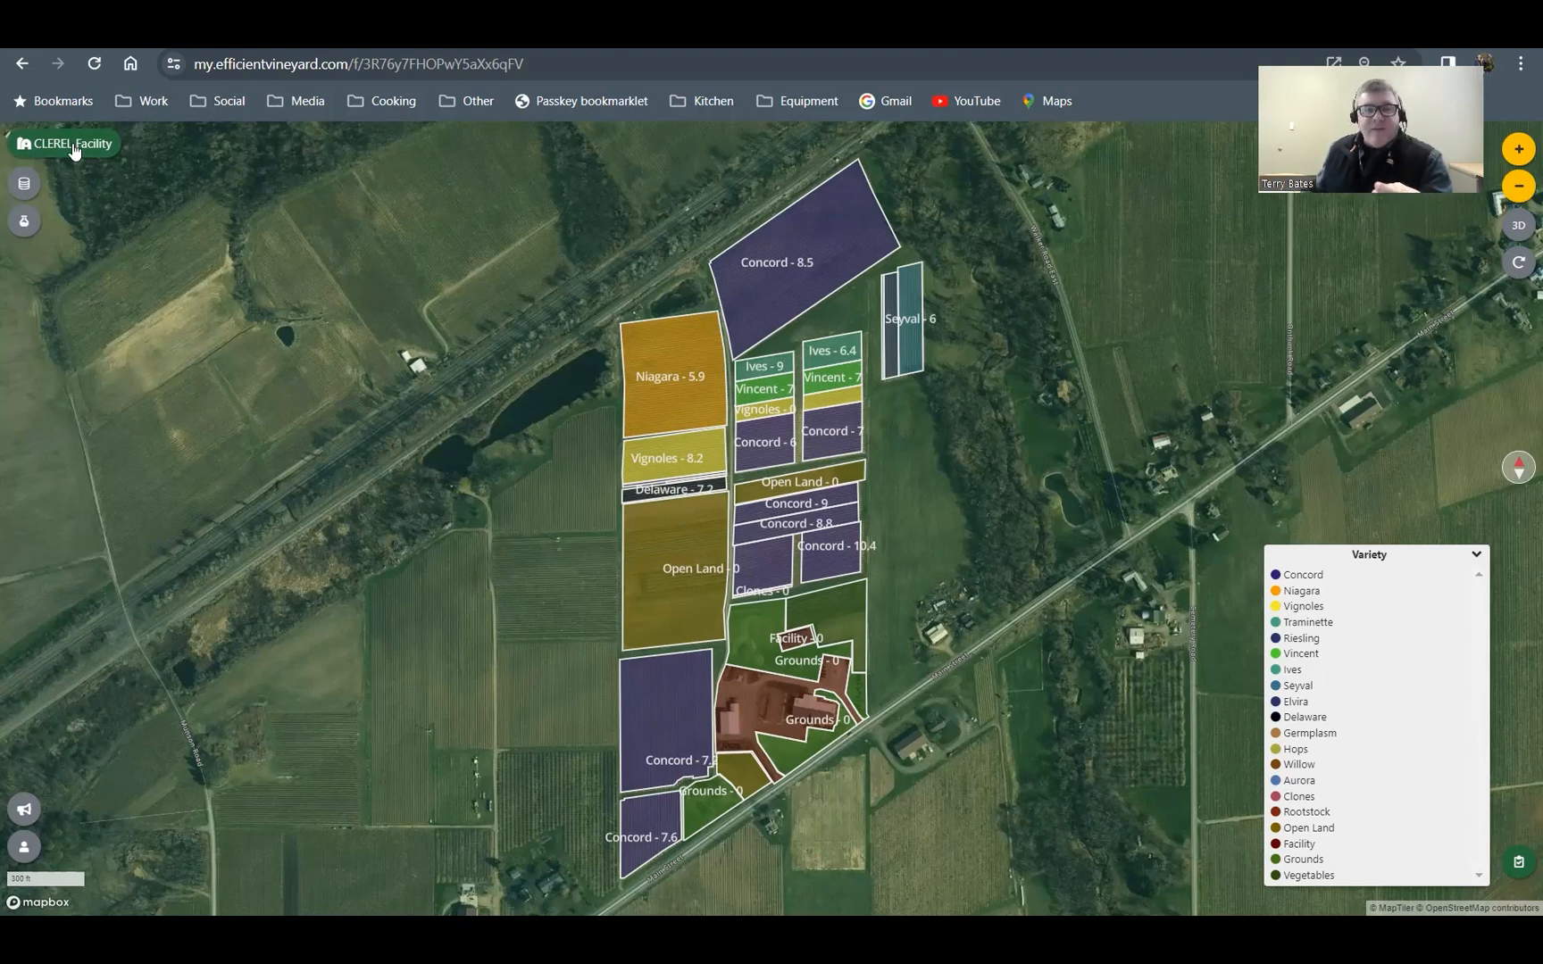
{"action": "left_click", "coordinate": [24, 848]}
{"action": "left_click", "coordinate": [62, 170]}
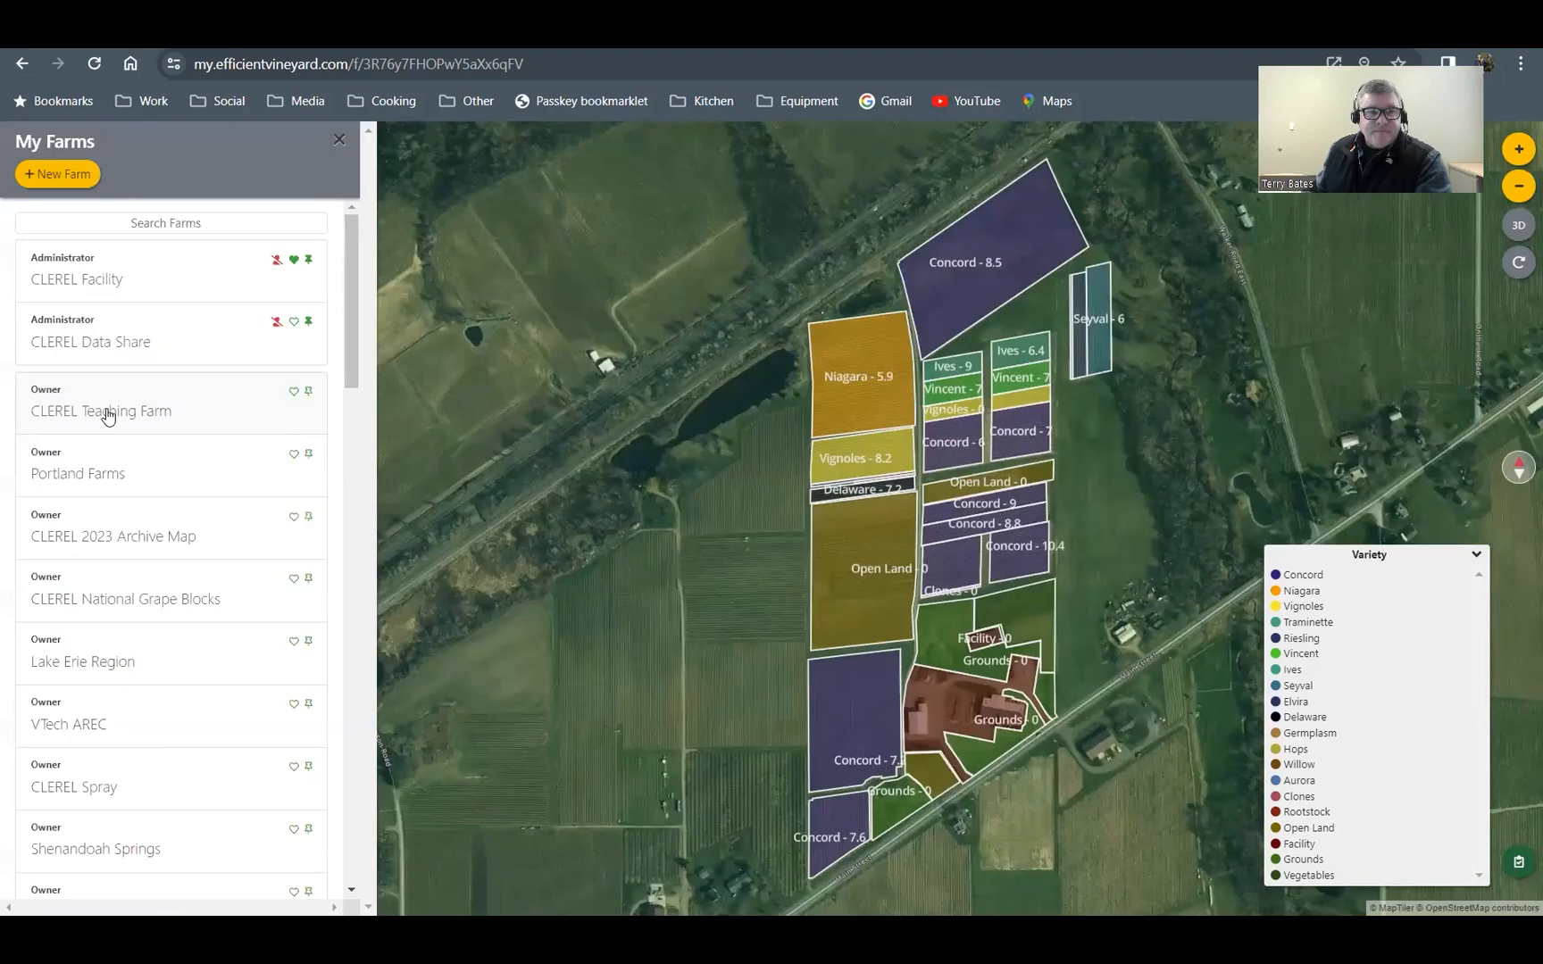
{"action": "left_click", "coordinate": [105, 411]}
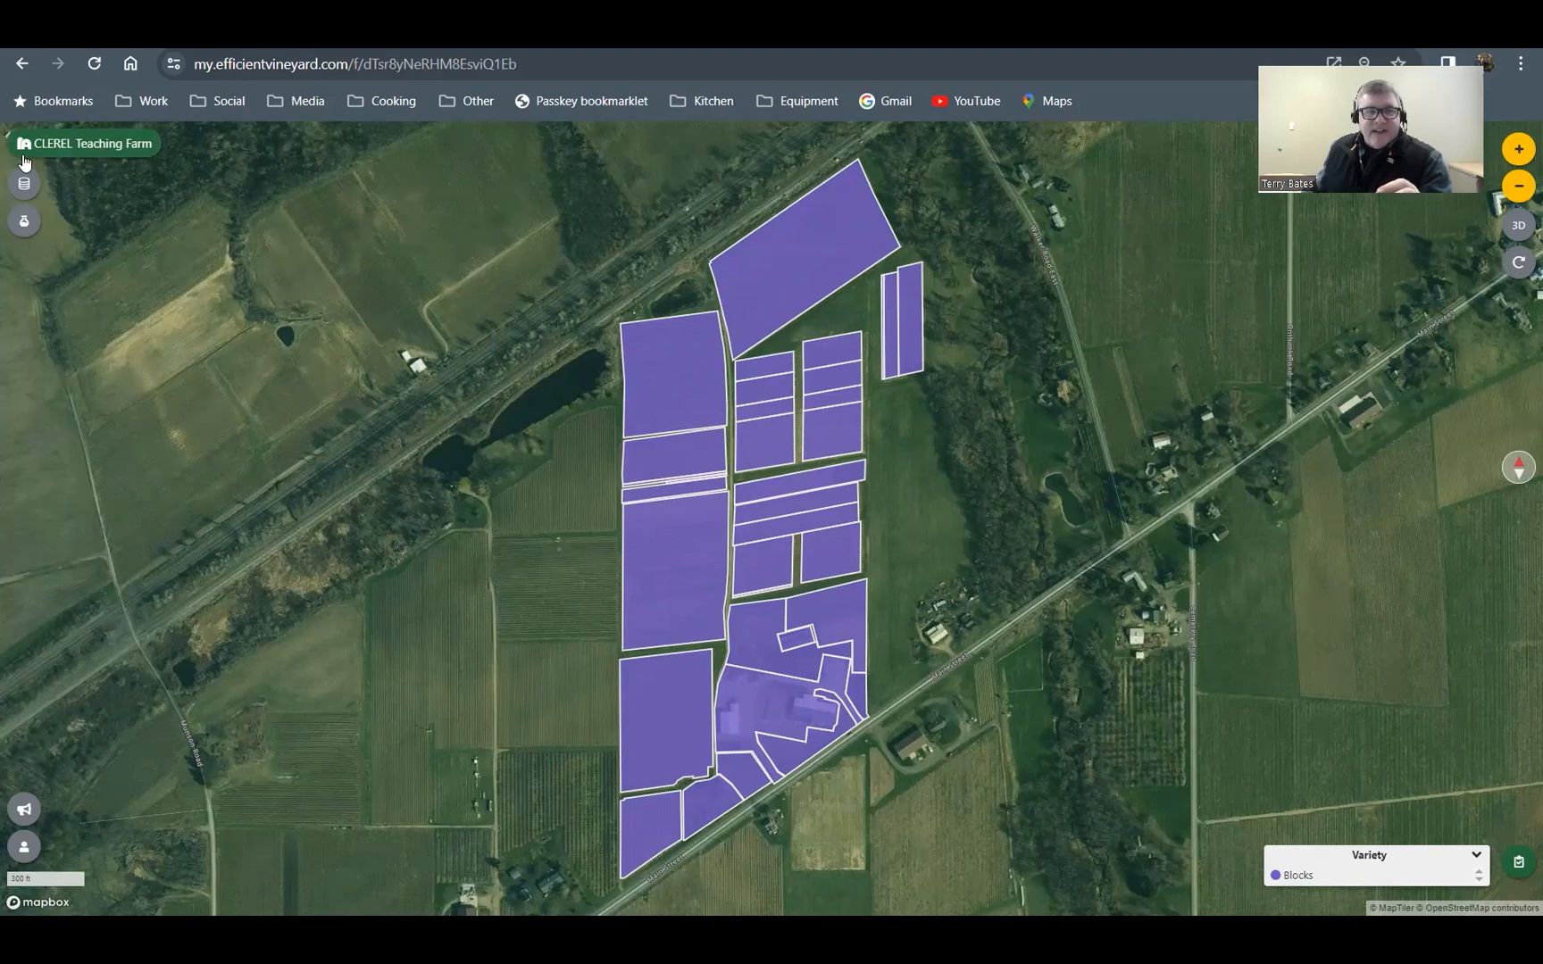
Step: Review the farm's information and list view, and inspect the Railroad Block's details on the map
{"action": "left_click", "coordinate": [105, 152]}
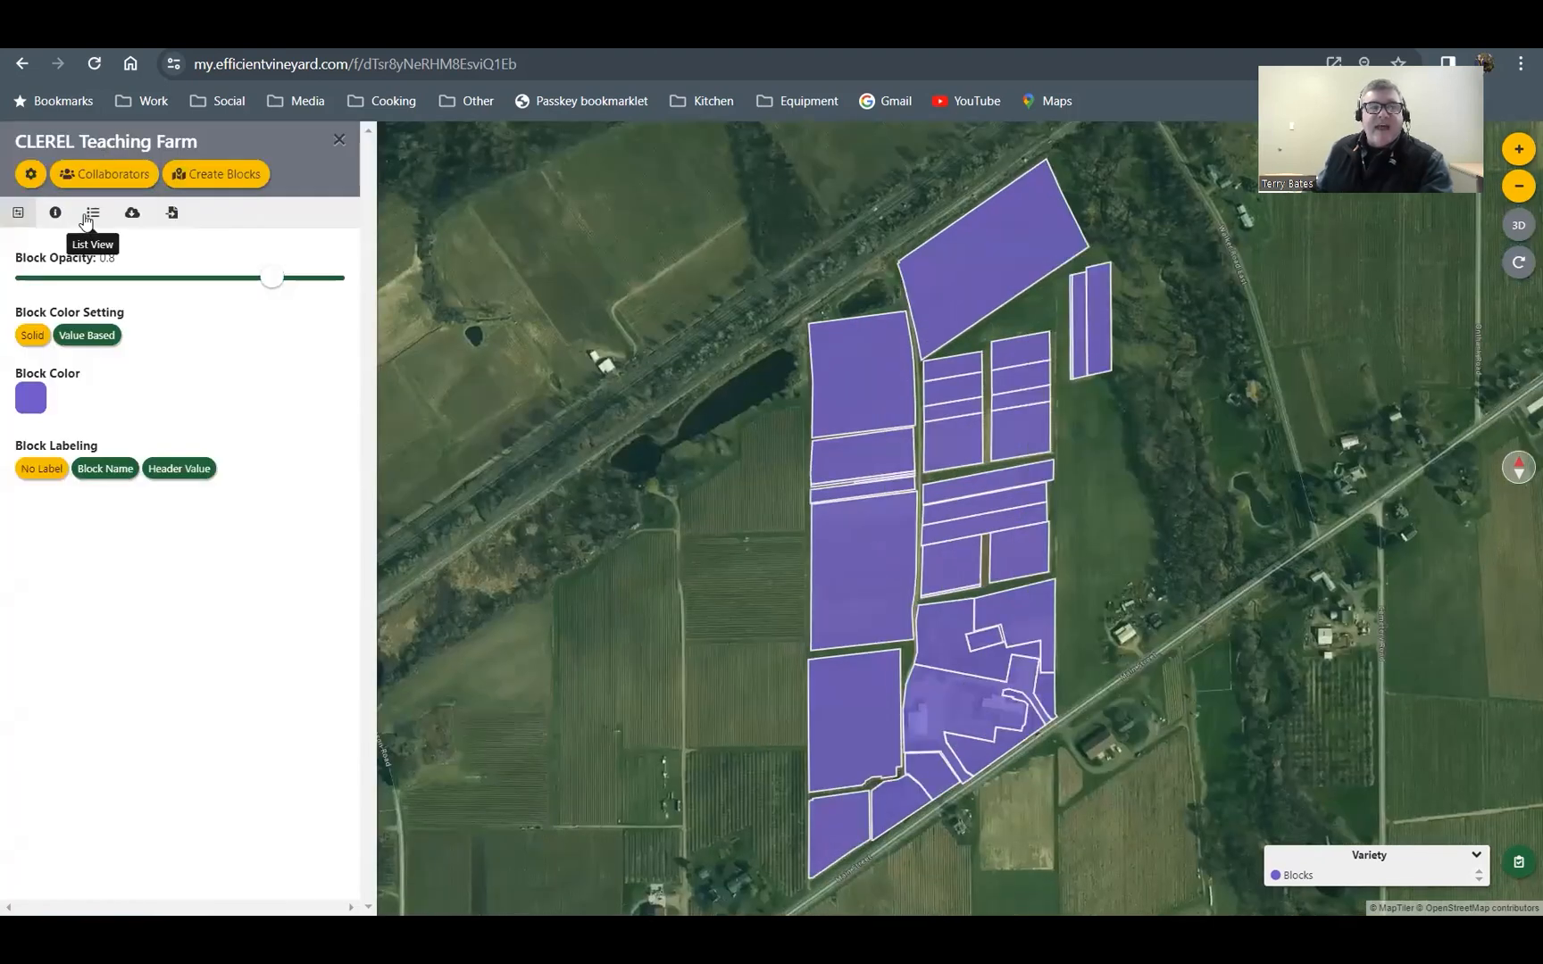
{"action": "left_click", "coordinate": [55, 212]}
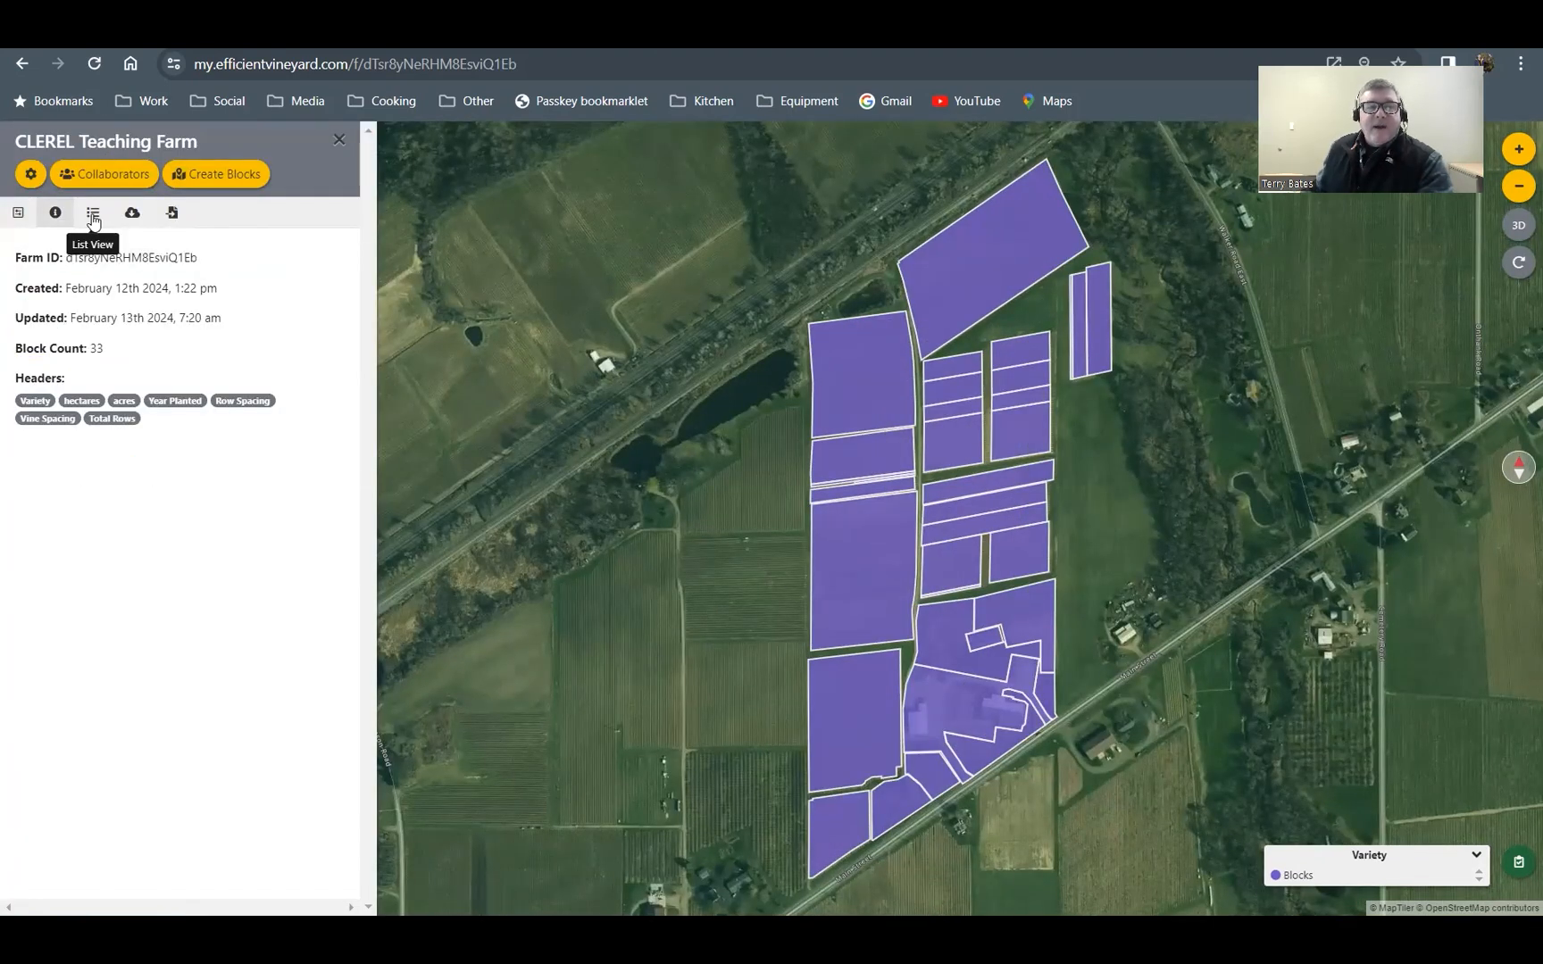
{"action": "left_click", "coordinate": [93, 214]}
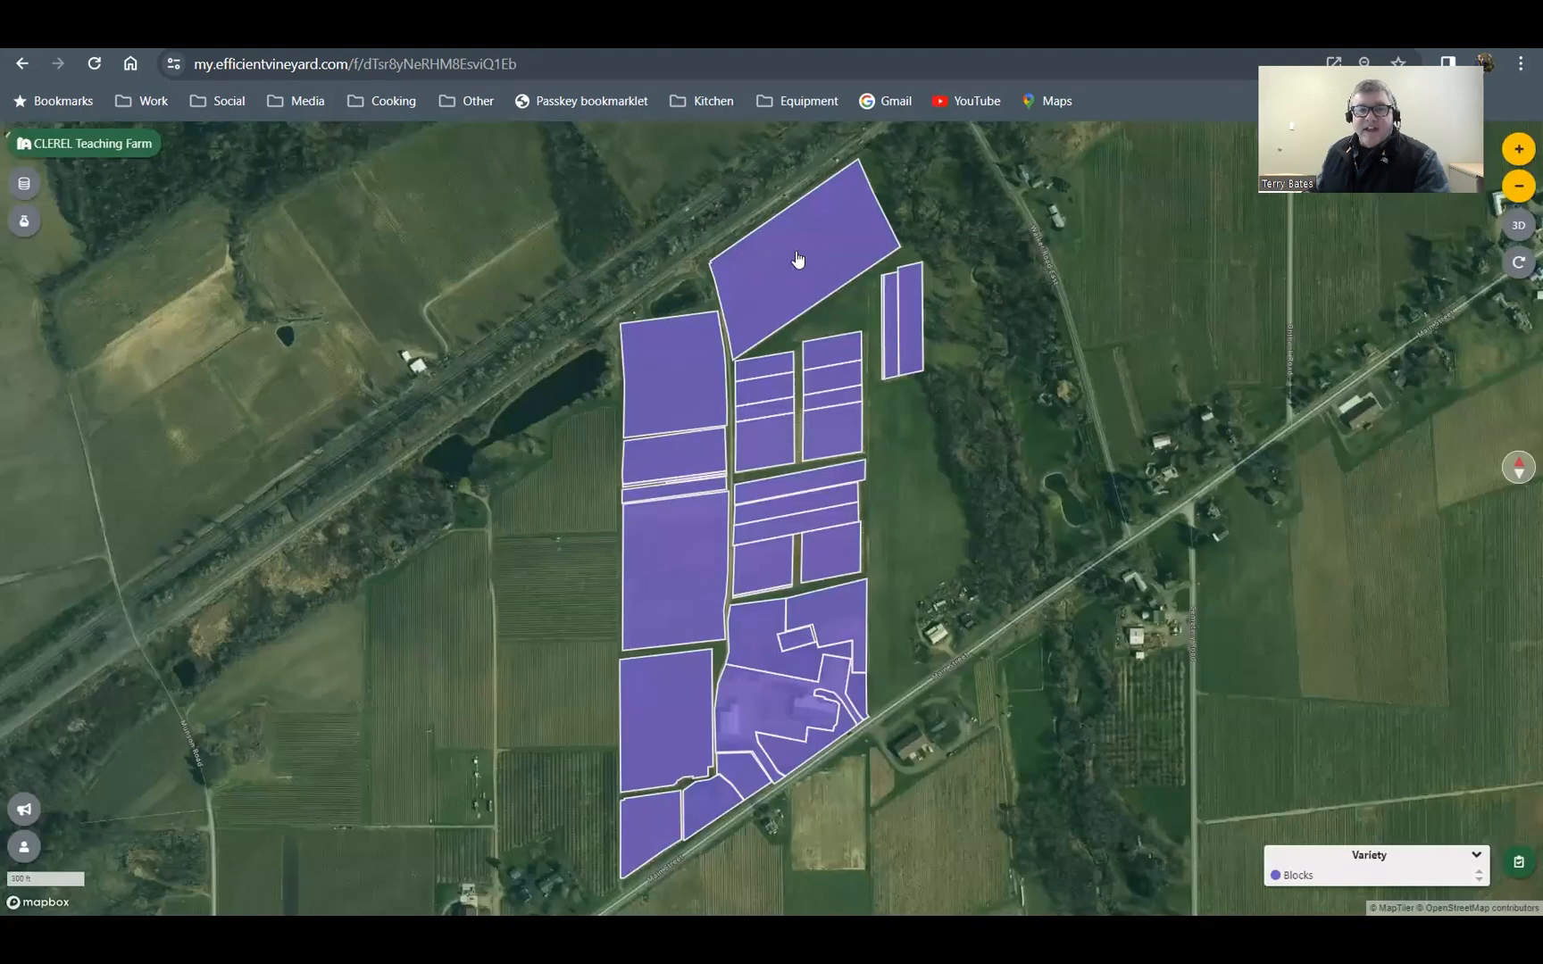
{"action": "left_click", "coordinate": [798, 259]}
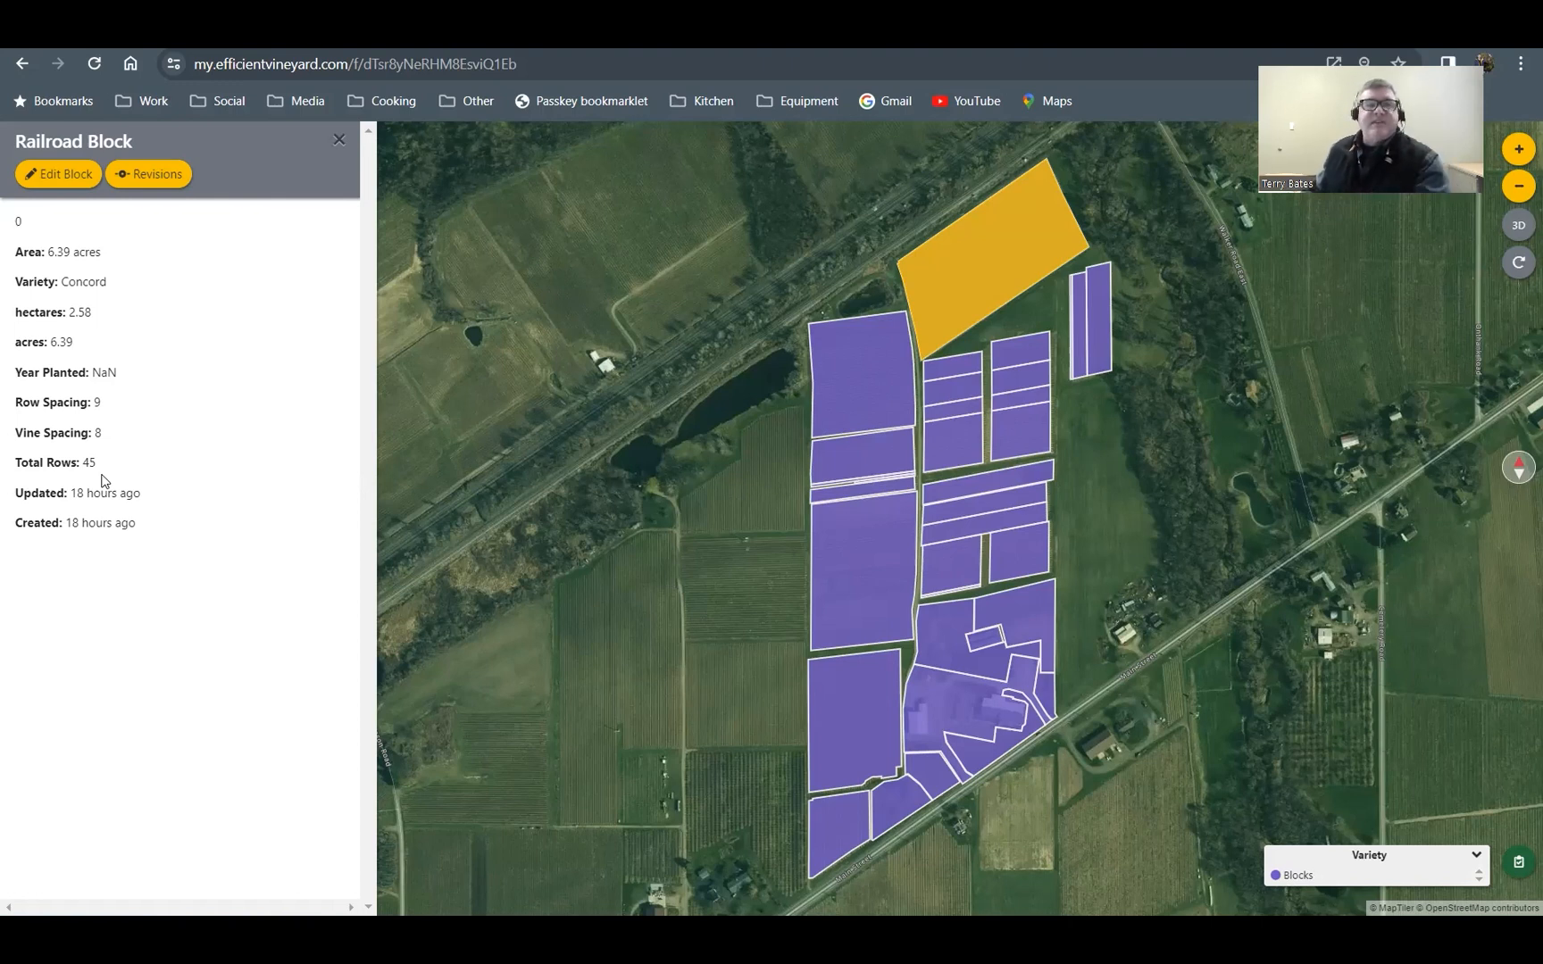
{"action": "left_click", "coordinate": [338, 139]}
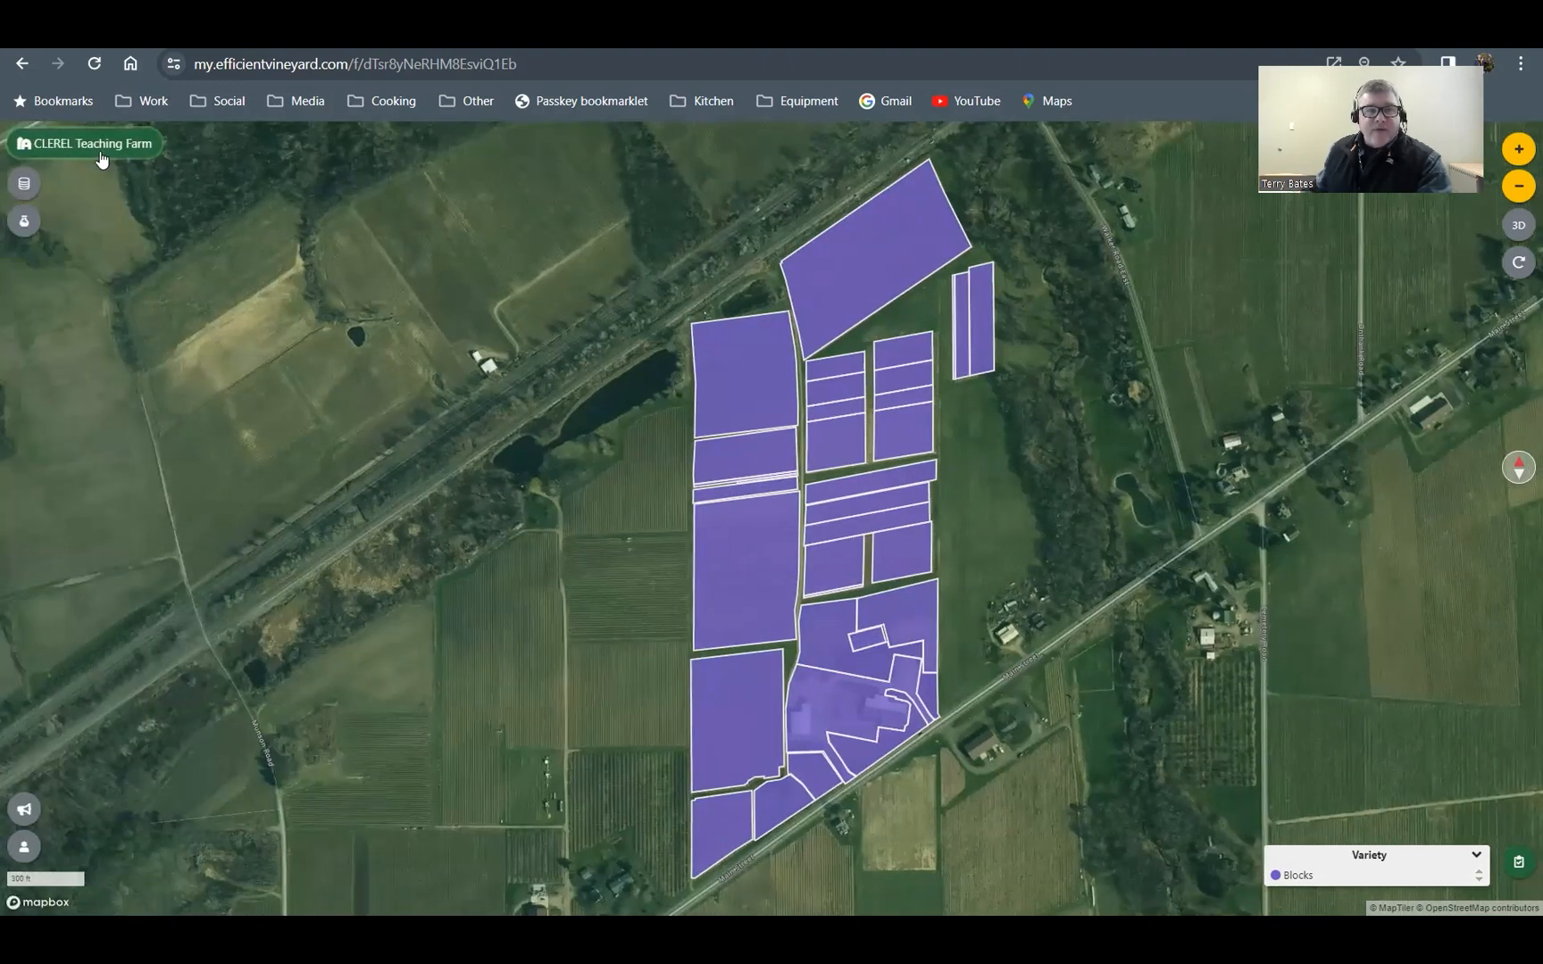
Step: View the table of all the farm's blocks with their variety, acreage, spacing and row data
{"action": "left_click", "coordinate": [101, 152]}
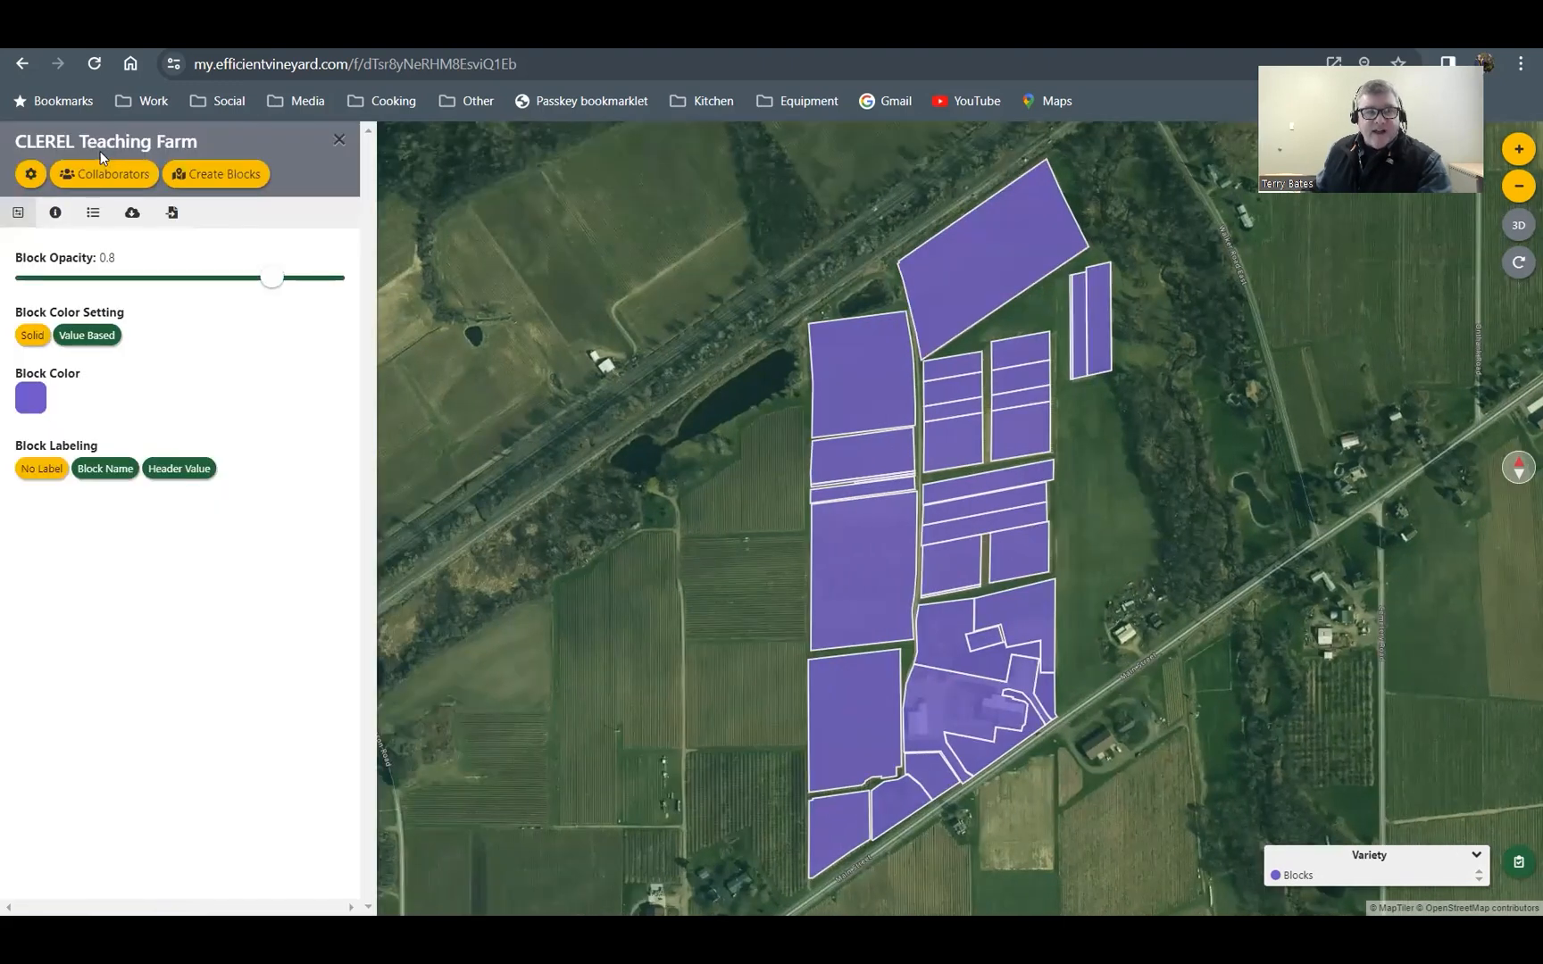
{"action": "left_click", "coordinate": [93, 220]}
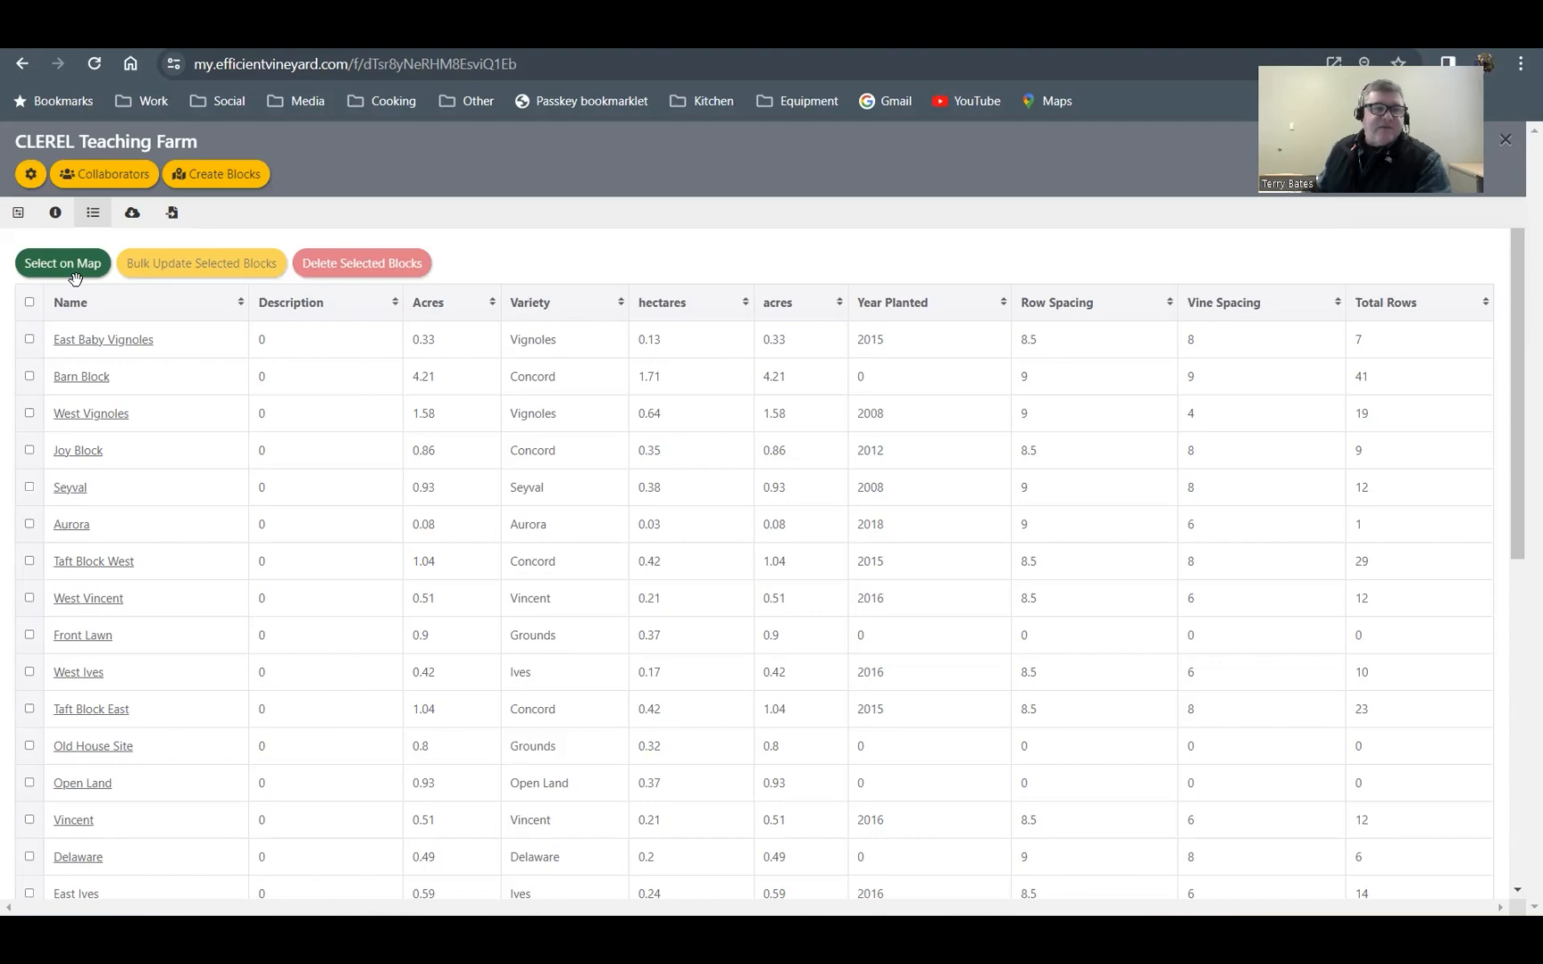
{"action": "left_click", "coordinate": [79, 143]}
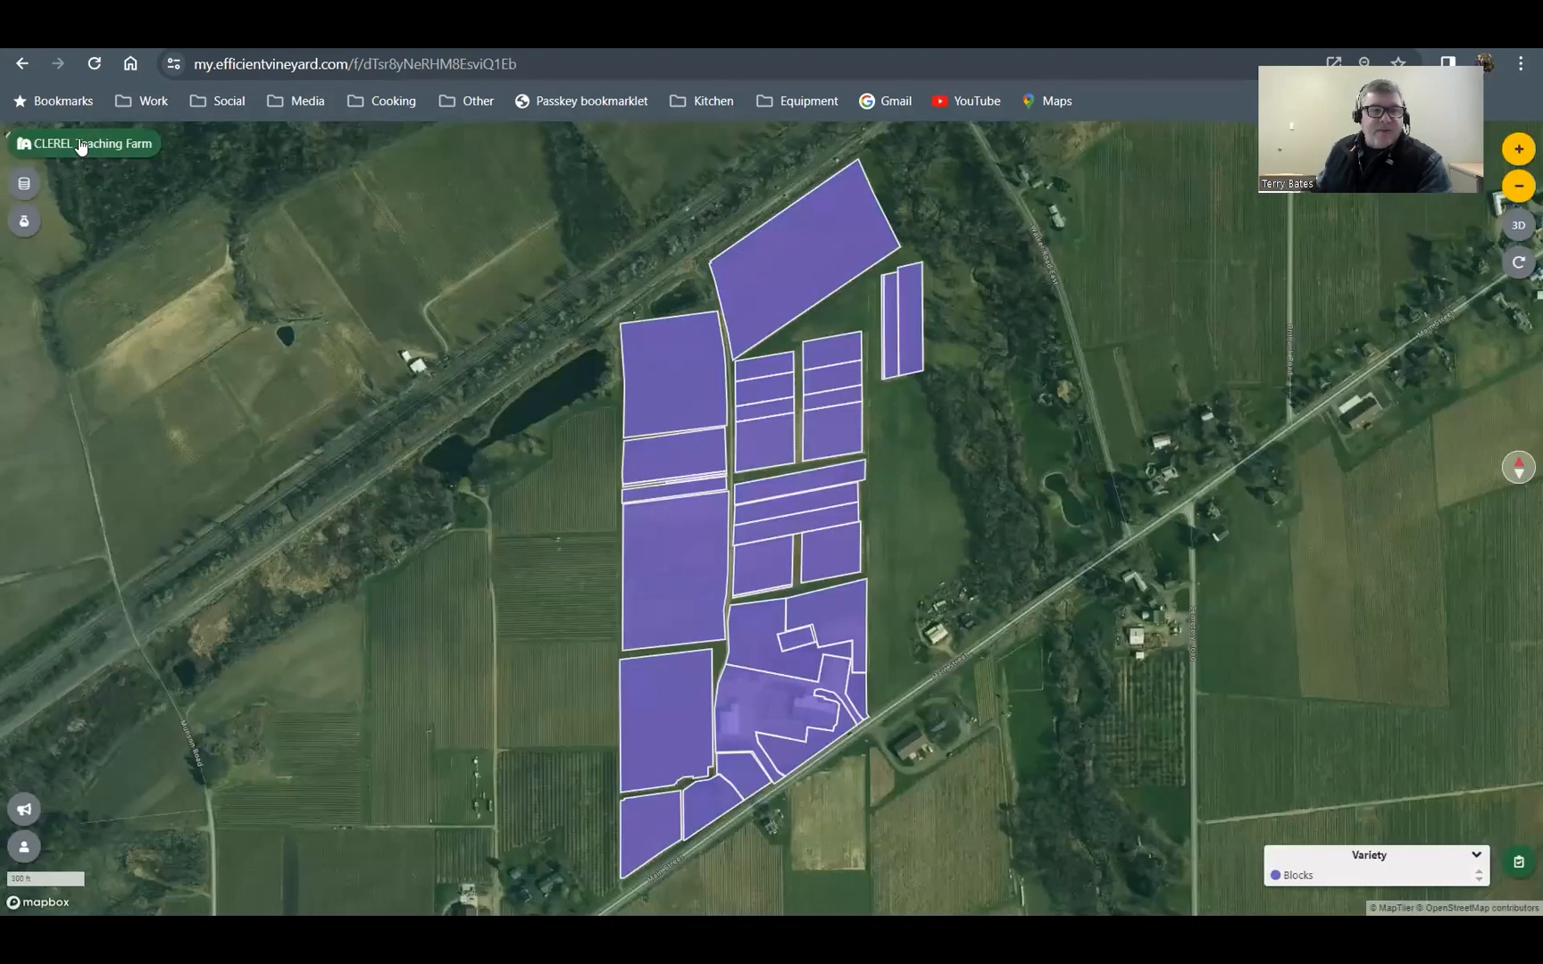
Step: Color the farm's blocks by the Variety header and label them with their Variety value
{"action": "left_click", "coordinate": [81, 144]}
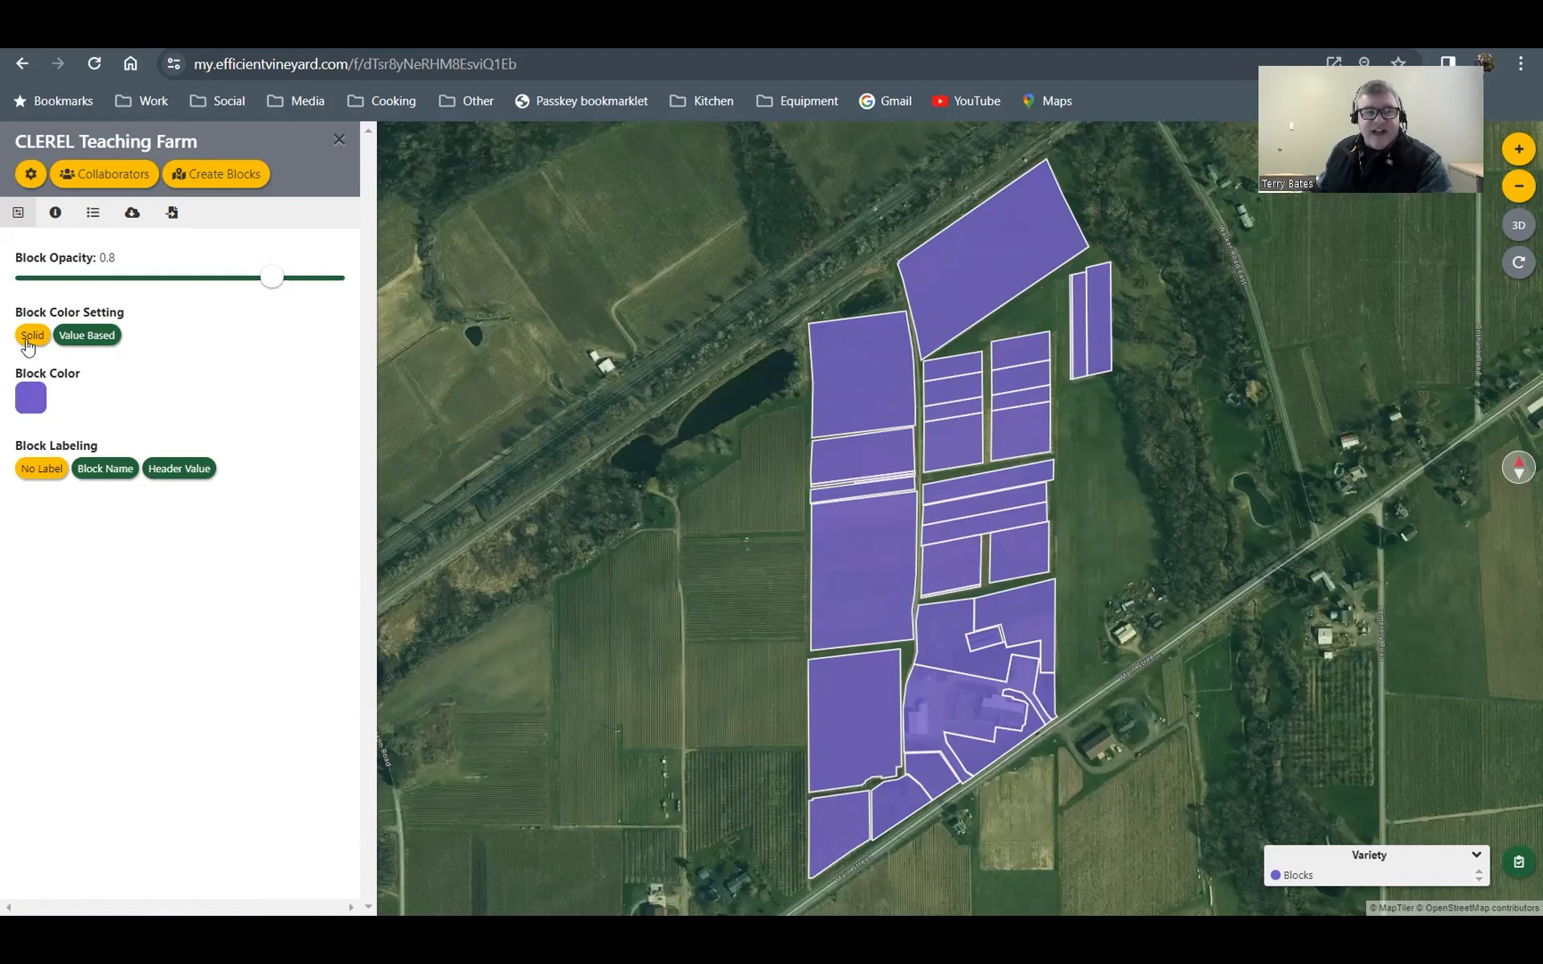
{"action": "left_click", "coordinate": [87, 336]}
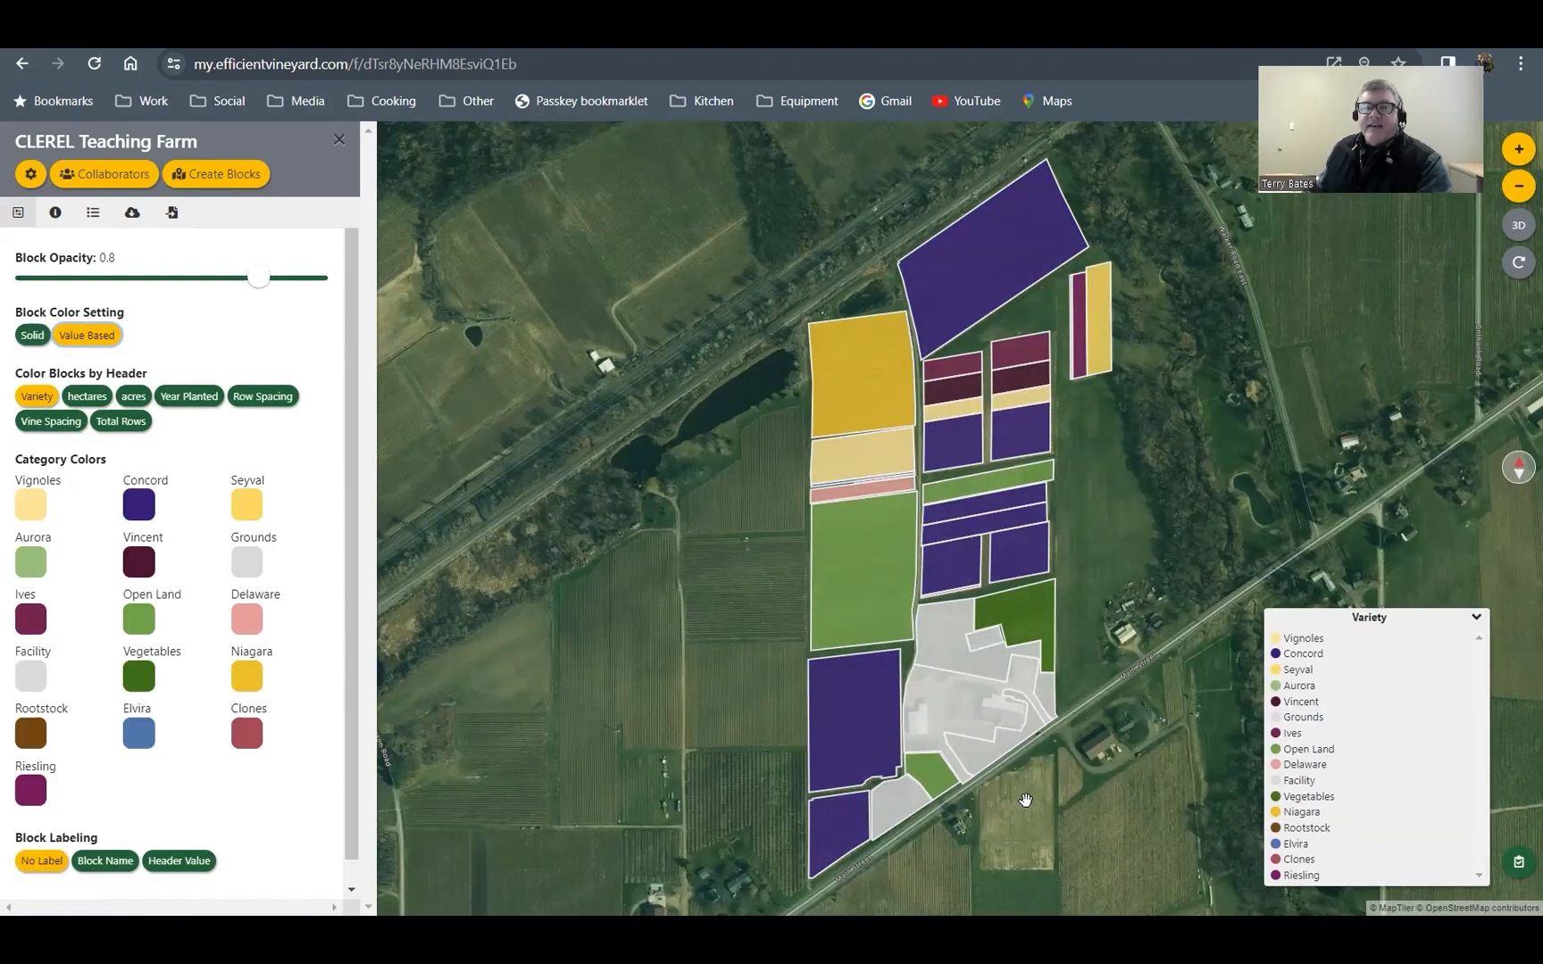
{"action": "scroll", "coordinate": [214, 569], "scroll_direction": "down", "scroll_amount": 1}
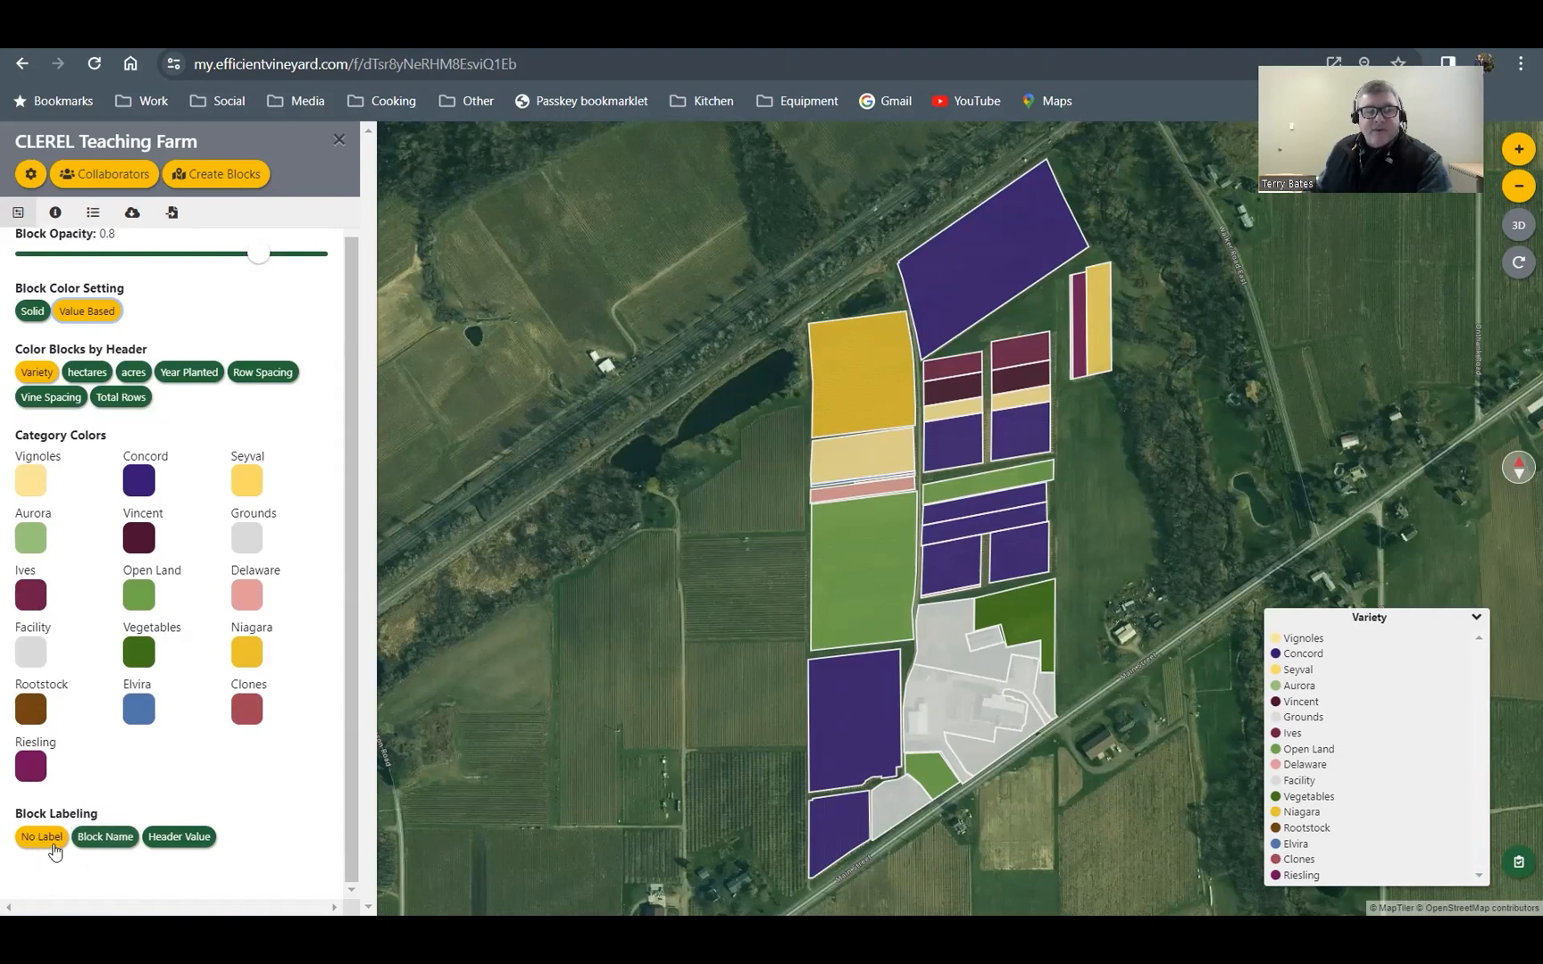
{"action": "left_click", "coordinate": [180, 838]}
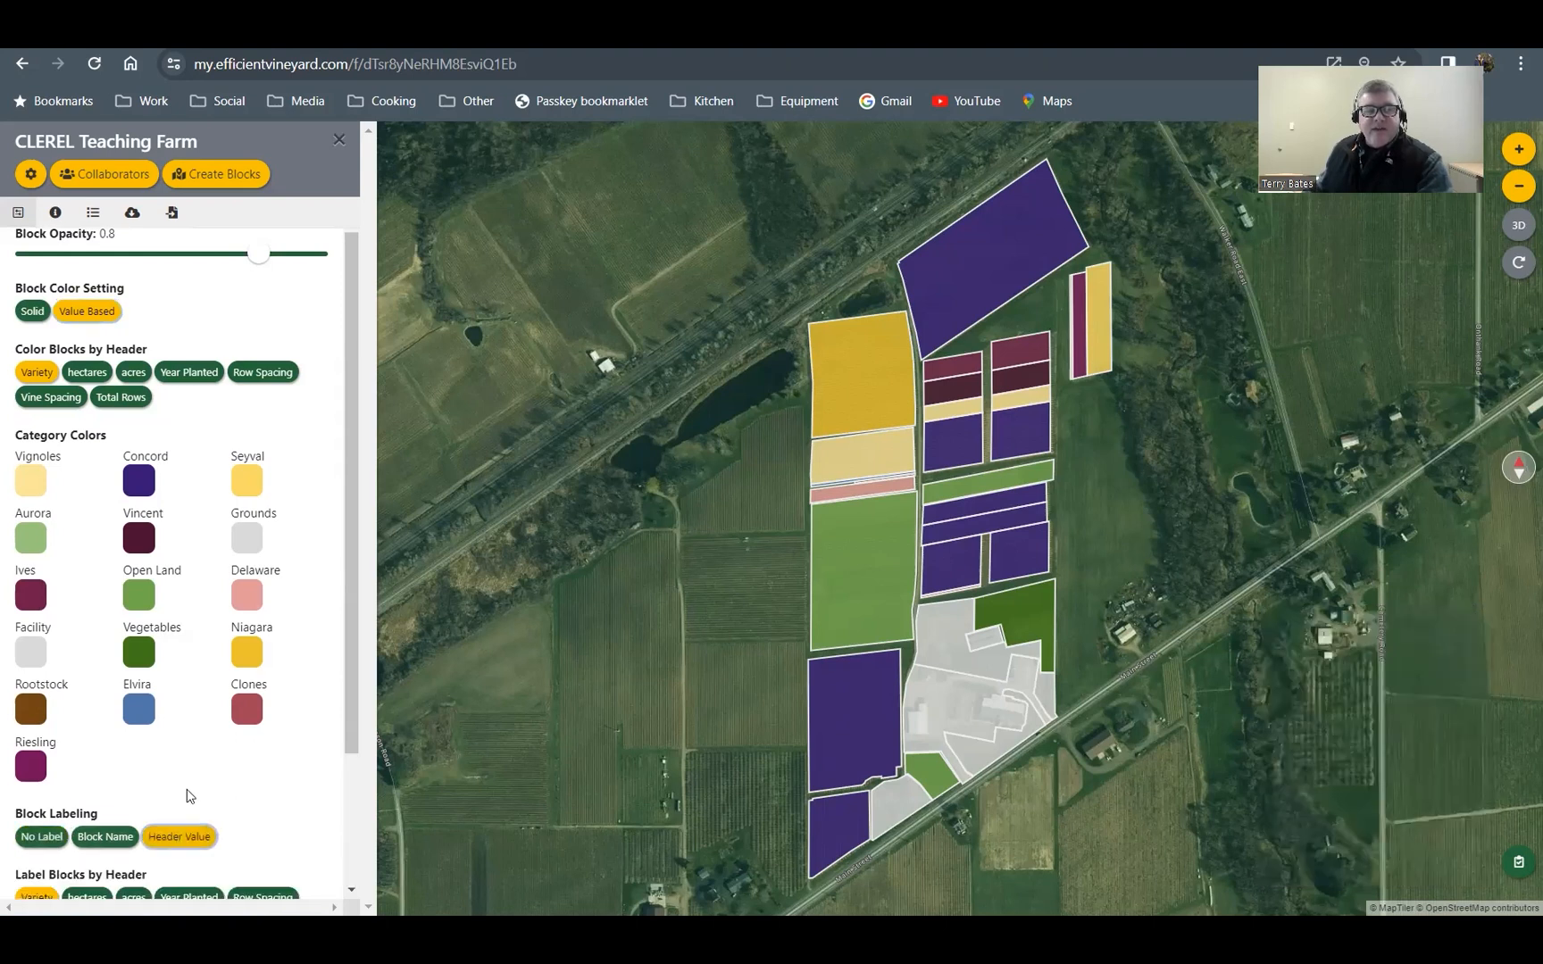
{"action": "scroll", "coordinate": [190, 794], "scroll_direction": "down", "scroll_amount": 2}
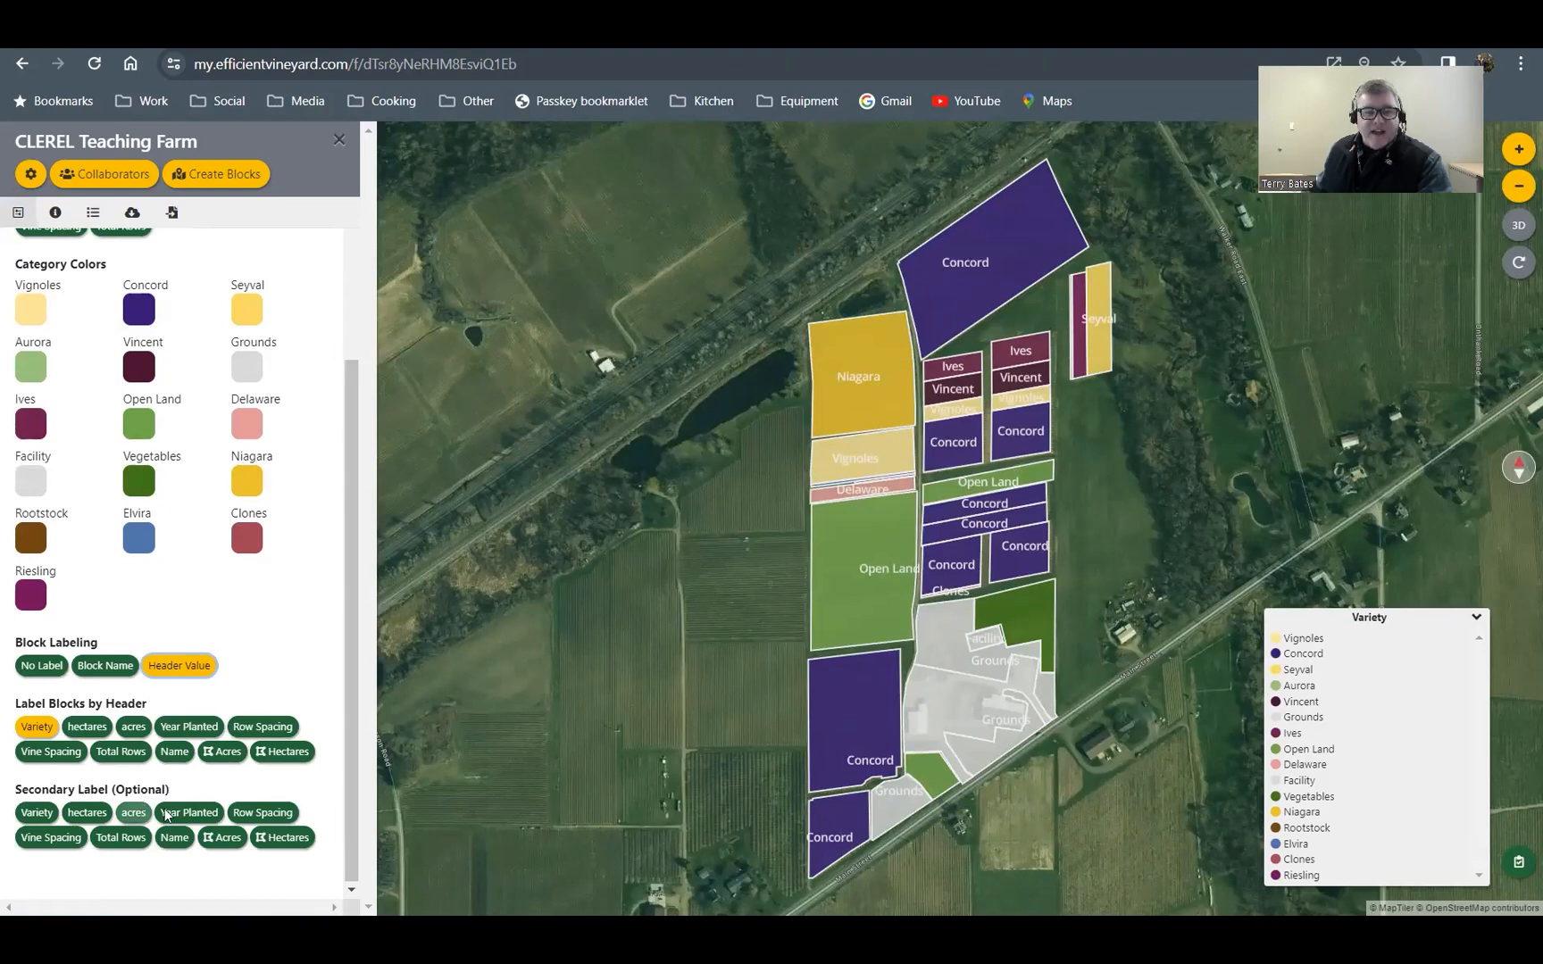
Step: Set the optional secondary block label to Acres and return to the full map
{"action": "left_click", "coordinate": [173, 839]}
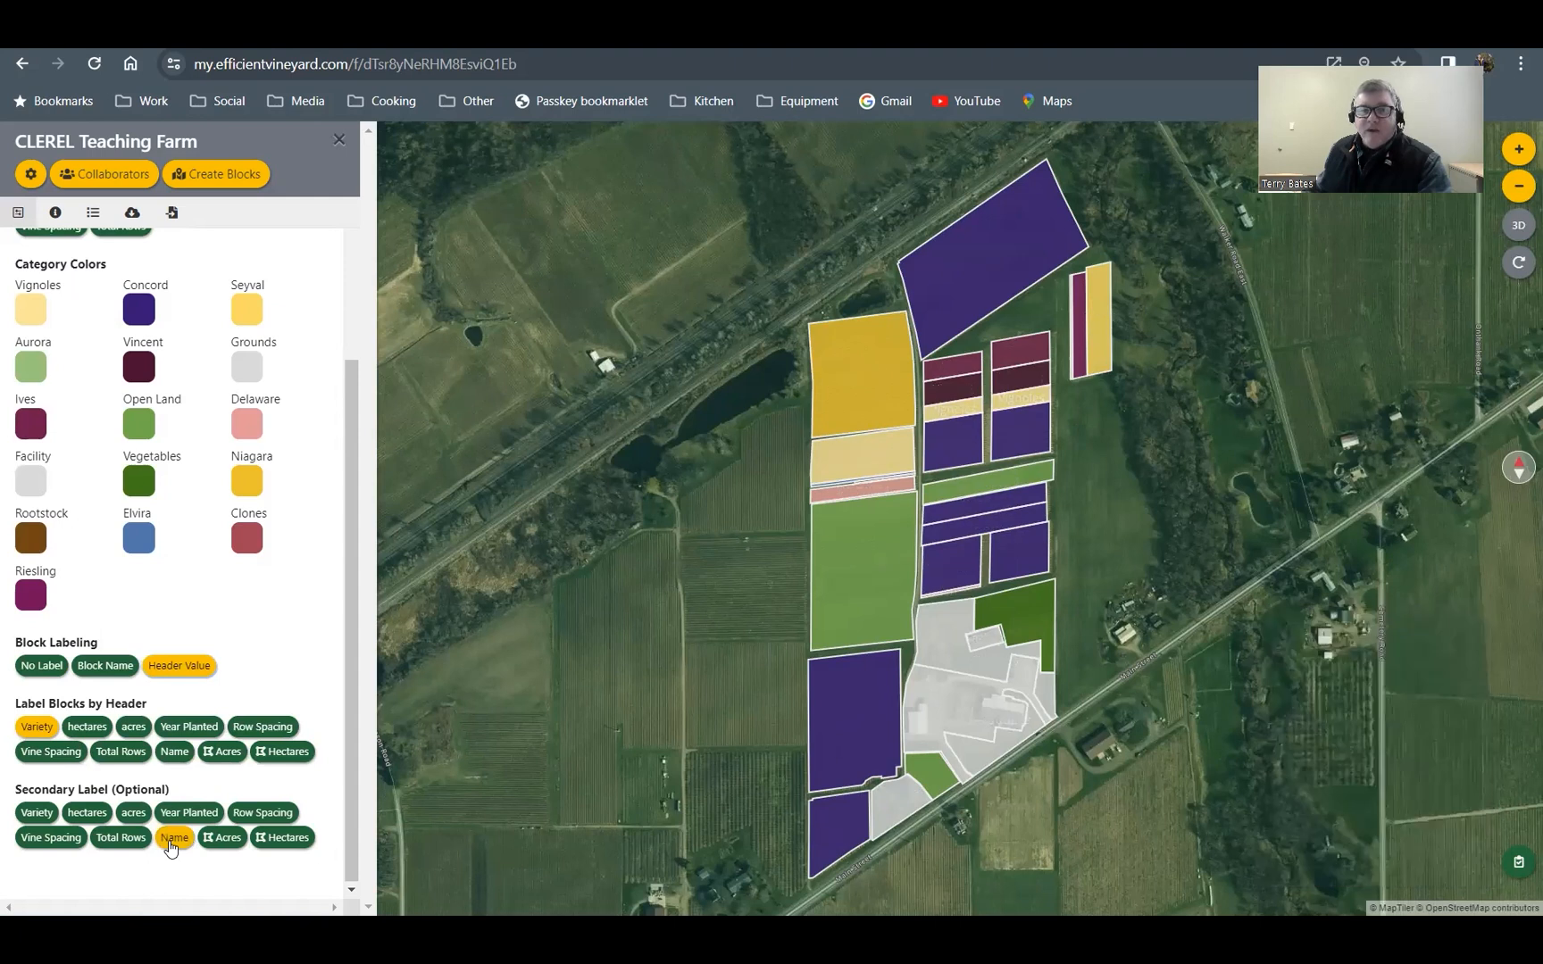
{"action": "left_click", "coordinate": [133, 812]}
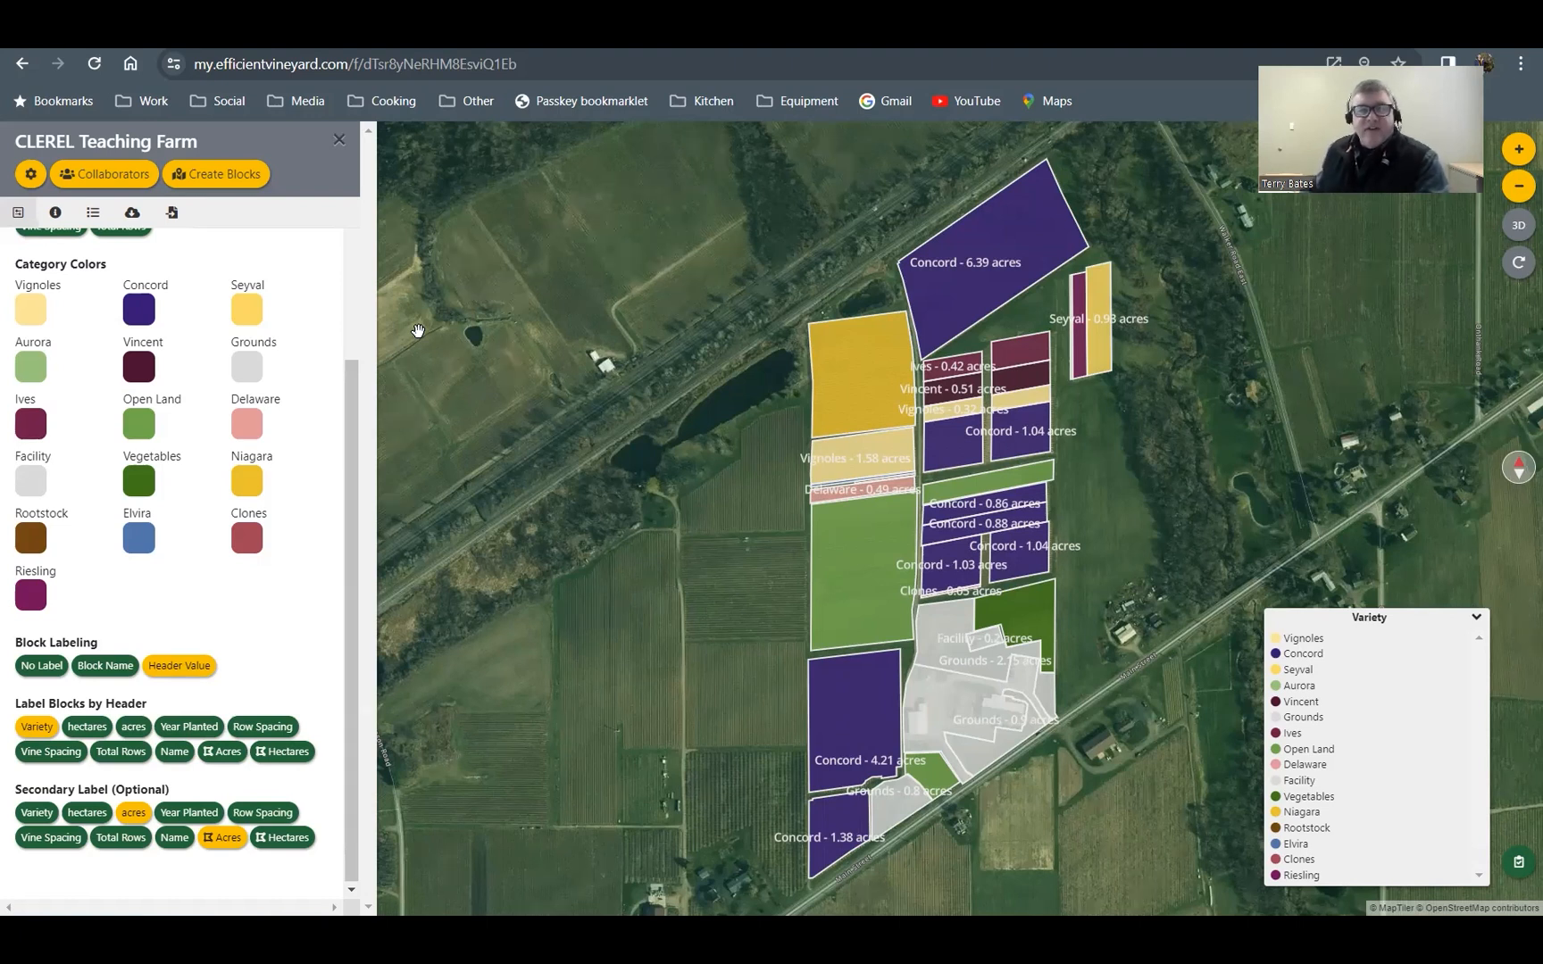
{"action": "left_click", "coordinate": [339, 141]}
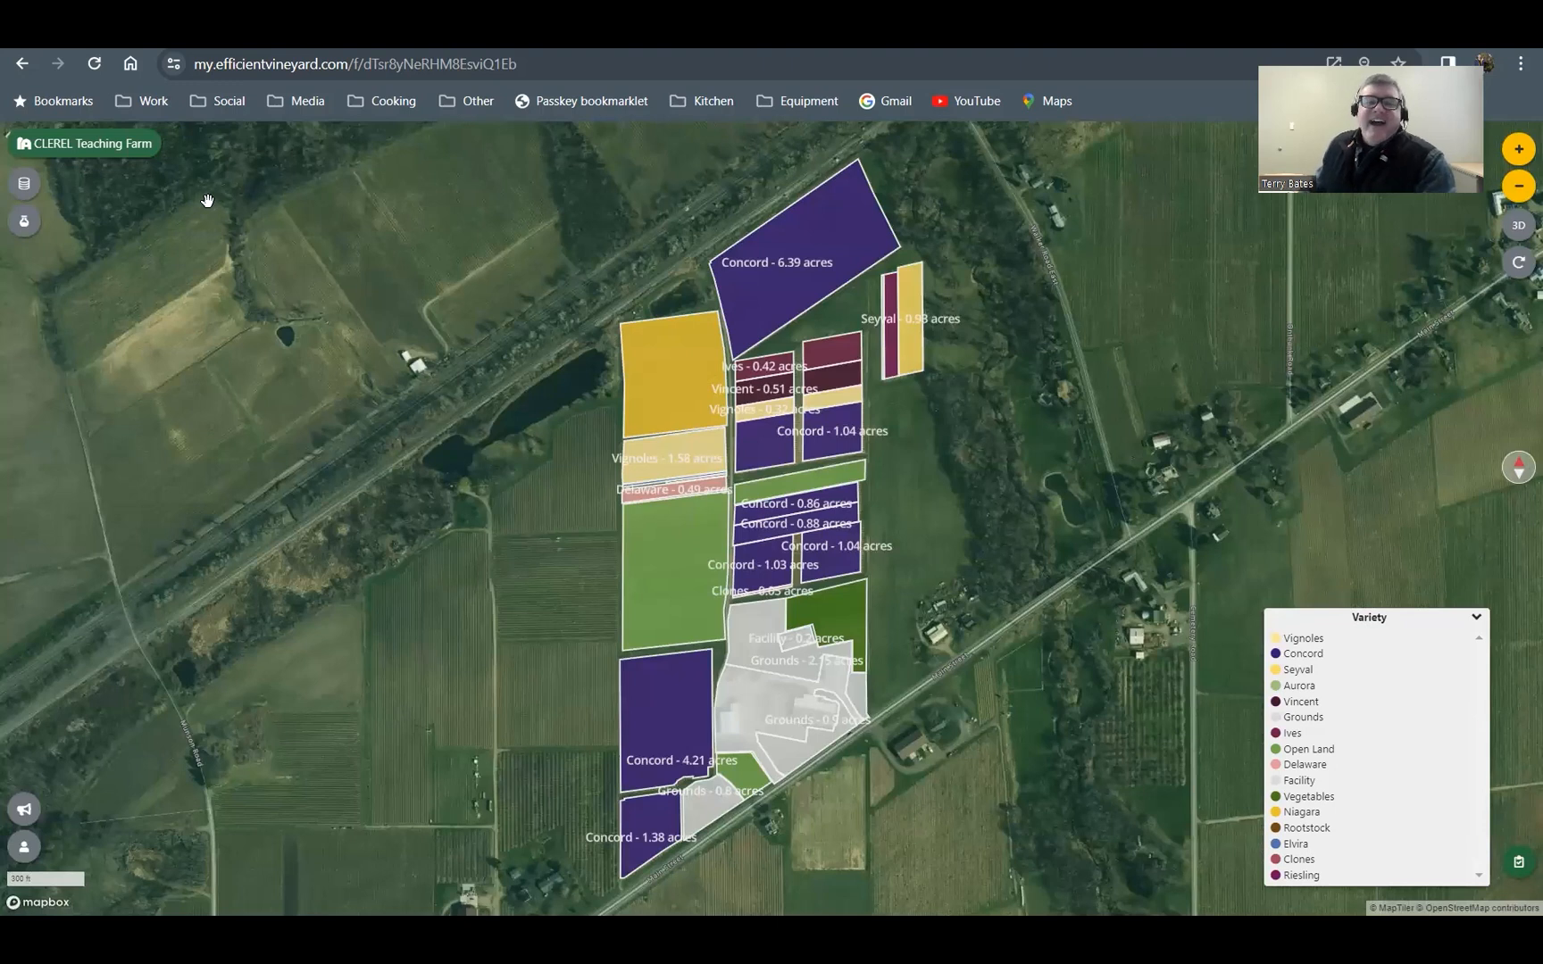
Step: Add a block data header labeled Nitrogen with the Number type to the farm and save the farm
{"action": "left_click", "coordinate": [76, 144]}
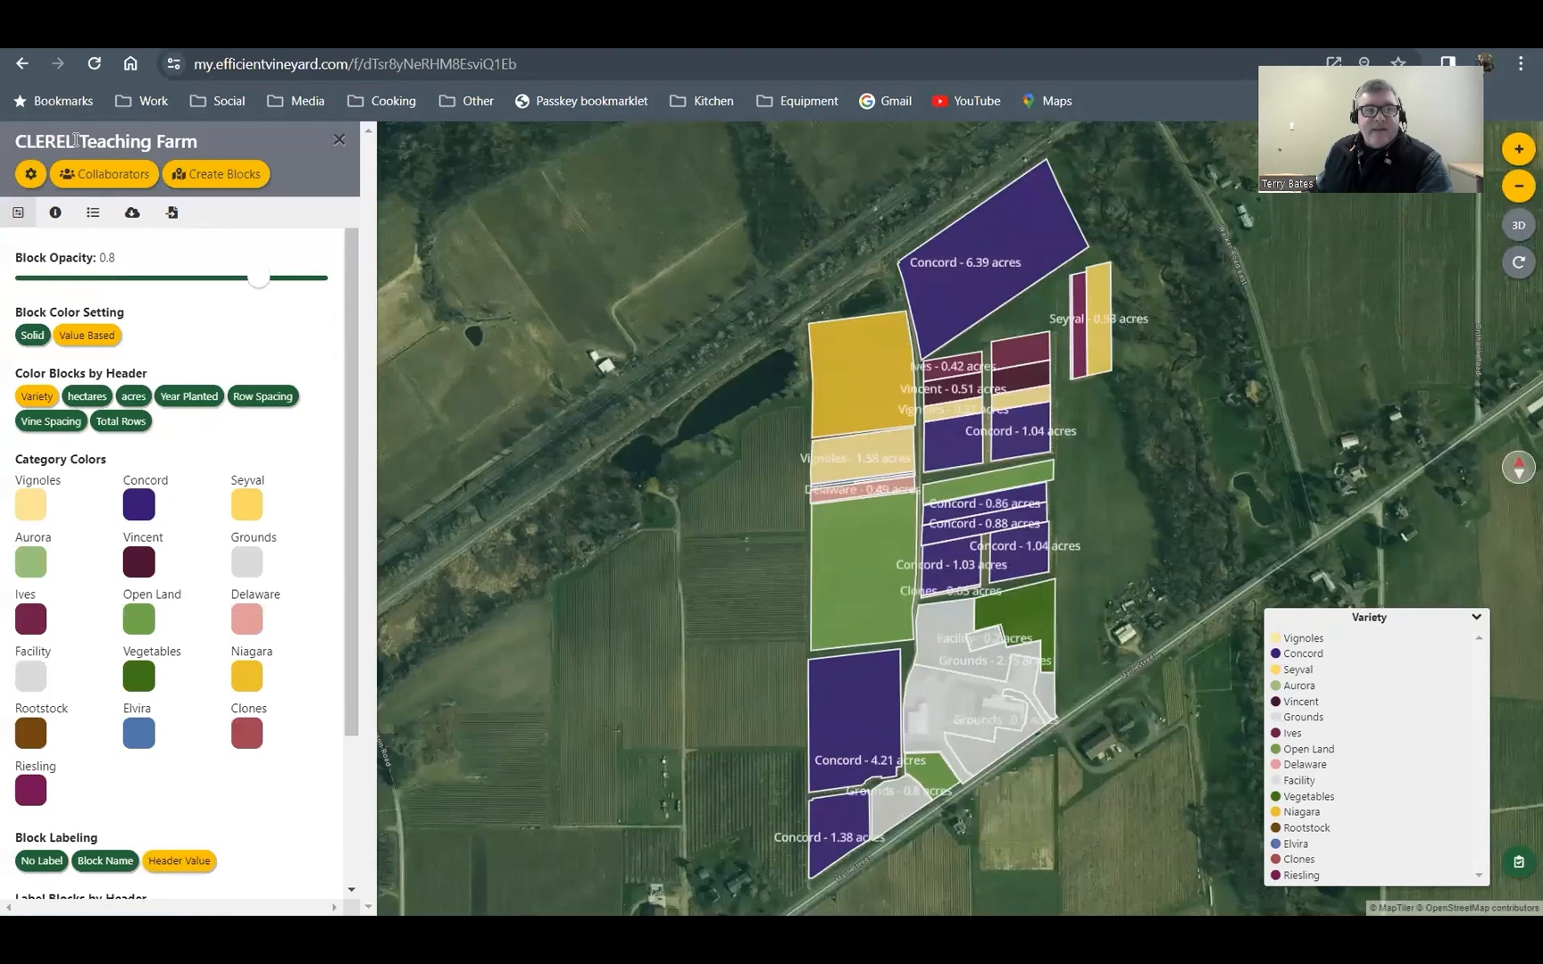
{"action": "left_click", "coordinate": [31, 177]}
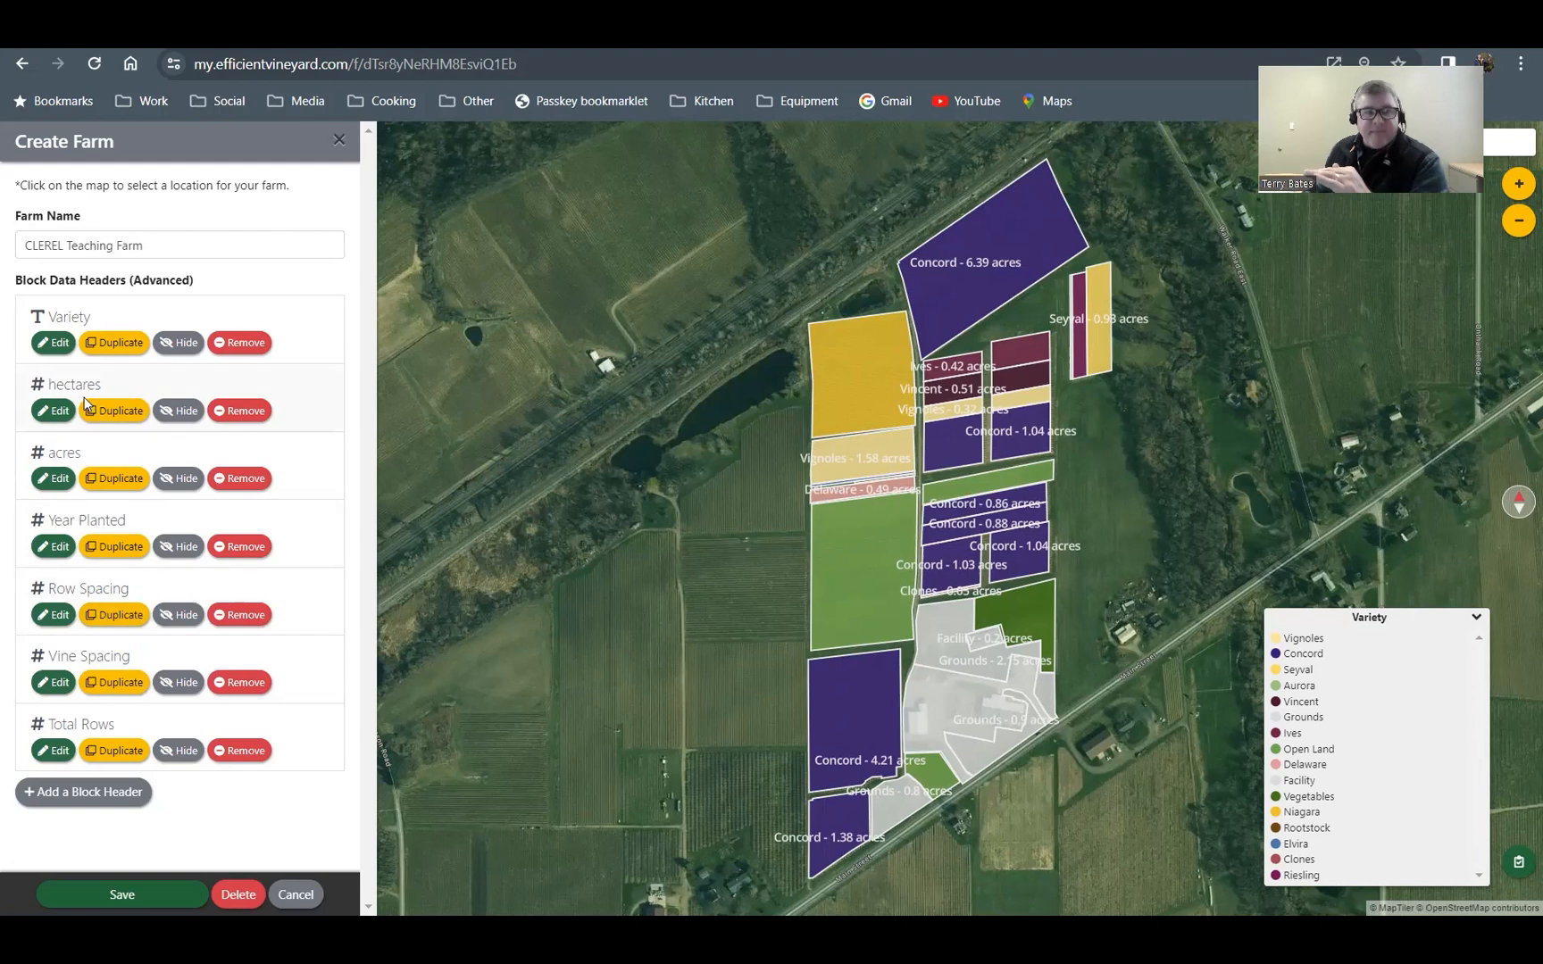
{"action": "left_click", "coordinate": [101, 795]}
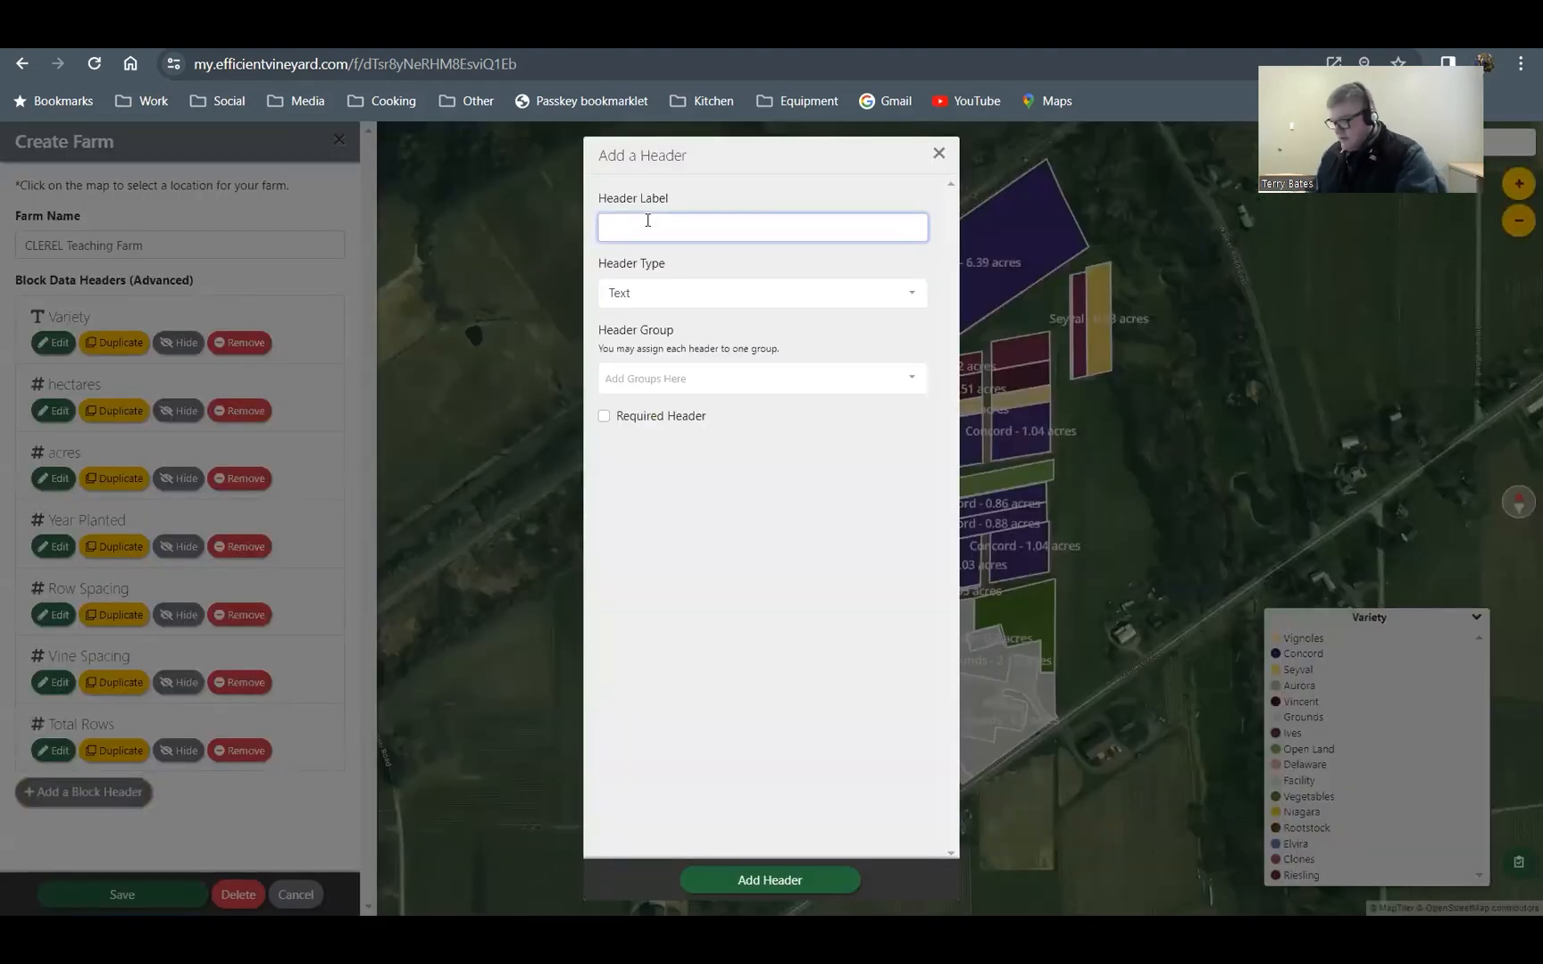
{"action": "type", "text": "Nitrog"}
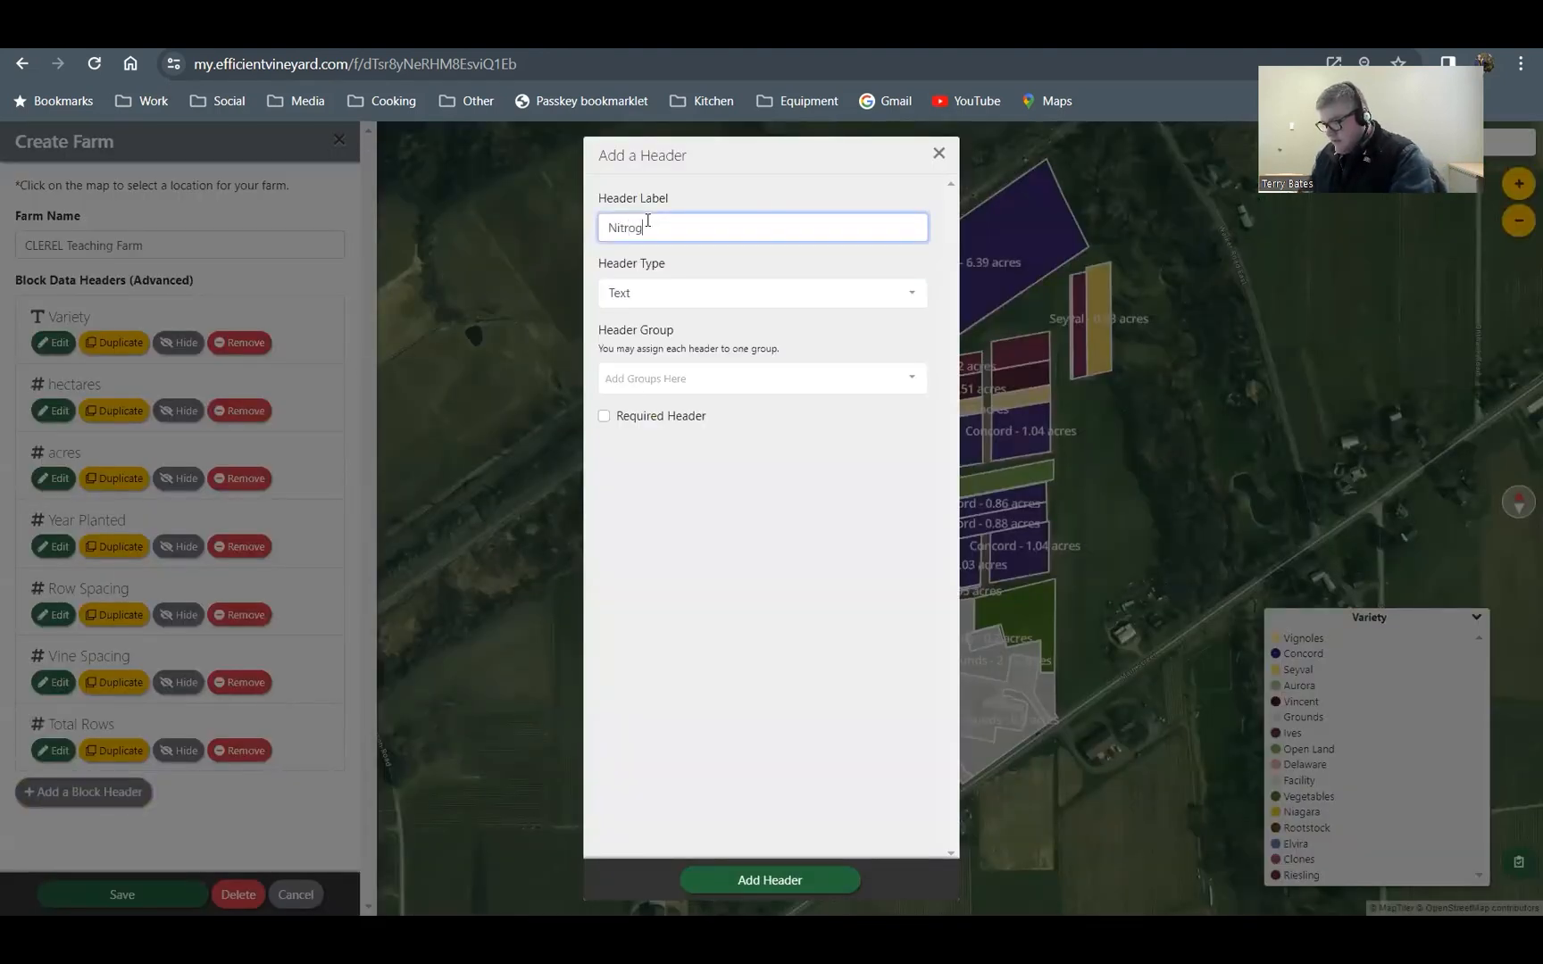
{"action": "type", "text": "en"}
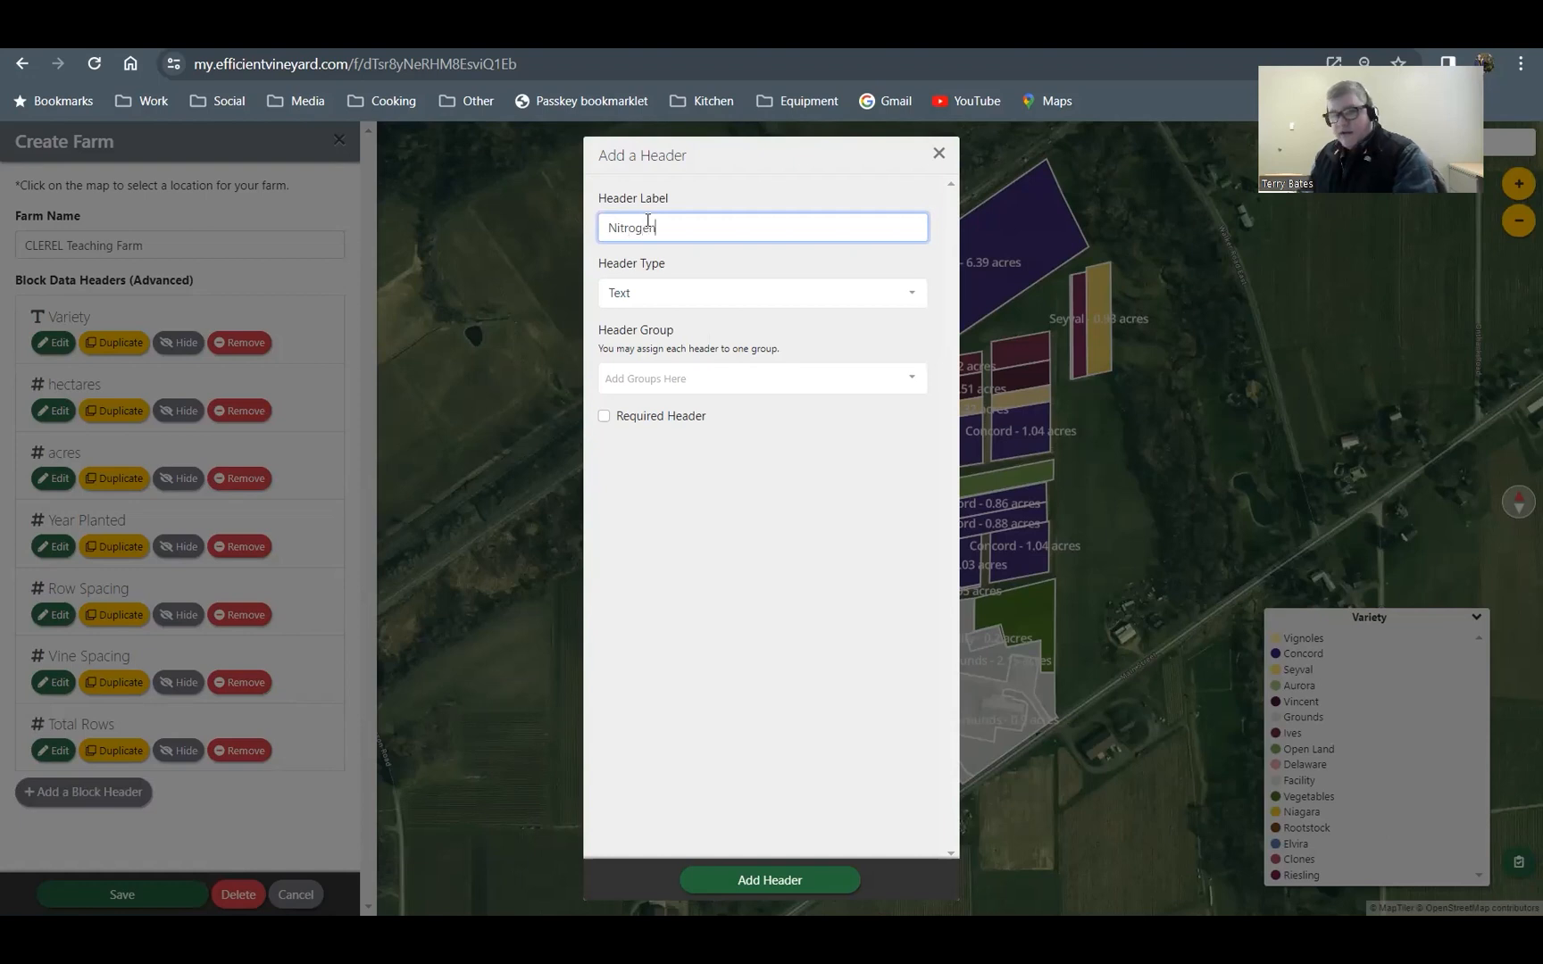
{"action": "left_click", "coordinate": [699, 295]}
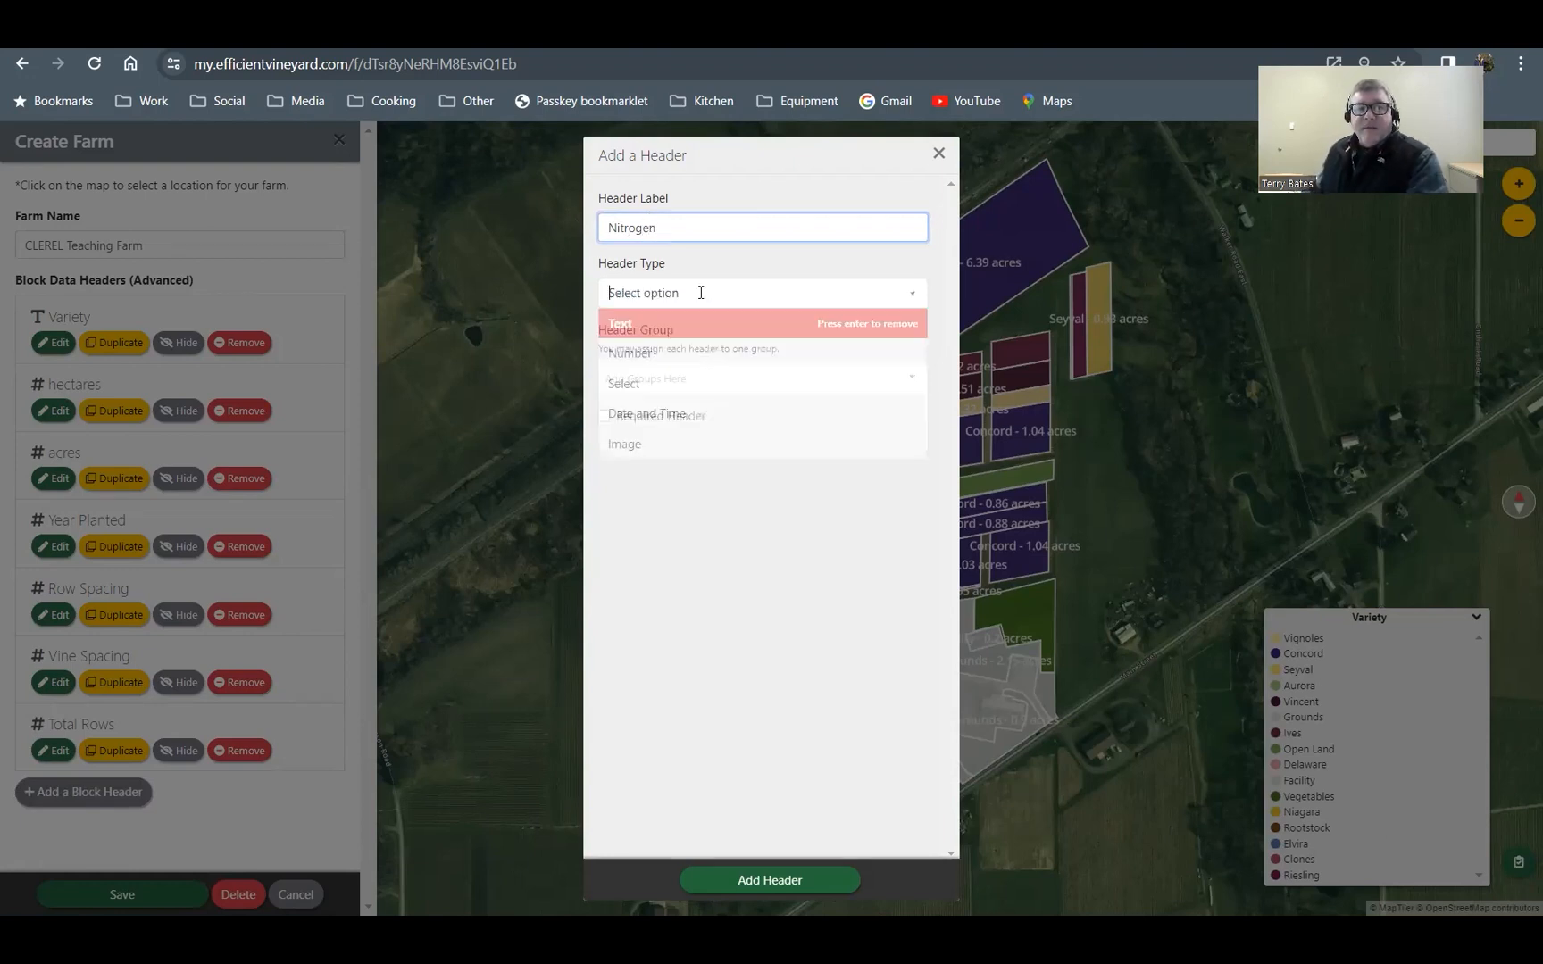
{"action": "left_click", "coordinate": [672, 353]}
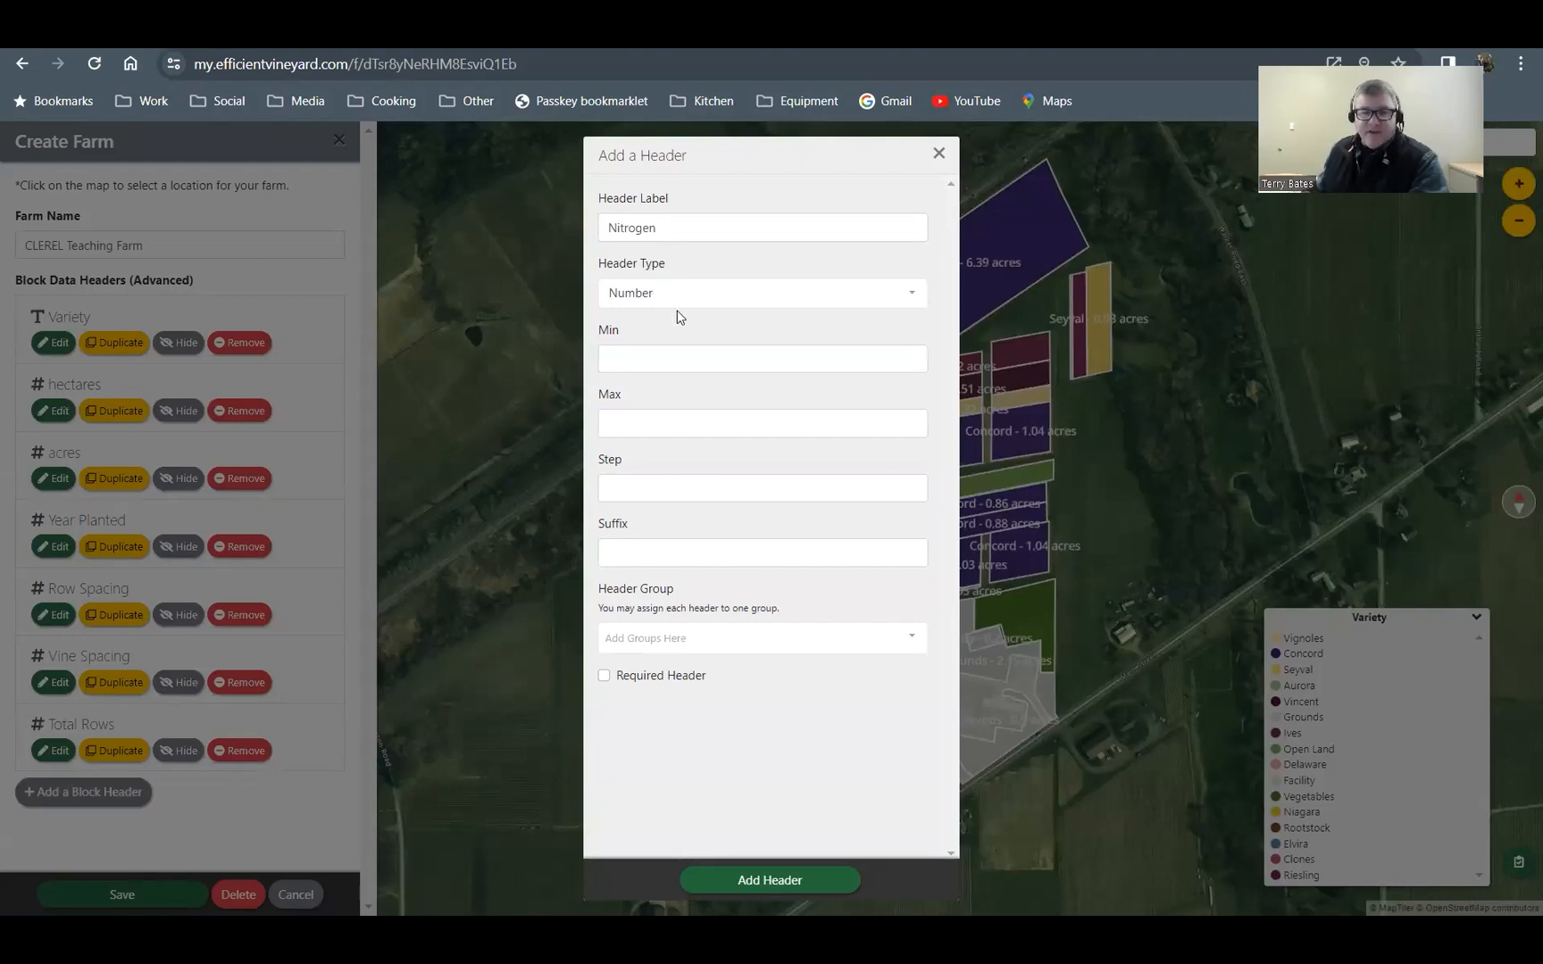
{"action": "left_click", "coordinate": [775, 882]}
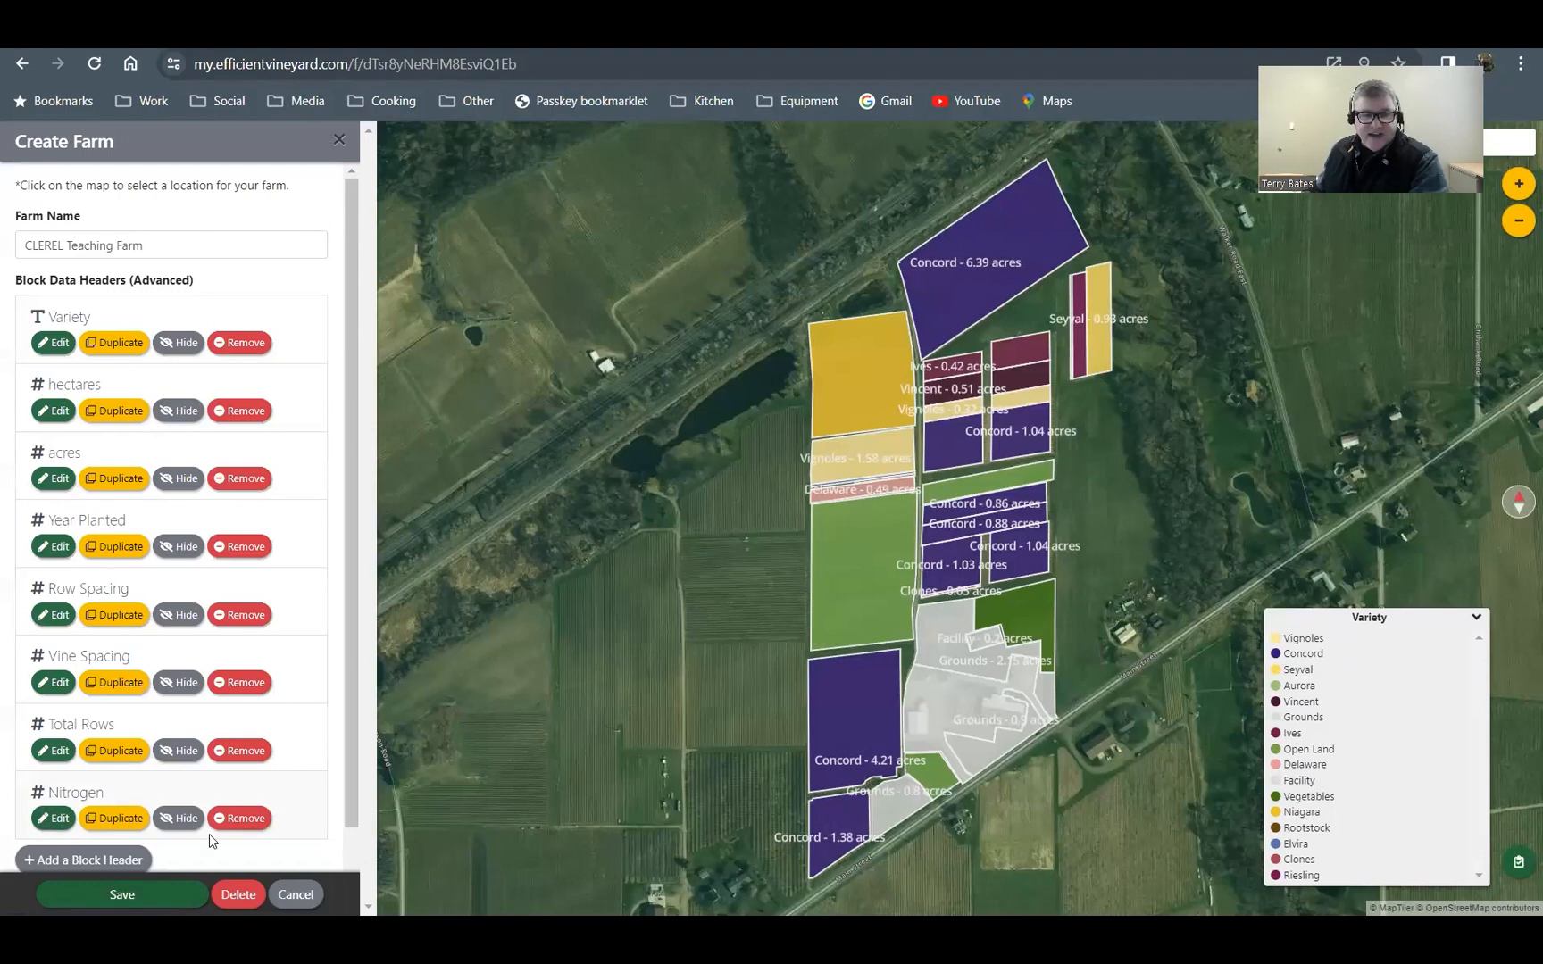
{"action": "left_click", "coordinate": [135, 904]}
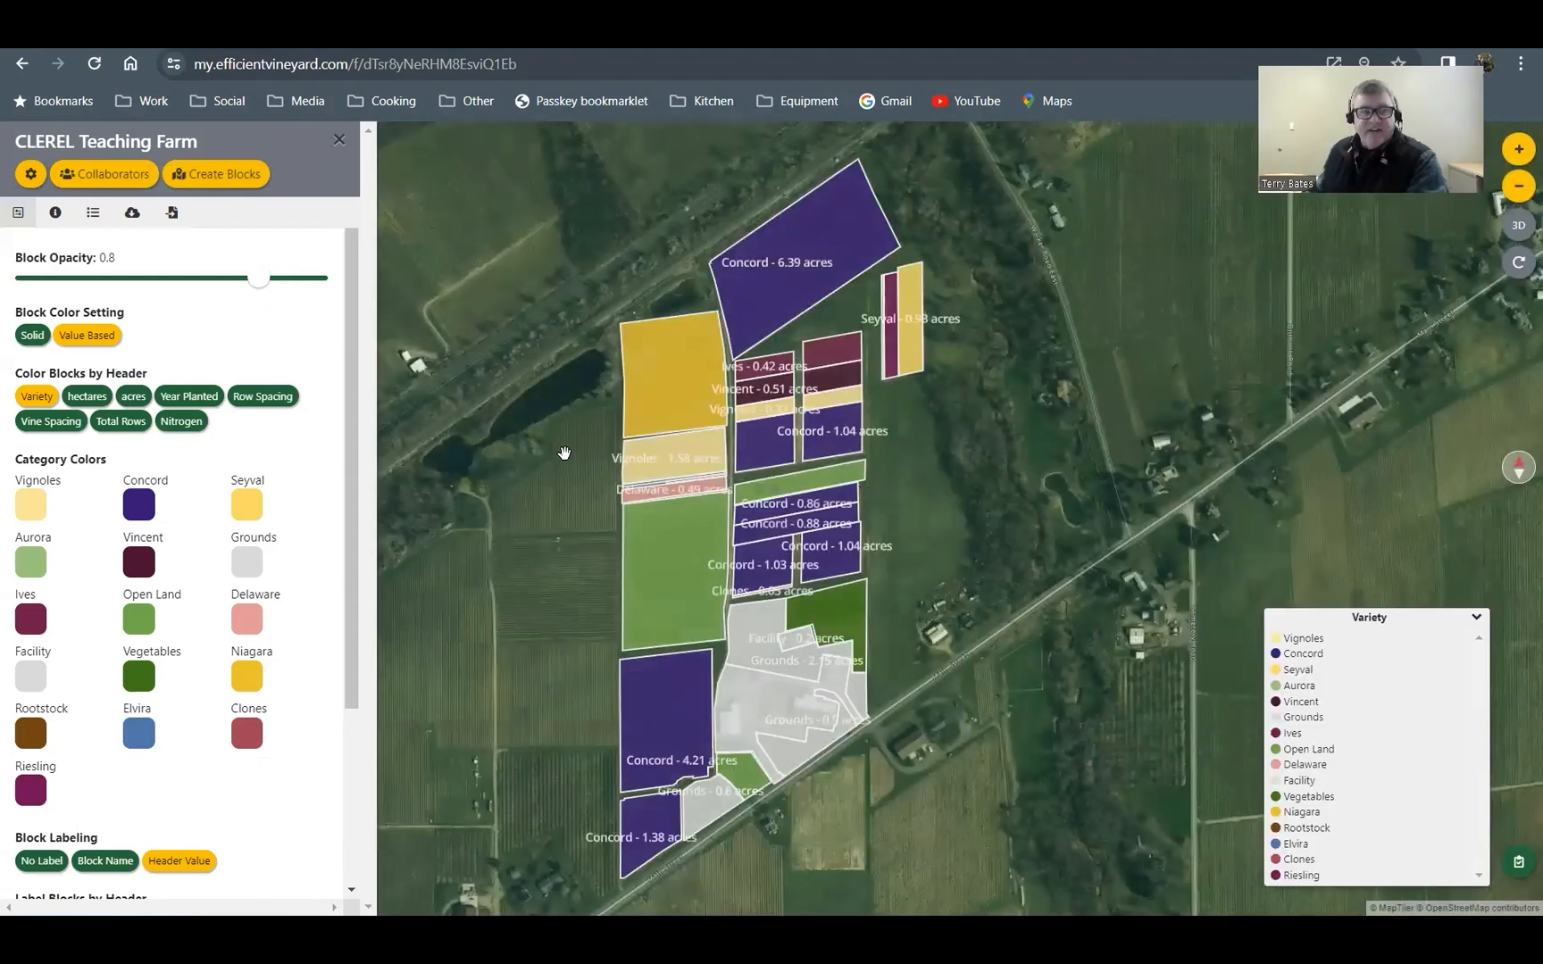
Step: Inspect the data of the Railroad Block and Taft Block West, including the new Nitrogen field
{"action": "left_click", "coordinate": [767, 306]}
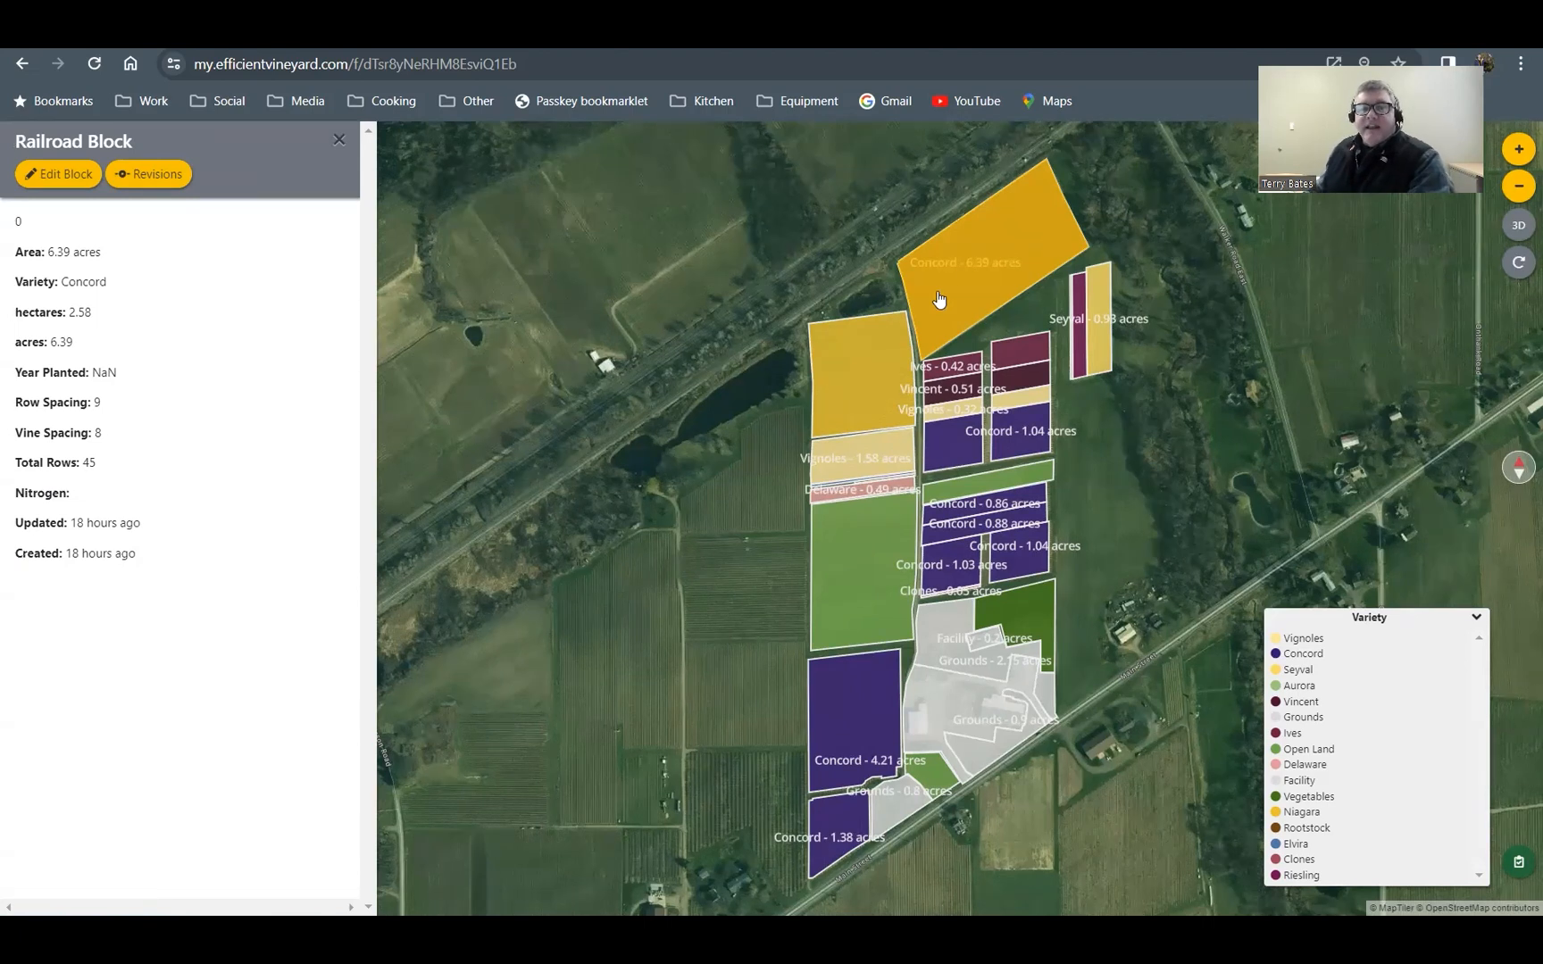
{"action": "left_click", "coordinate": [950, 456]}
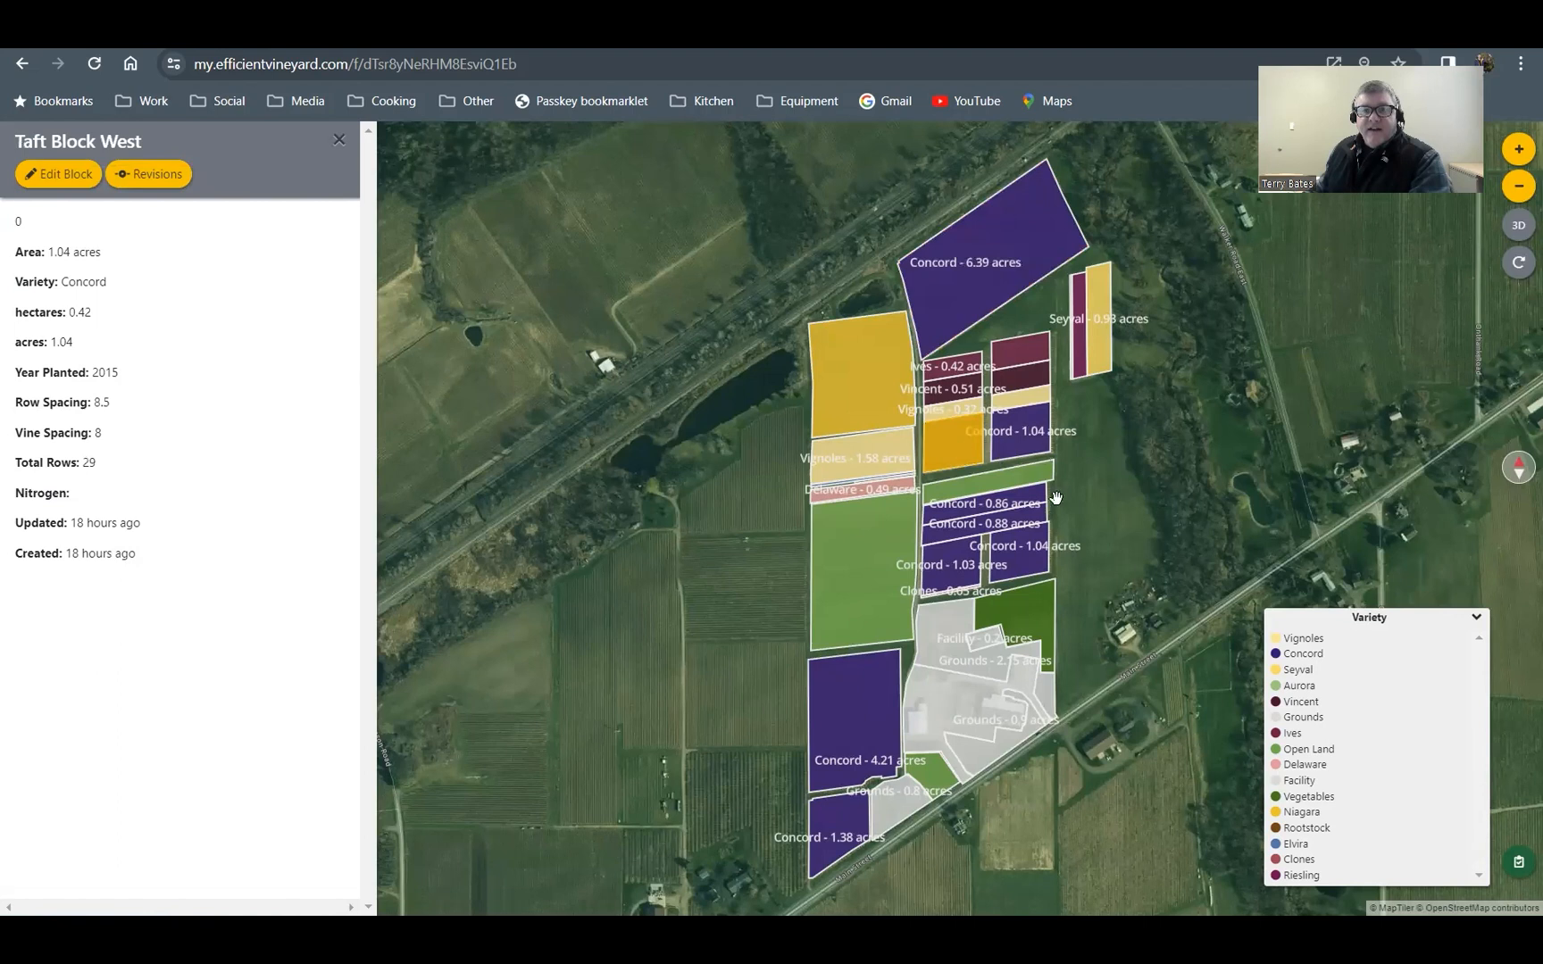
Step: Set the Nitrogen value of the Martin Block East to 50 and save the block
{"action": "left_click", "coordinate": [1020, 557]}
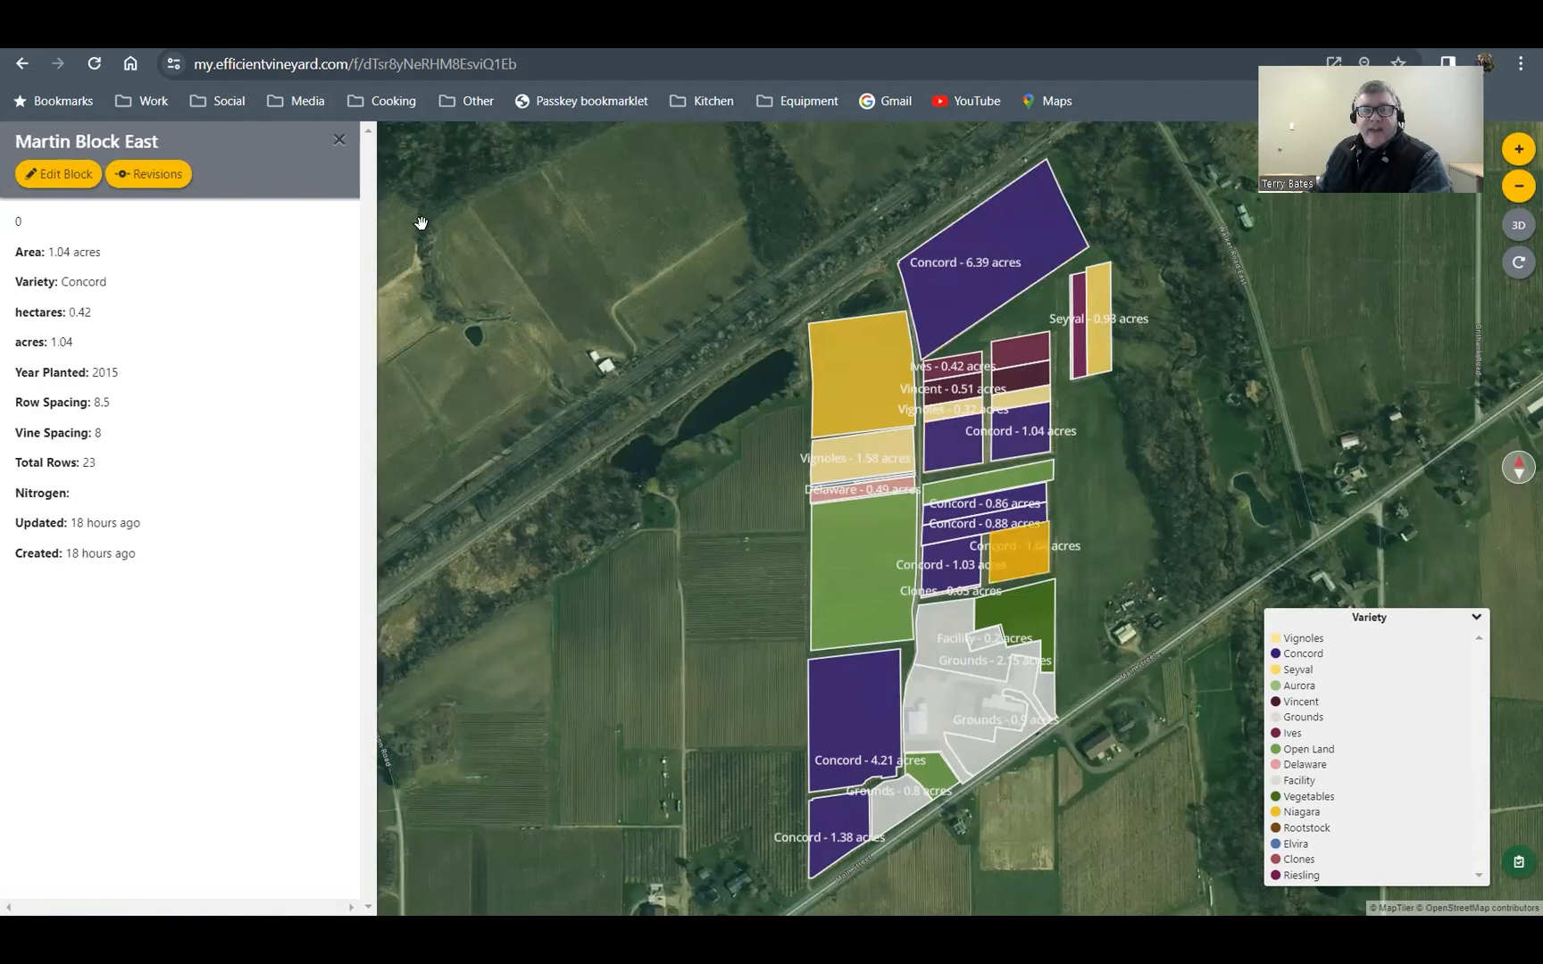
{"action": "left_click", "coordinate": [55, 175]}
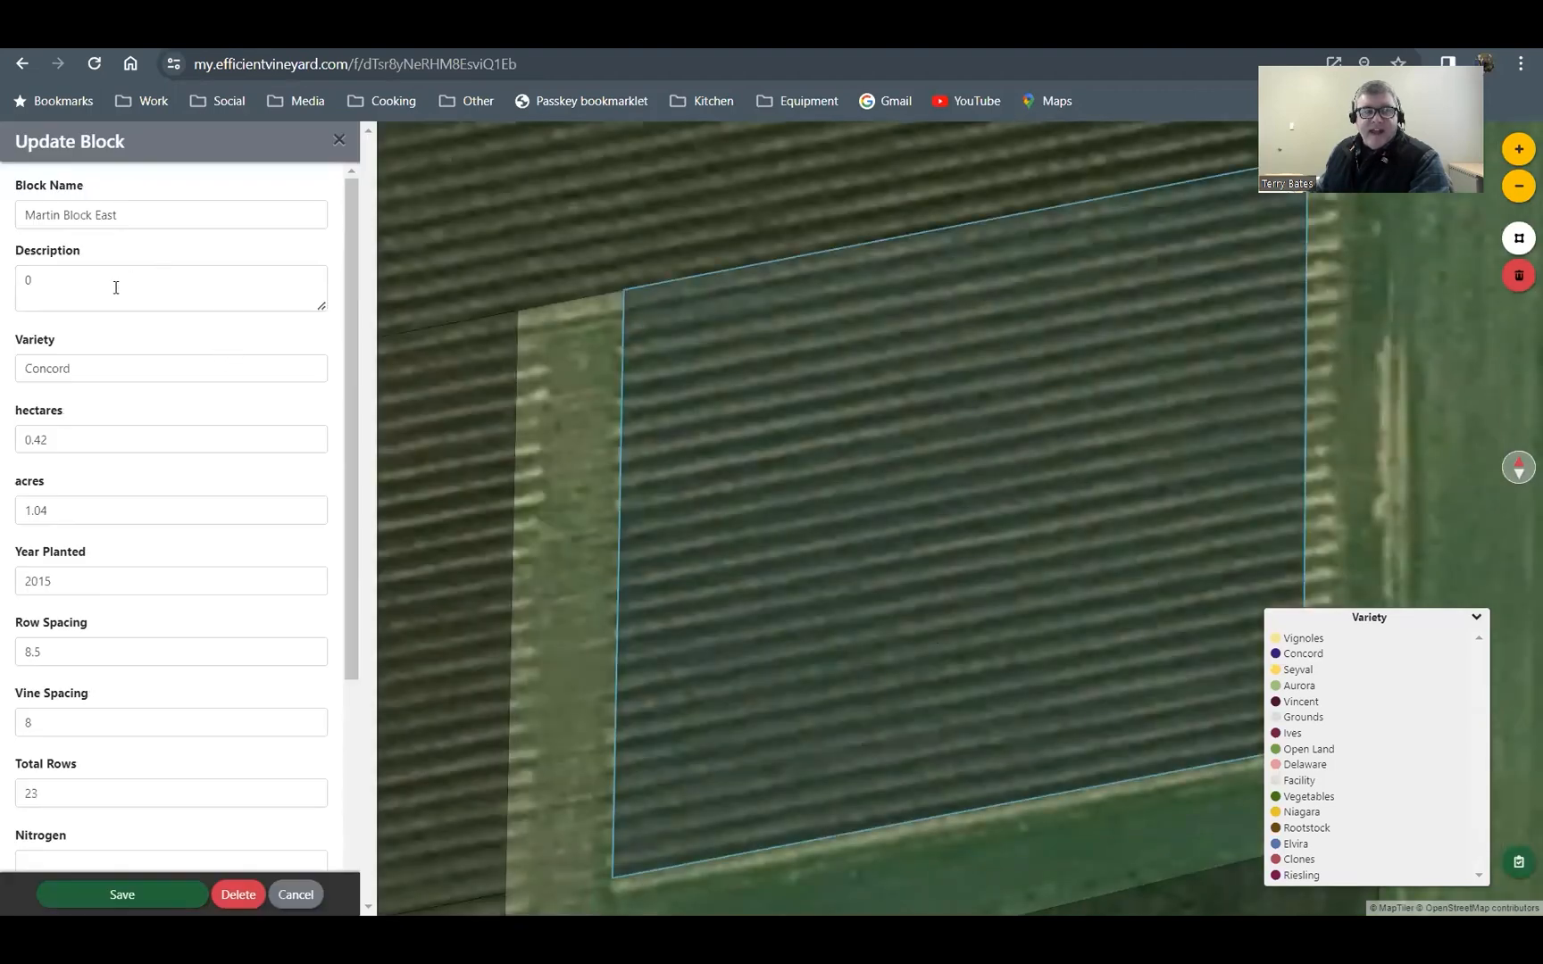
{"action": "scroll", "coordinate": [111, 291], "scroll_direction": "down", "scroll_amount": 3}
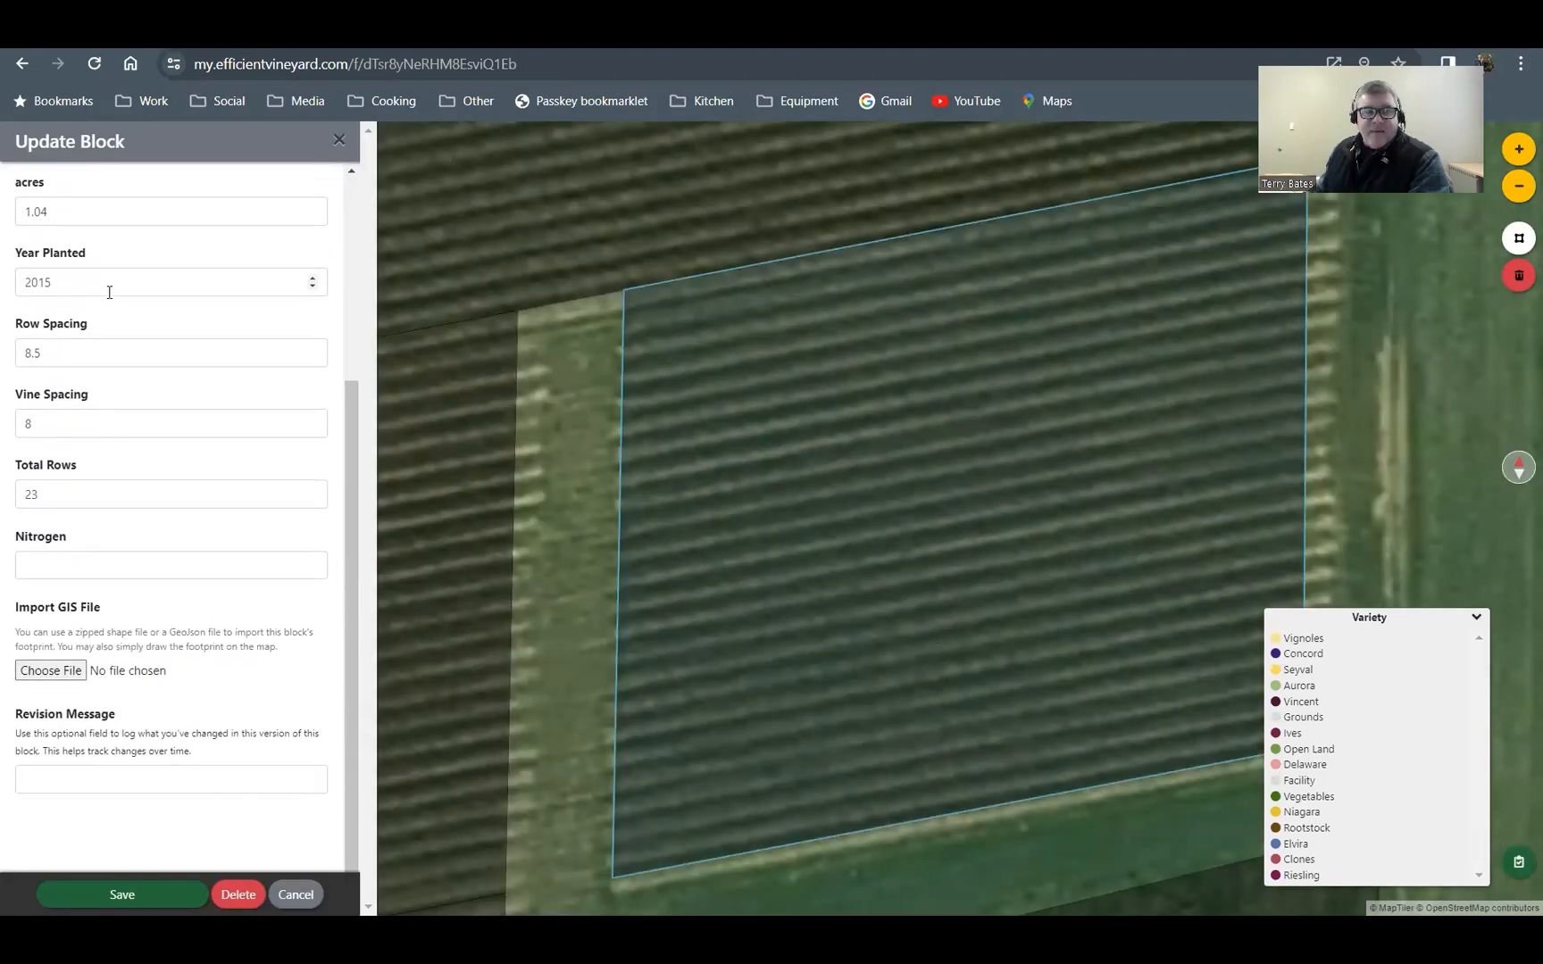
{"action": "left_click", "coordinate": [107, 564]}
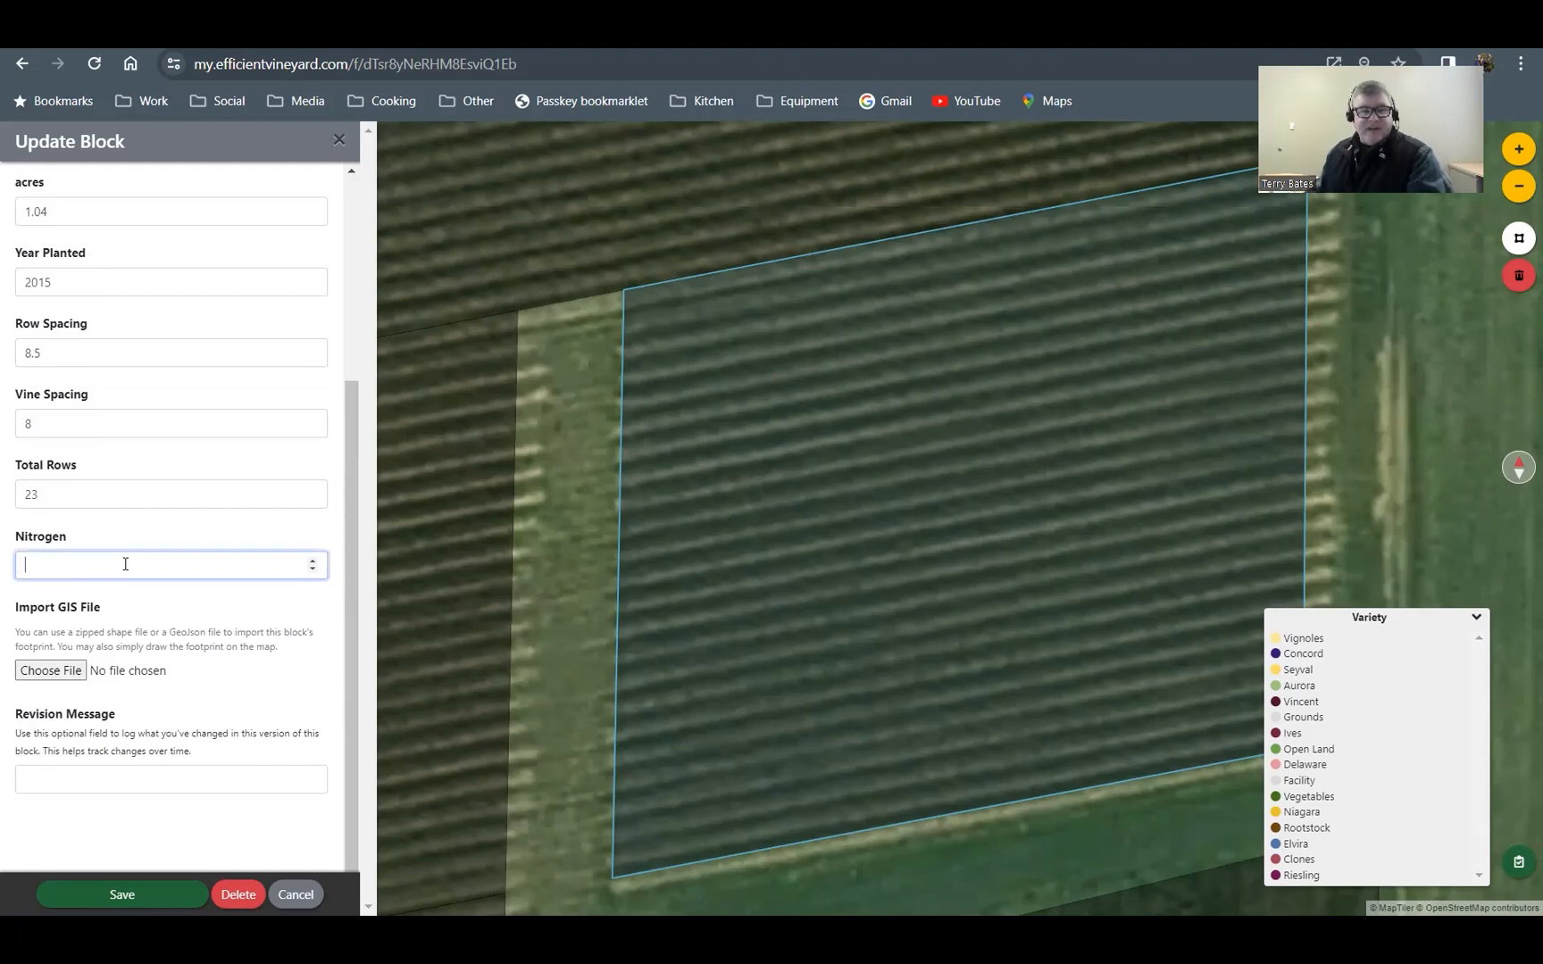
{"action": "type", "text": "50"}
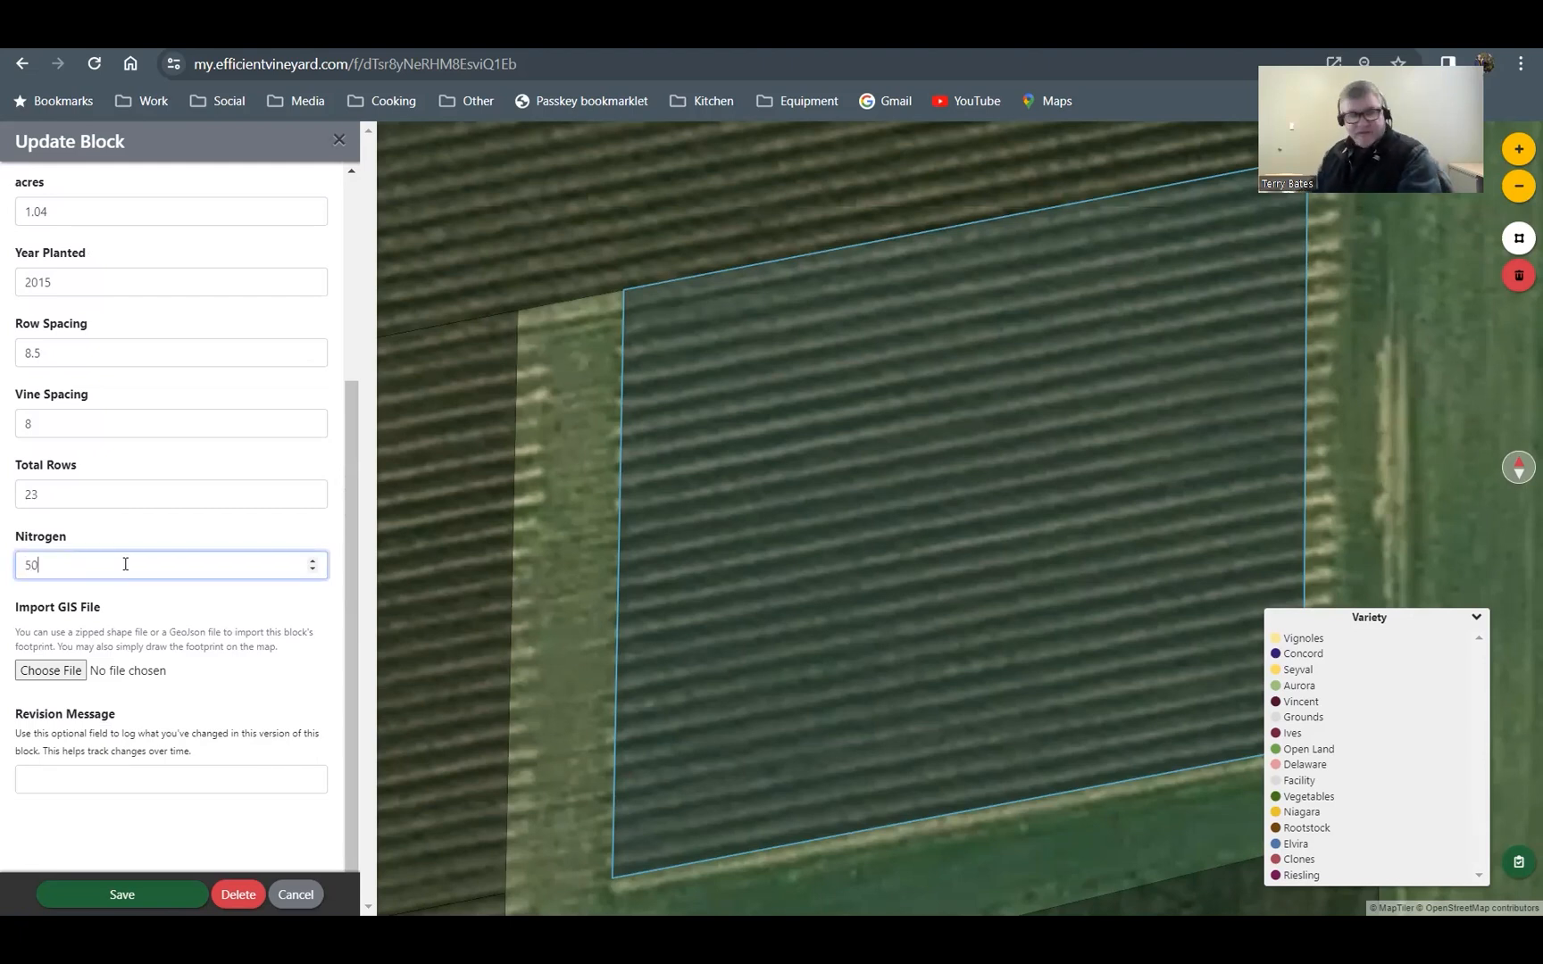
{"action": "left_click", "coordinate": [123, 895]}
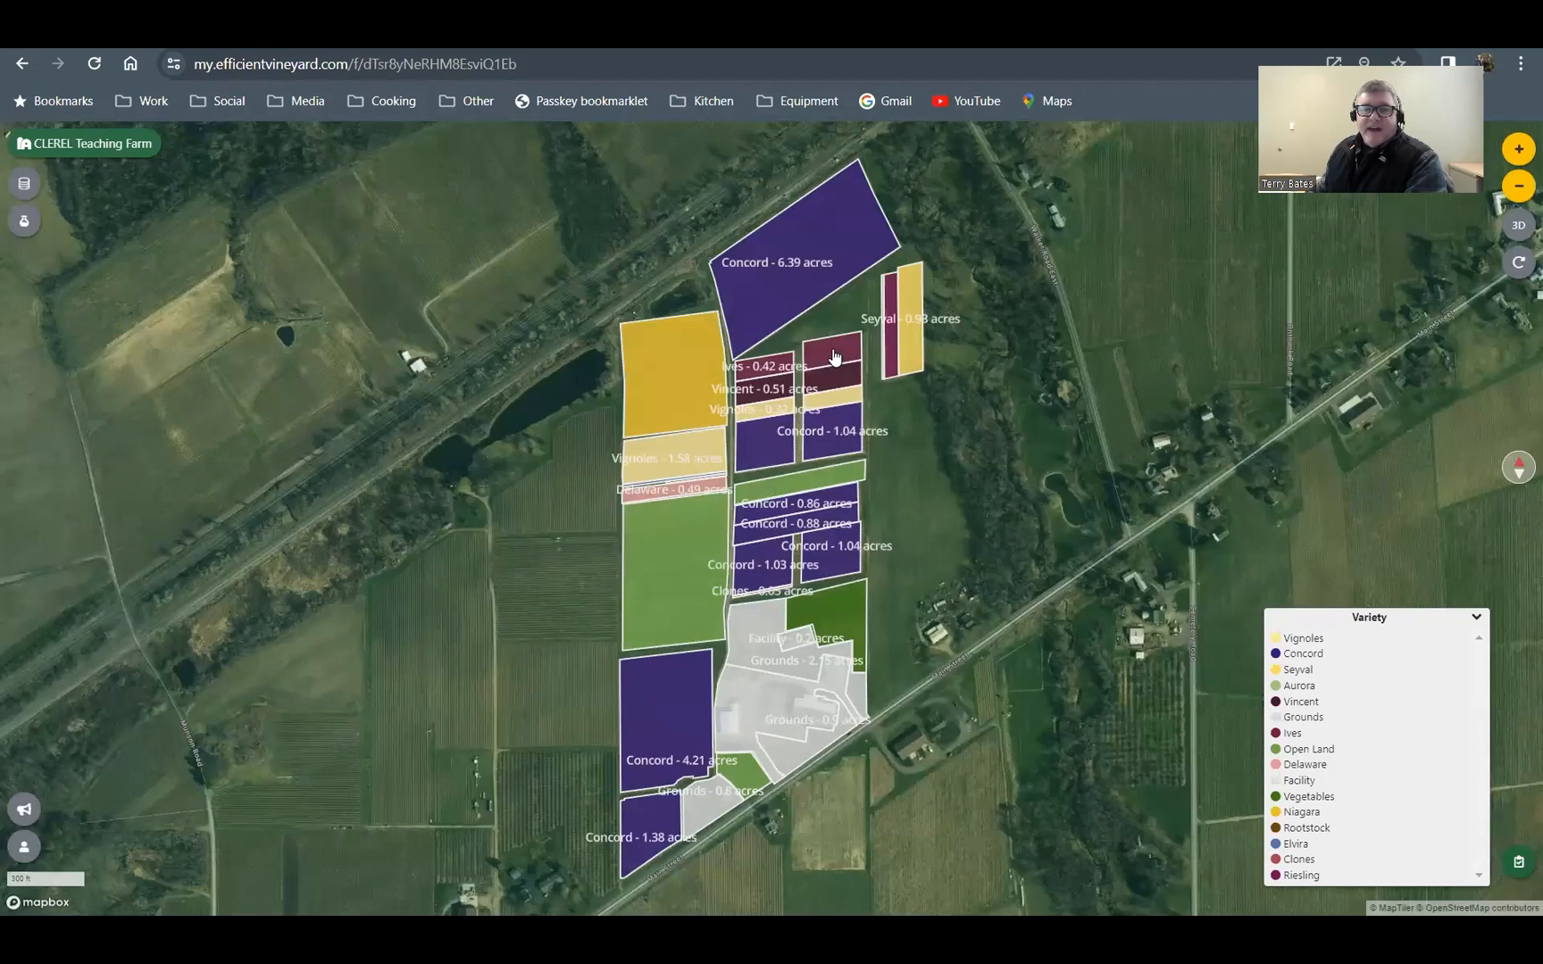
Step: Set the Nitrogen value of the East Ives block to 25 and save the block
{"action": "left_click", "coordinate": [834, 357]}
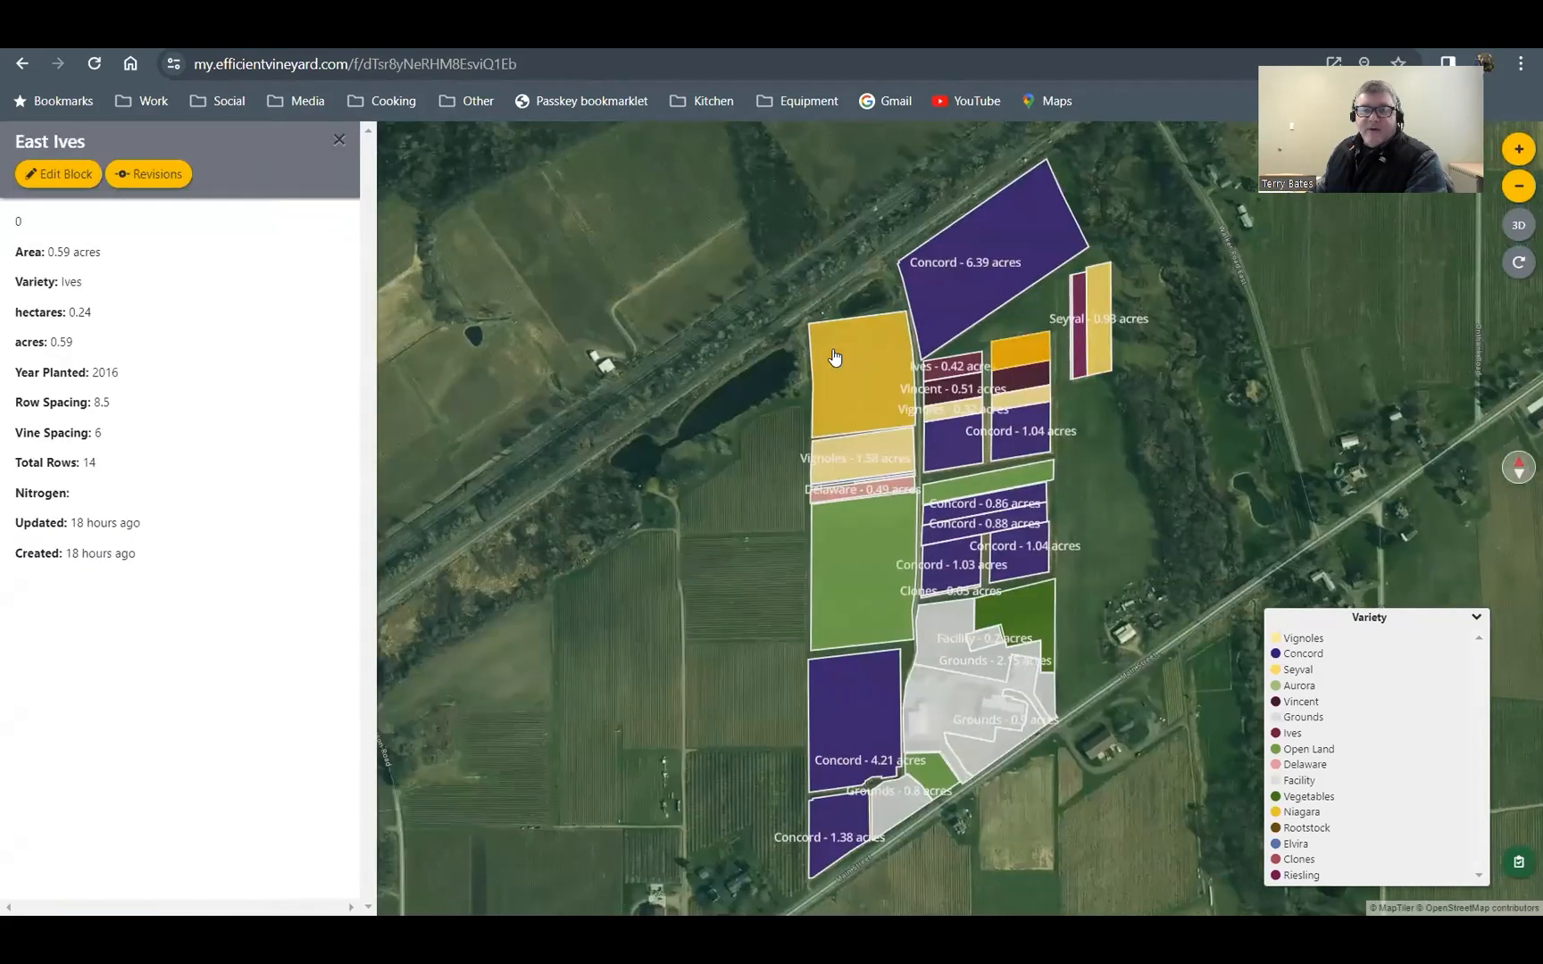
{"action": "left_click", "coordinate": [55, 173]}
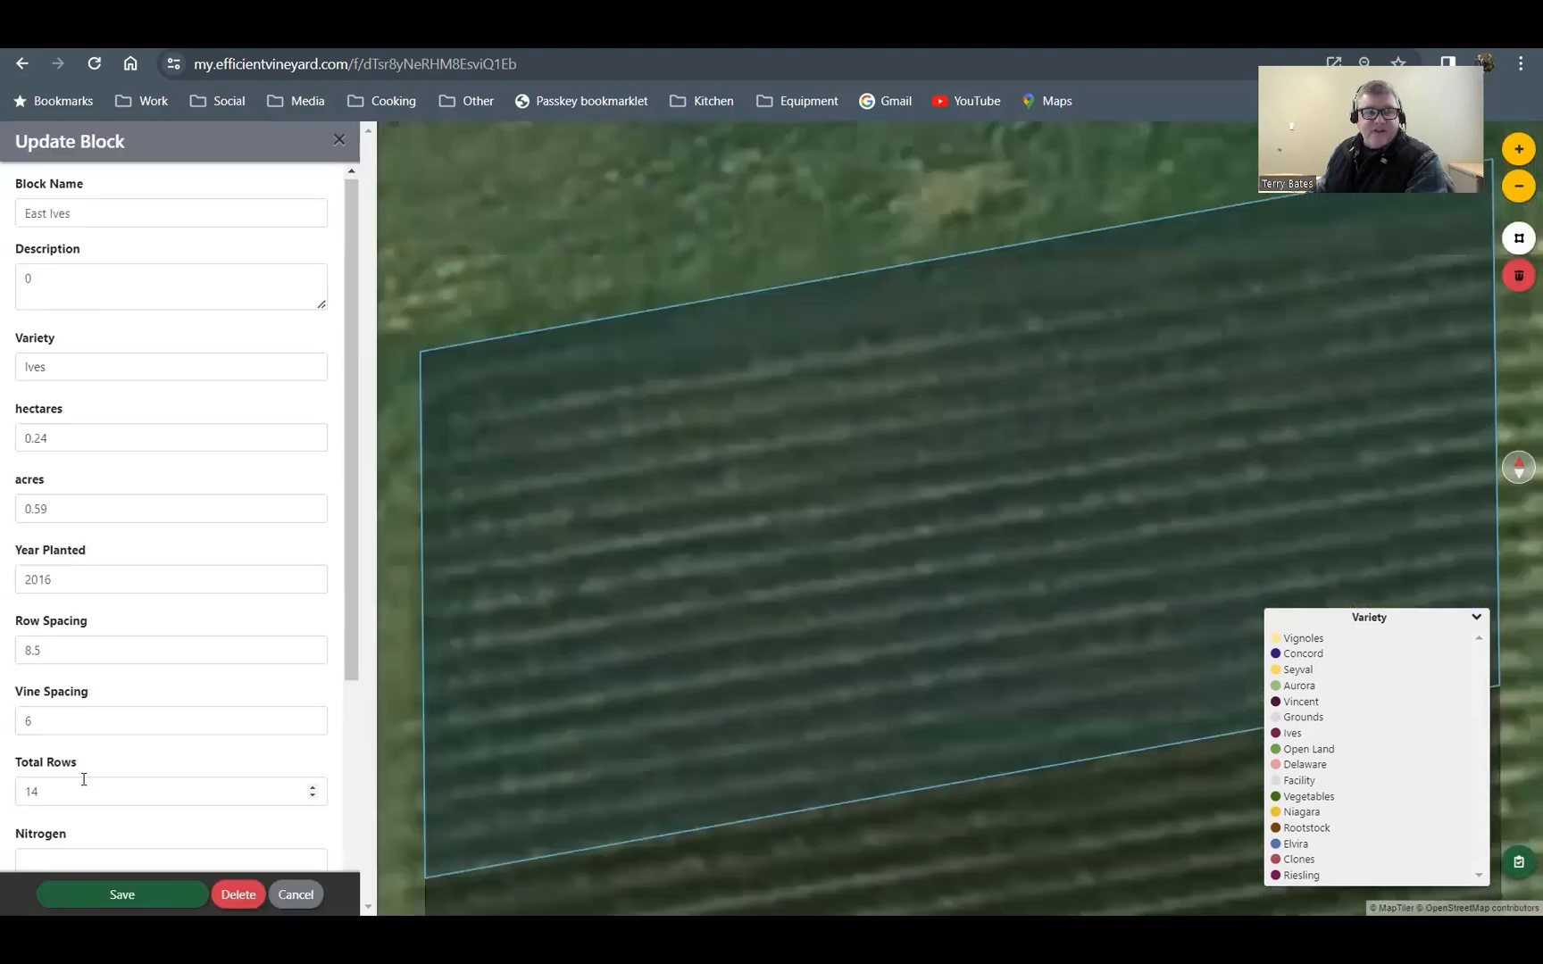
{"action": "scroll", "coordinate": [72, 625], "scroll_direction": "down", "scroll_amount": 4}
{"action": "left_click", "coordinate": [45, 565]}
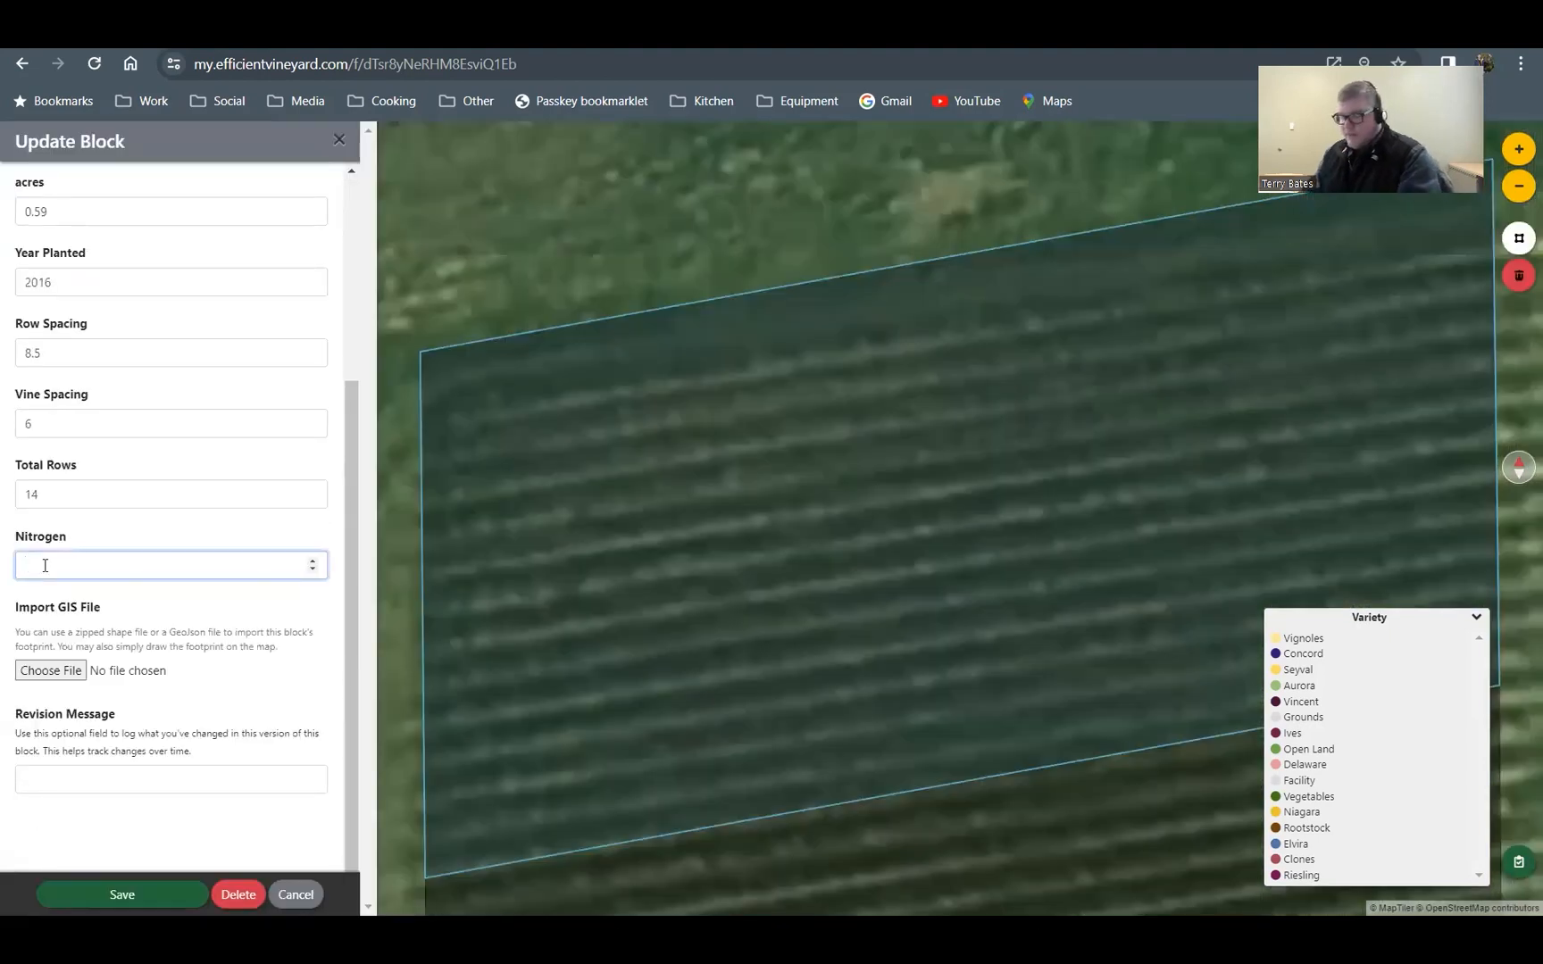
{"action": "type", "text": "25"}
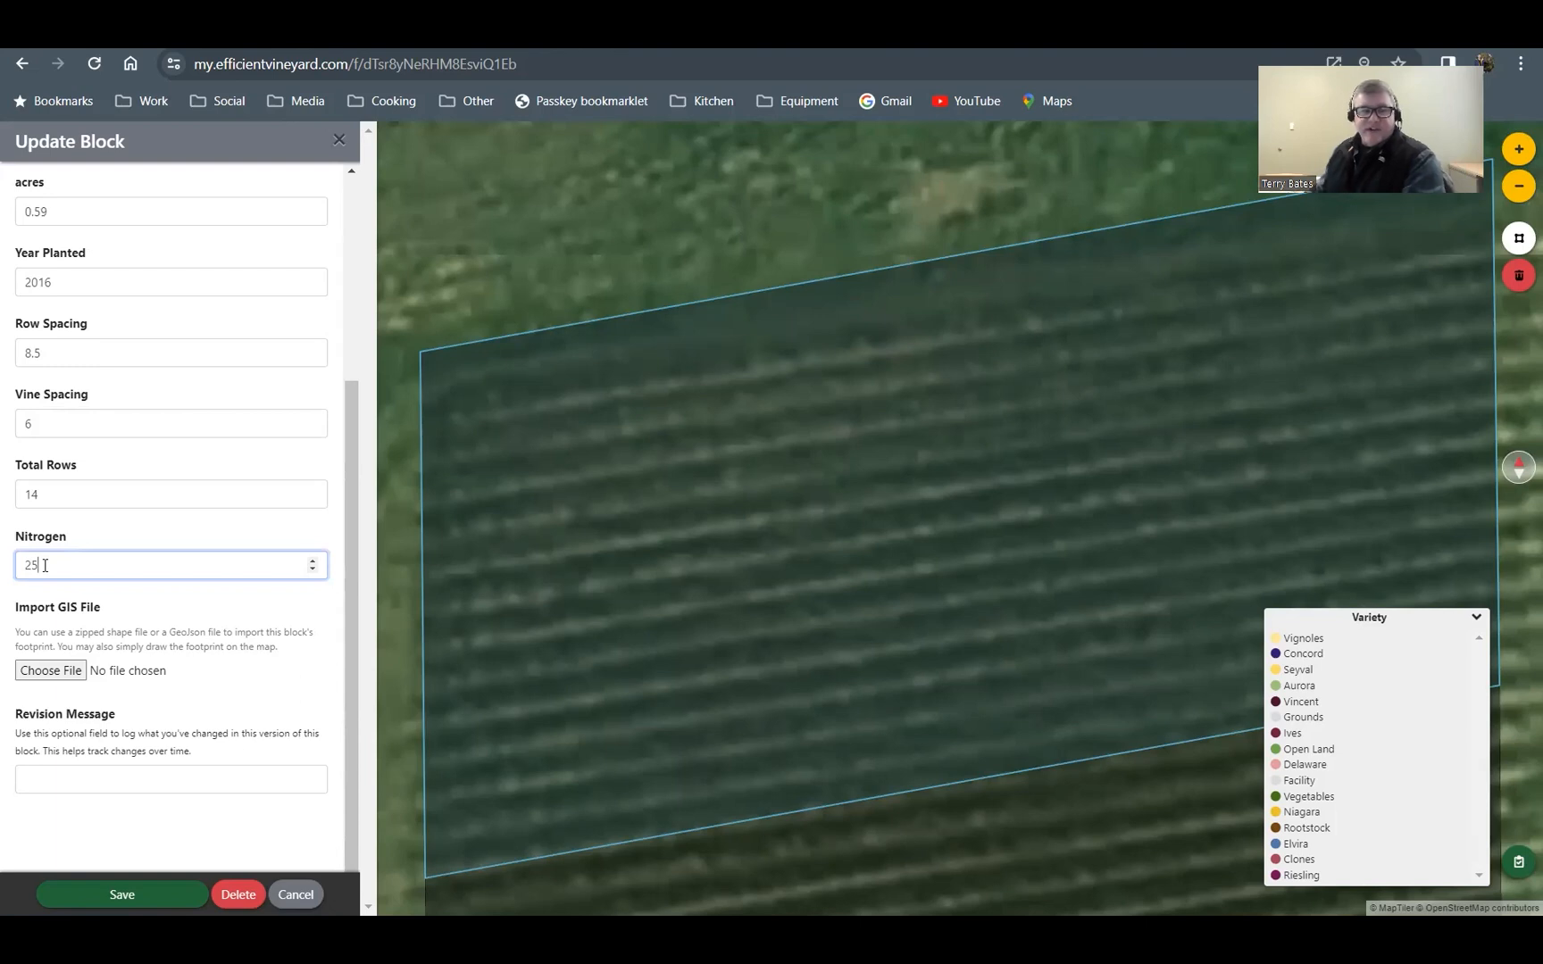
{"action": "left_click", "coordinate": [113, 893]}
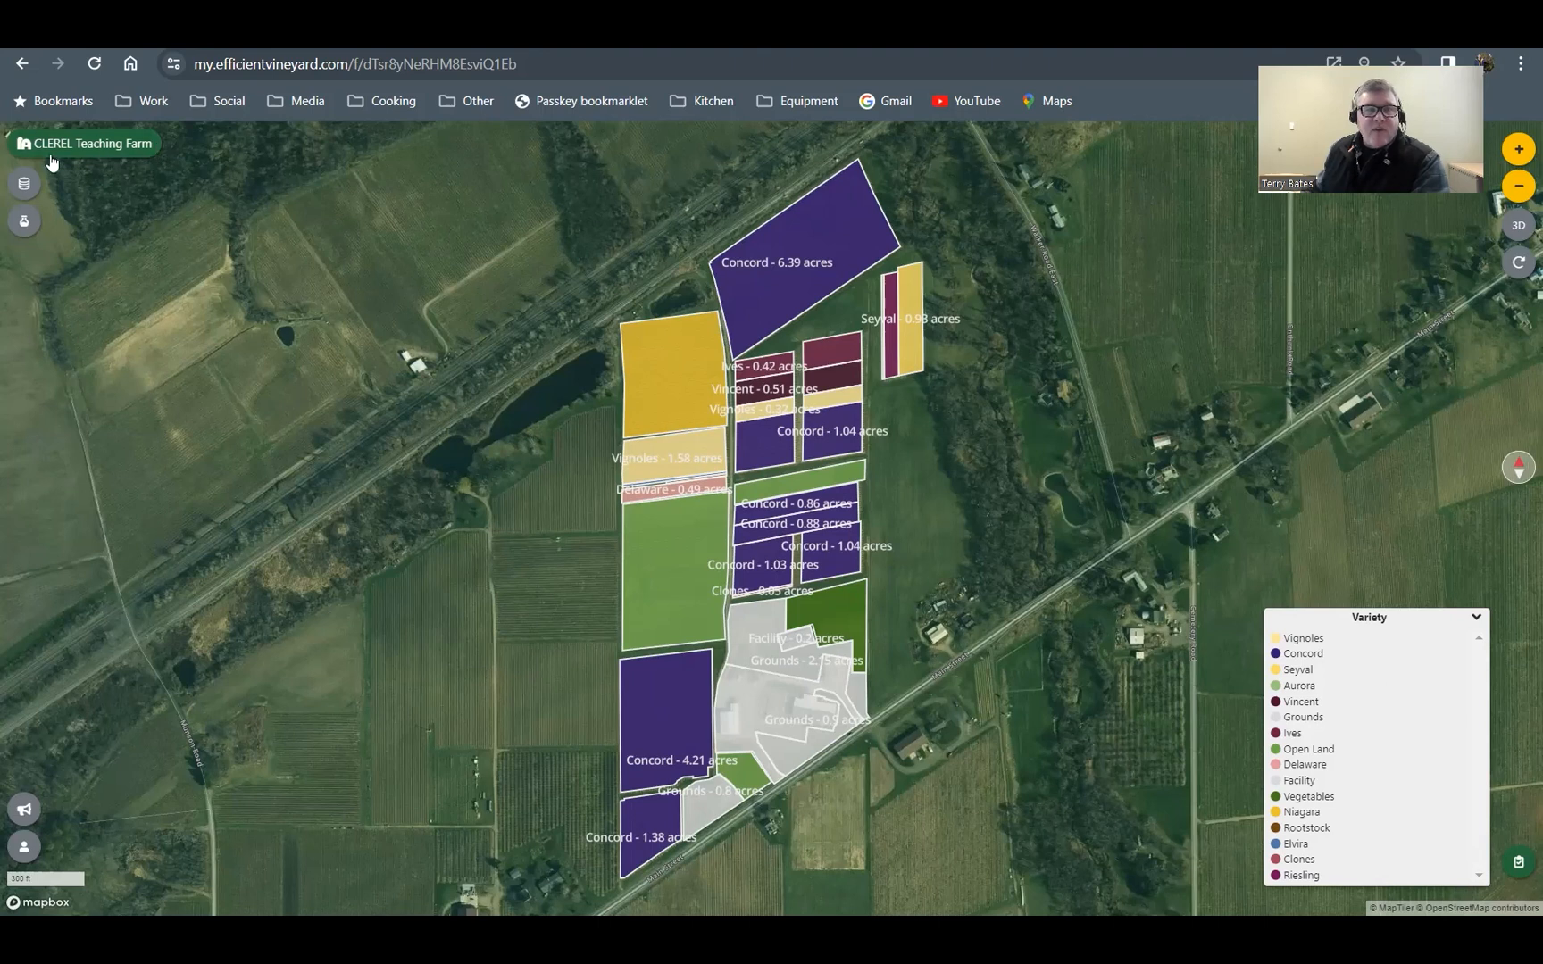
Step: Show the farm's blocks in List View and sort them by Acres, trying the Variety sort too, ending with the largest first
{"action": "left_click", "coordinate": [97, 148]}
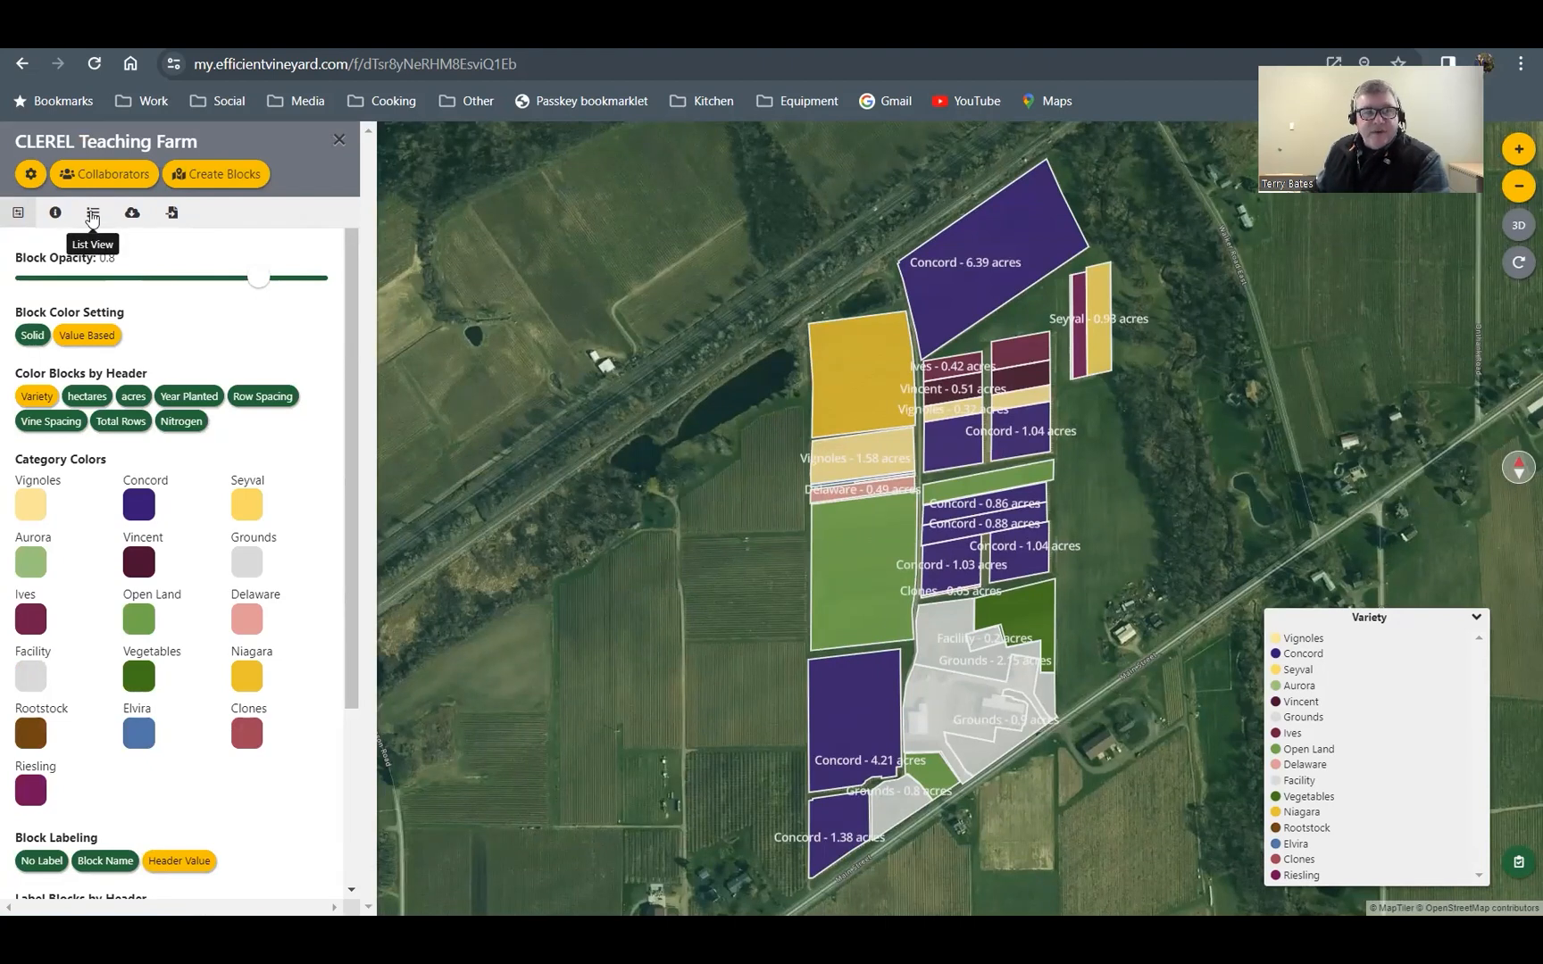
{"action": "left_click", "coordinate": [92, 214]}
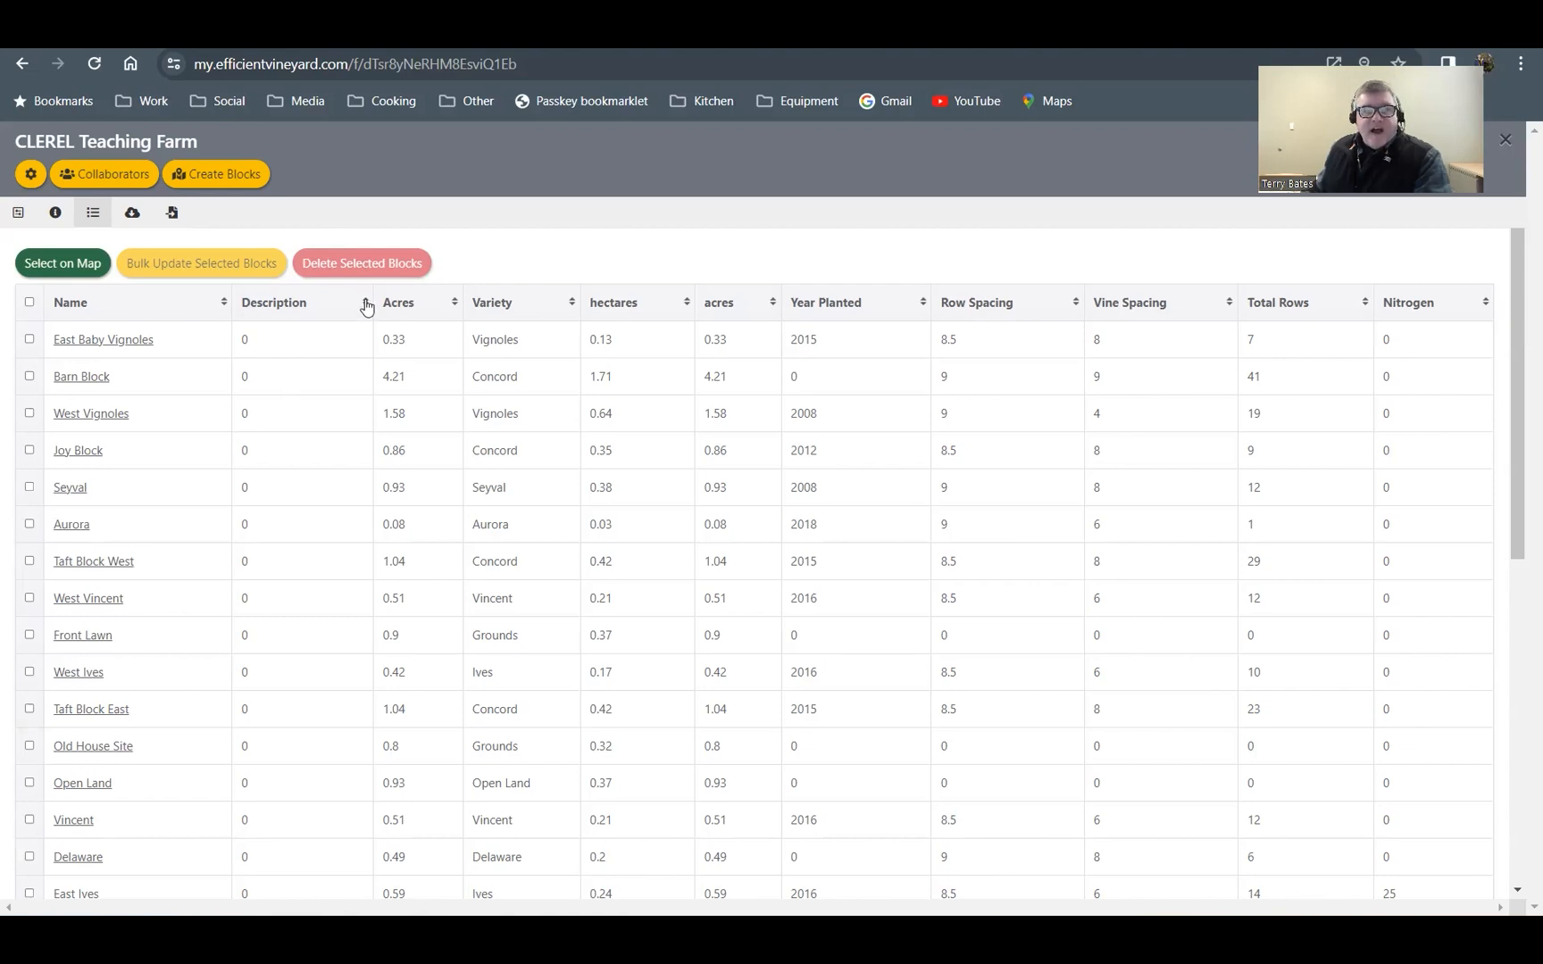
{"action": "left_click", "coordinate": [454, 306]}
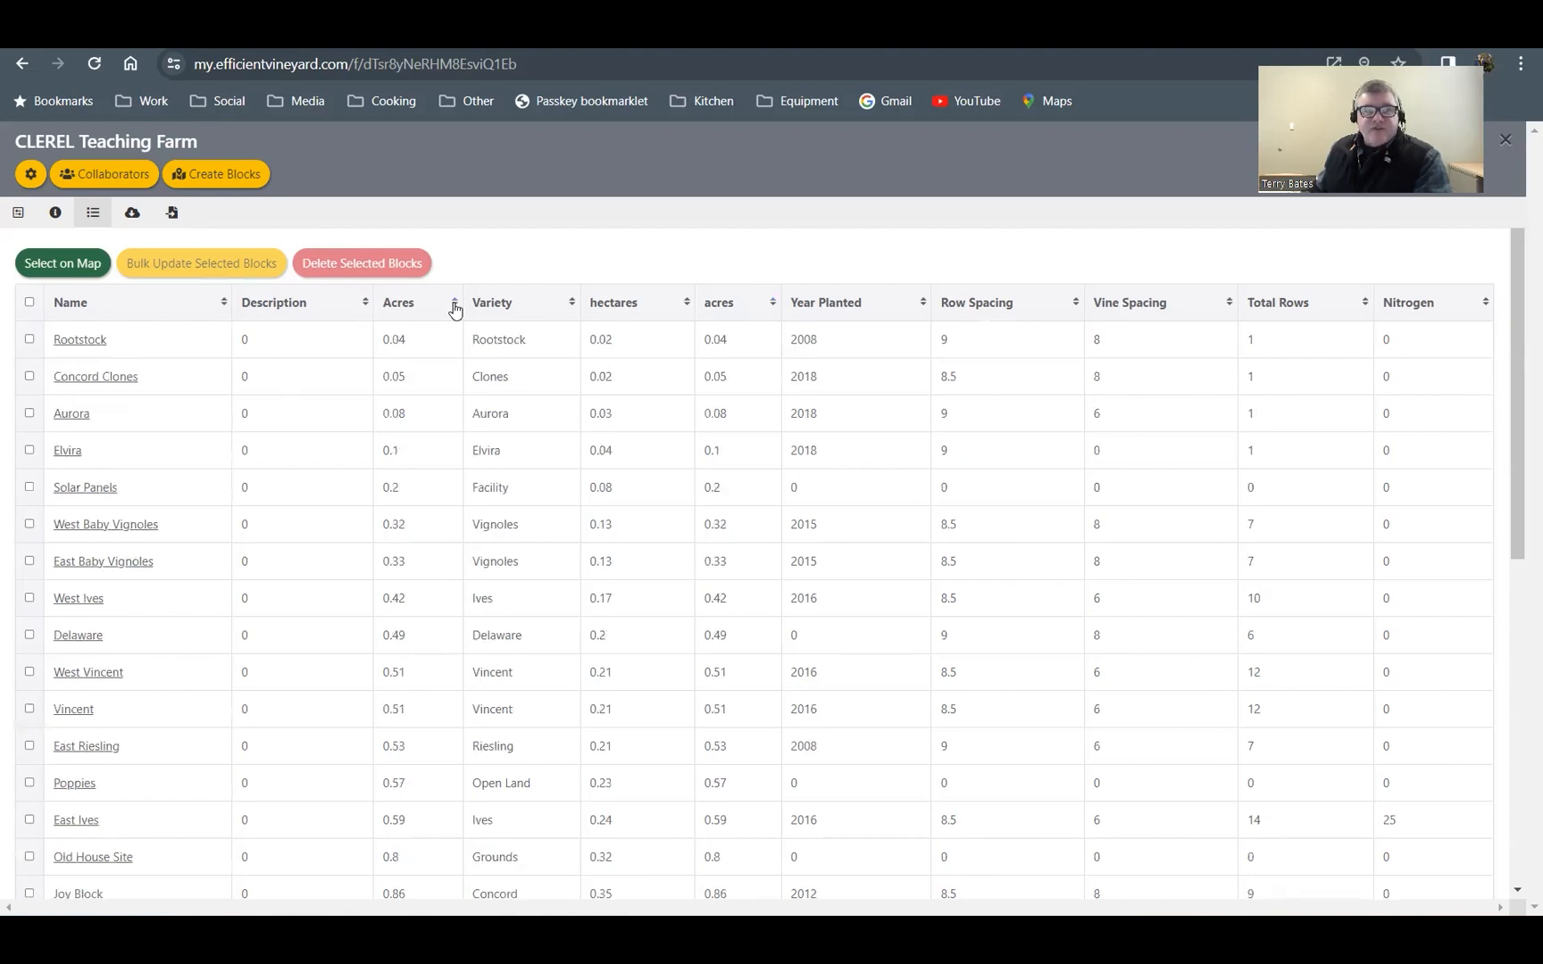
{"action": "left_click", "coordinate": [572, 305]}
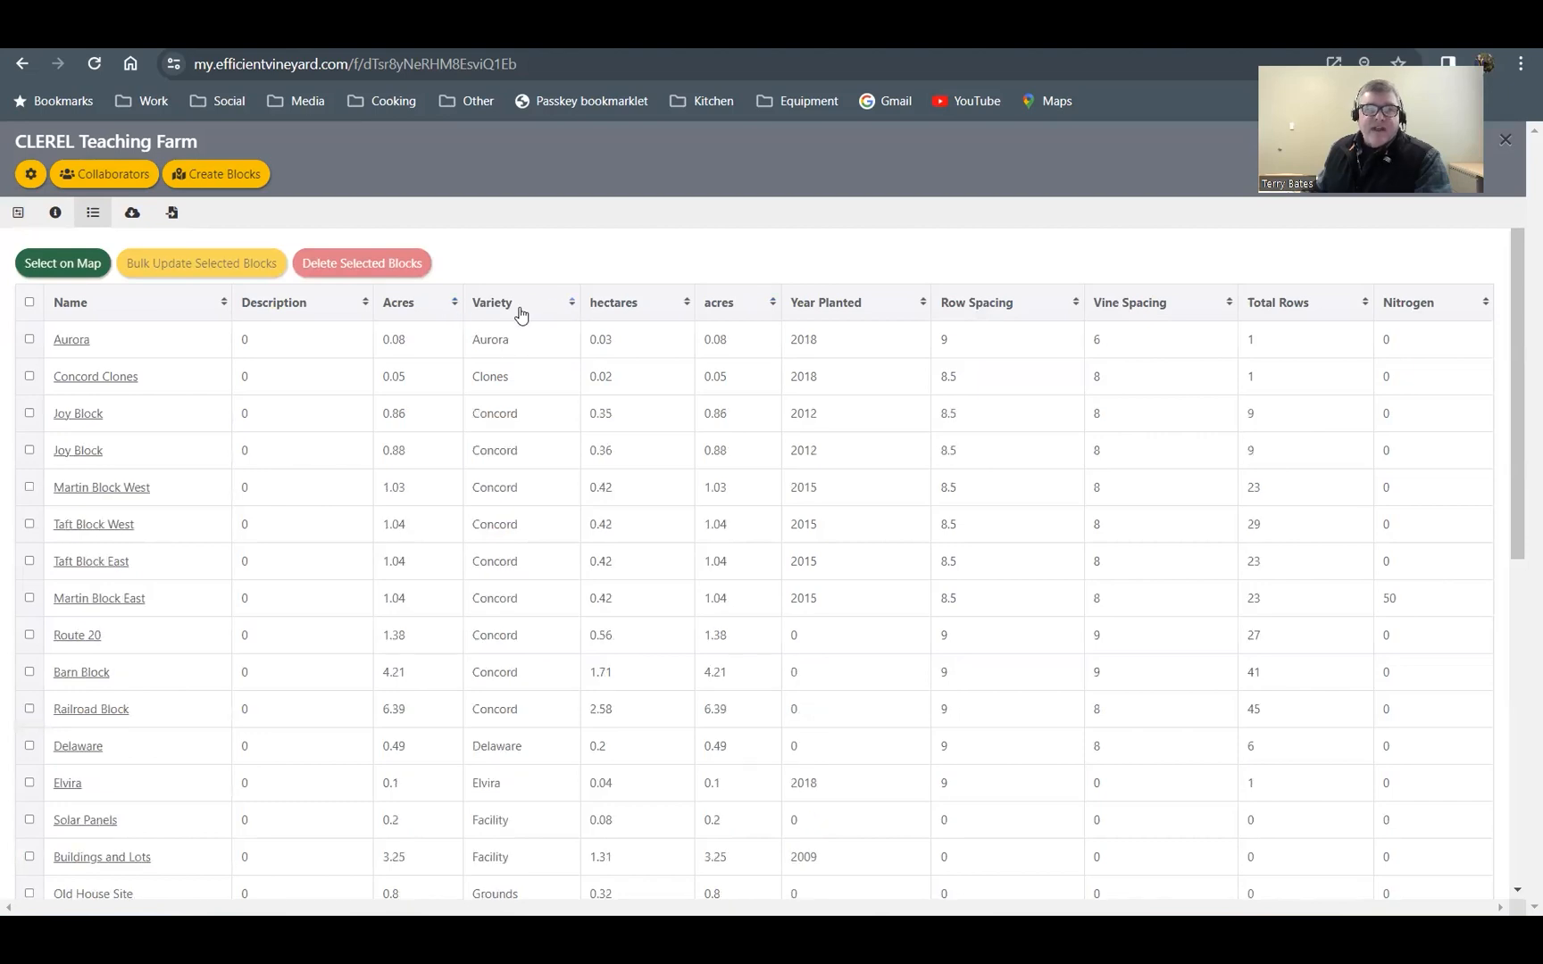
{"action": "left_click", "coordinate": [453, 305]}
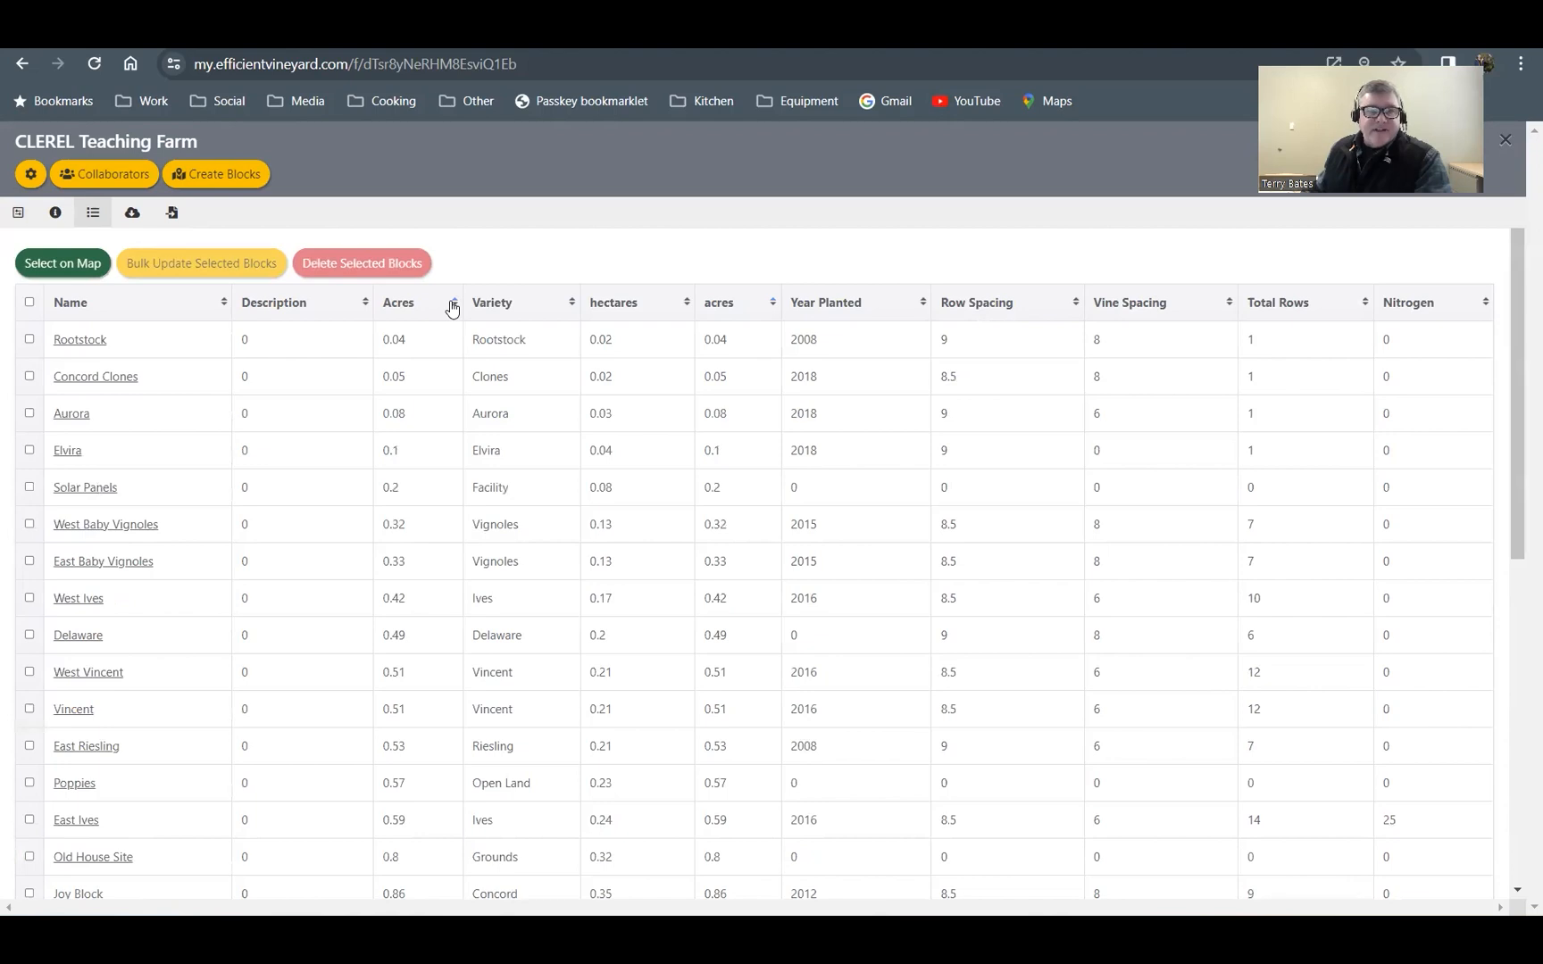
{"action": "left_click", "coordinate": [452, 305]}
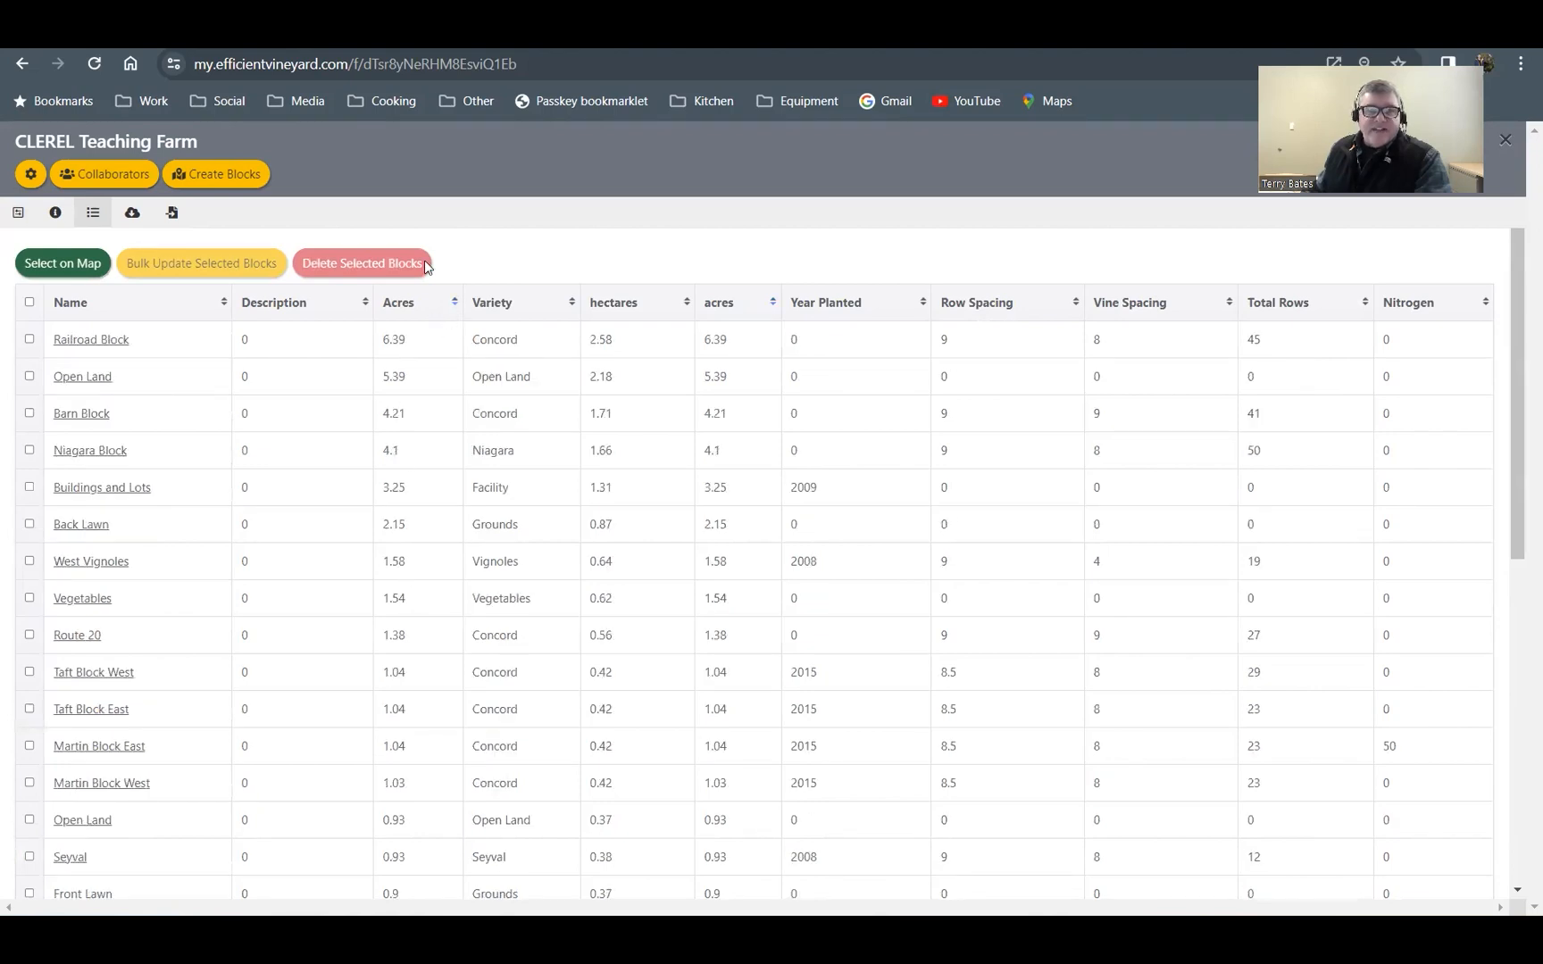
Step: Sort the block list by Variety and select every Concord block, from Railroad Block through both Joy Blocks
{"action": "left_click", "coordinate": [569, 305]}
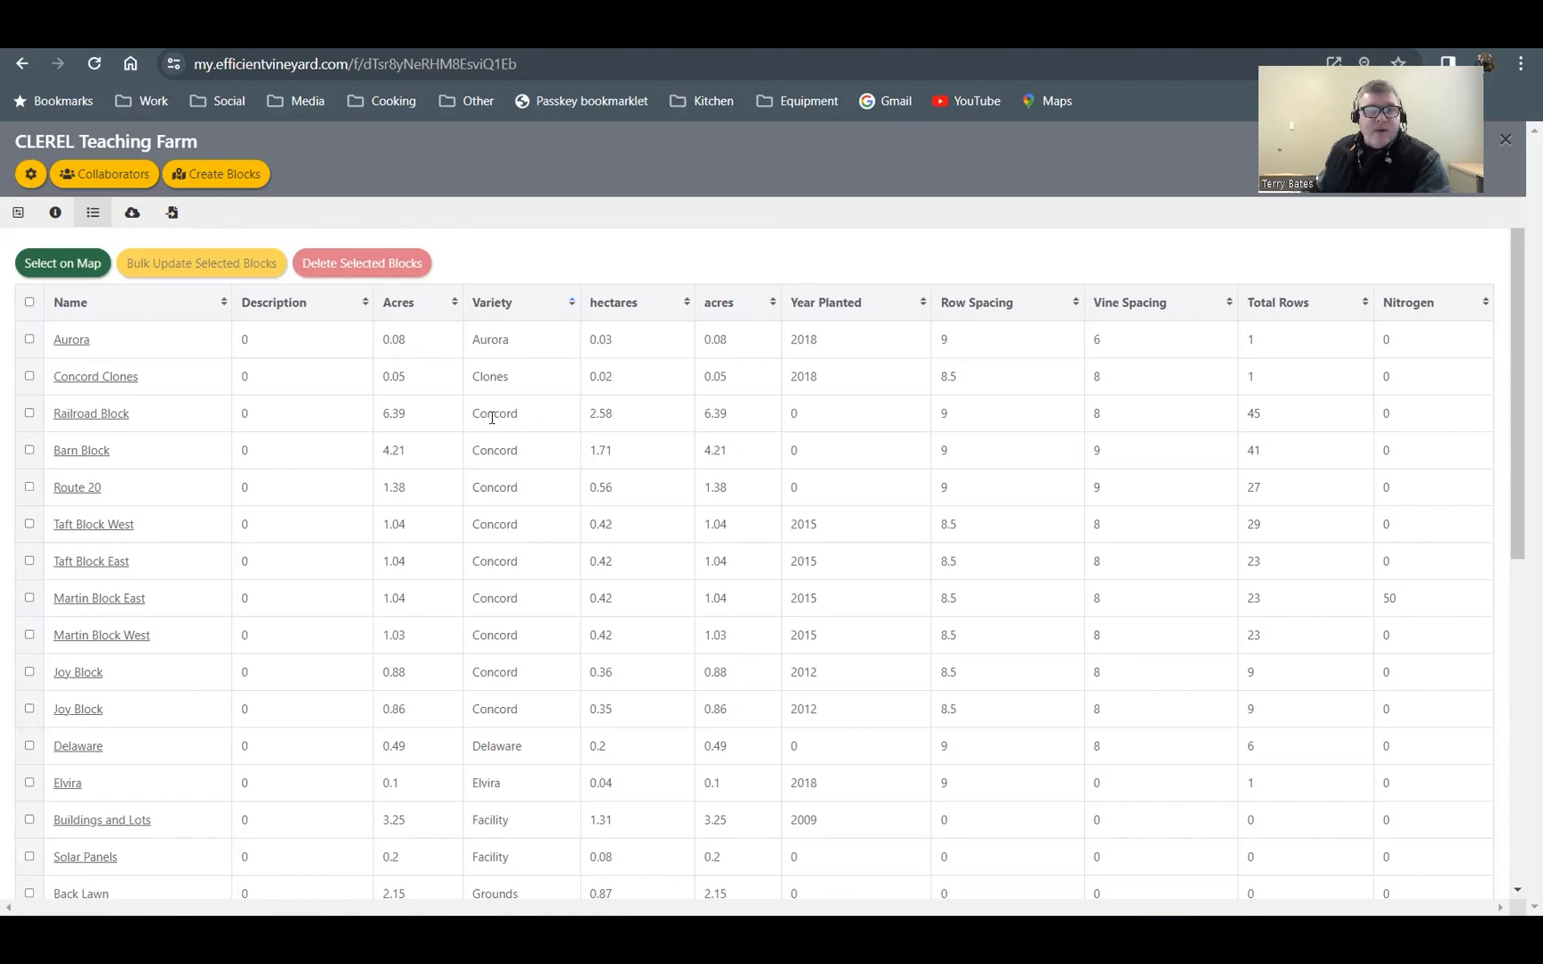
{"action": "left_click", "coordinate": [30, 413]}
{"action": "left_click", "coordinate": [30, 450]}
{"action": "left_click", "coordinate": [29, 487]}
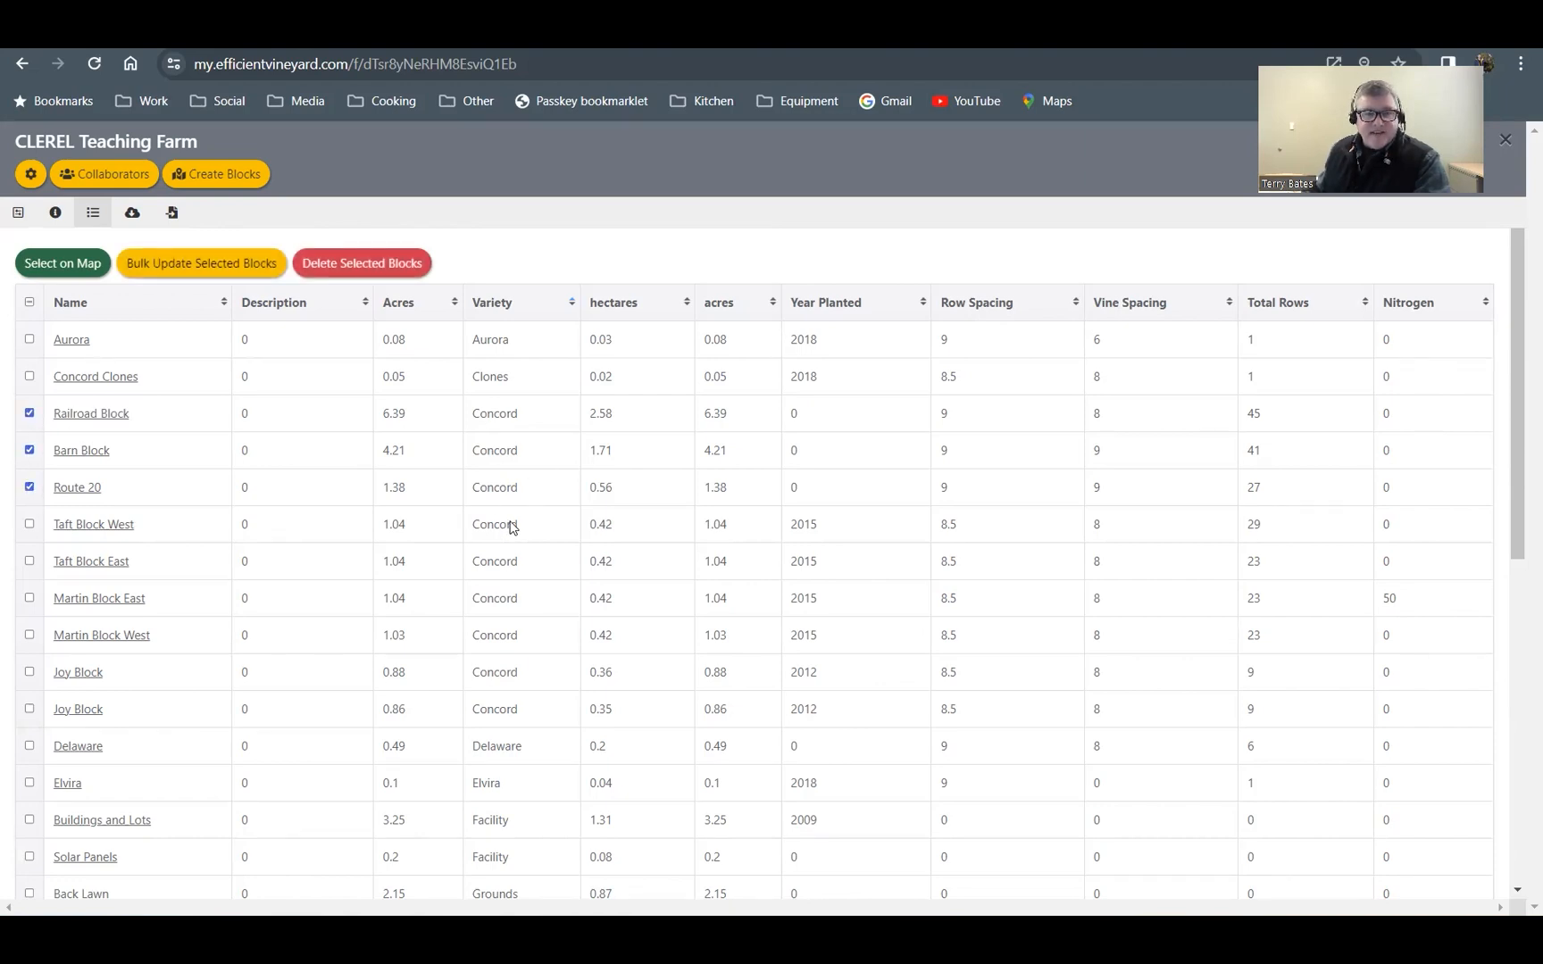
{"action": "left_click", "coordinate": [30, 527]}
{"action": "left_click", "coordinate": [29, 562]}
{"action": "left_click", "coordinate": [30, 599]}
{"action": "left_click", "coordinate": [30, 635]}
{"action": "left_click", "coordinate": [29, 674]}
{"action": "left_click", "coordinate": [30, 711]}
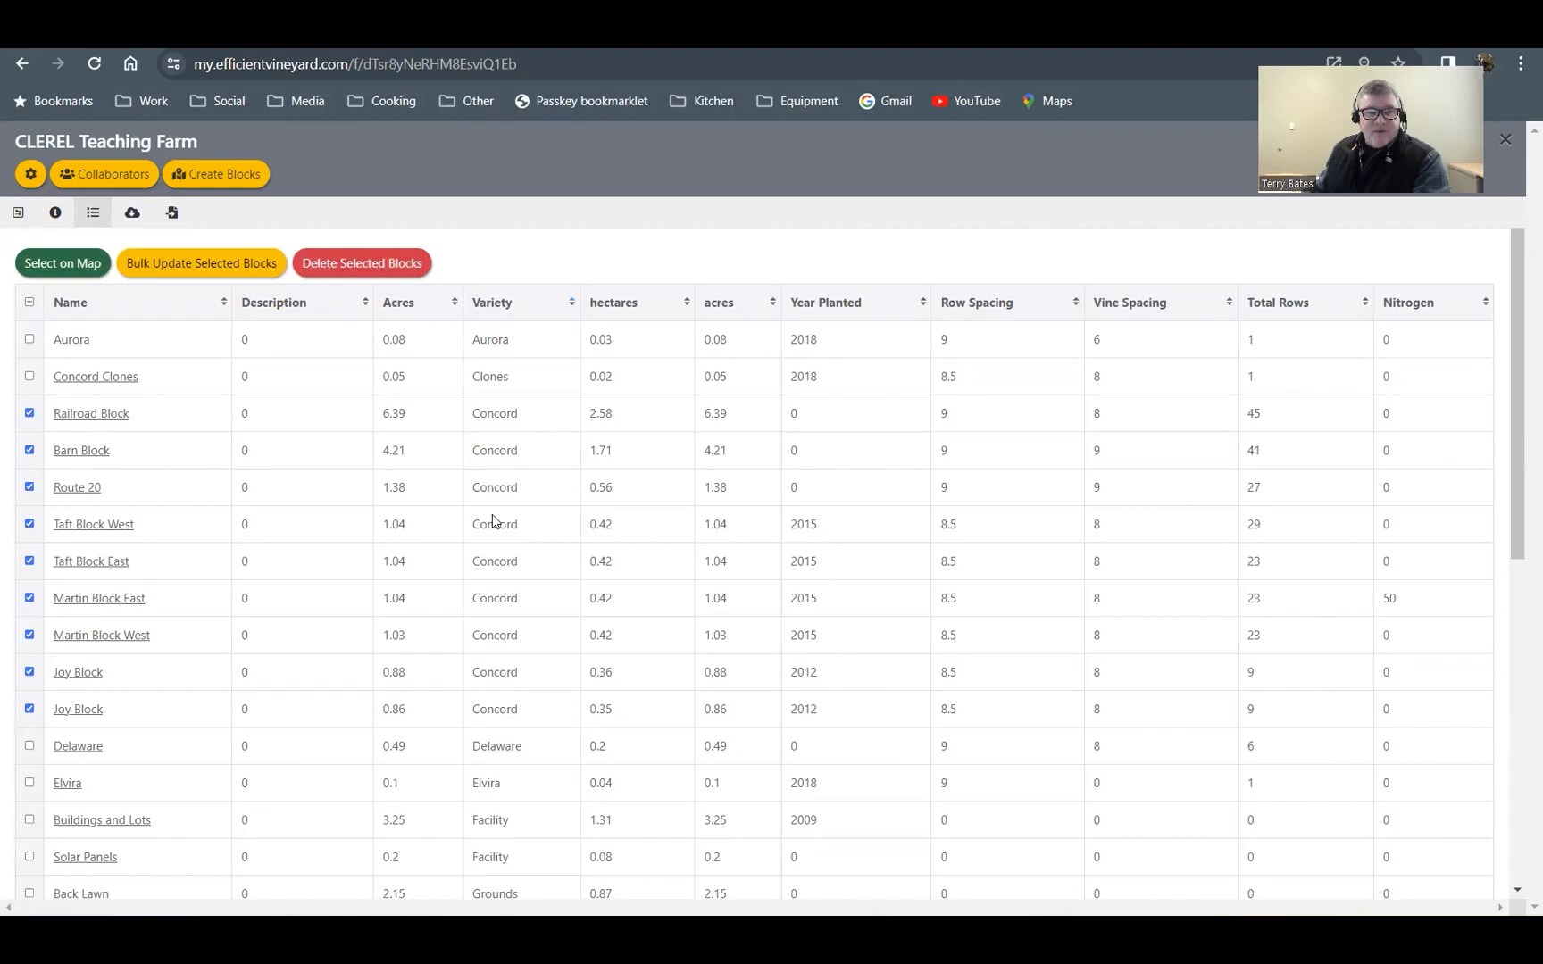
Step: Bulk update the Nitrogen header of the selected Concord blocks to 50 and confirm overriding the existing data
{"action": "left_click", "coordinate": [213, 267]}
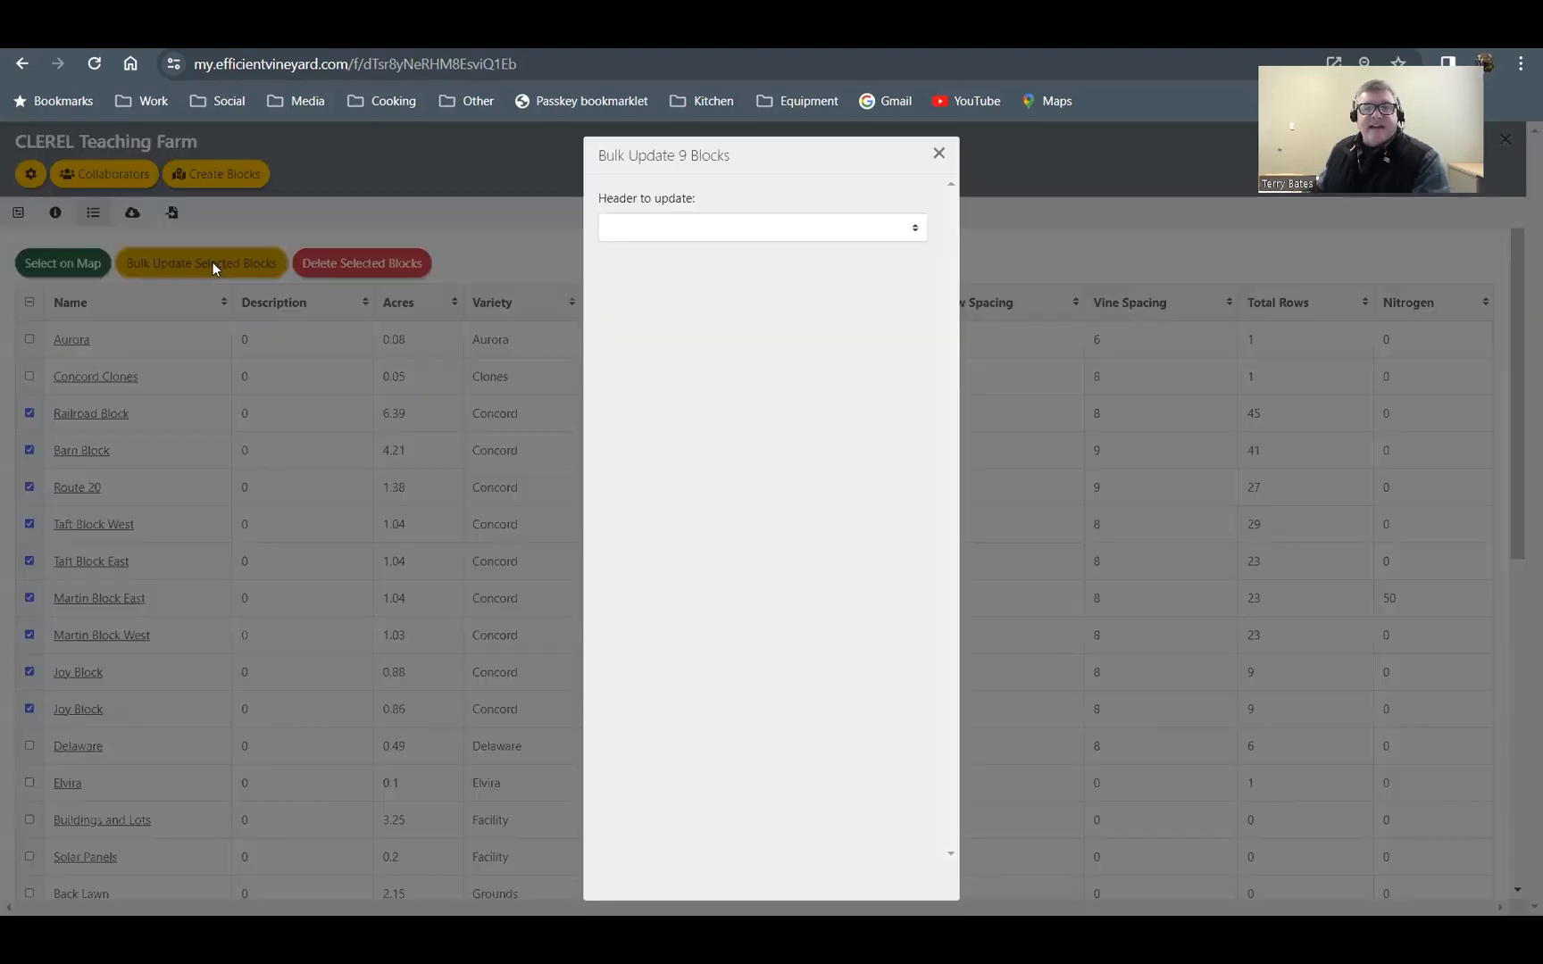
{"action": "left_click", "coordinate": [917, 228]}
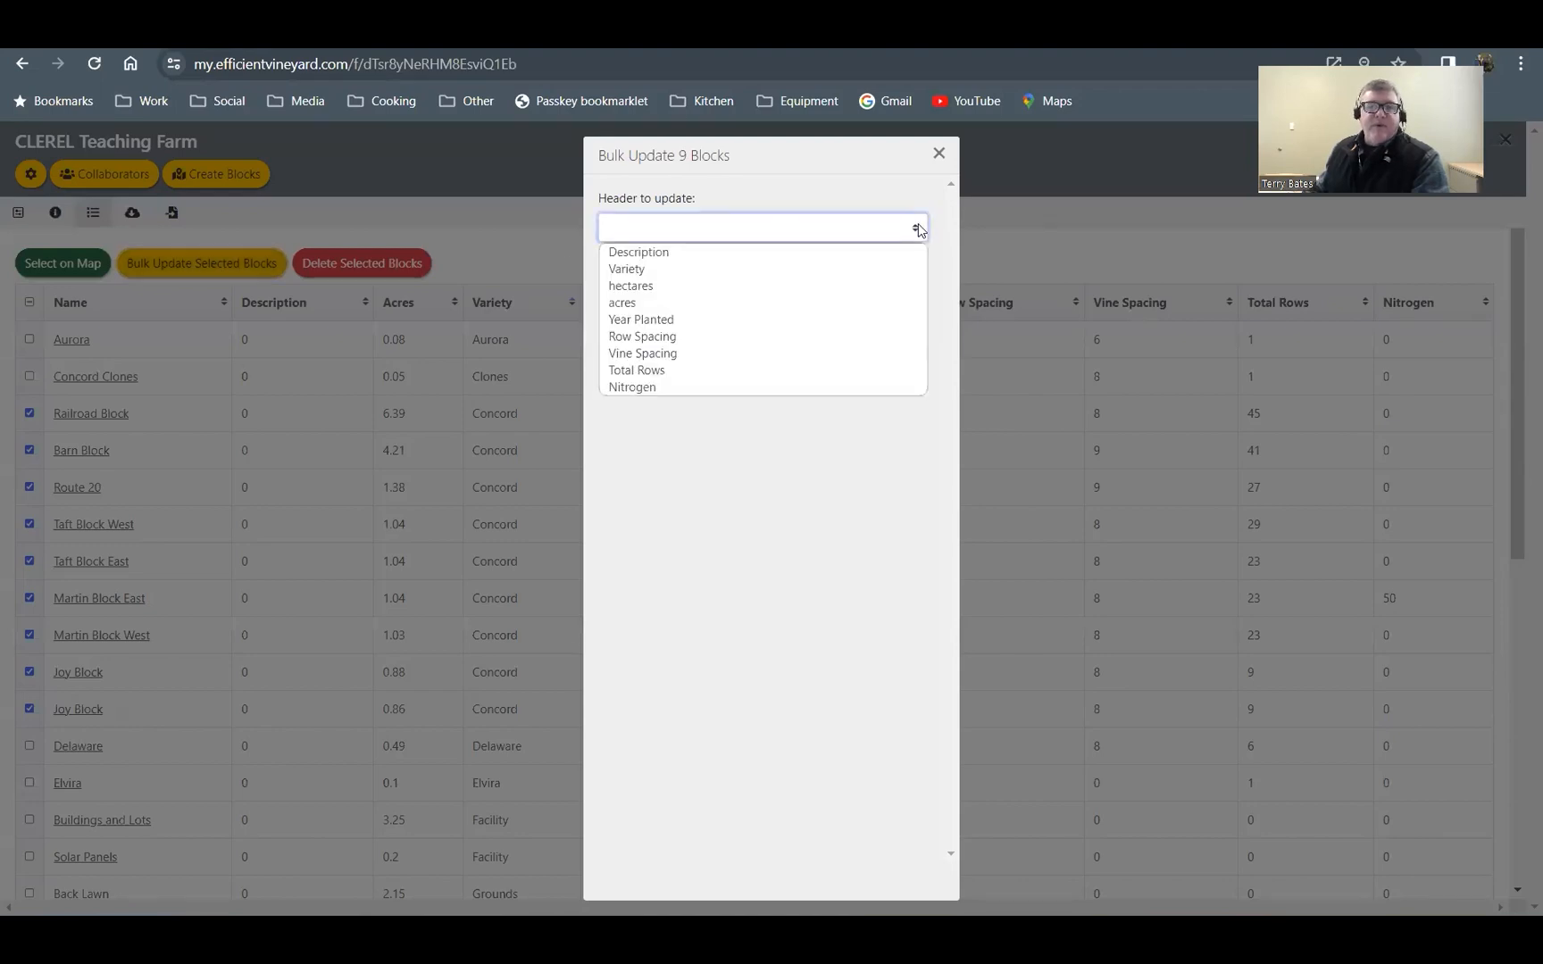
{"action": "left_click", "coordinate": [664, 387]}
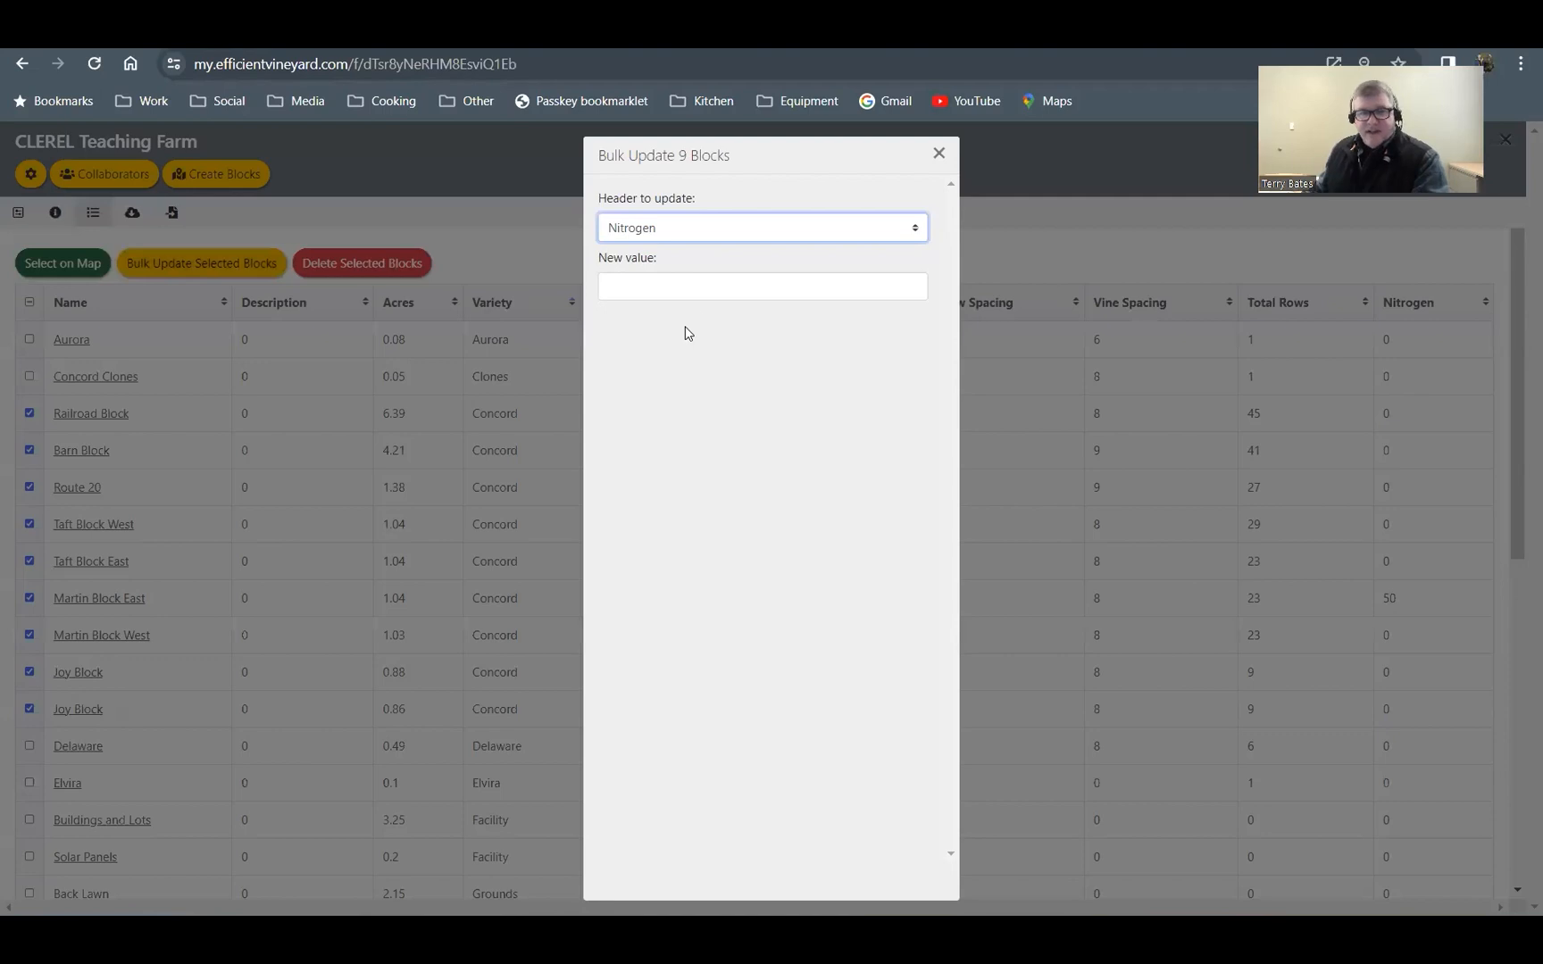
{"action": "left_click", "coordinate": [693, 283]}
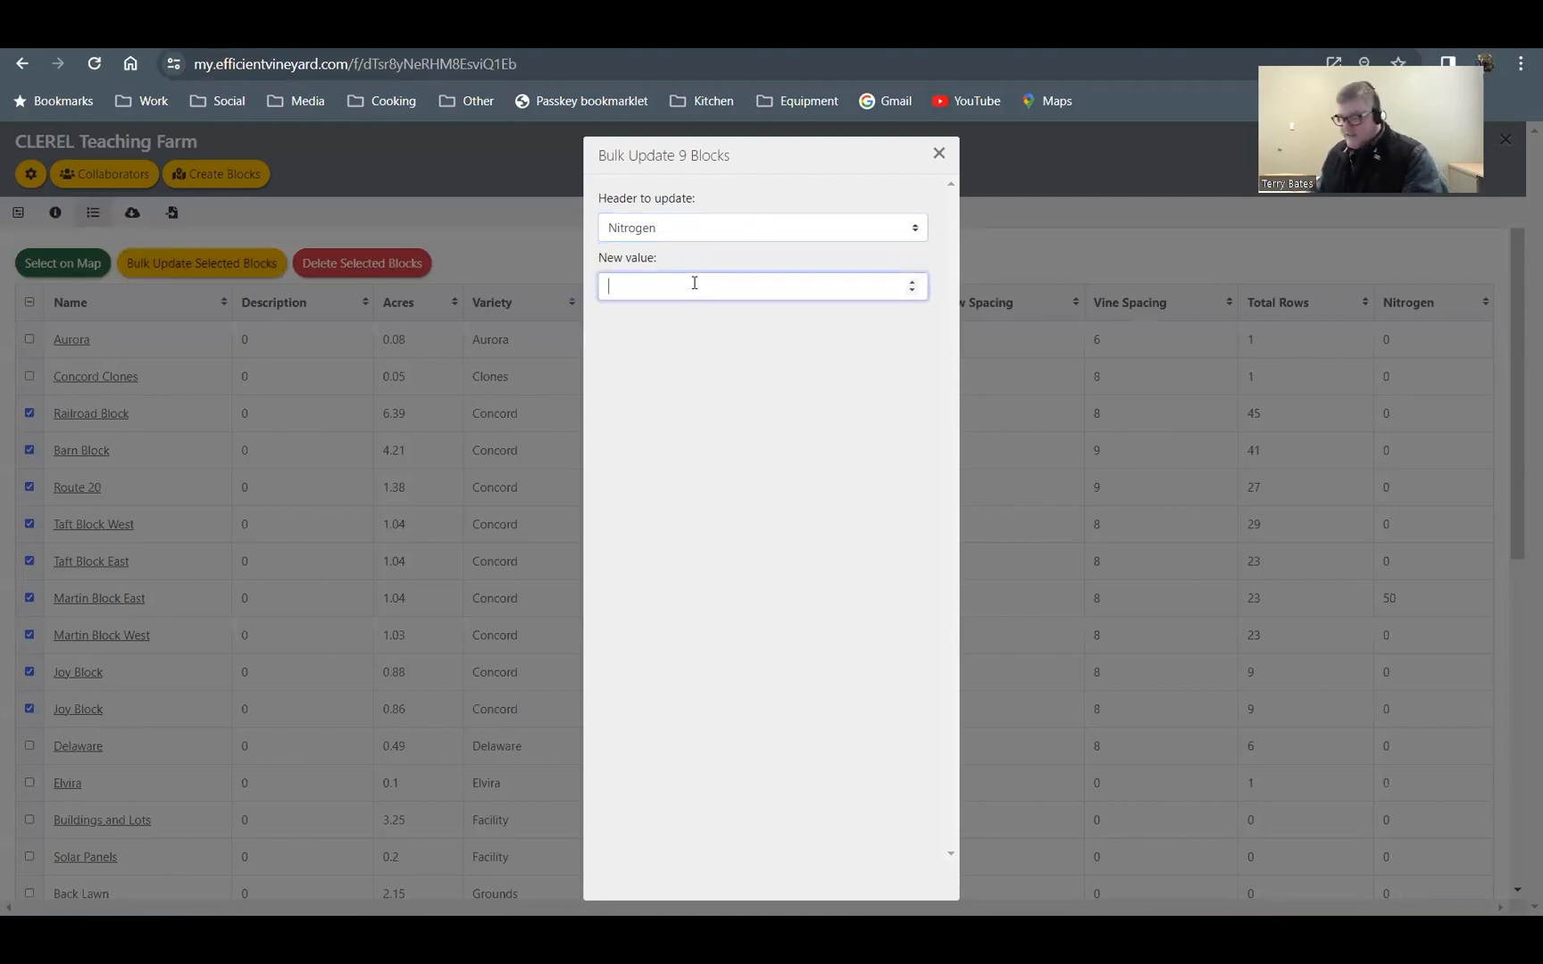
{"action": "type", "text": "50"}
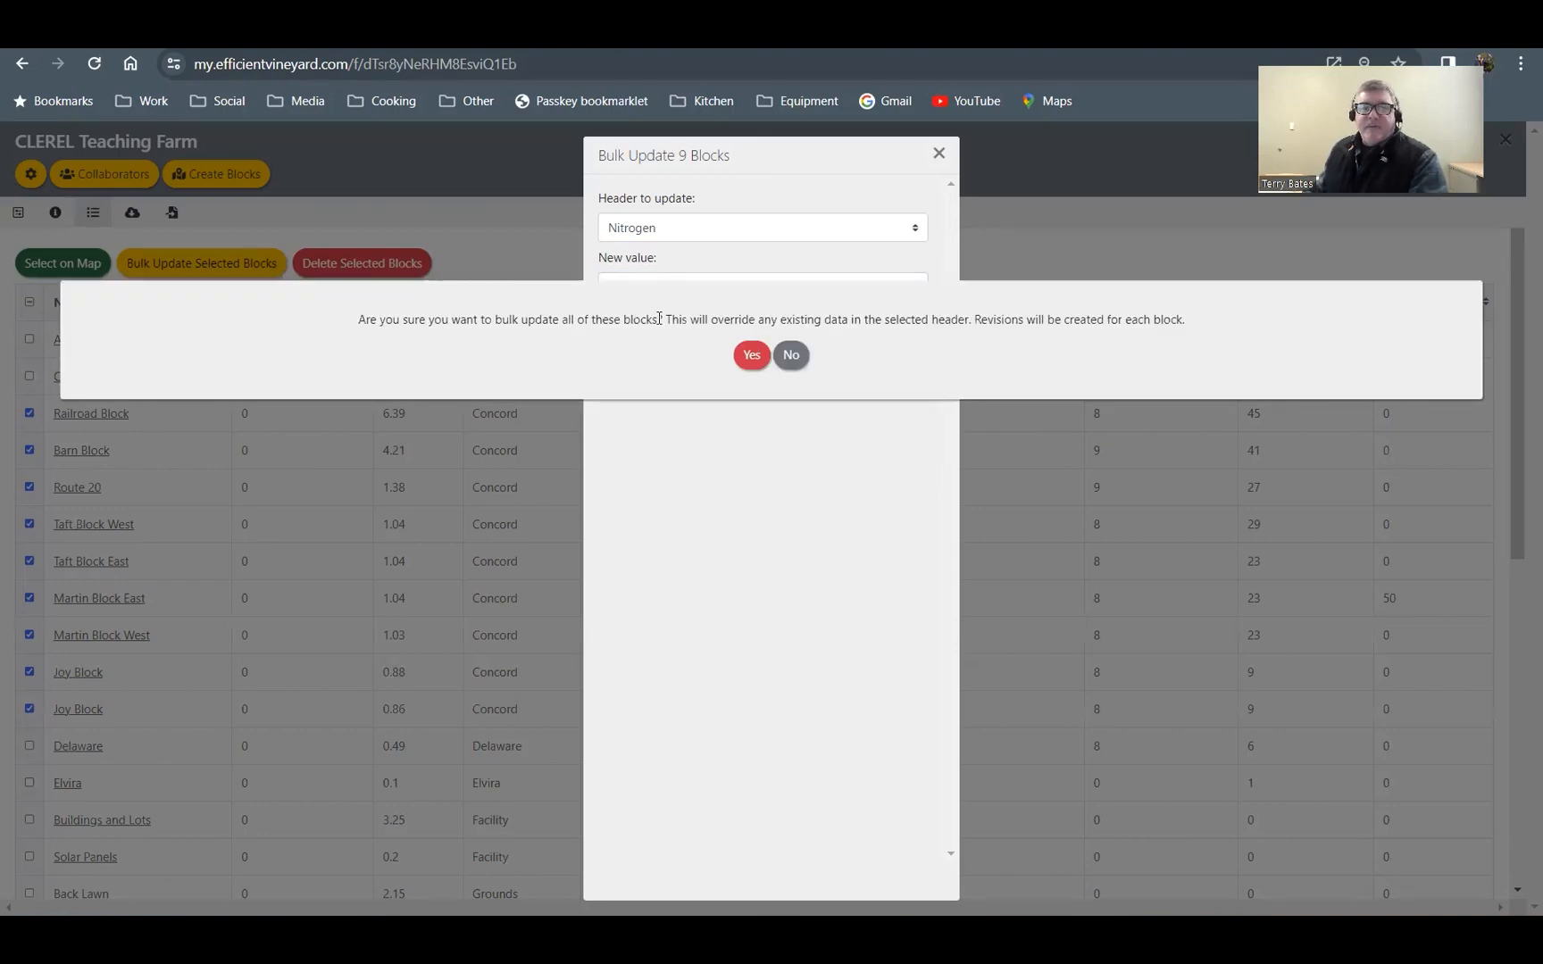
{"action": "left_click", "coordinate": [751, 354]}
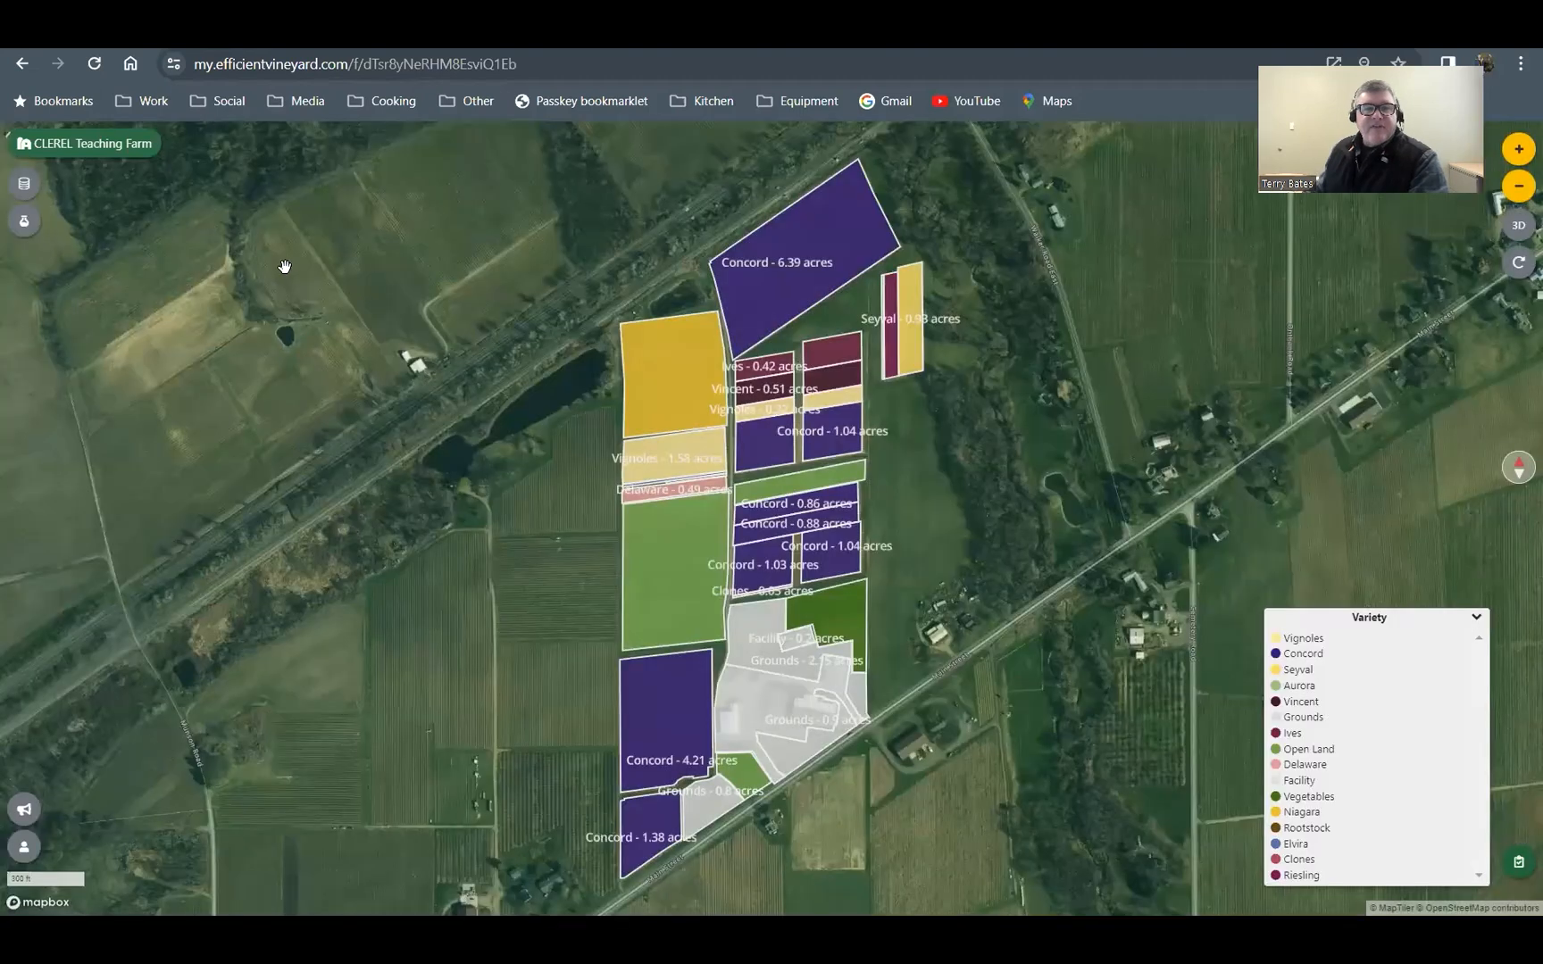
Step: Label the farm's blocks by their Nitrogen value, remove the secondary acres label, and return to the full map
{"action": "left_click", "coordinate": [81, 159]}
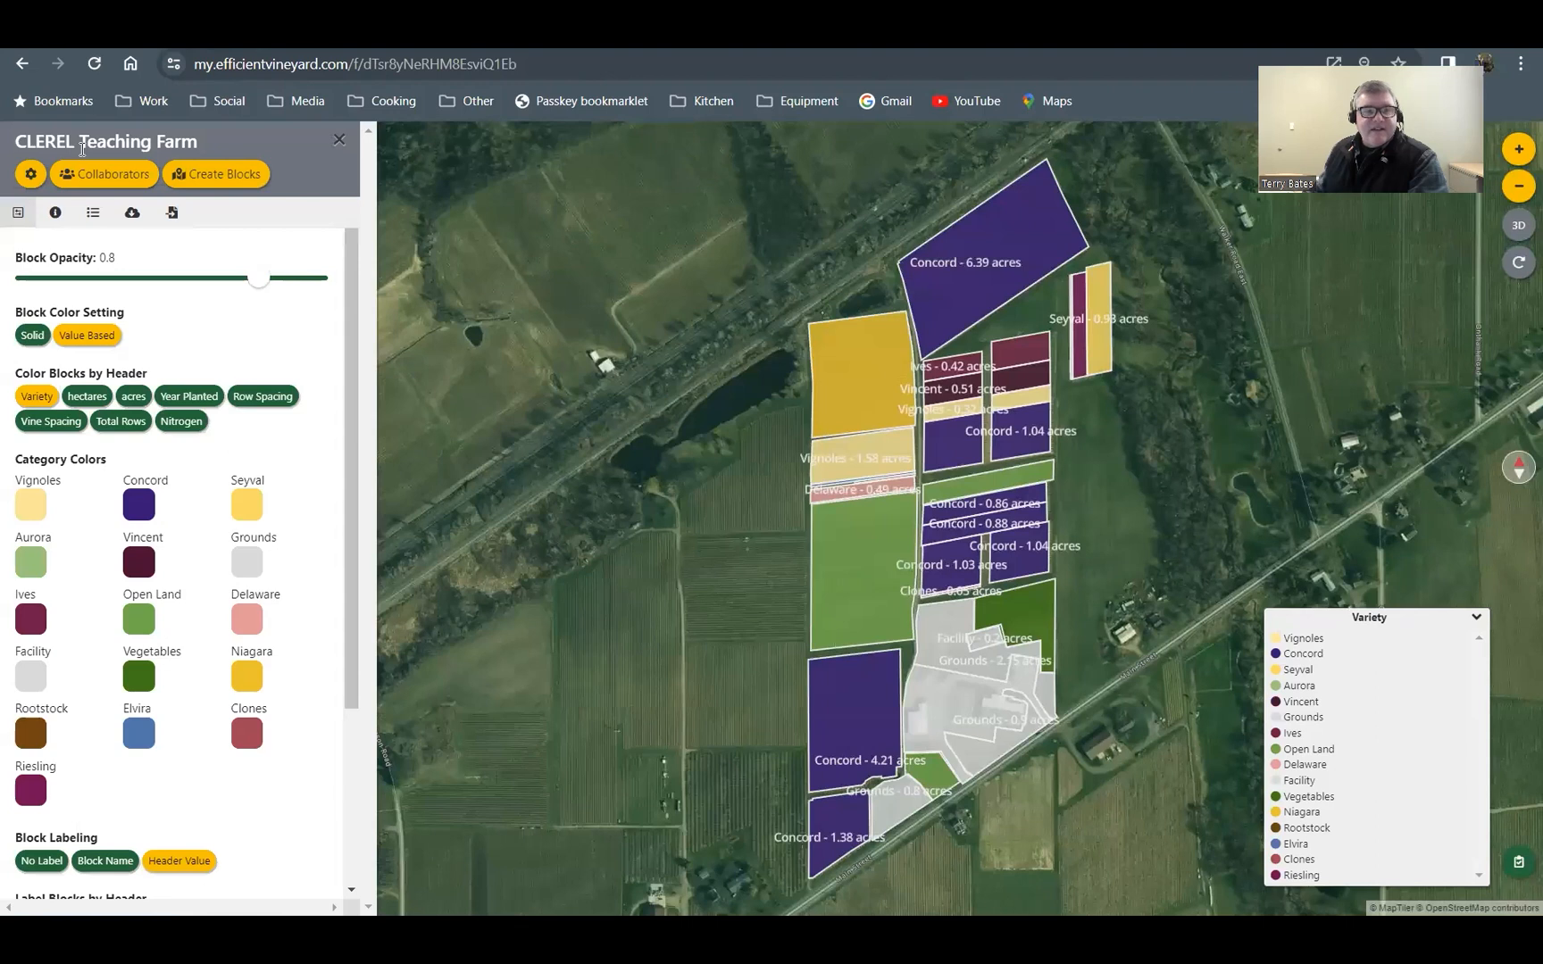
{"action": "scroll", "coordinate": [115, 487], "scroll_direction": "down", "scroll_amount": 3}
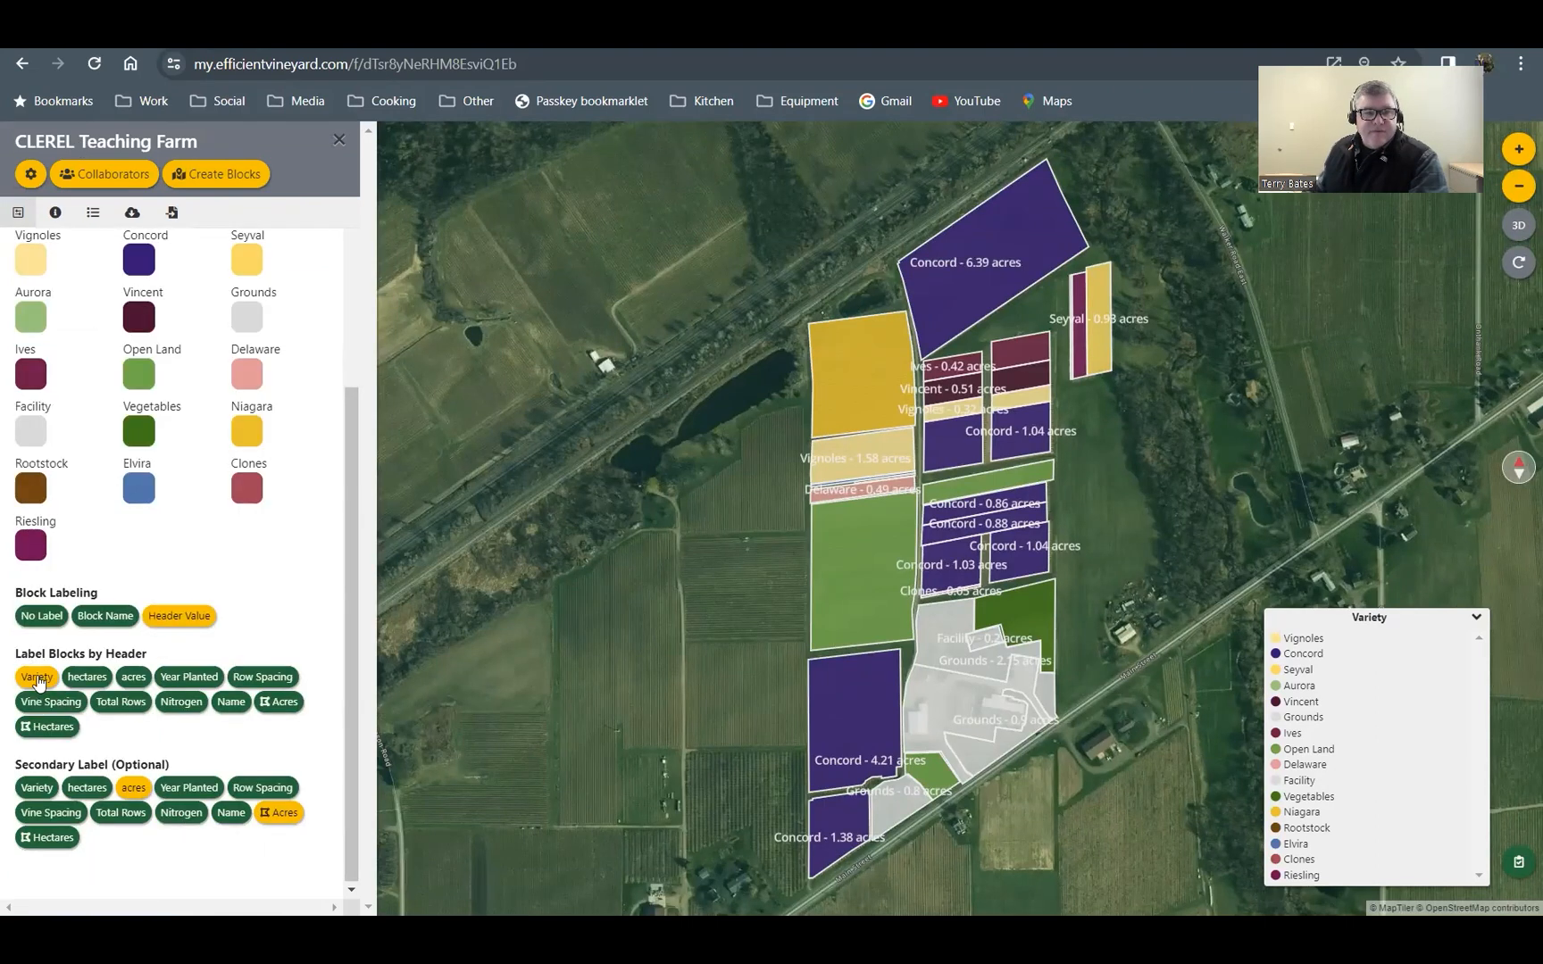
{"action": "left_click", "coordinate": [183, 701]}
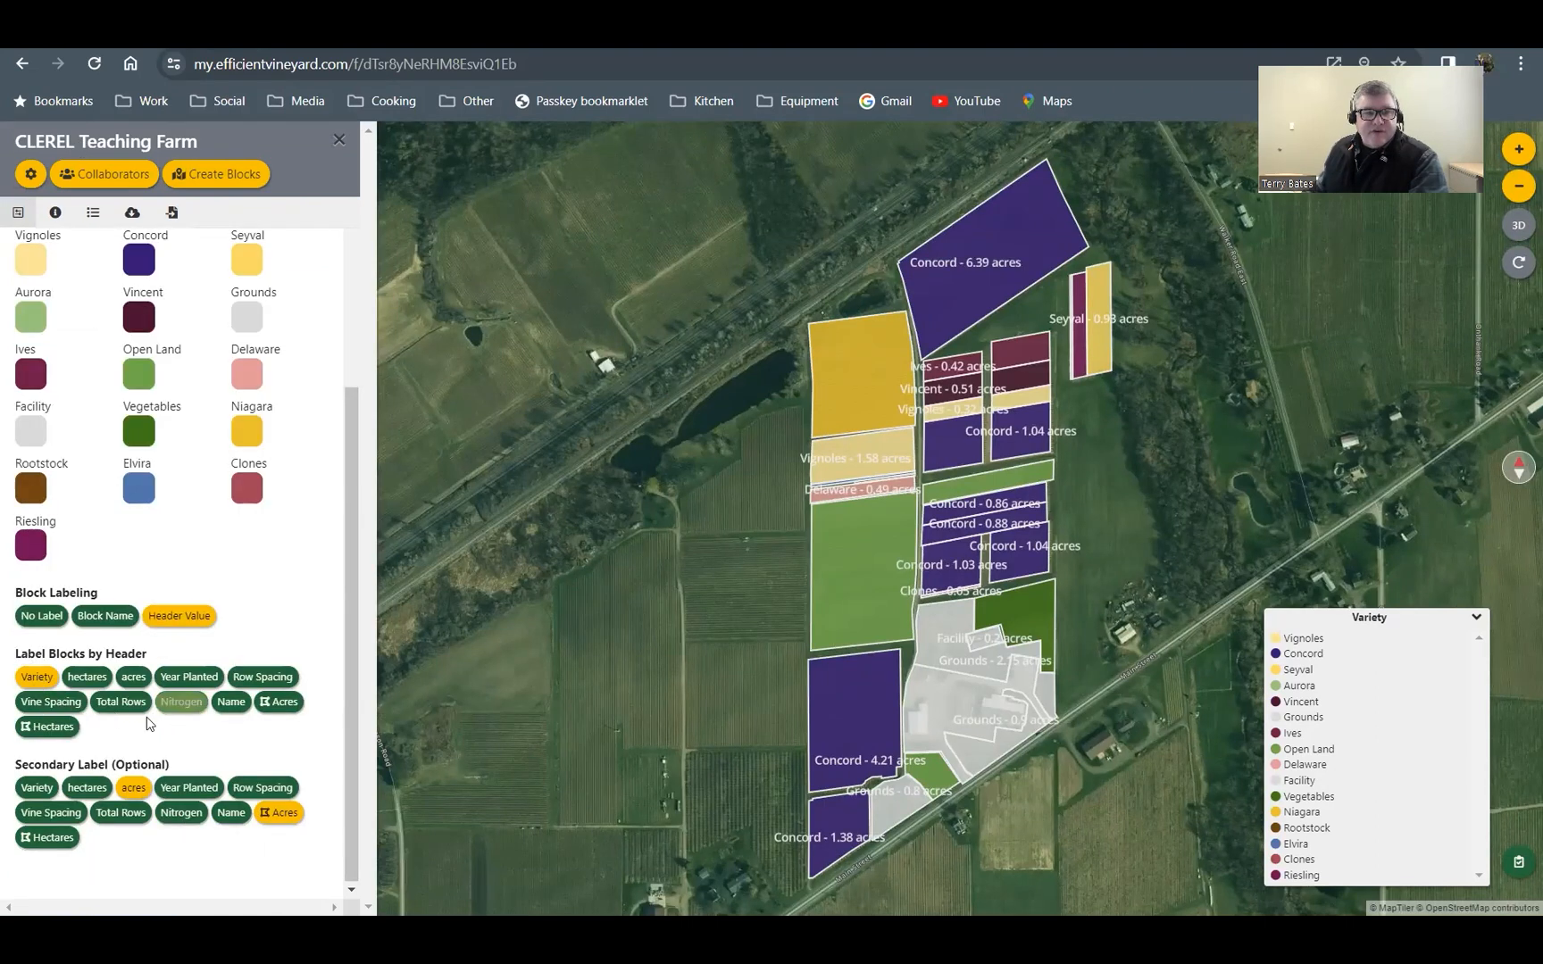
{"action": "left_click", "coordinate": [134, 793]}
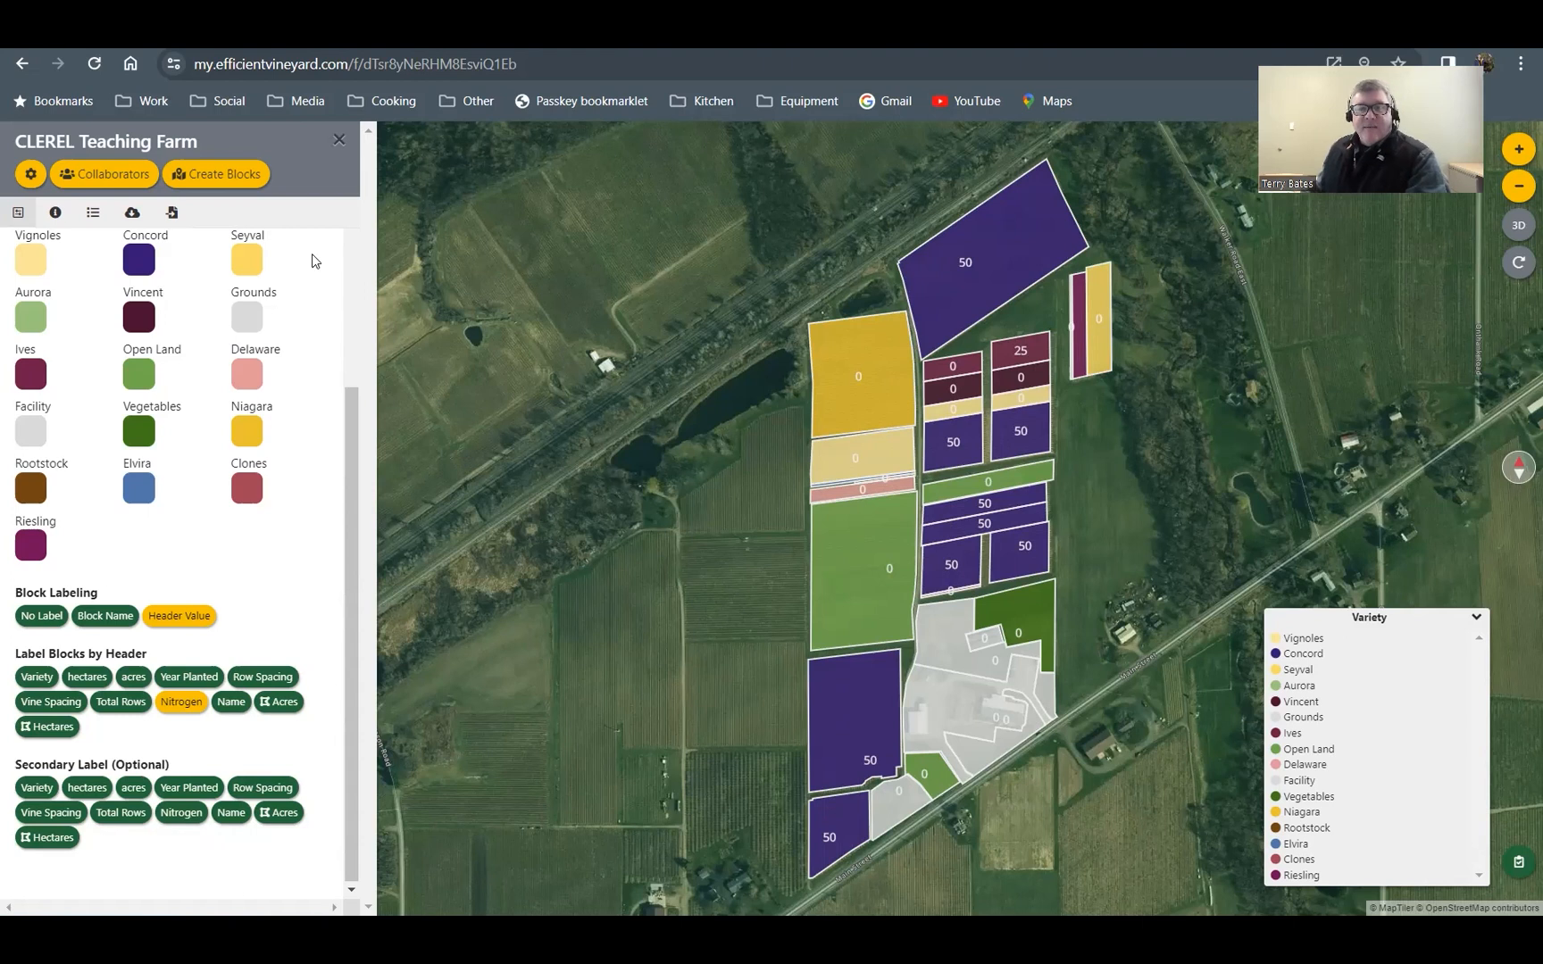
{"action": "left_click", "coordinate": [338, 139]}
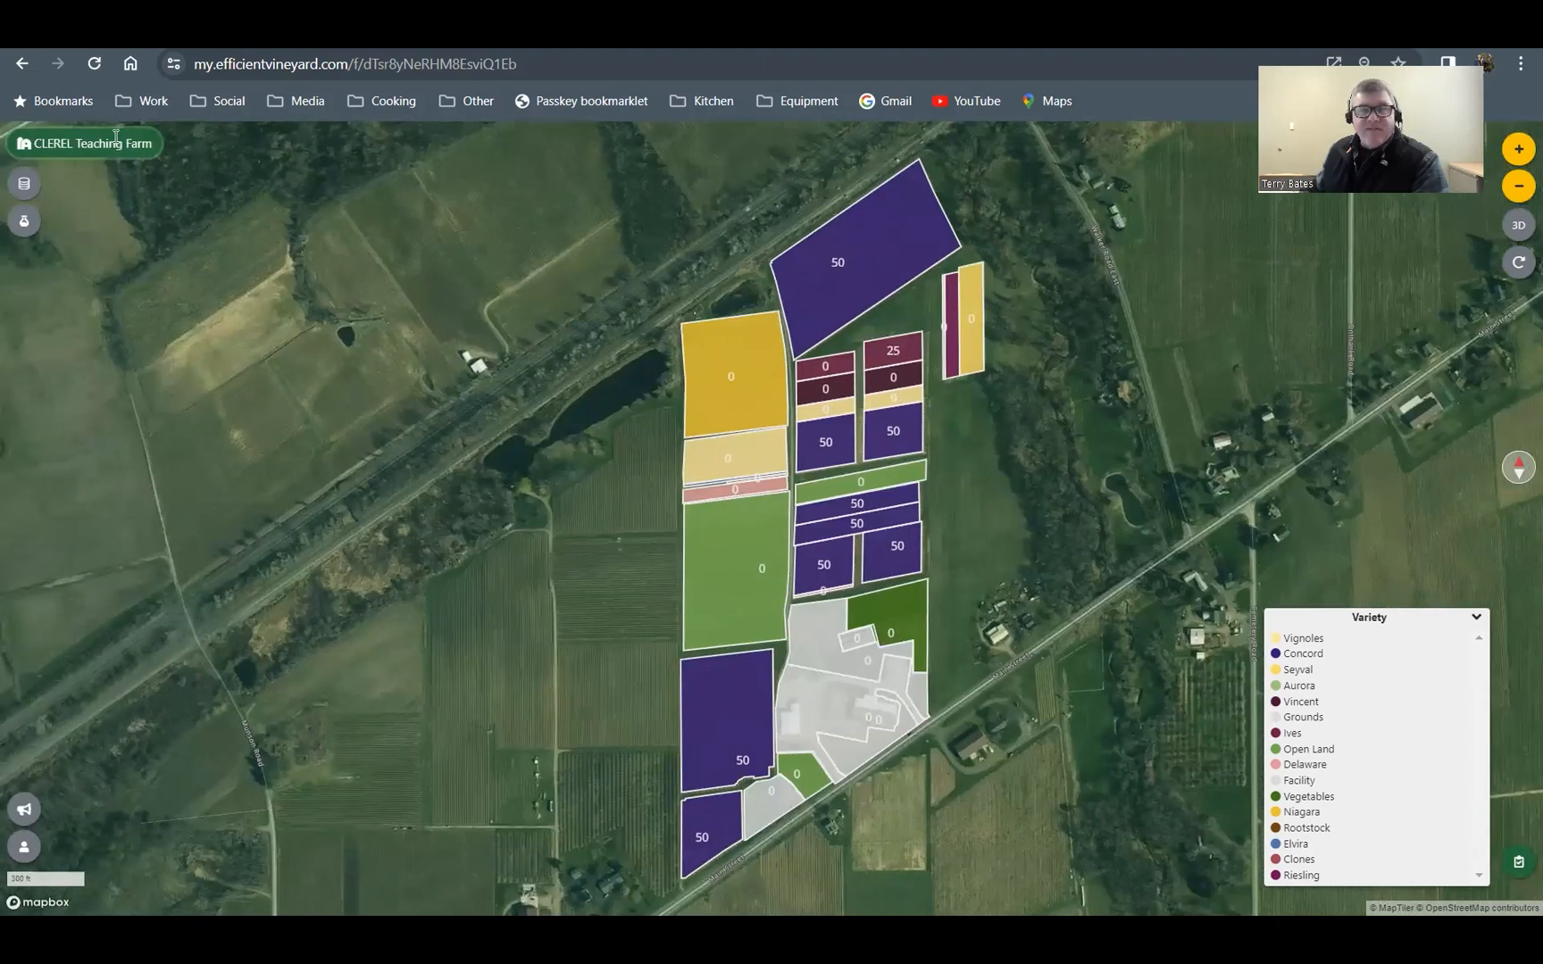
Step: Reopen the CLEREL Teaching Farm settings and show its blocks in List View
{"action": "left_click", "coordinate": [116, 141]}
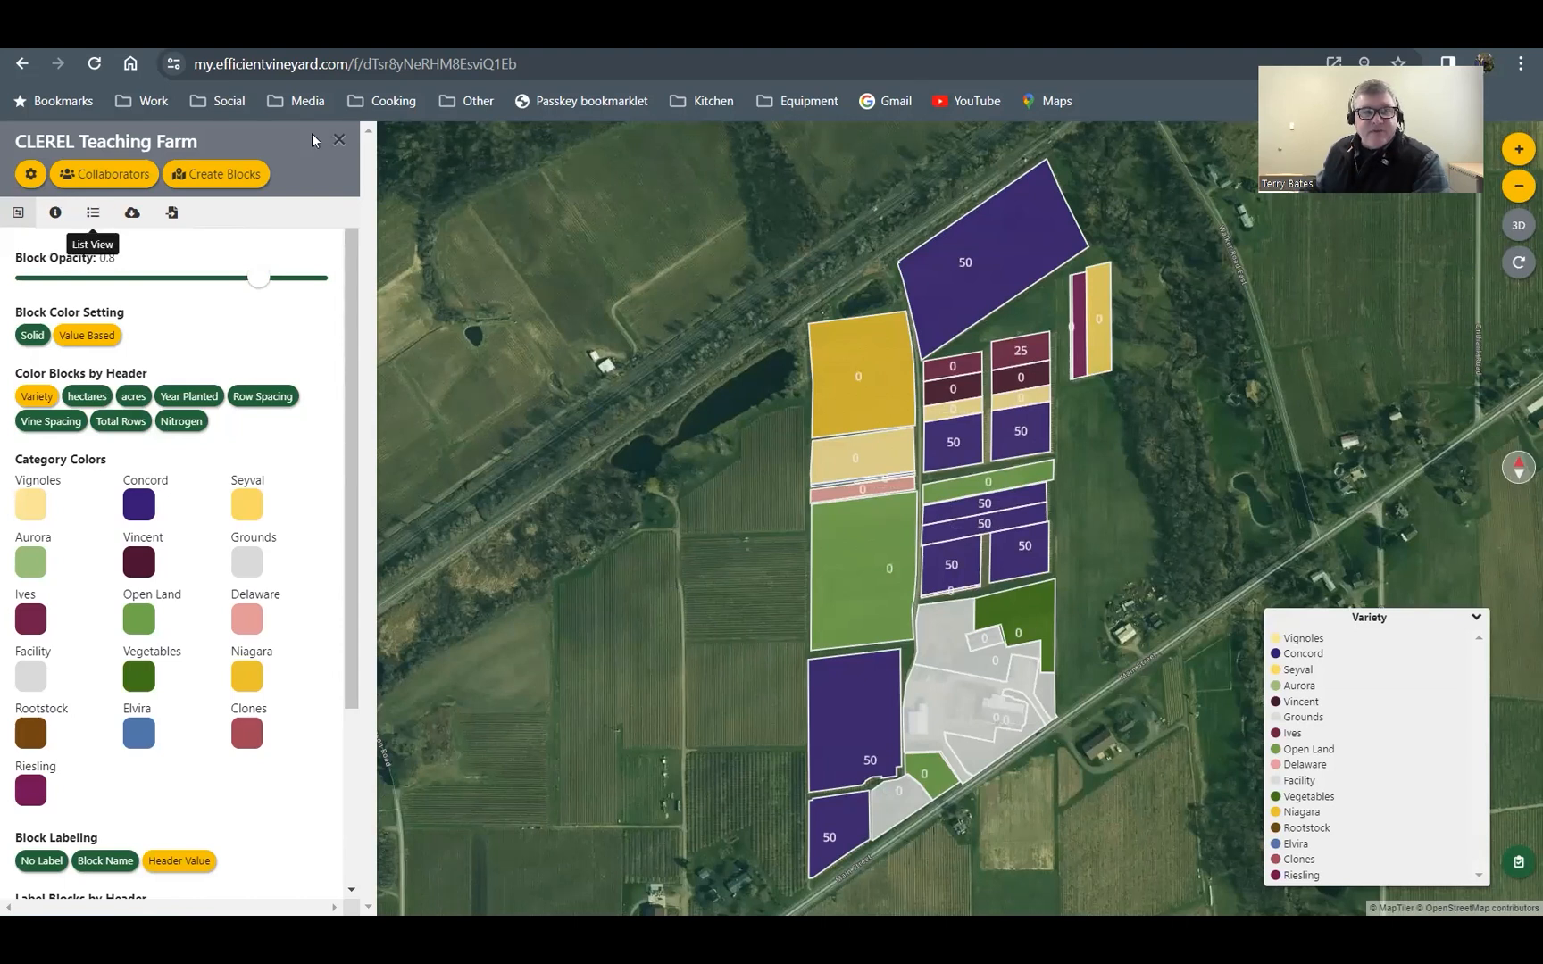
{"action": "left_click", "coordinate": [338, 140]}
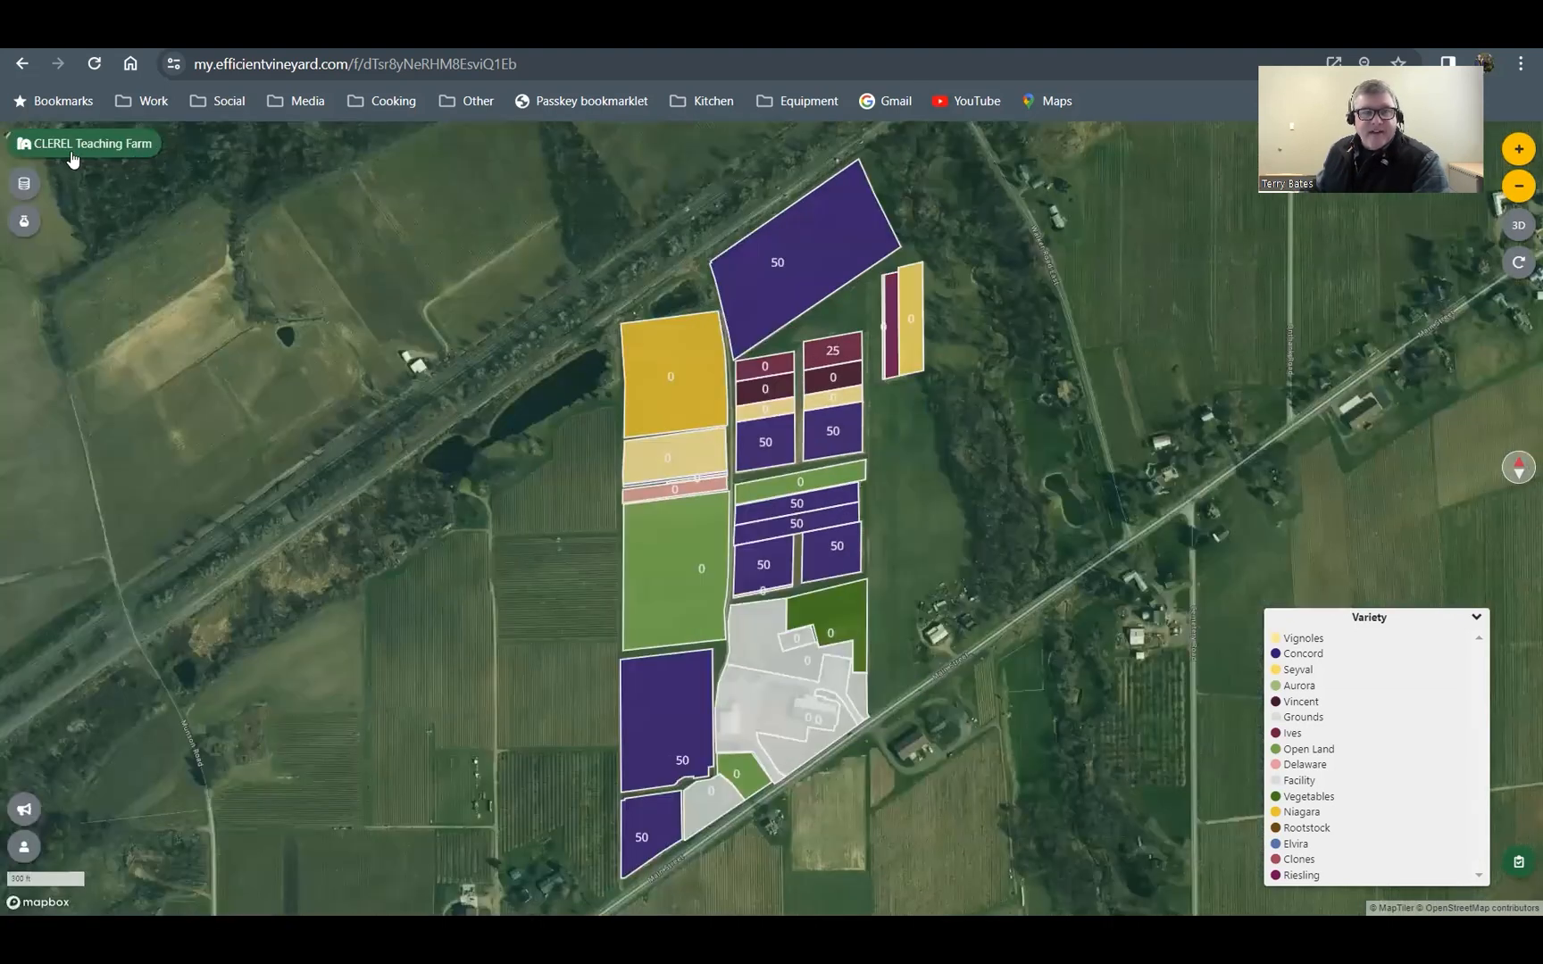
{"action": "left_click", "coordinate": [104, 148]}
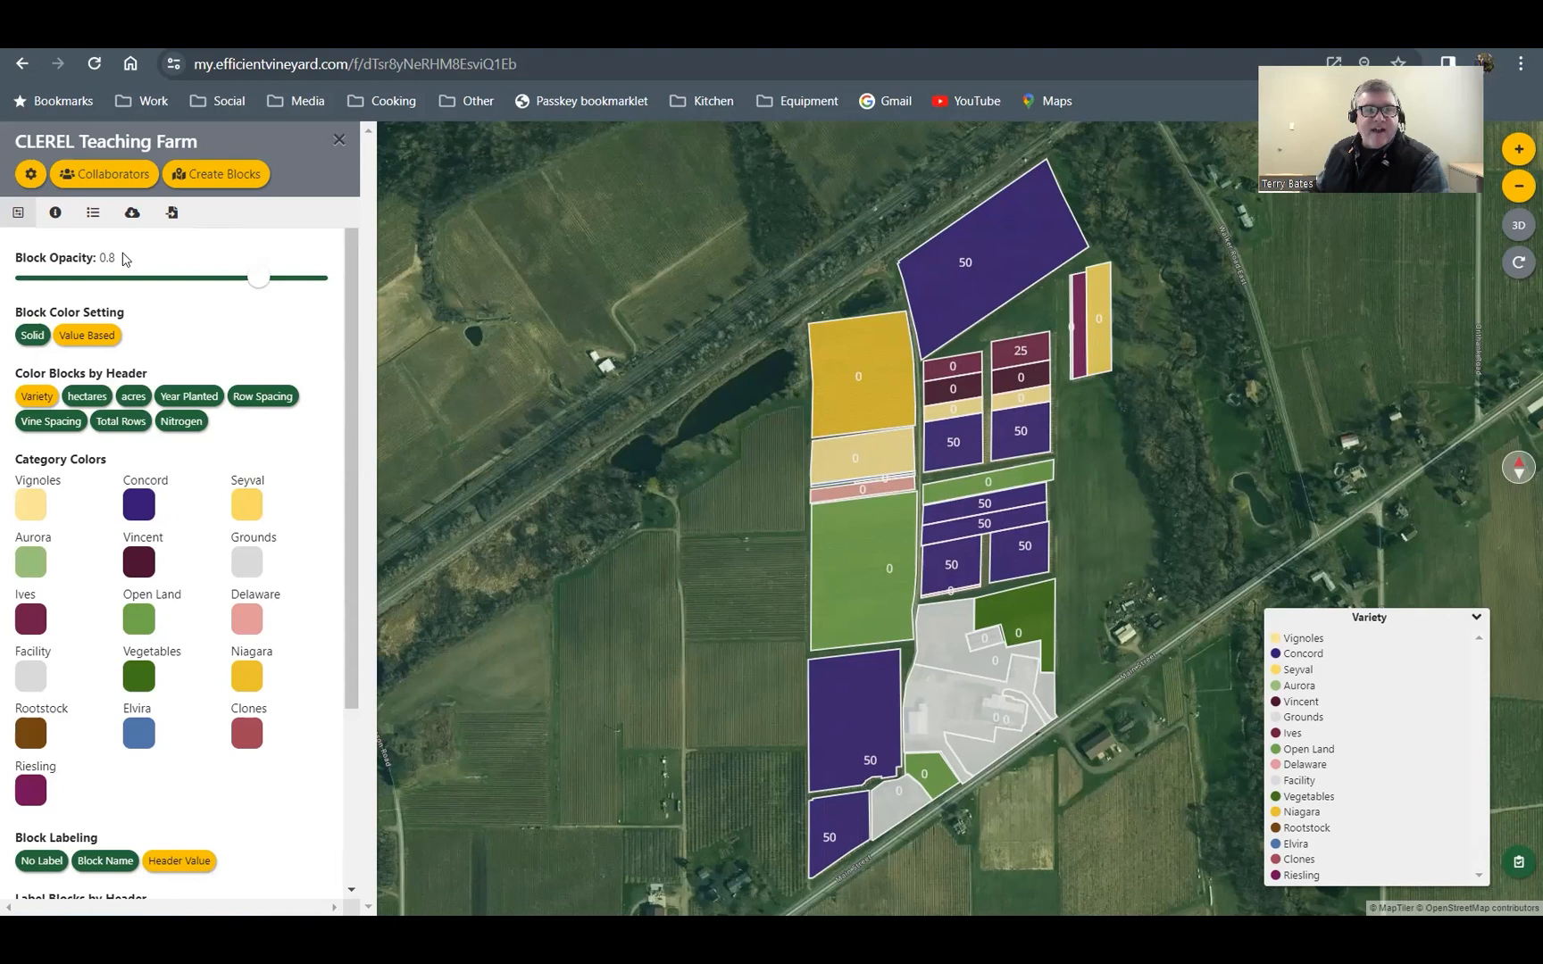
{"action": "left_click", "coordinate": [93, 214]}
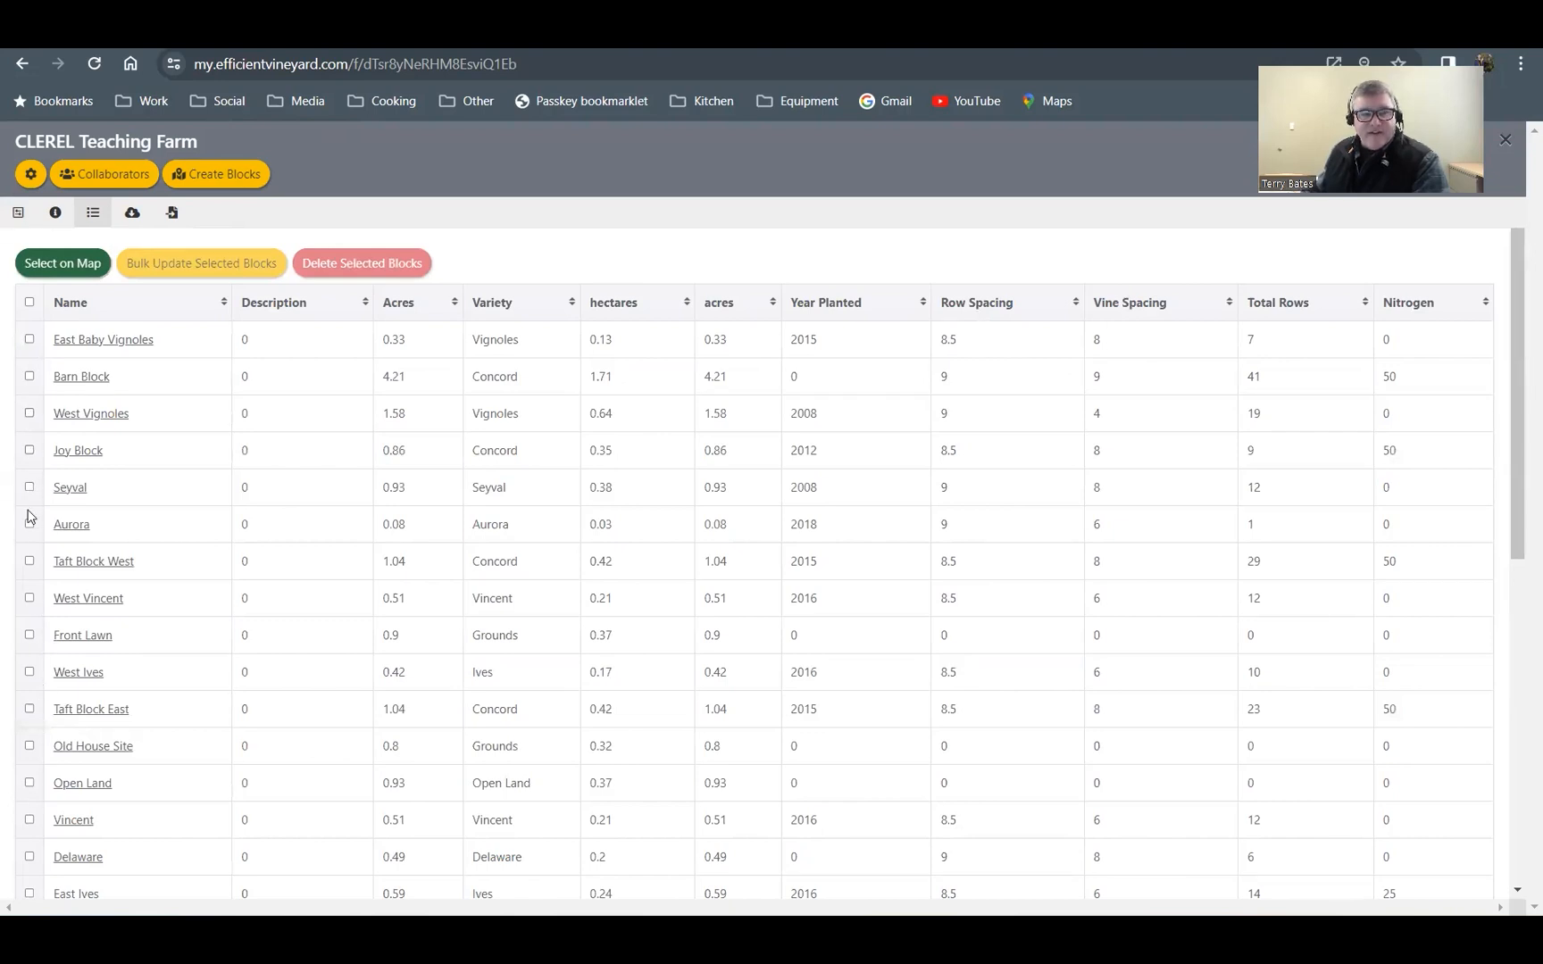
Step: Switch to selecting blocks on the map and select the ten Niagara, Vignoles, Ives, Vincent, Seyval and Riesling blocks
{"action": "left_click", "coordinate": [29, 303]}
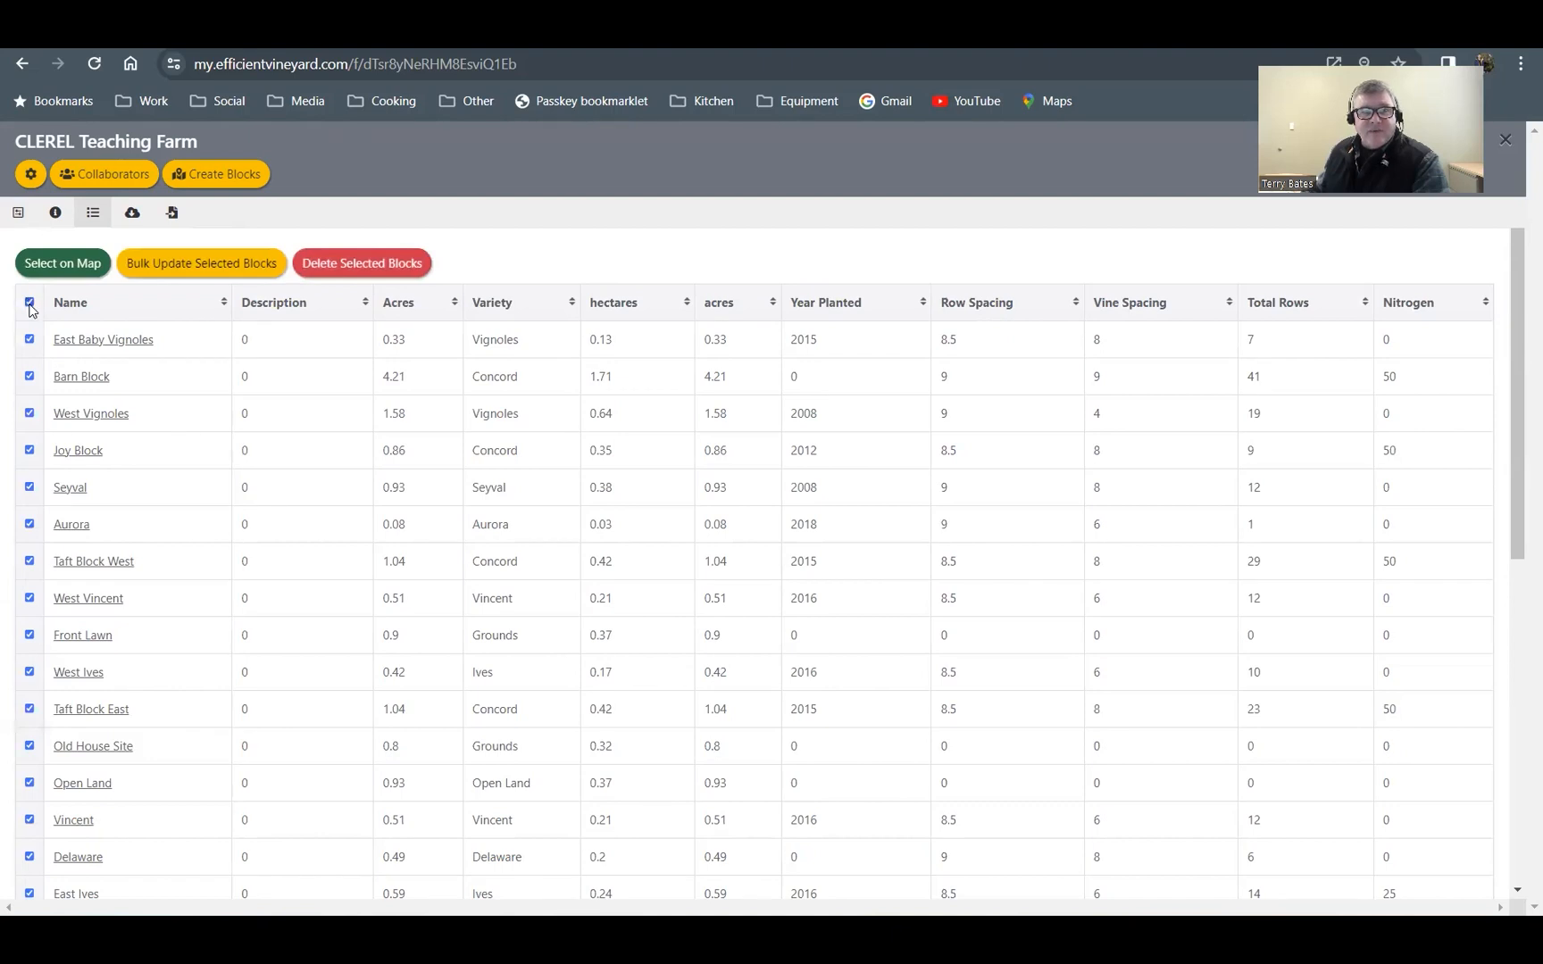
{"action": "left_click", "coordinate": [30, 305]}
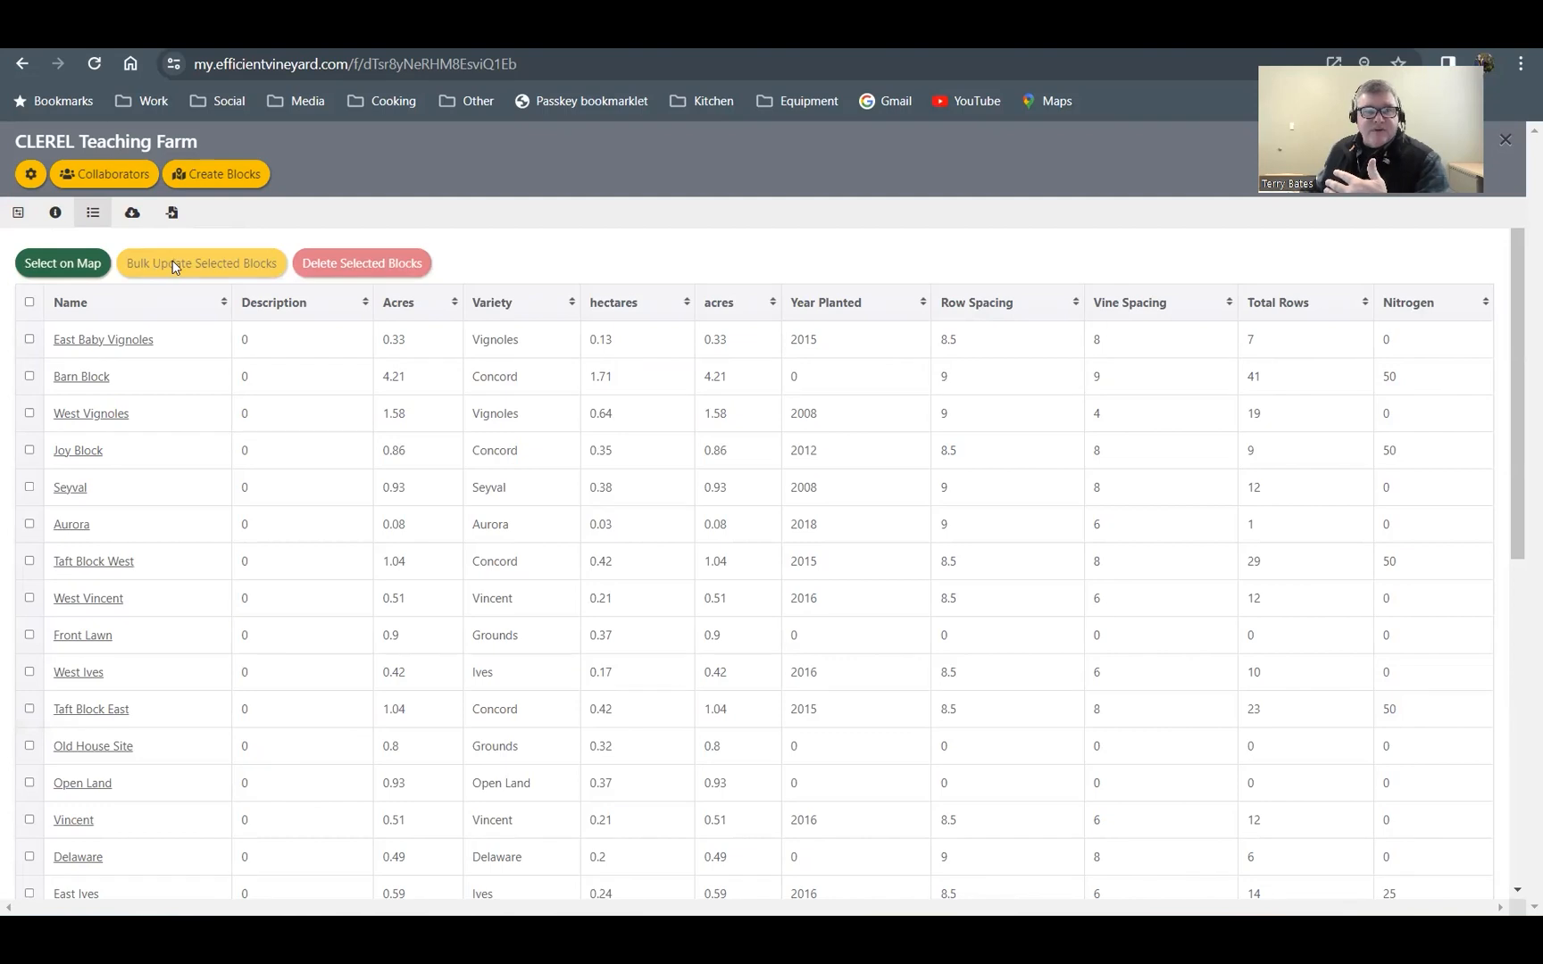
{"action": "left_click", "coordinate": [62, 264]}
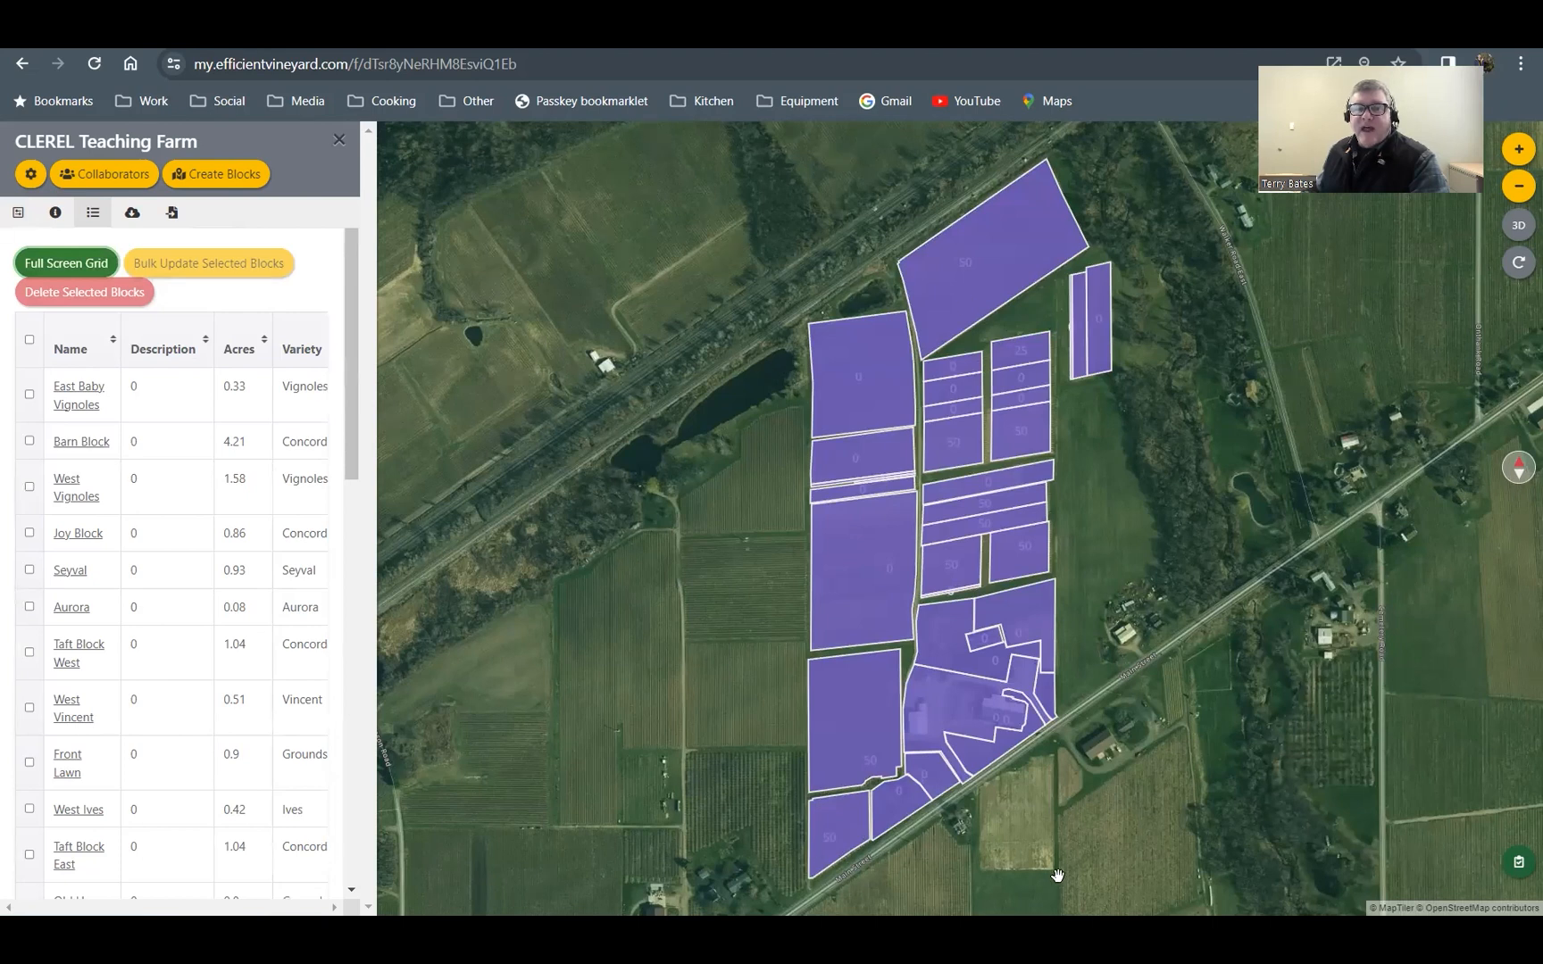
{"action": "left_click", "coordinate": [859, 383]}
{"action": "left_click", "coordinate": [860, 464]}
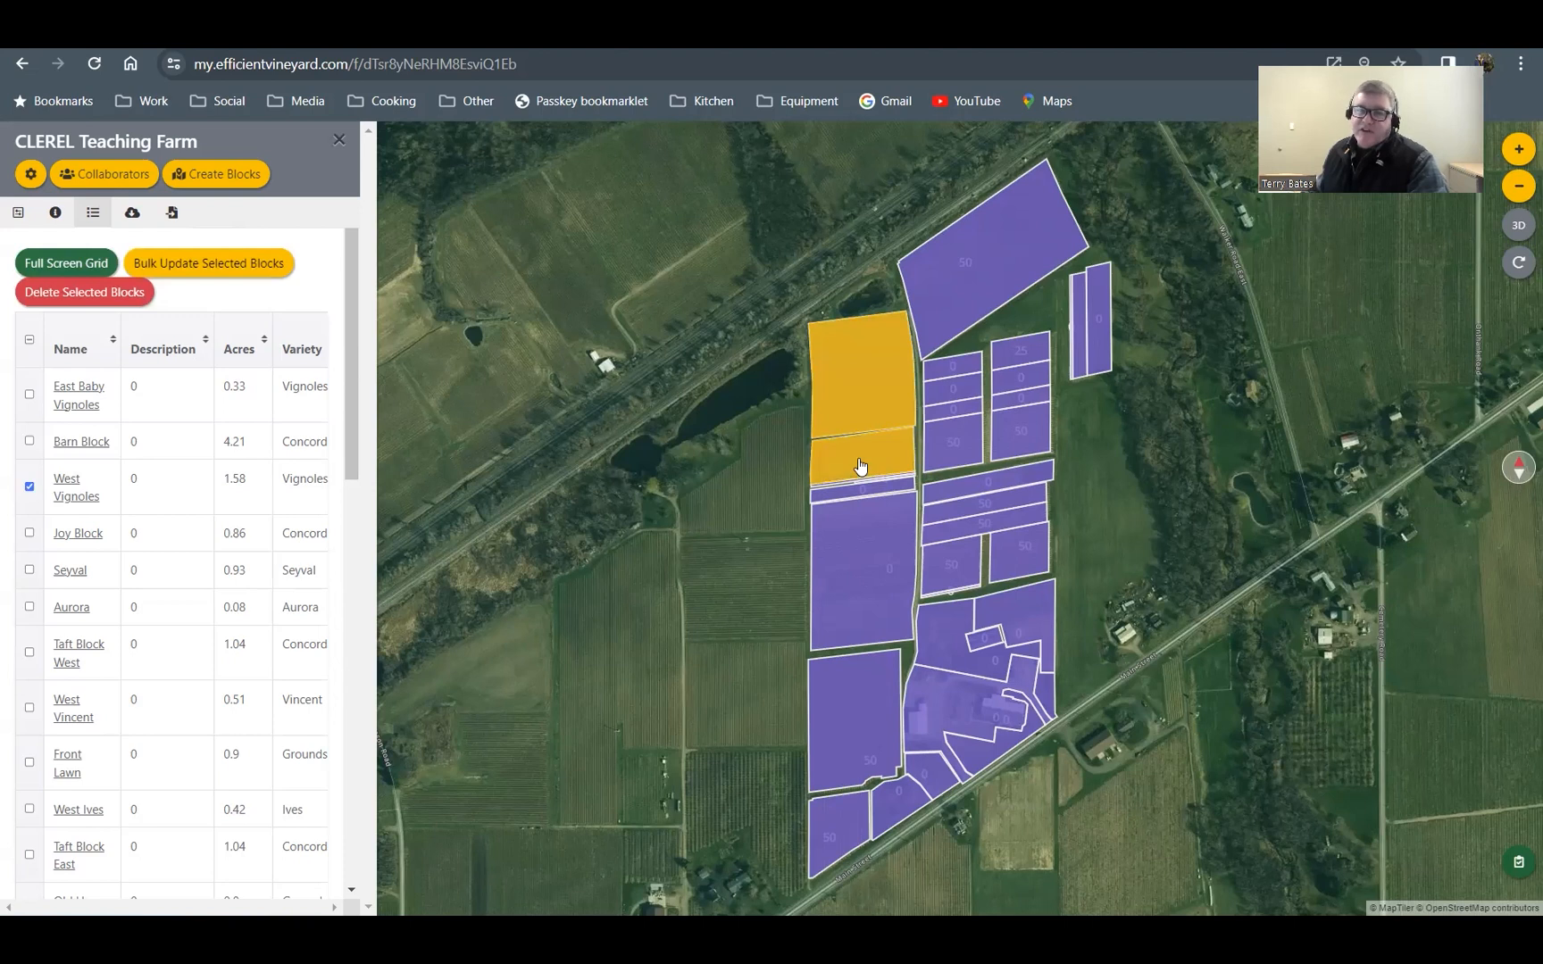
{"action": "left_click", "coordinate": [956, 370]}
{"action": "left_click", "coordinate": [1000, 364]}
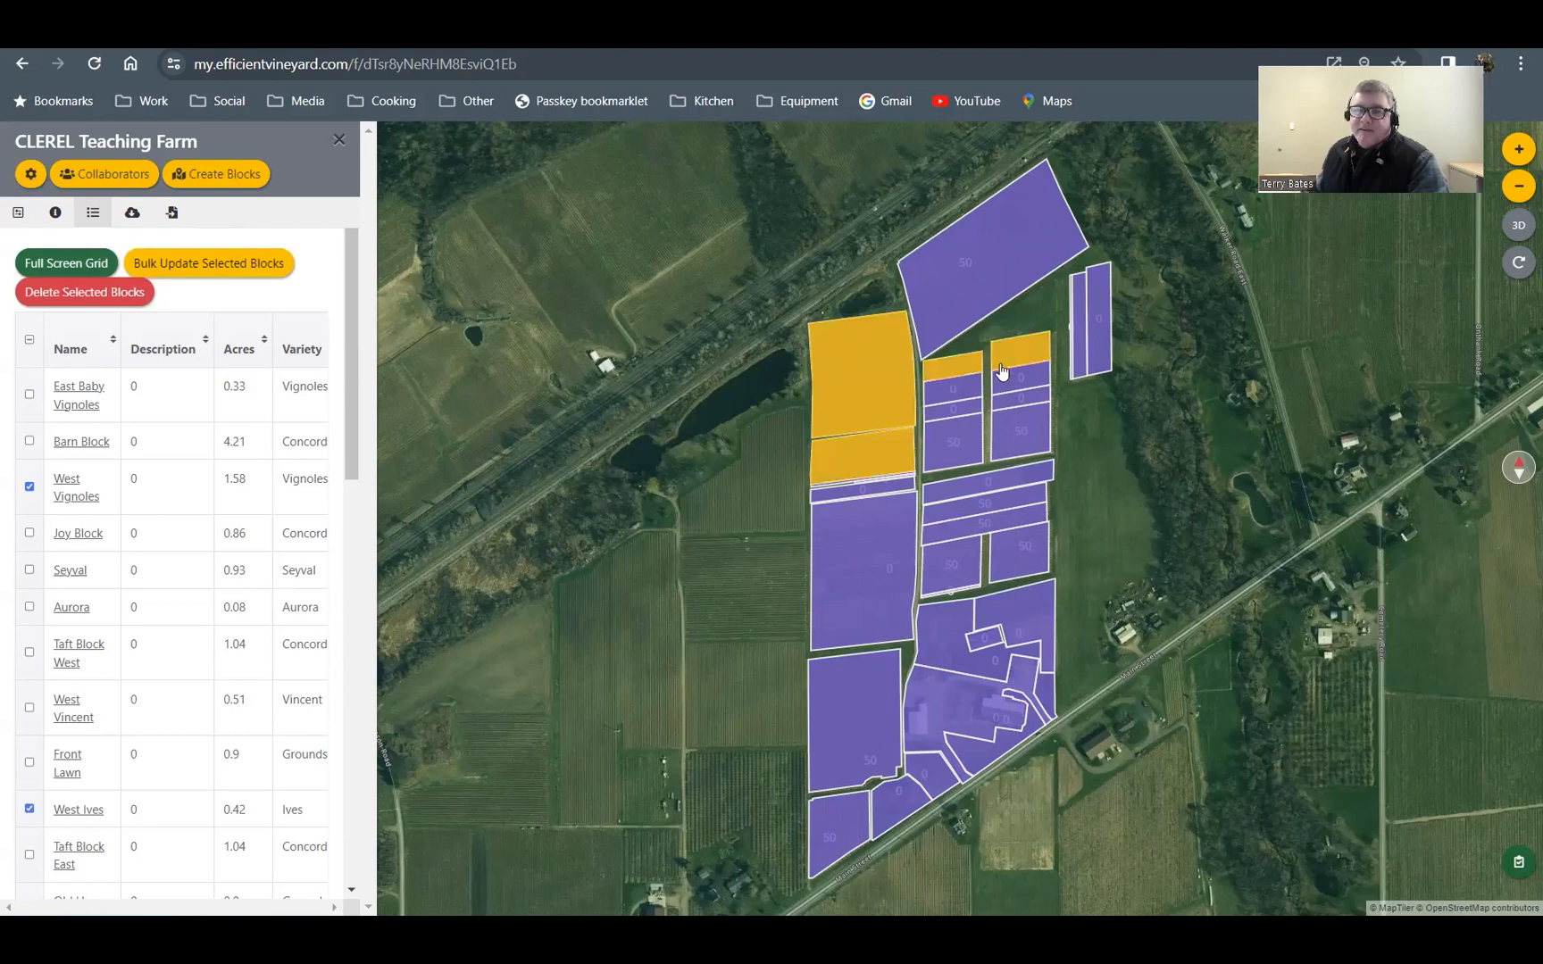
{"action": "left_click", "coordinate": [1006, 382]}
{"action": "left_click", "coordinate": [954, 396]}
{"action": "left_click", "coordinate": [1077, 353]}
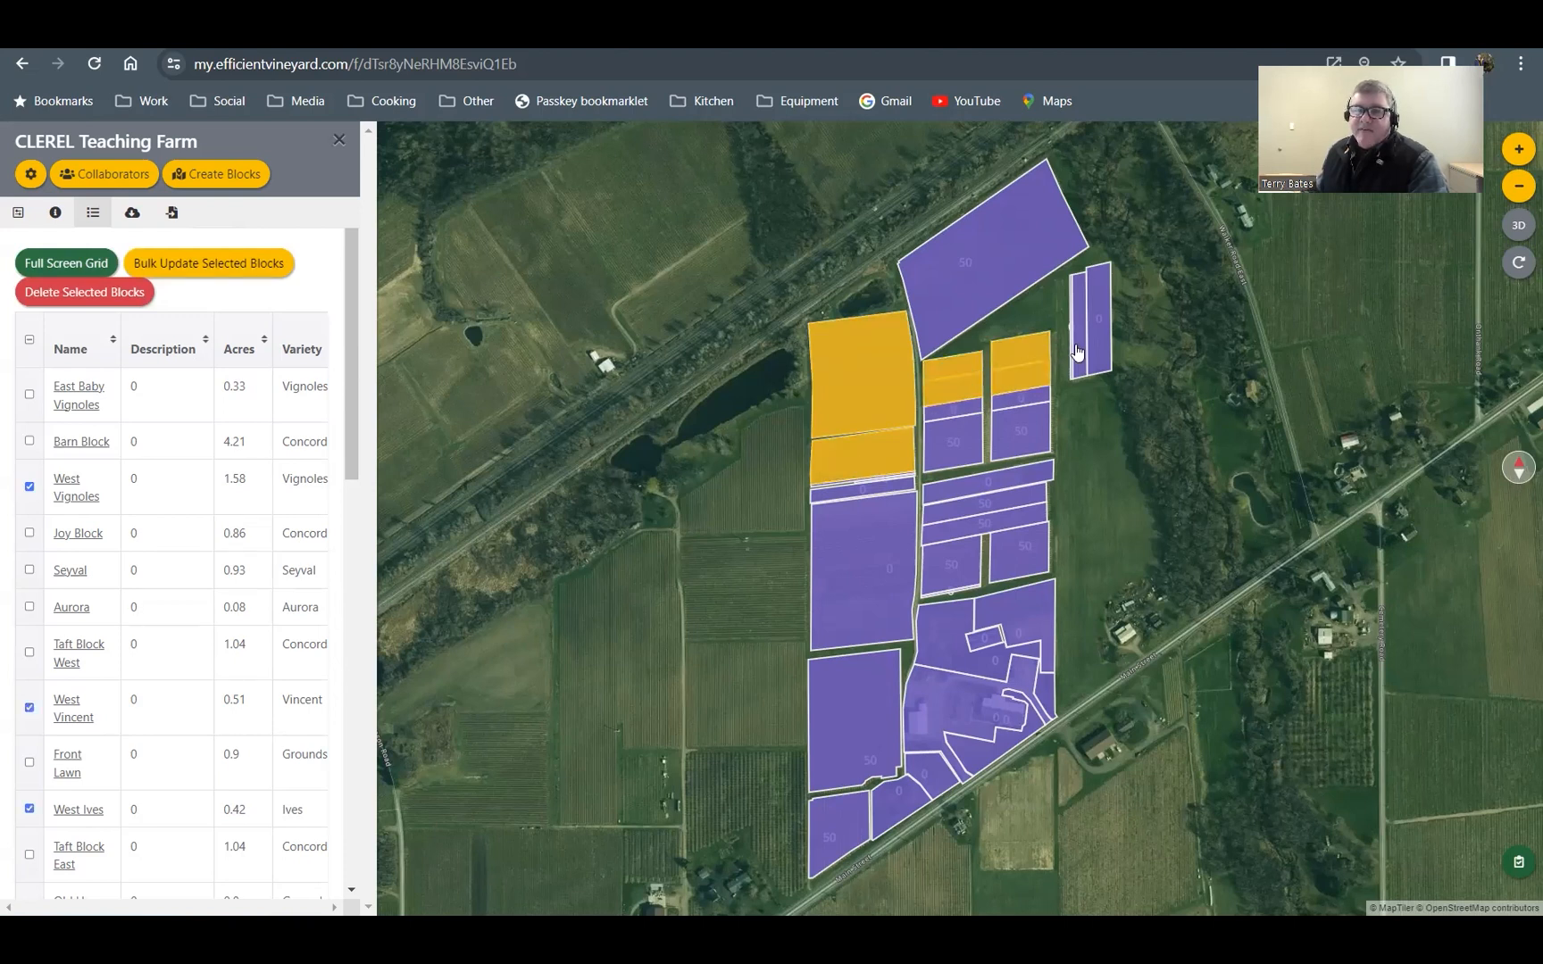
{"action": "left_click", "coordinate": [1026, 403]}
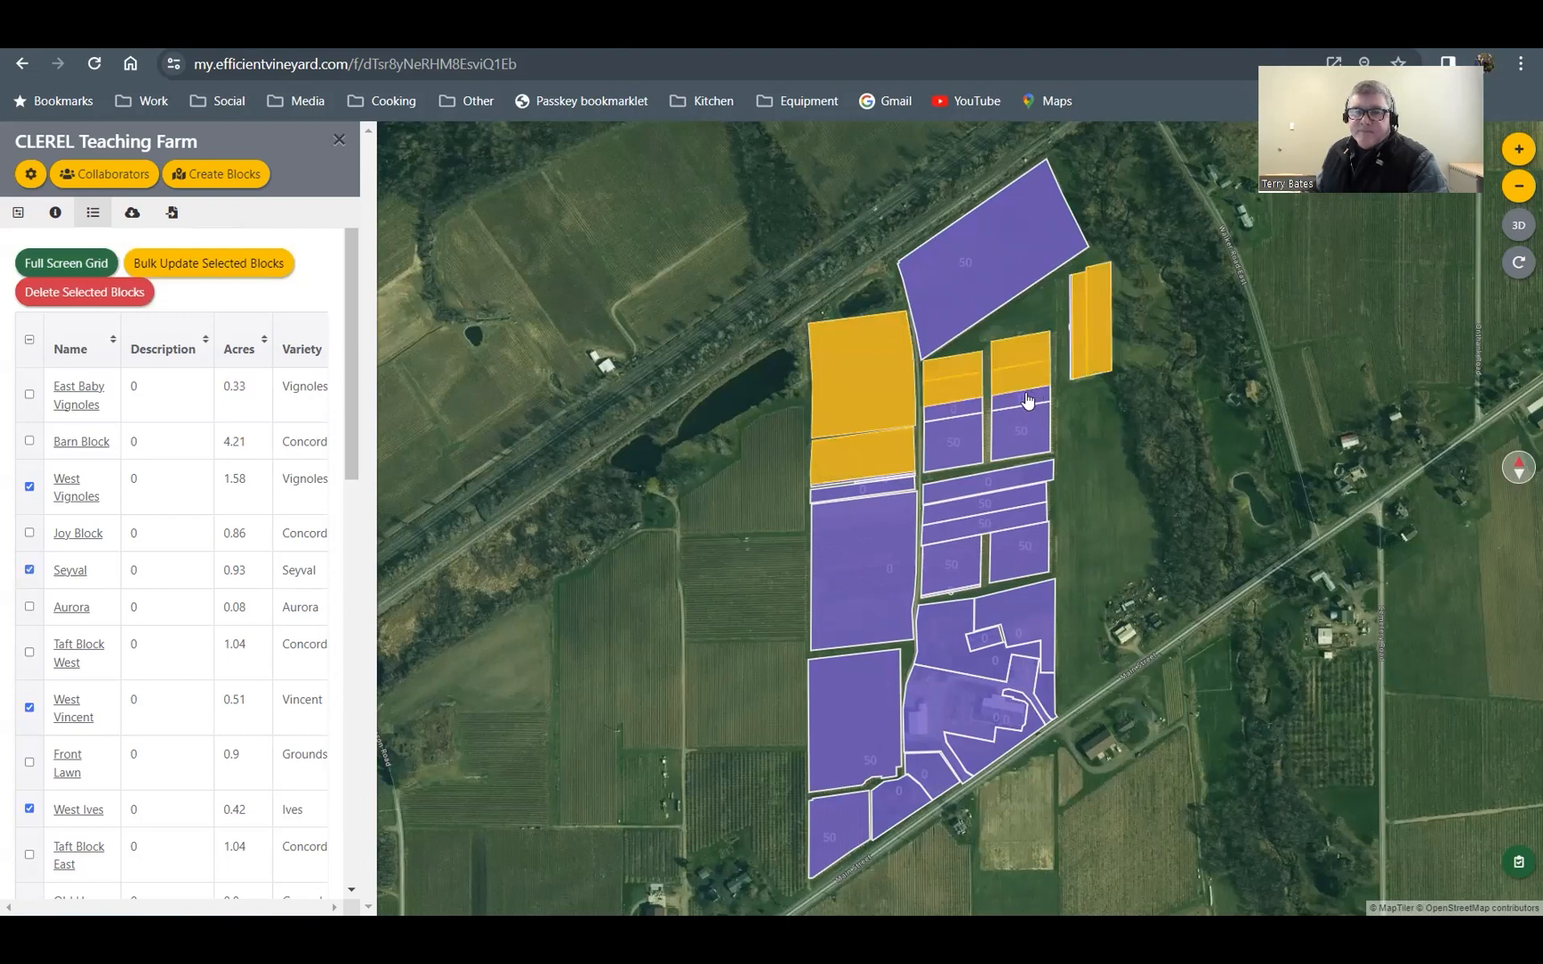
{"action": "left_click", "coordinate": [952, 417]}
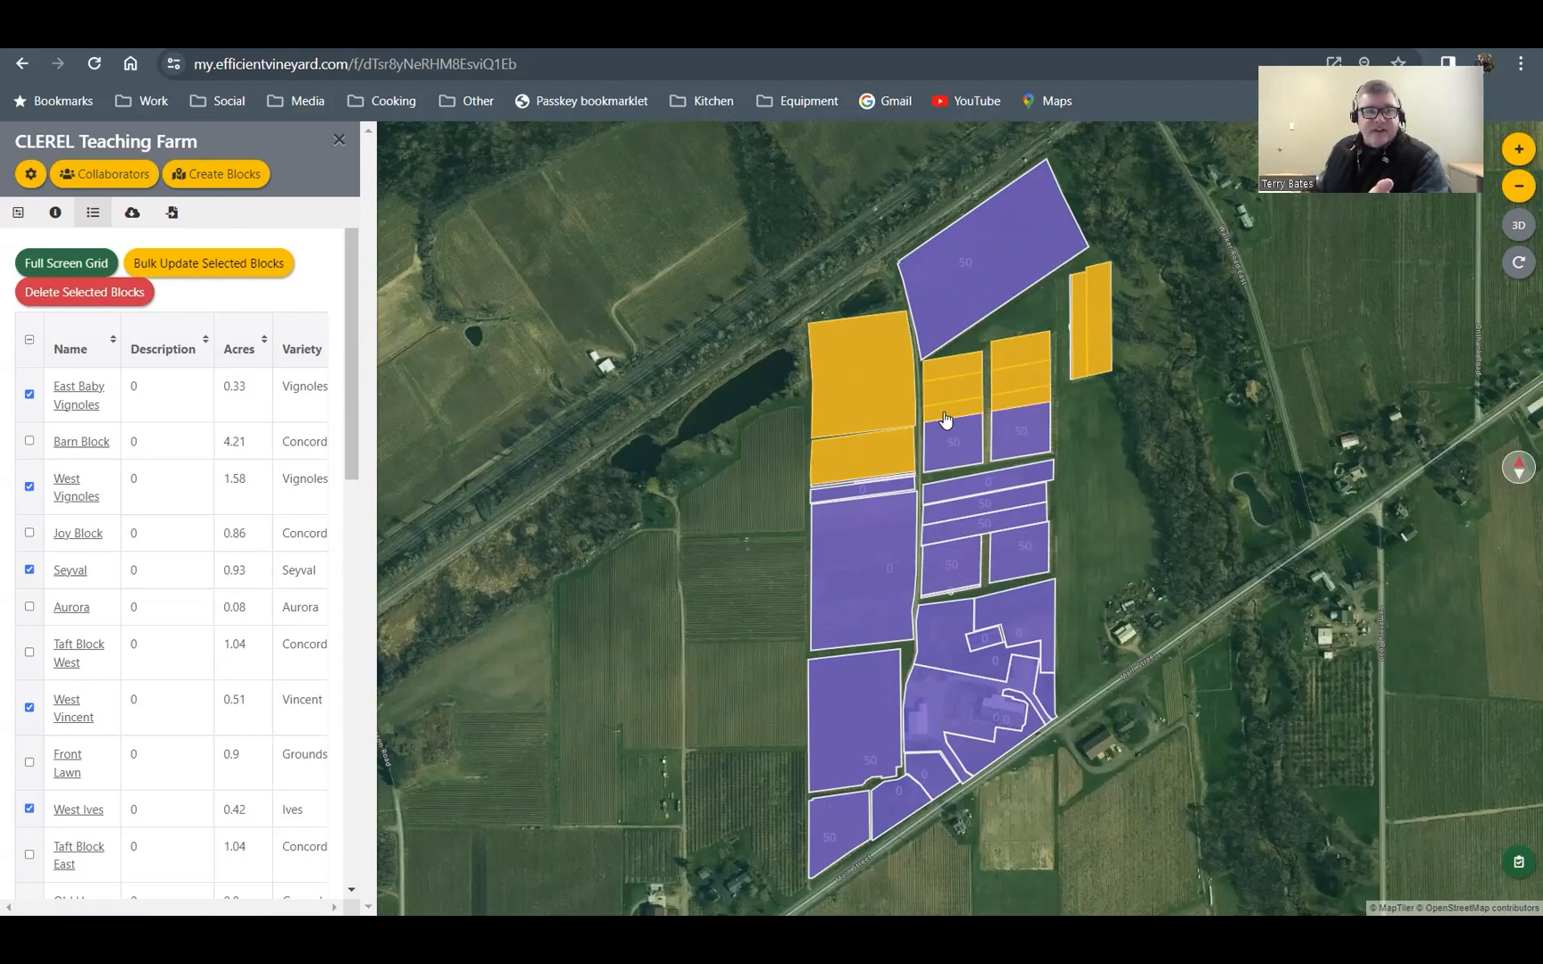
Step: Bulk update the Nitrogen header of the ten selected blocks to 25 and confirm overriding the existing data
{"action": "left_click", "coordinate": [199, 266]}
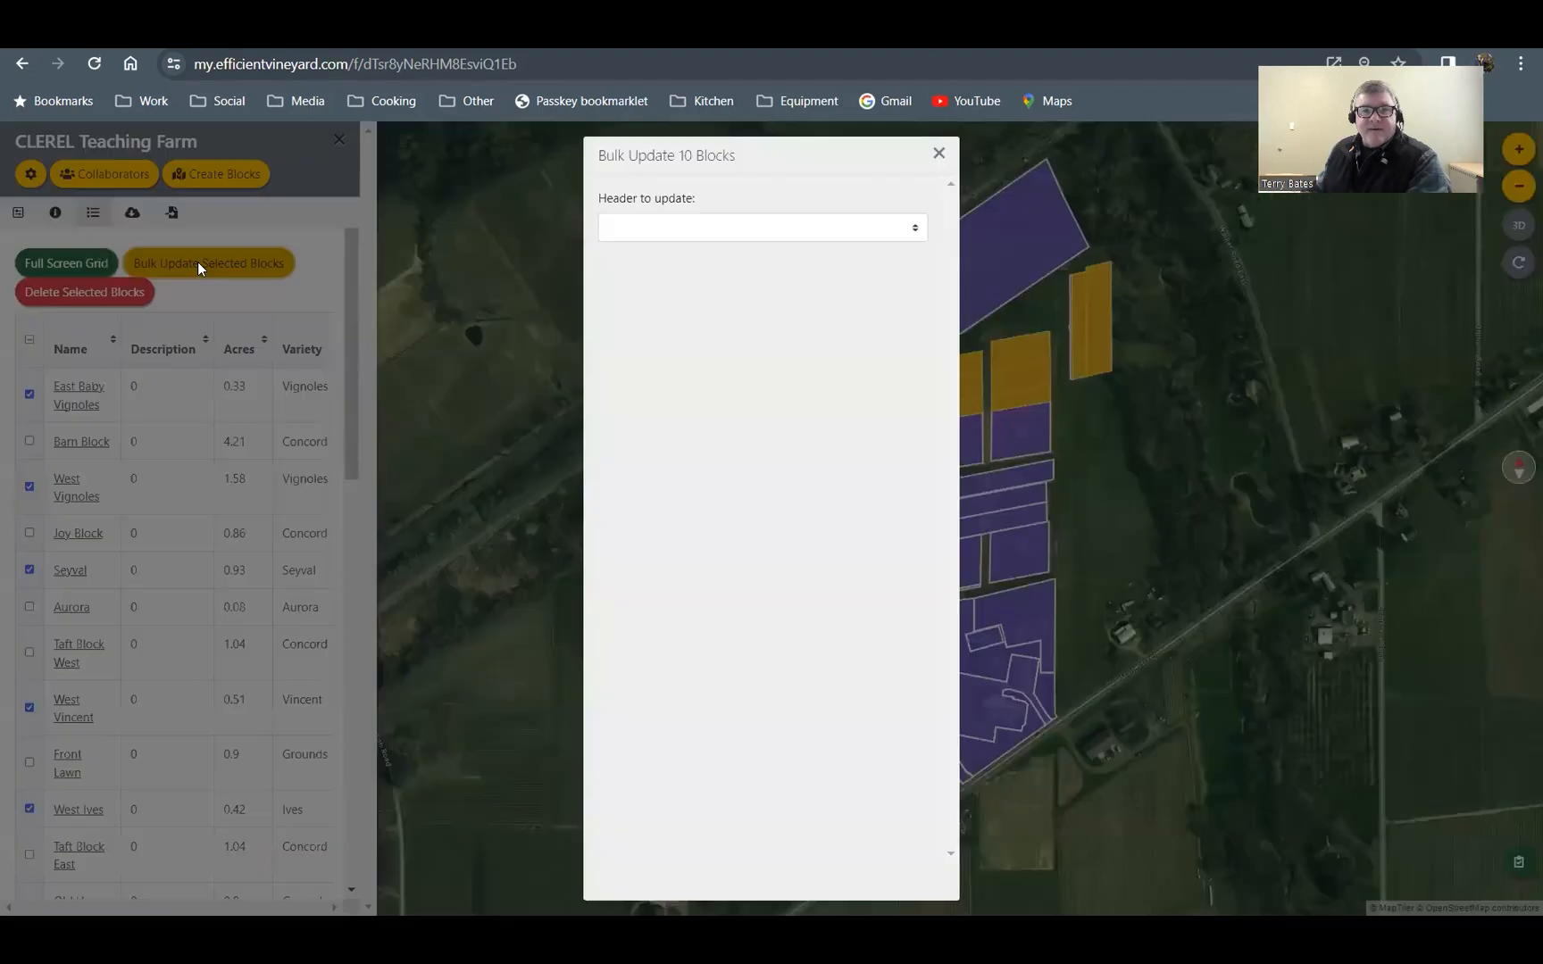
{"action": "left_click", "coordinate": [915, 227]}
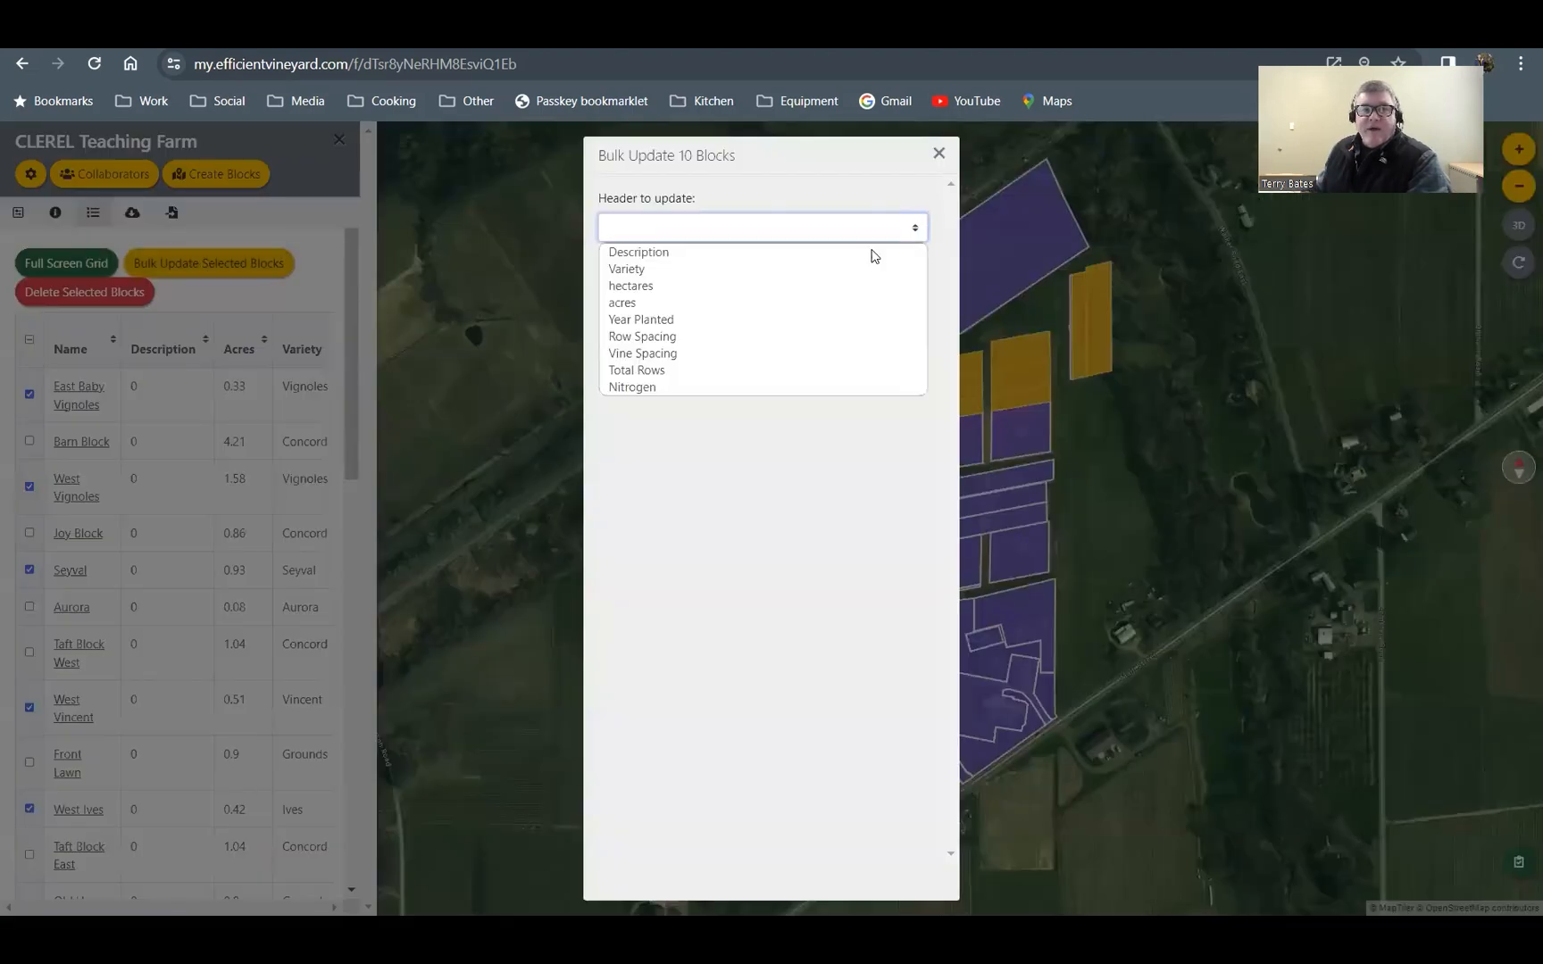
{"action": "left_click", "coordinate": [647, 391]}
{"action": "left_click", "coordinate": [669, 284]}
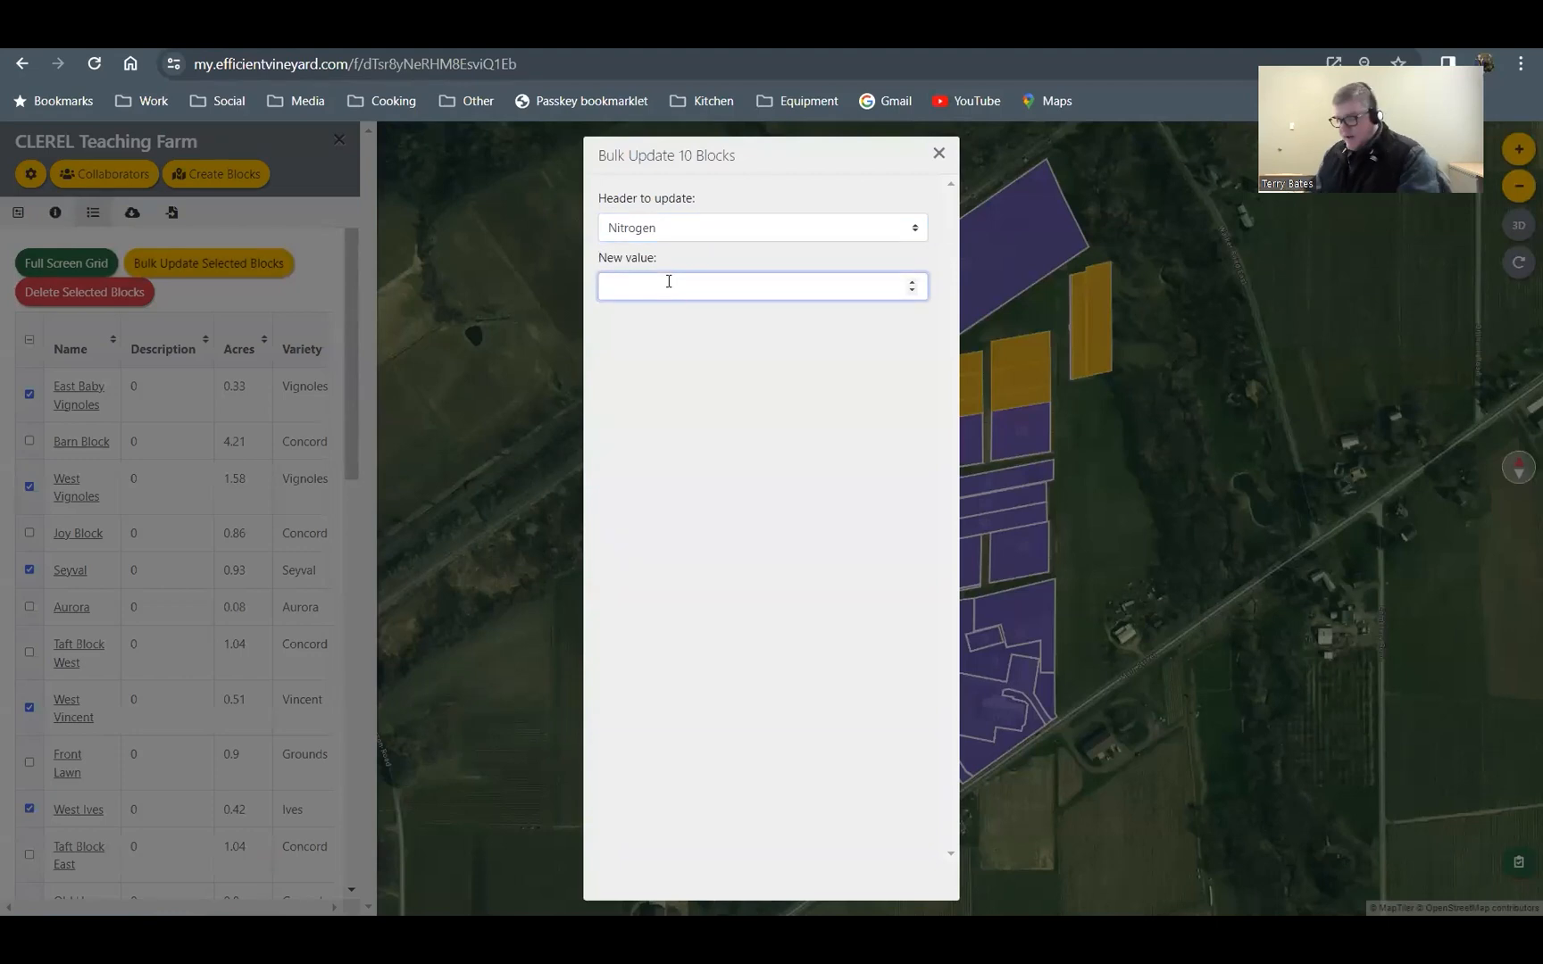
{"action": "type", "text": "25"}
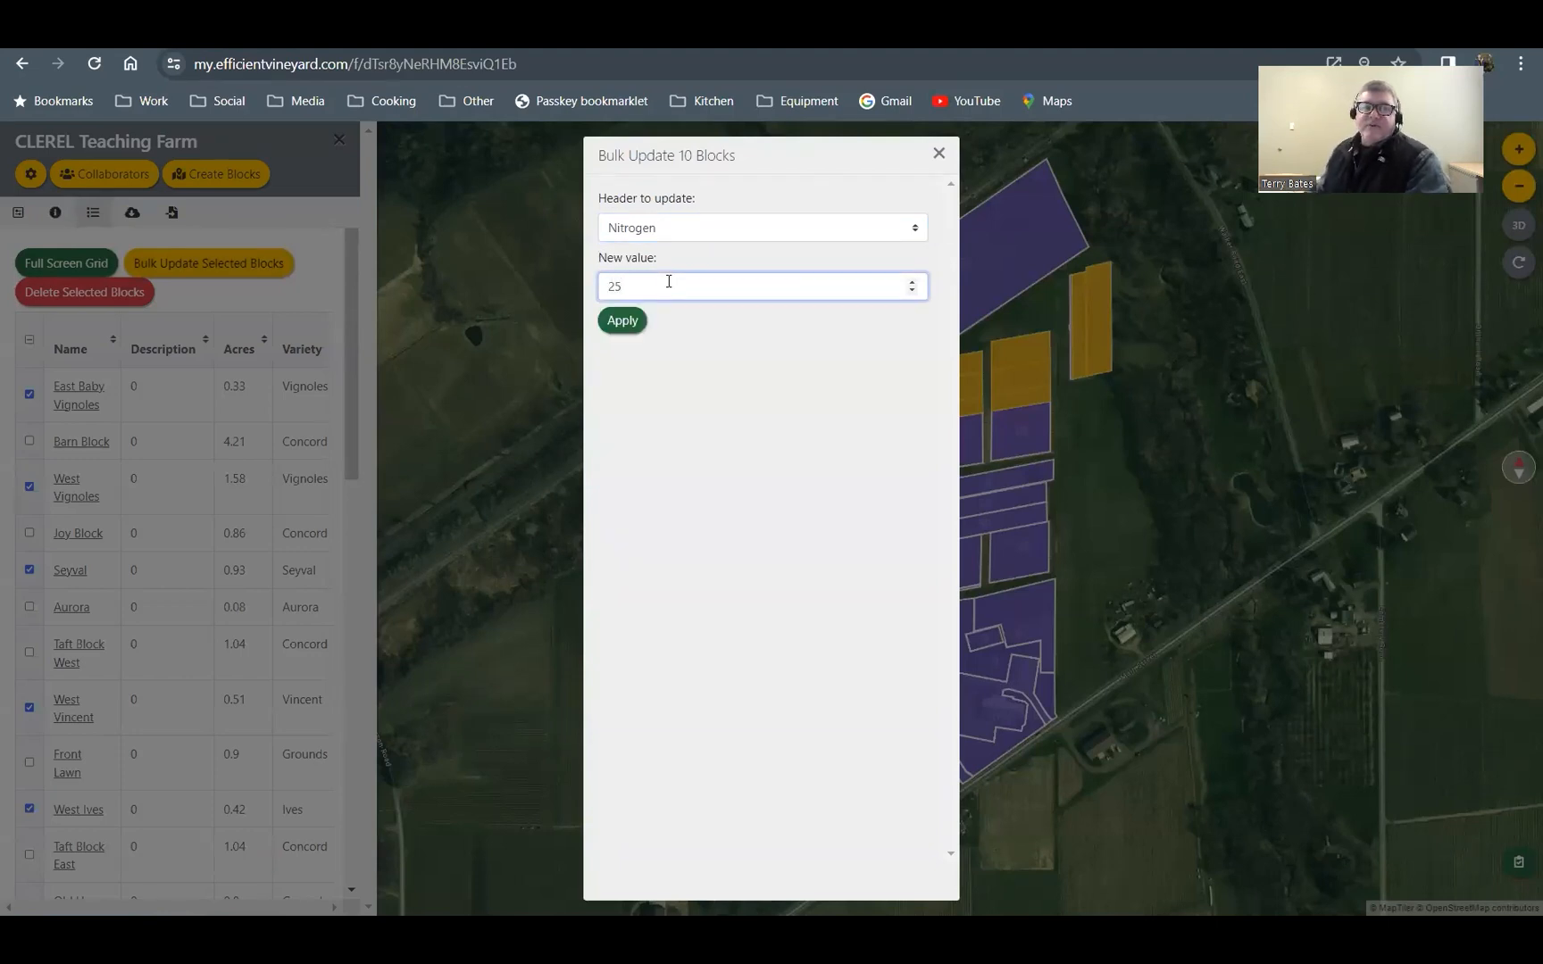
{"action": "left_click", "coordinate": [622, 319]}
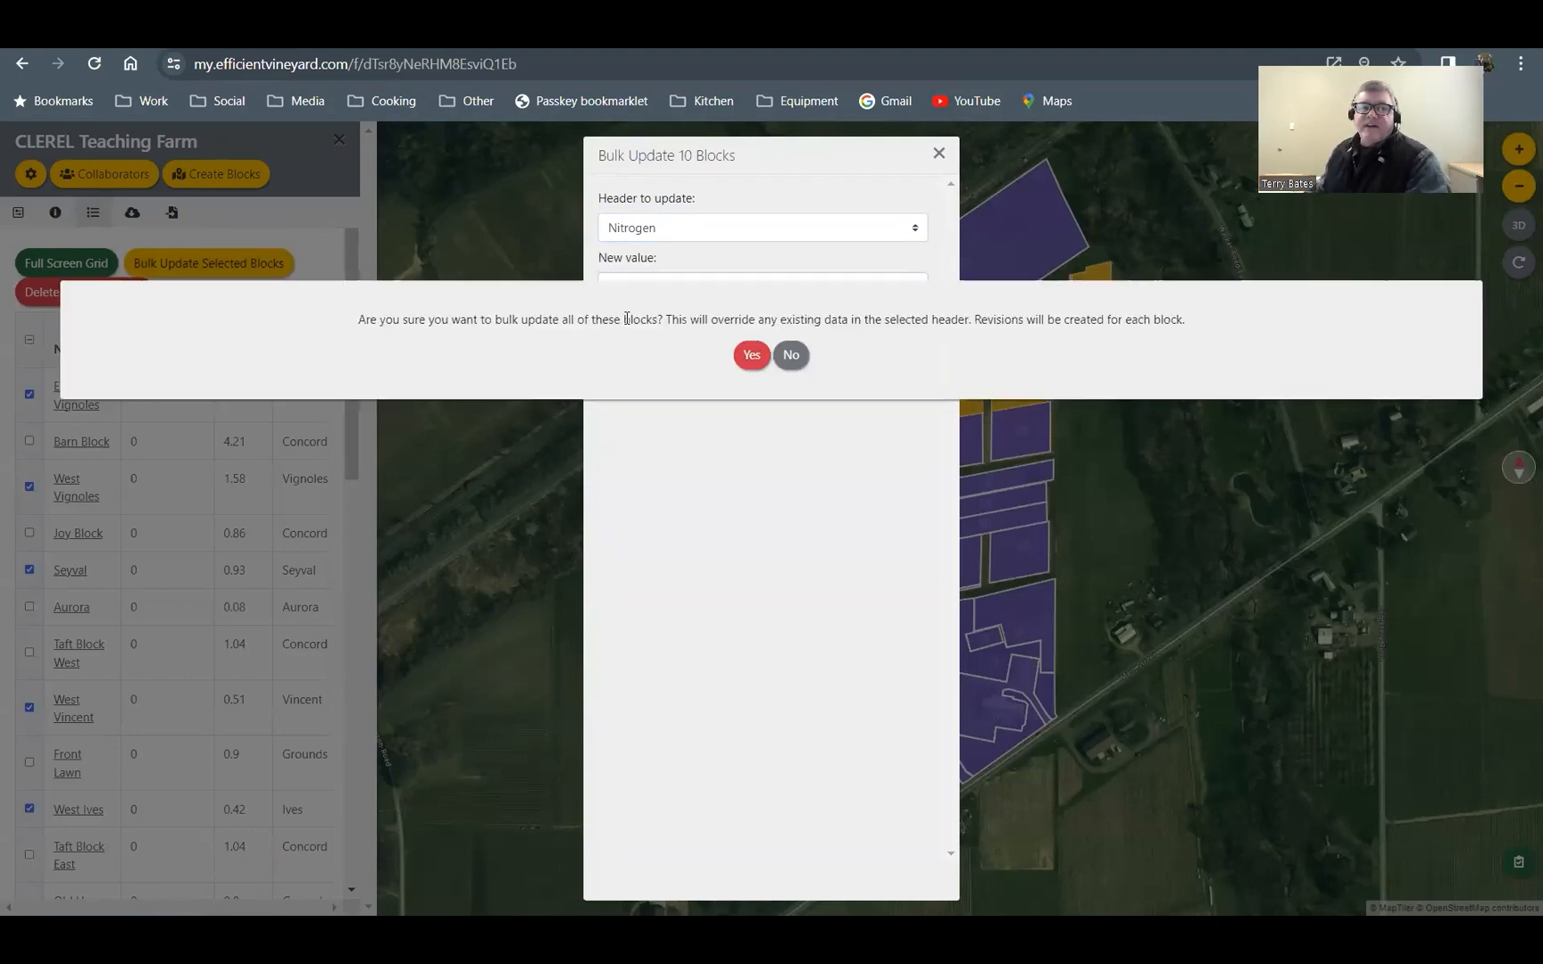
{"action": "left_click", "coordinate": [752, 354]}
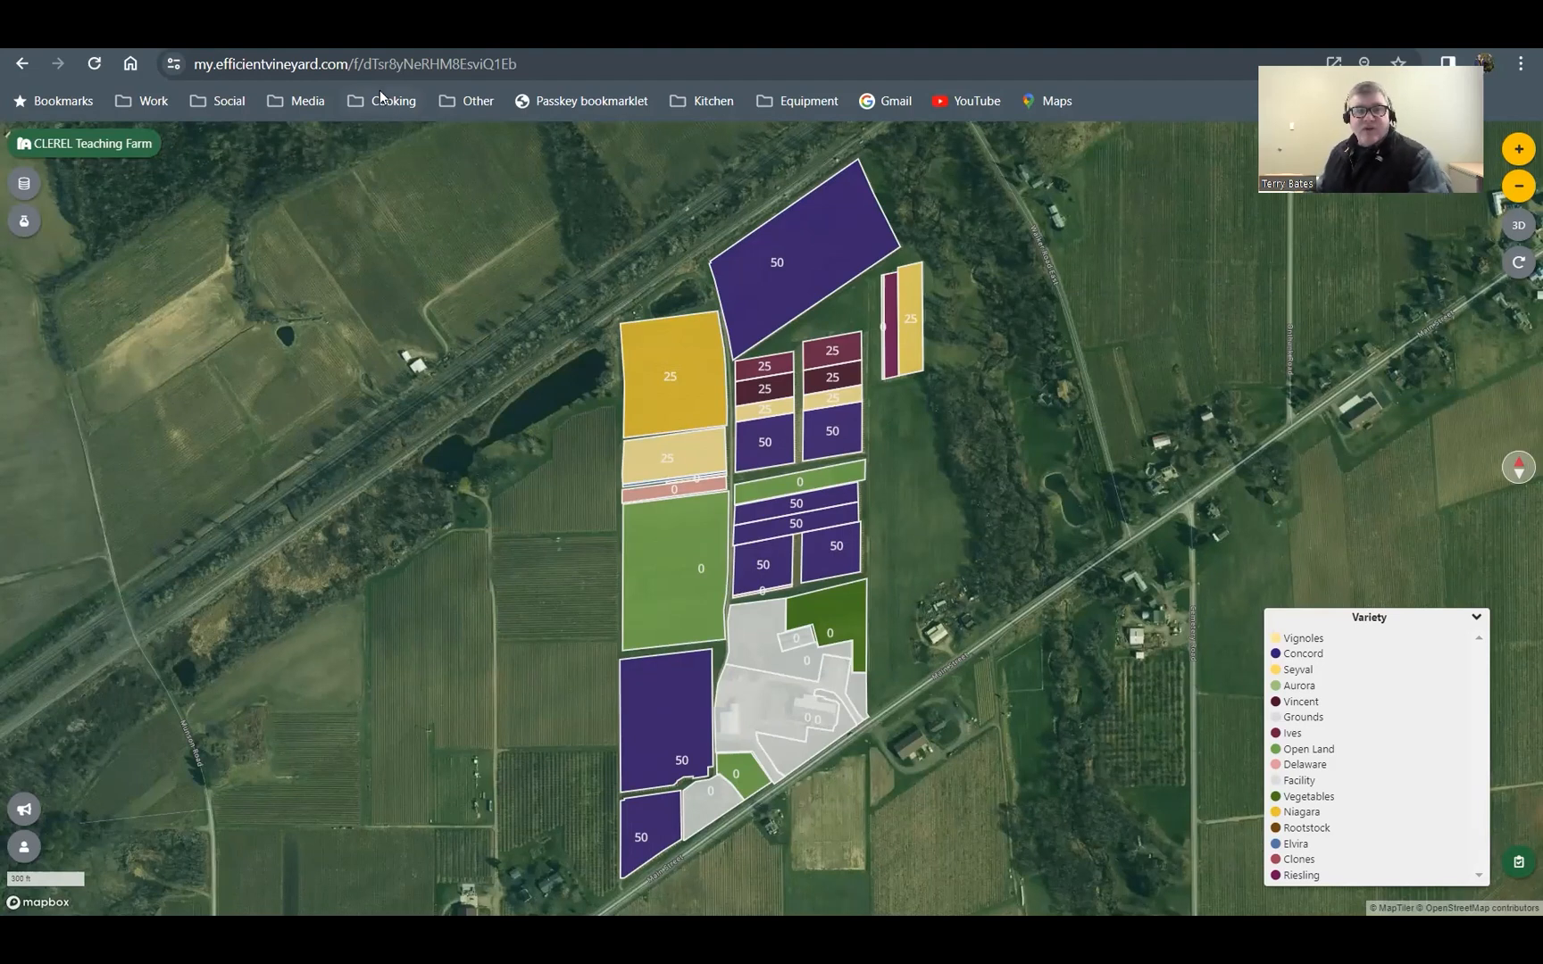
Step: Download the CLEREL Teaching Farm block data as a CSV and open the downloaded file in Excel
{"action": "left_click", "coordinate": [86, 146]}
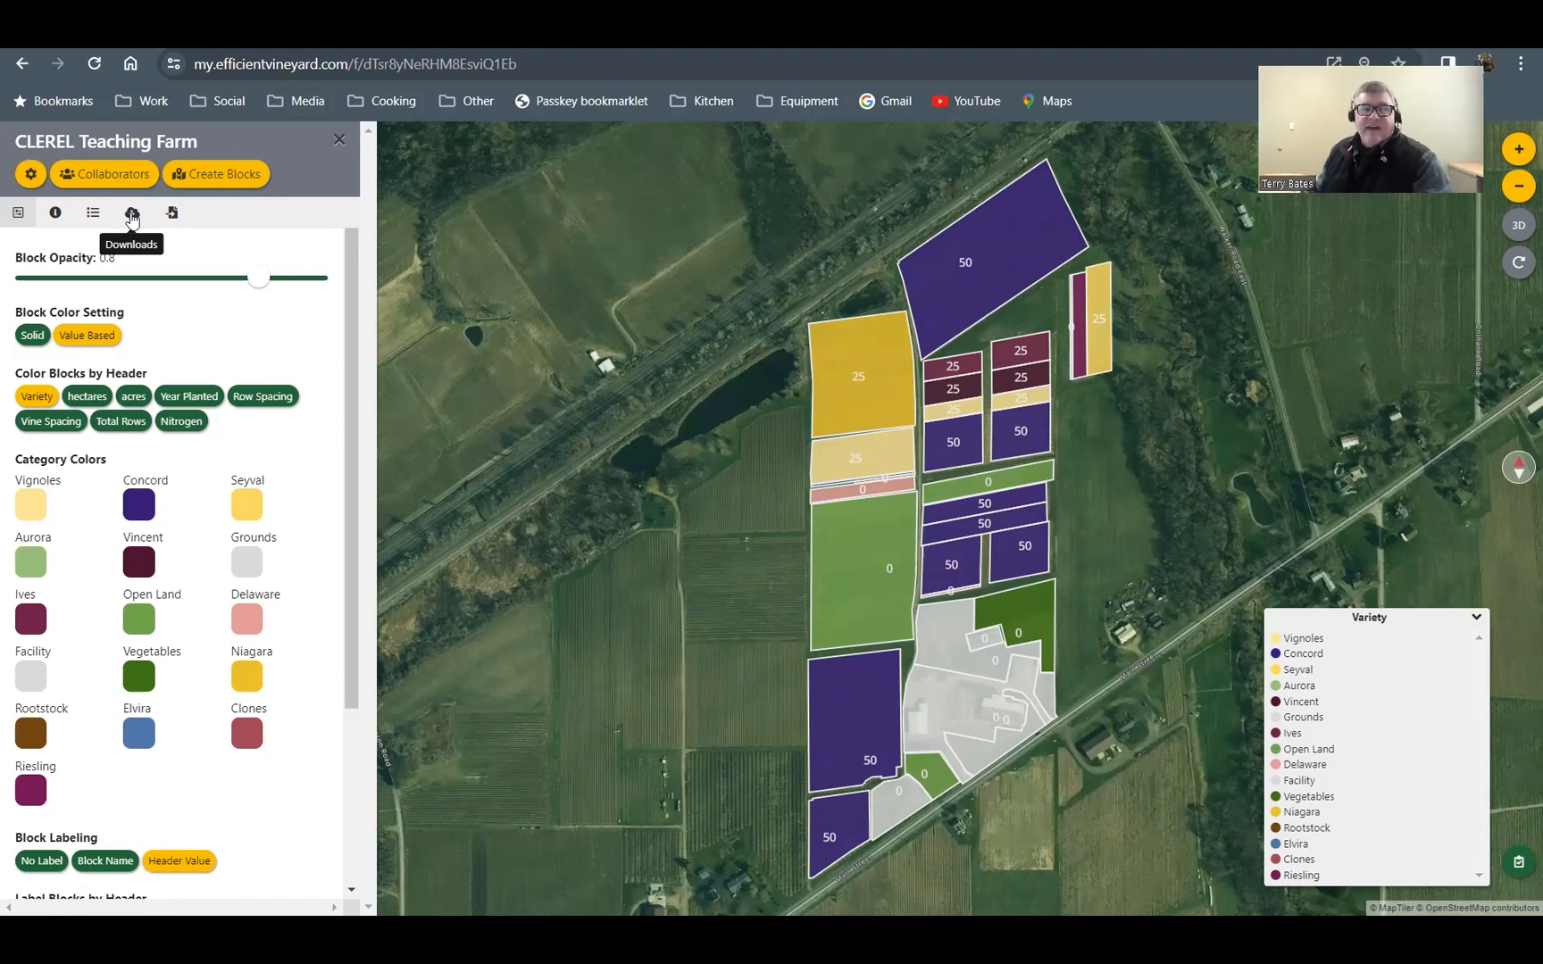
{"action": "left_click", "coordinate": [132, 216]}
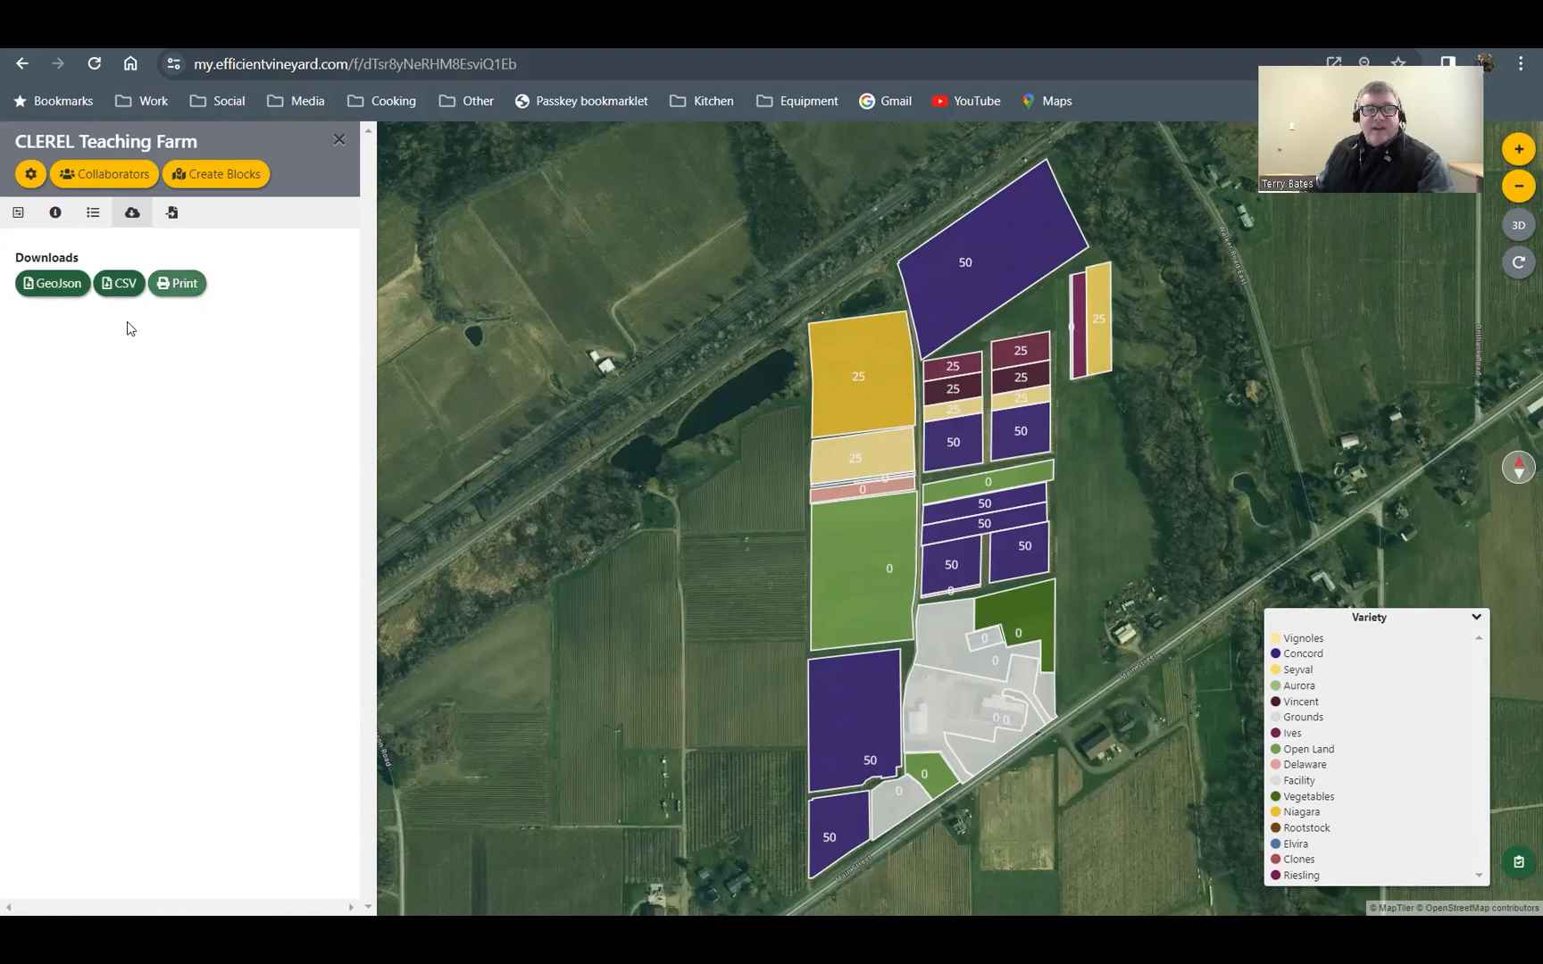
{"action": "left_click", "coordinate": [116, 286]}
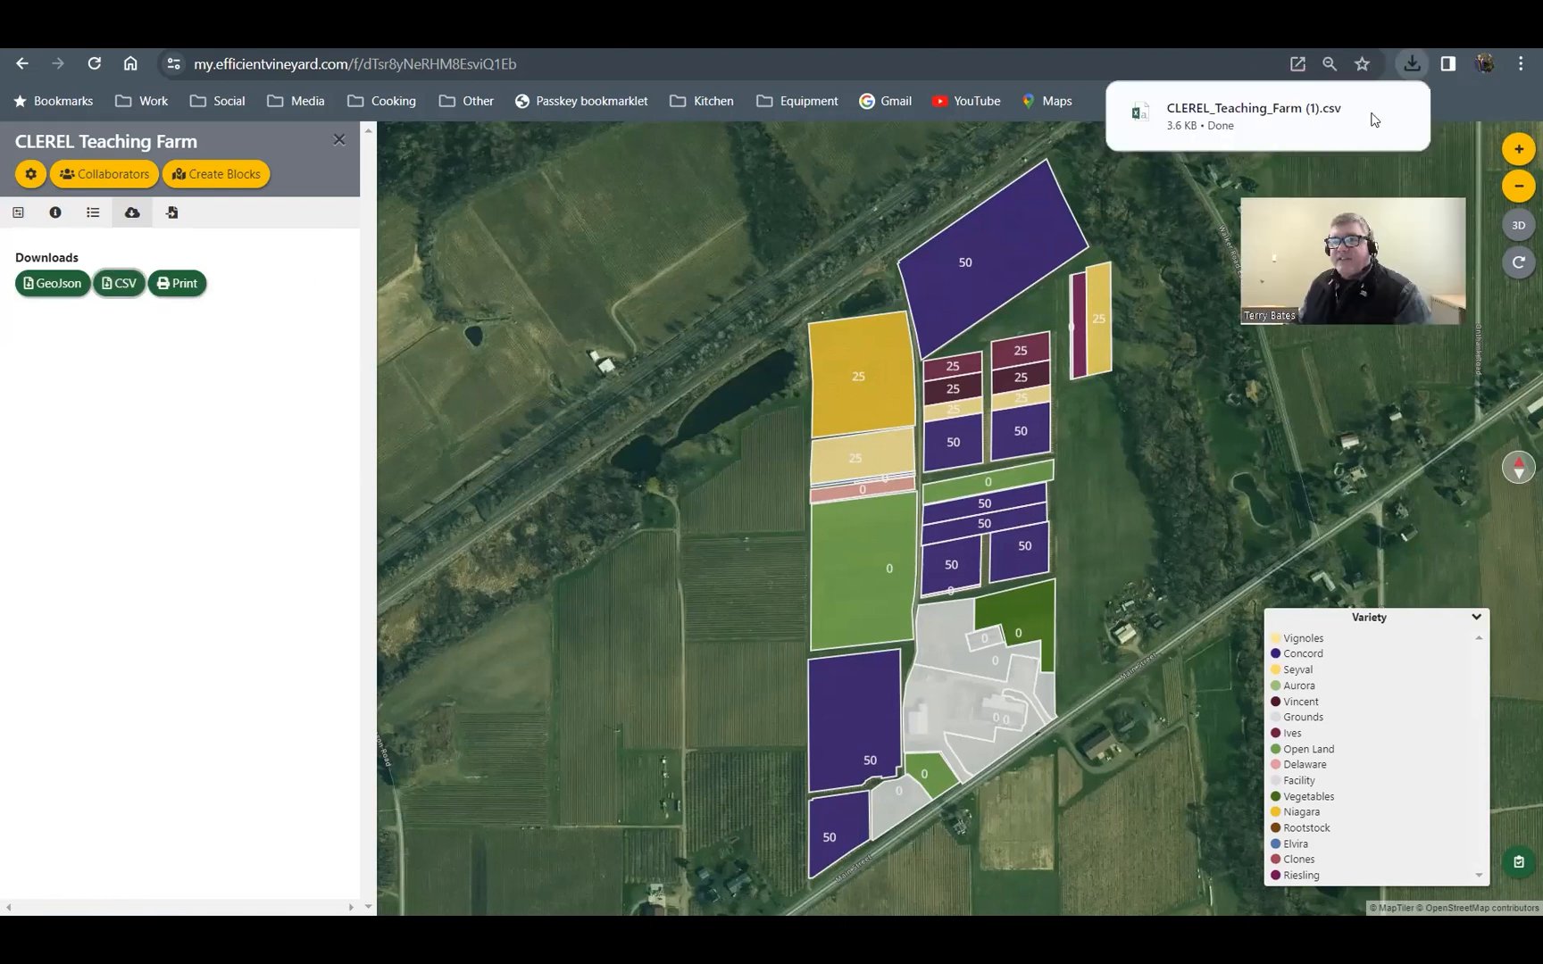
{"action": "mouse_move", "coordinate": [1251, 111]}
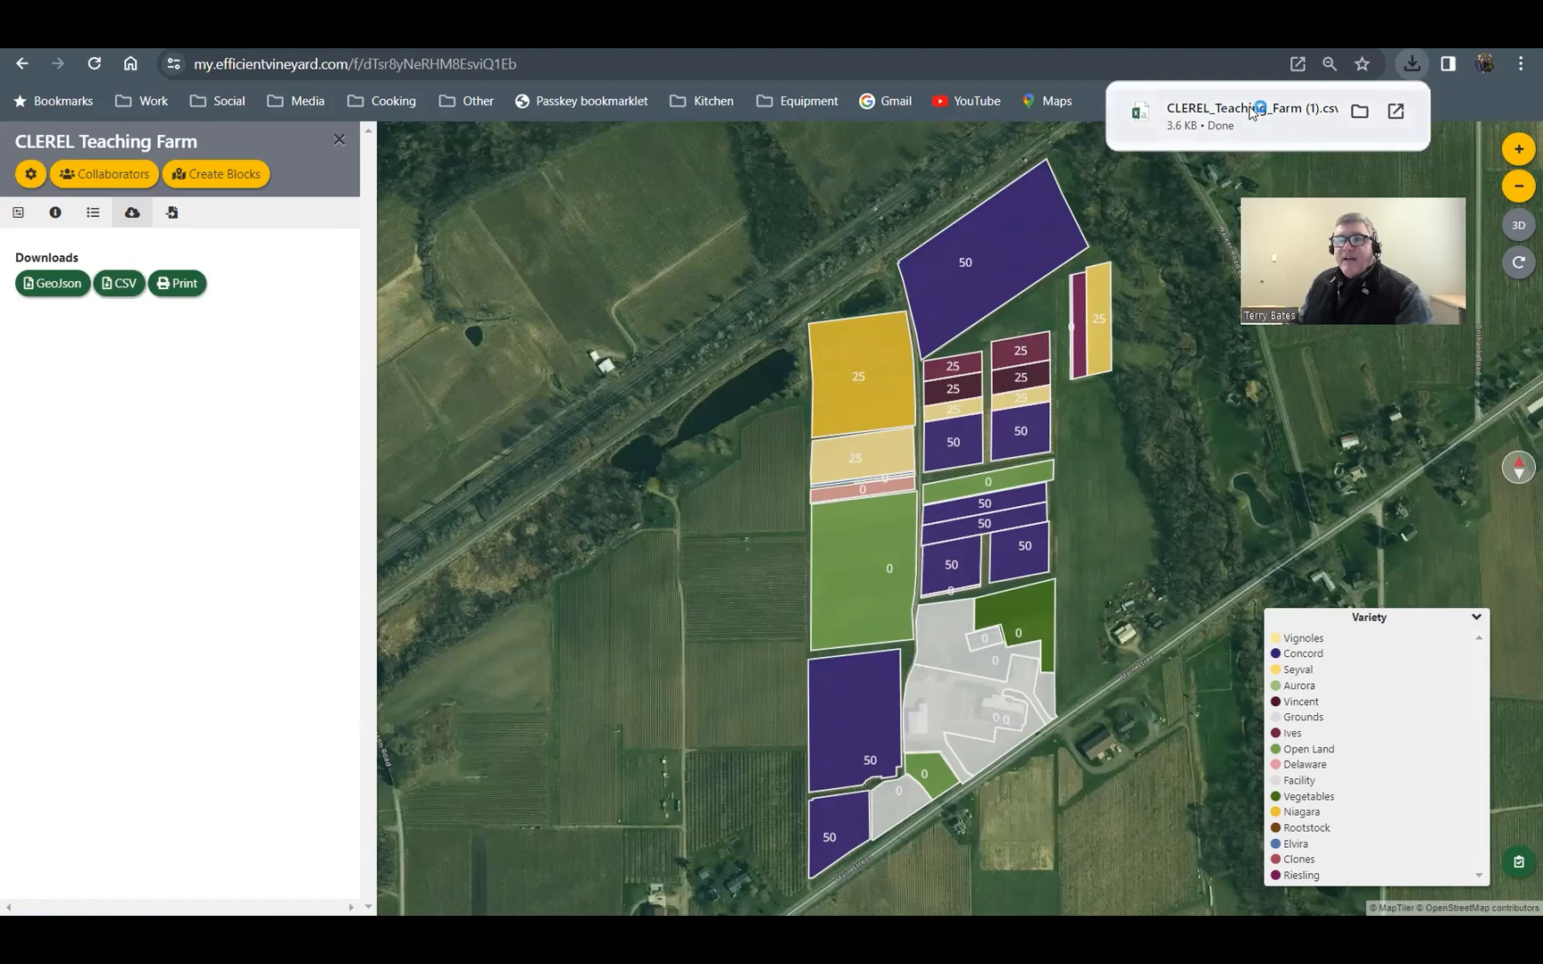
{"action": "left_click", "coordinate": [1251, 111]}
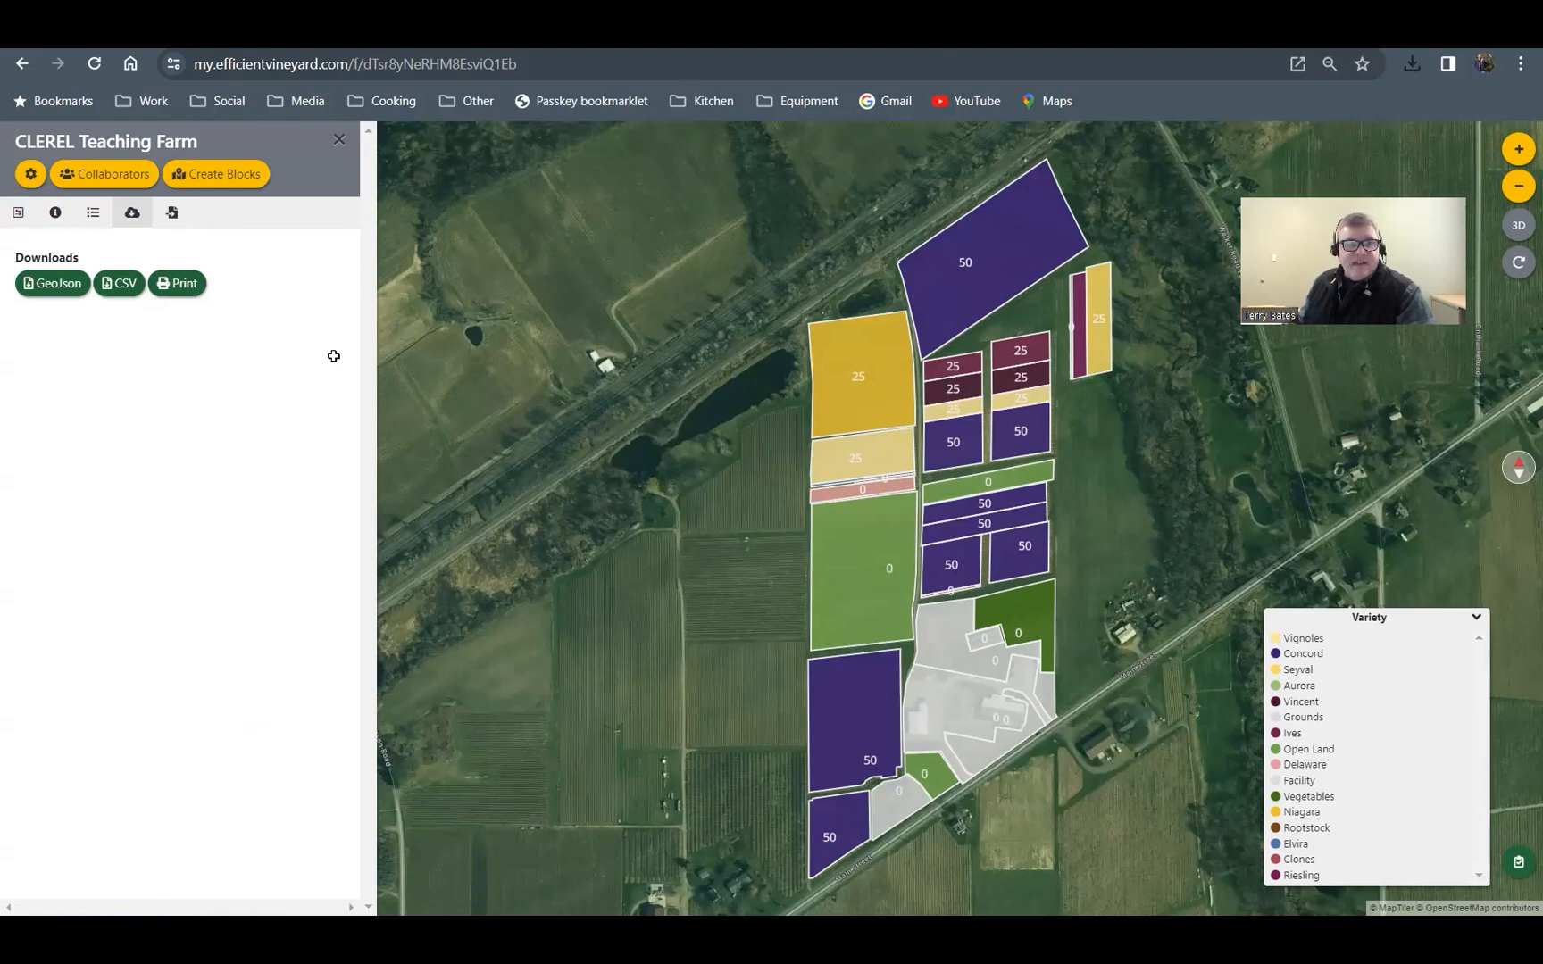
Step: Autofit the width of every column in the sheet and select the Nitrogen column
{"action": "key", "text": "ctrl+a"}
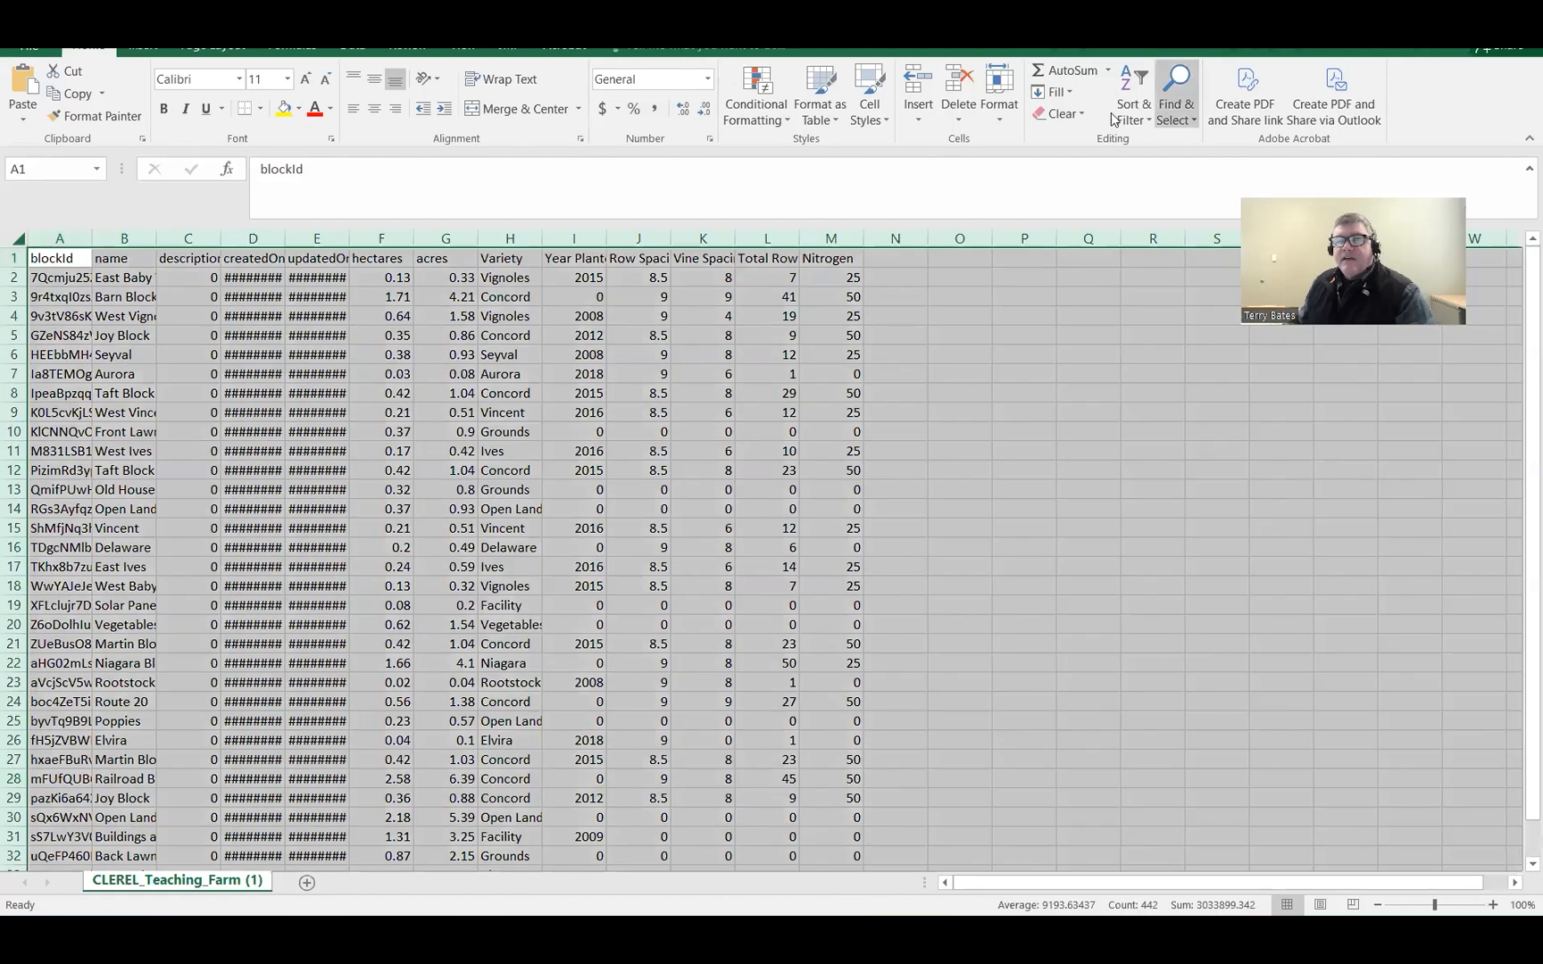
{"action": "left_click", "coordinate": [1002, 123]}
{"action": "left_click", "coordinate": [1042, 239]}
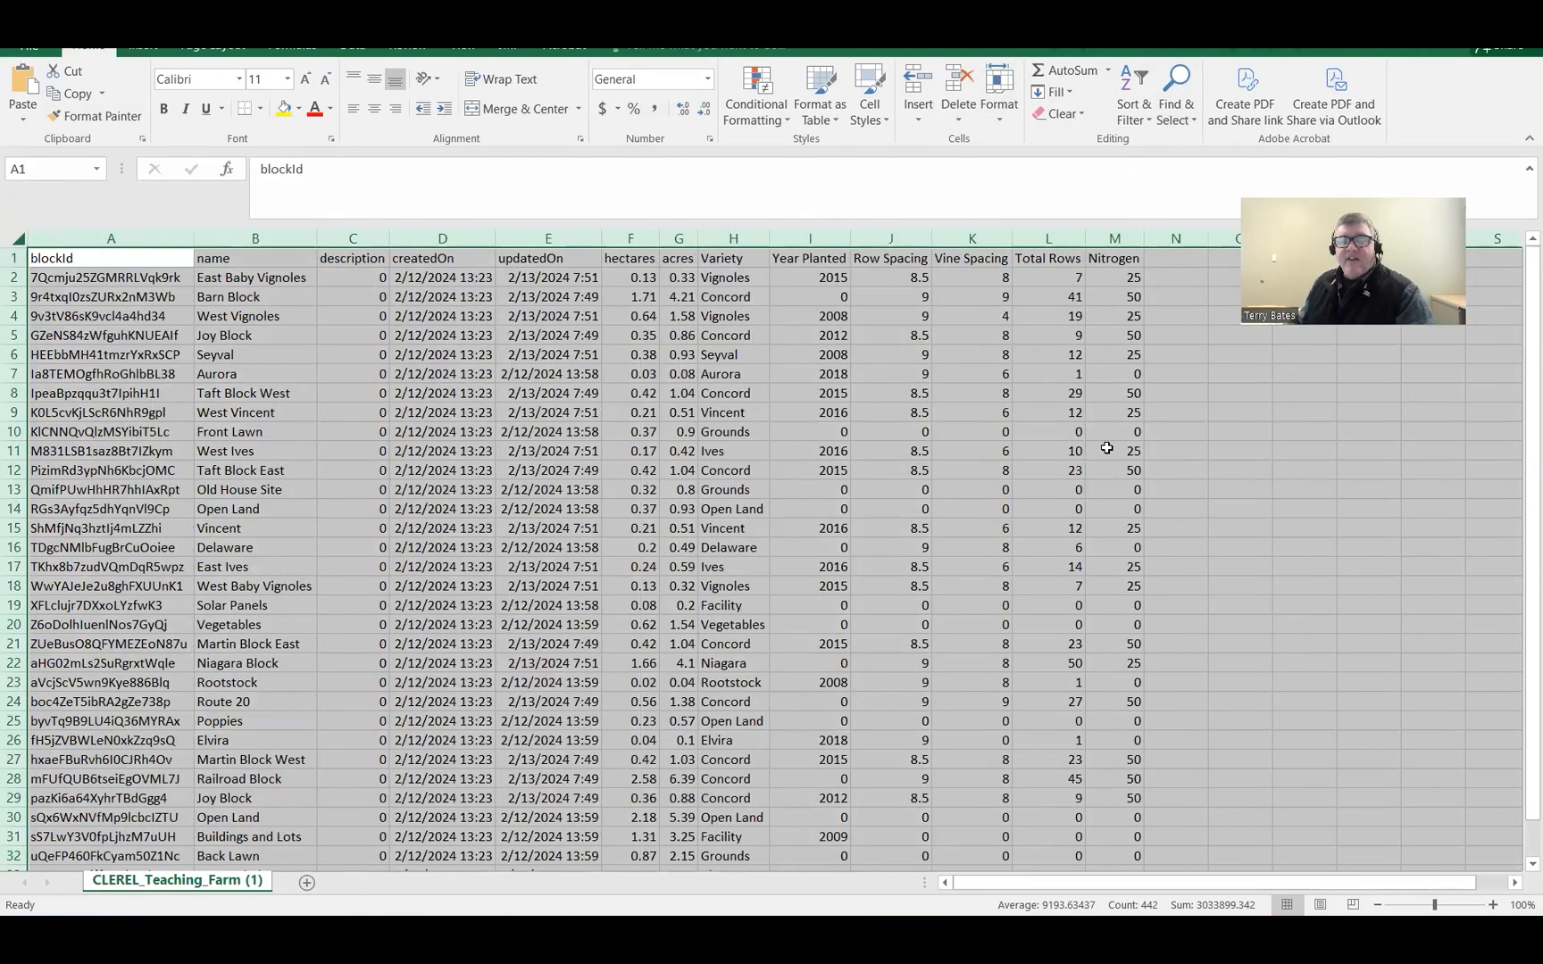
{"action": "left_click", "coordinate": [78, 258]}
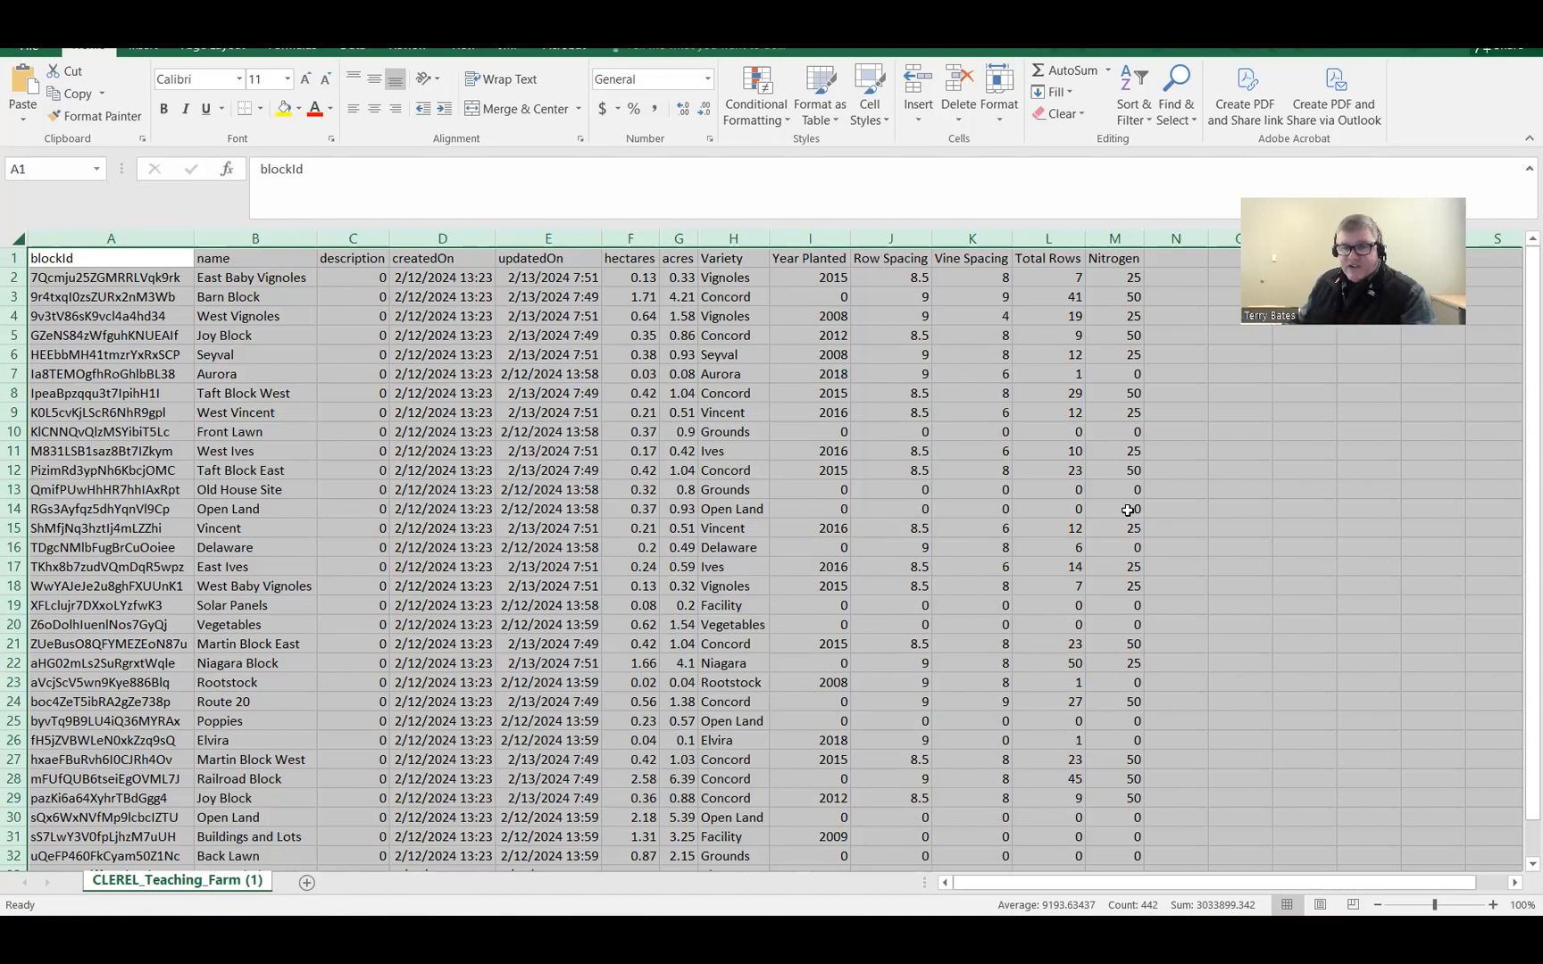
{"action": "left_click", "coordinate": [1119, 237]}
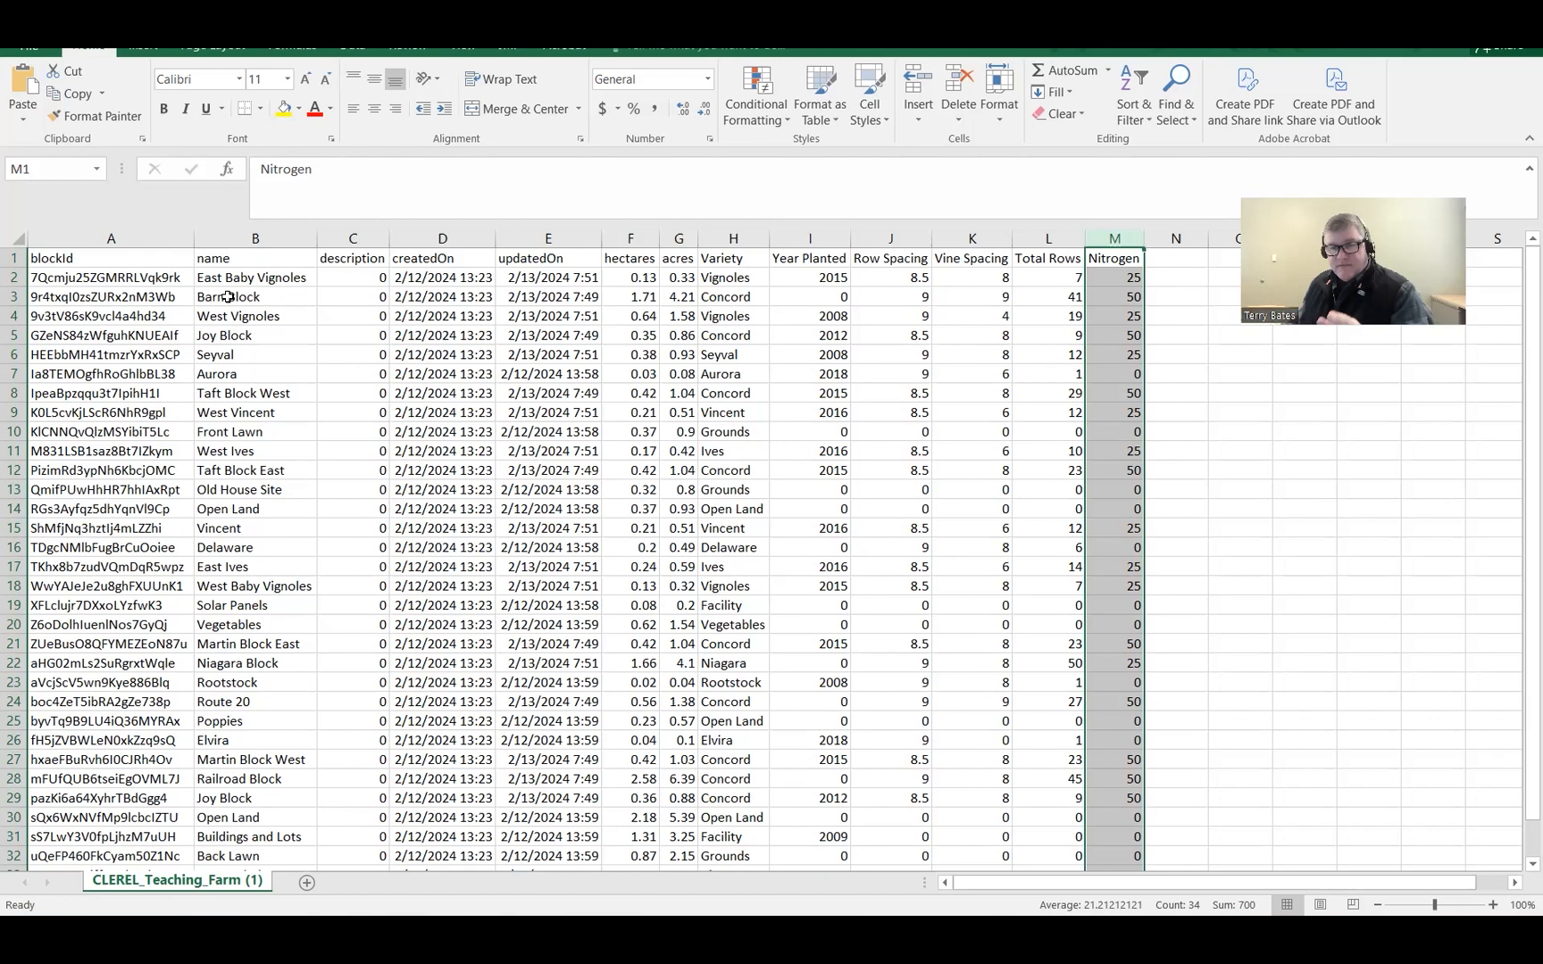
Step: Sort the whole sheet by the Variety column from A to Z, treating the first row as headers
{"action": "left_click", "coordinate": [10, 237]}
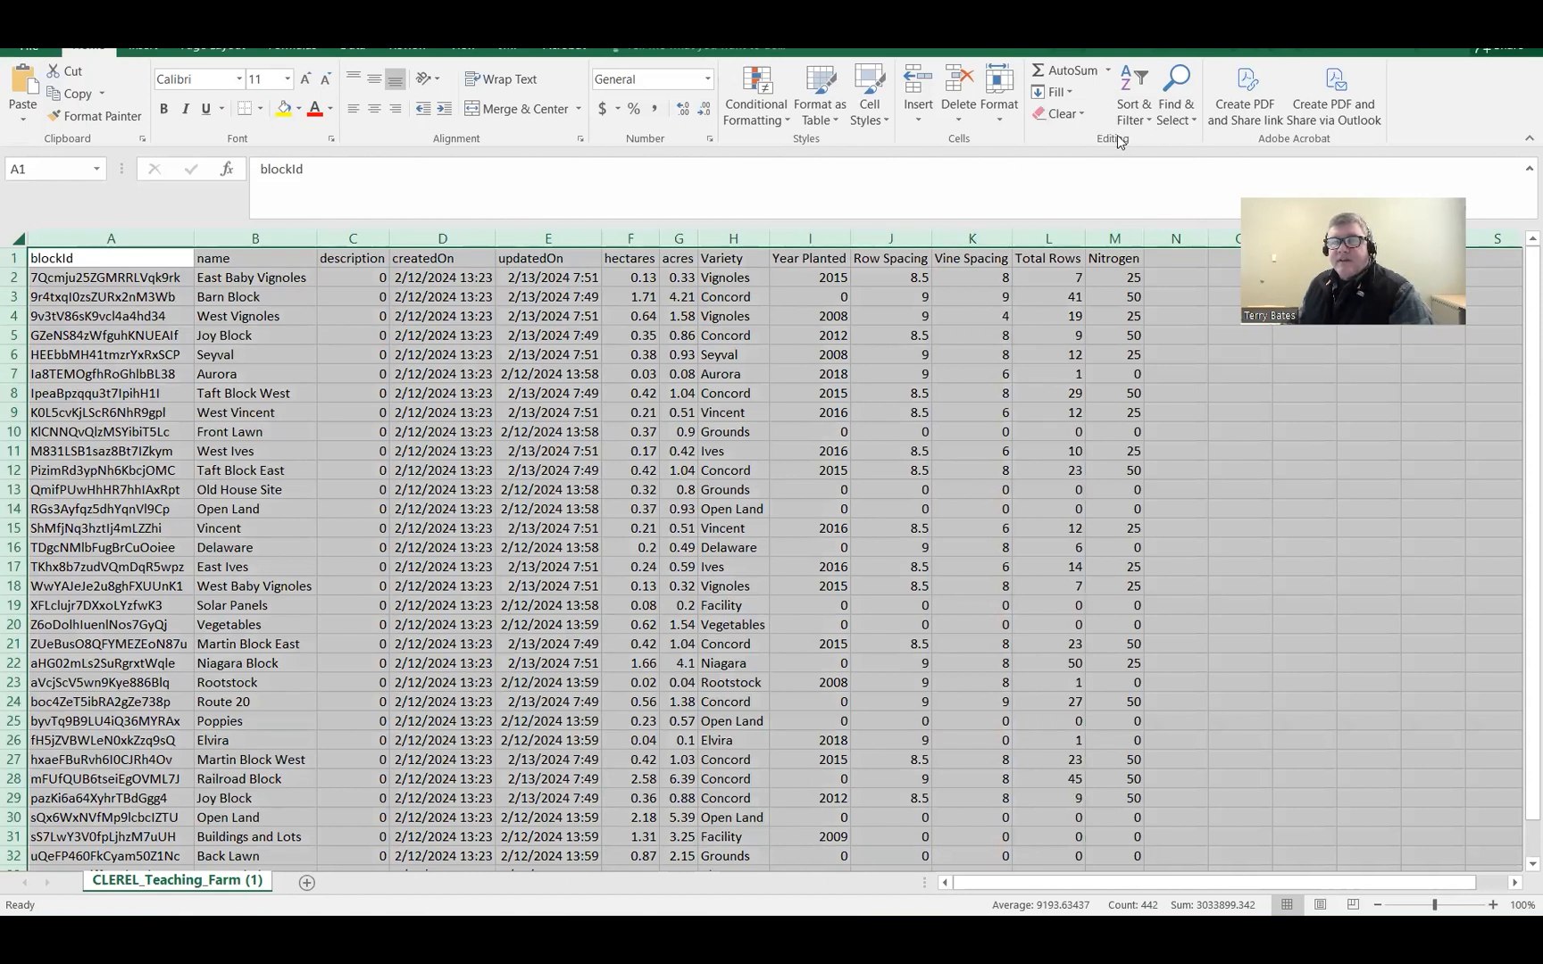
{"action": "left_click", "coordinate": [1135, 121]}
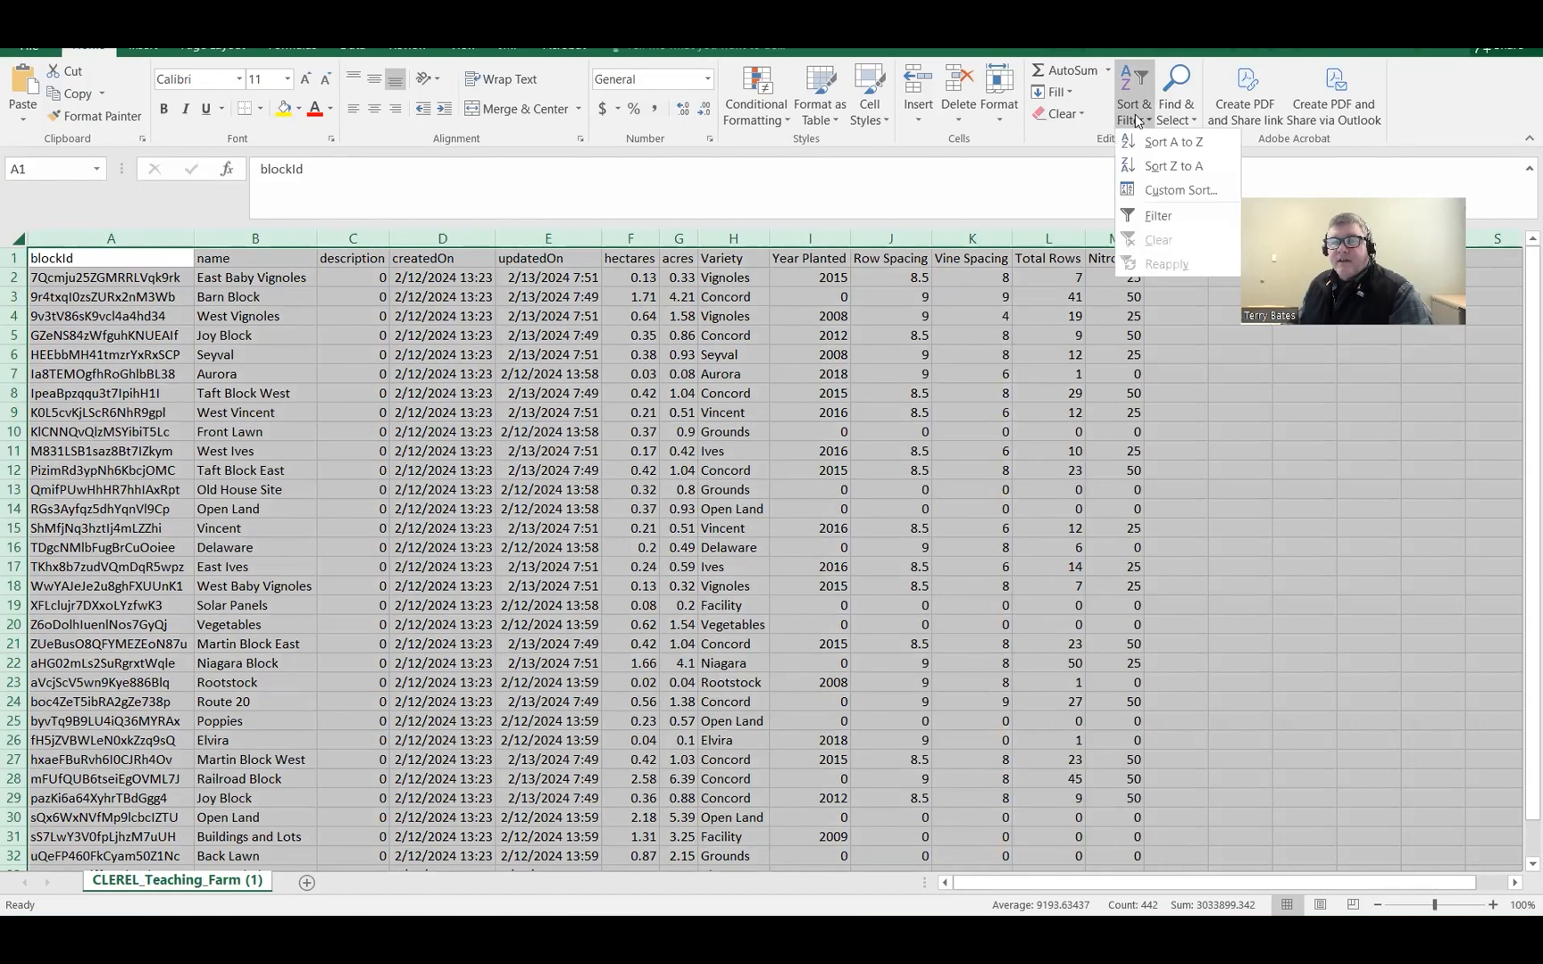
{"action": "left_click", "coordinate": [1161, 200]}
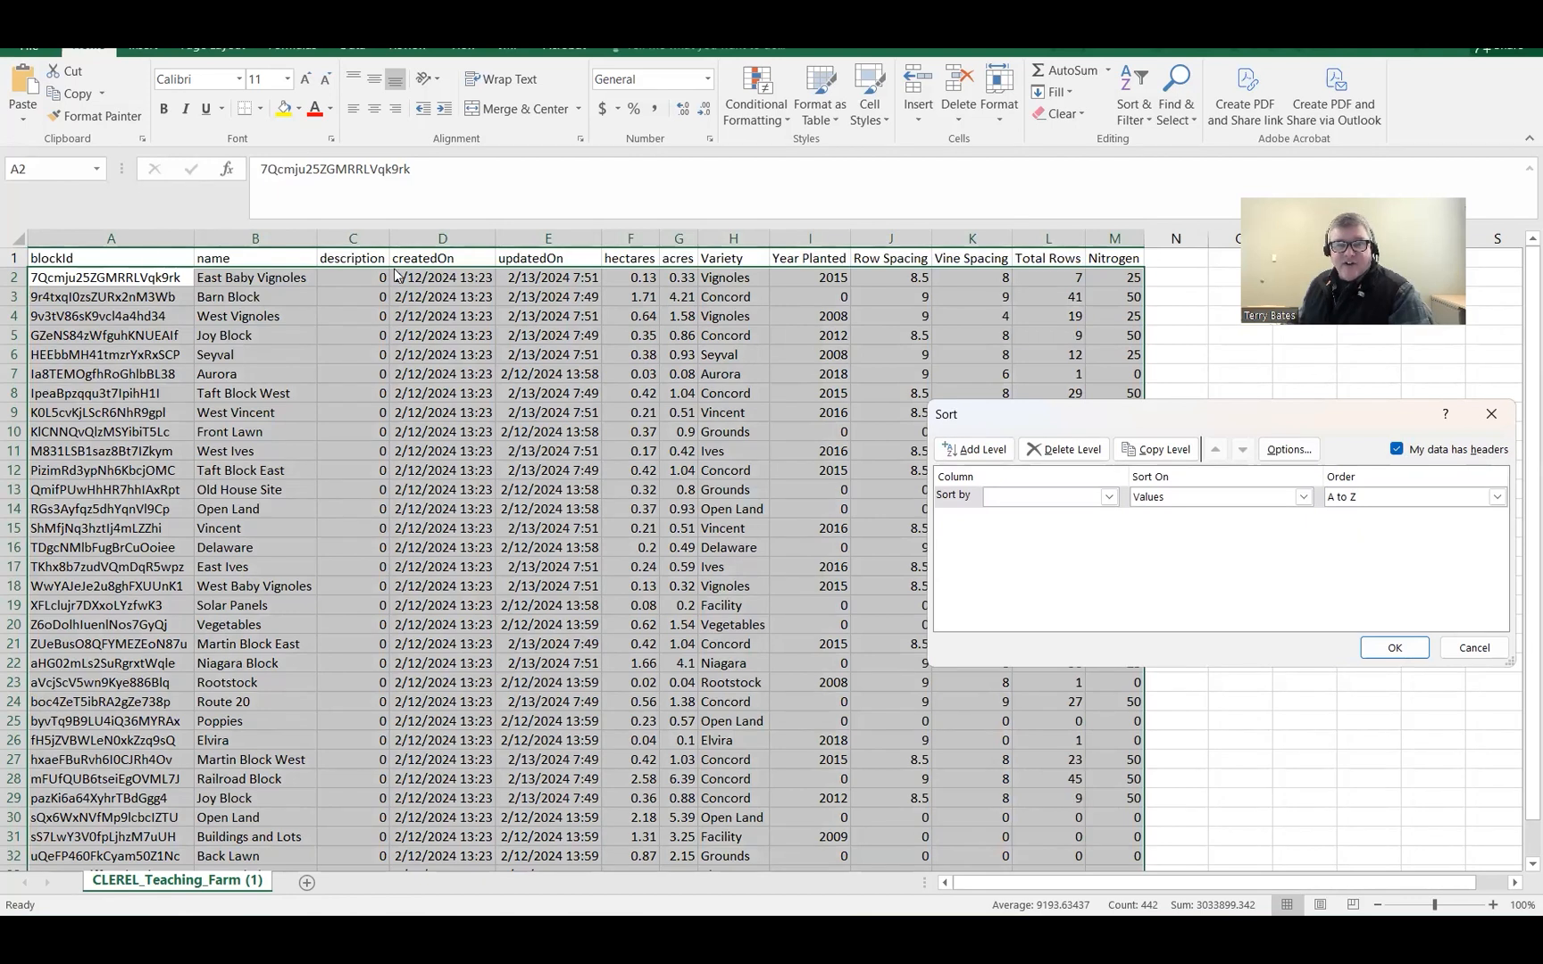
{"action": "left_click", "coordinate": [1107, 497]}
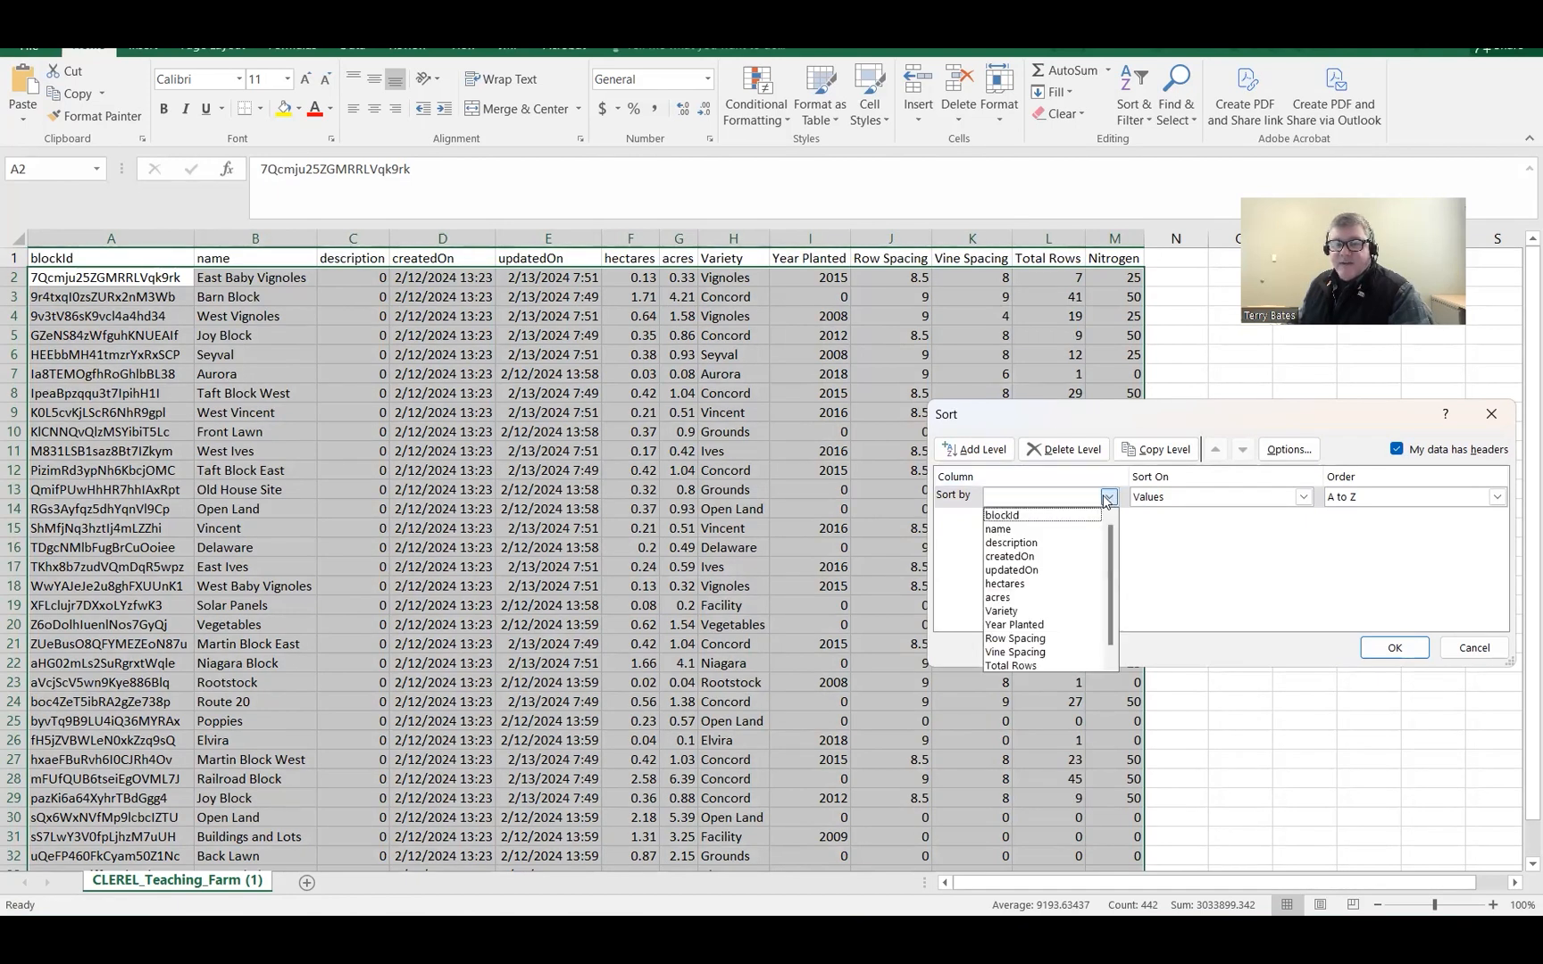
{"action": "left_click", "coordinate": [1054, 610]}
{"action": "left_click", "coordinate": [1383, 648]}
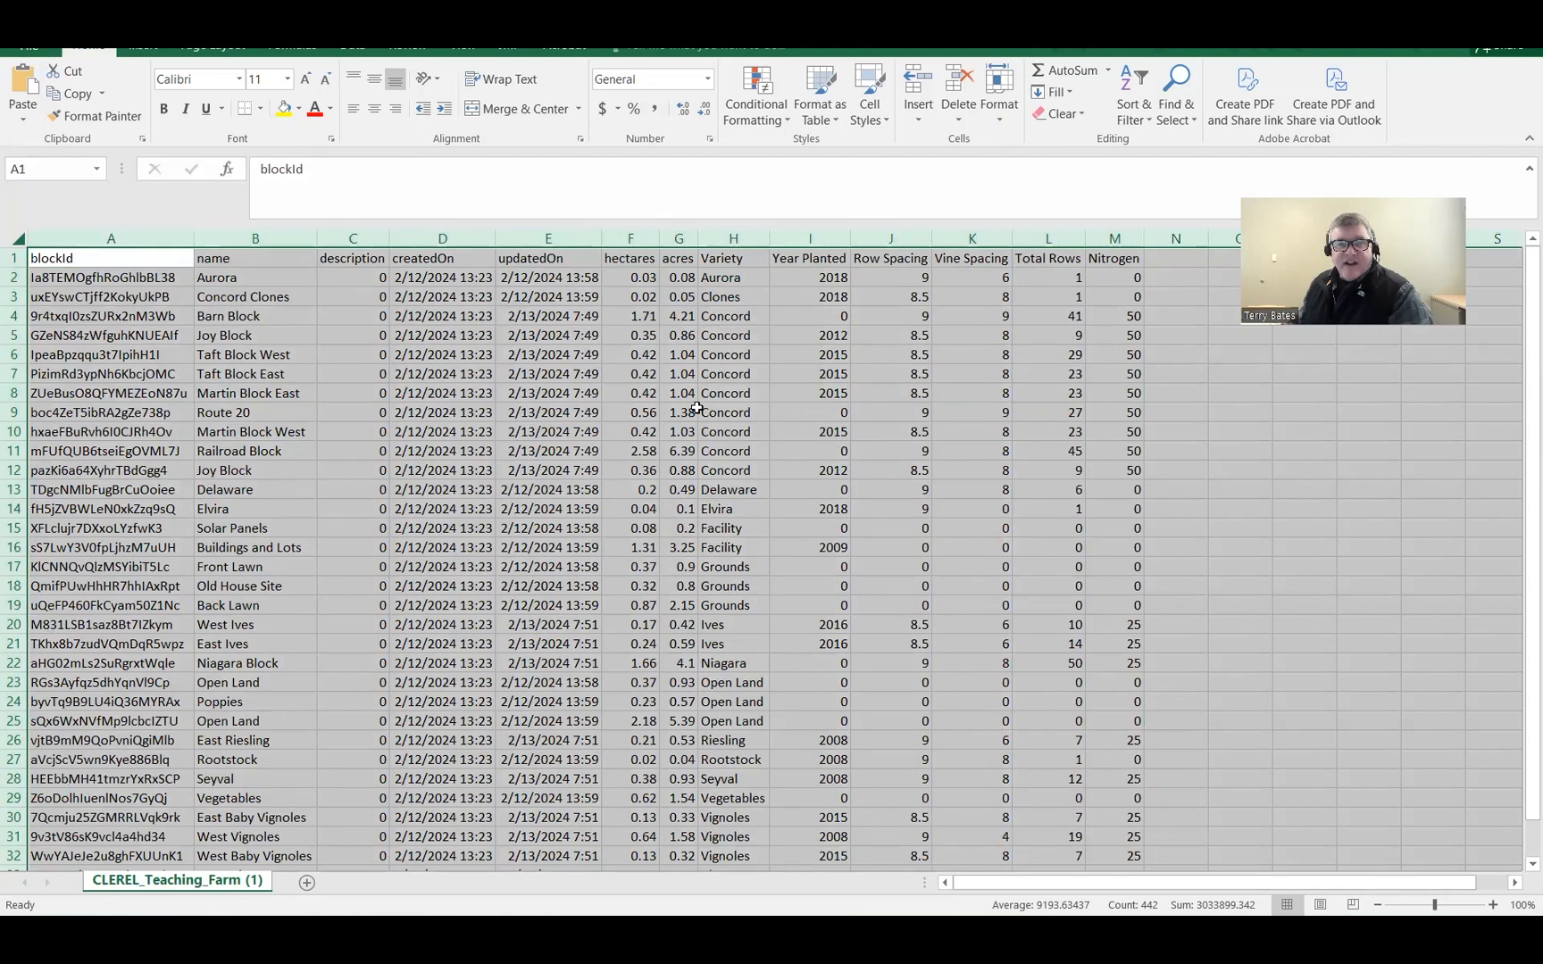
Step: Set the Nitrogen value to 30 for the Barn Block and fill it down through all Concord rows, M4 to M12
{"action": "left_click", "coordinate": [732, 316]}
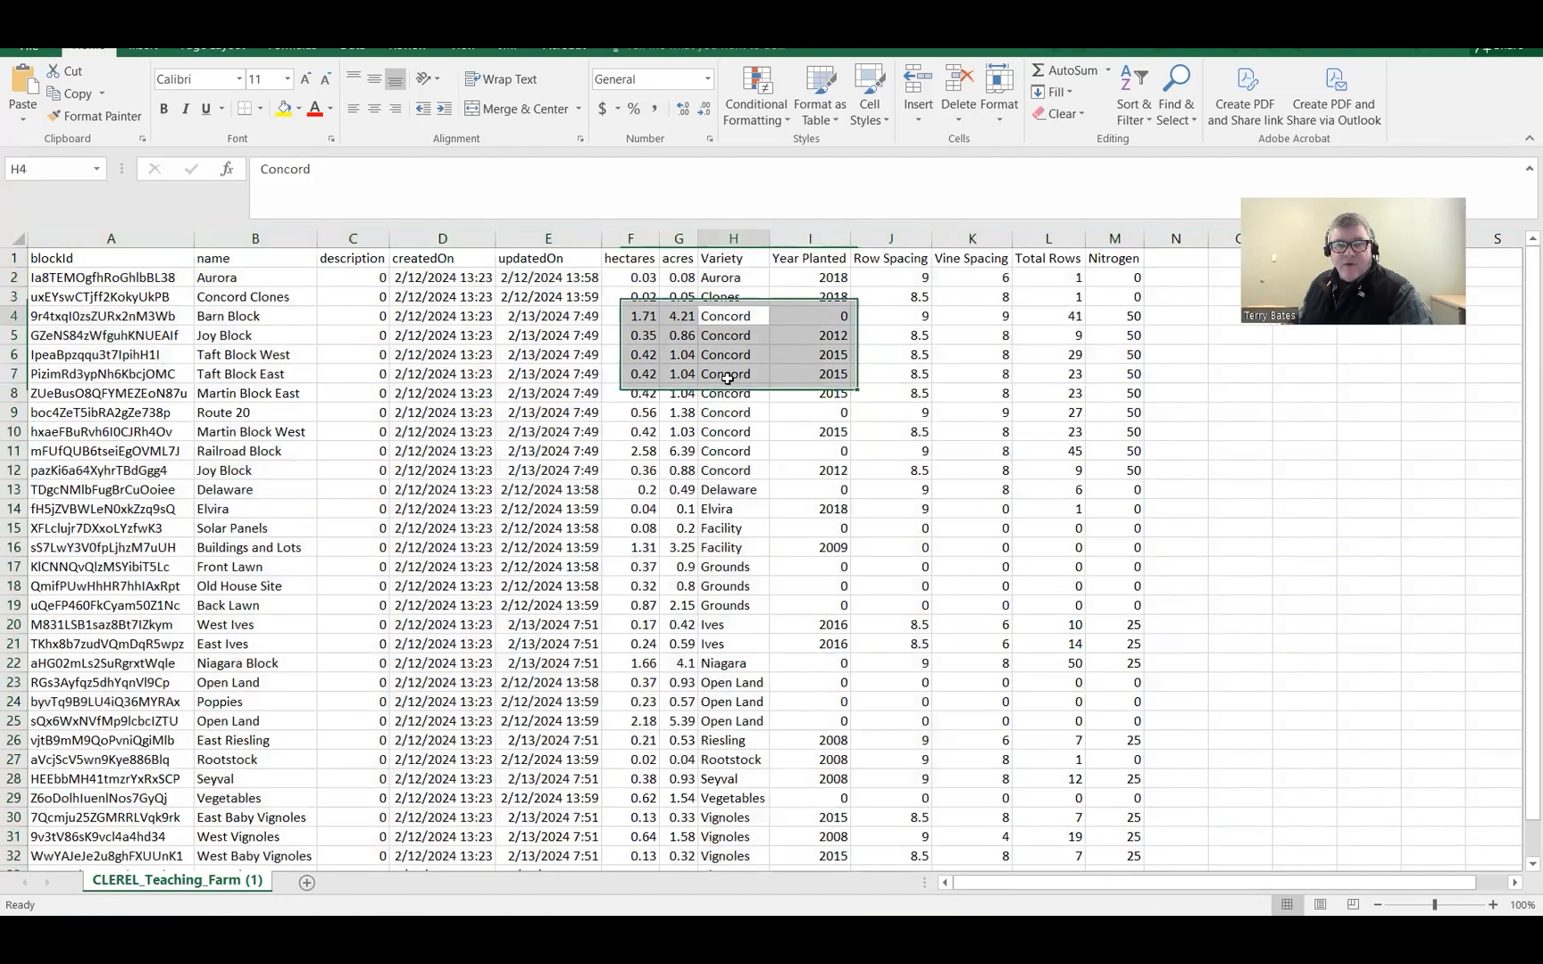
{"action": "left_click_drag", "start_coordinate": [734, 474], "coordinate": [735, 470]}
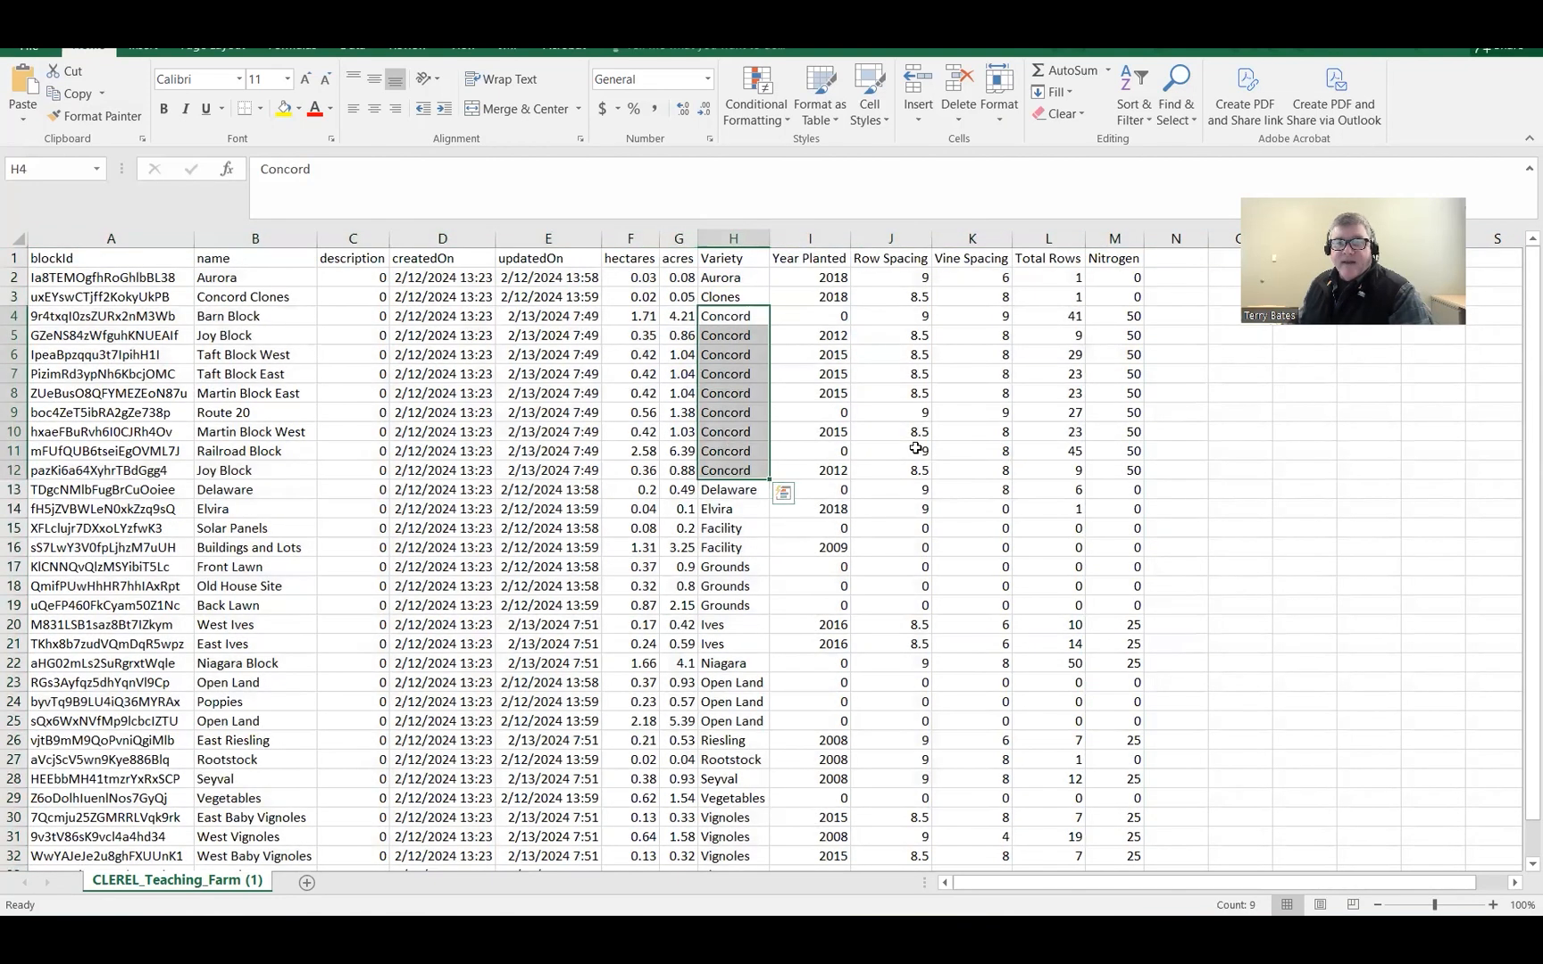
{"action": "left_click", "coordinate": [1132, 317]}
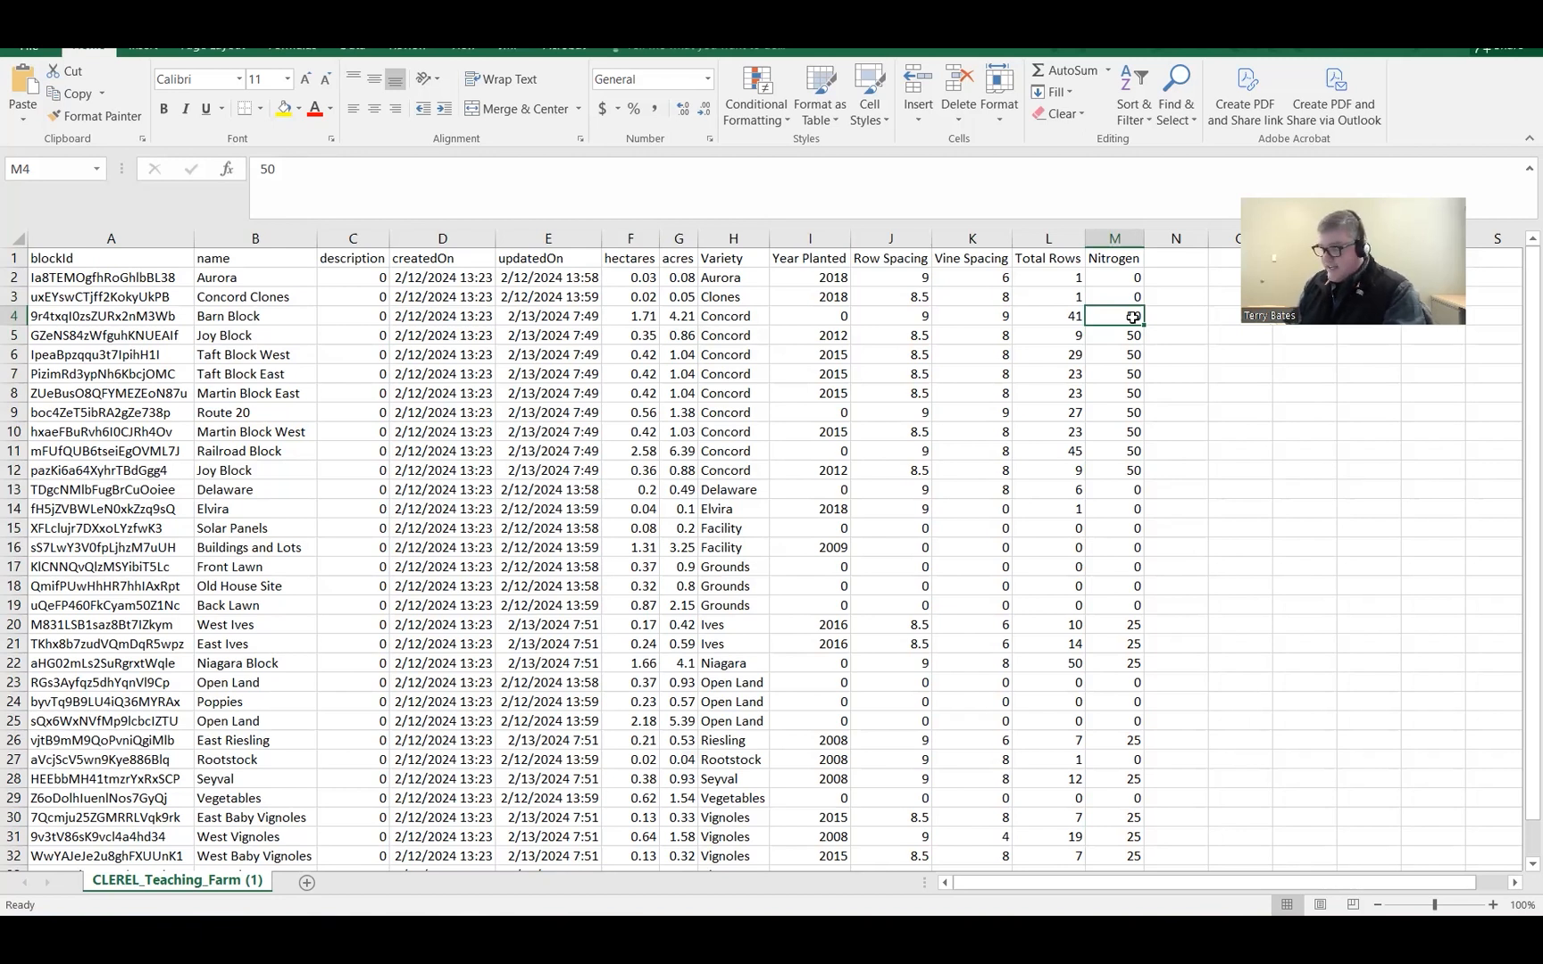
{"action": "type", "text": "3"}
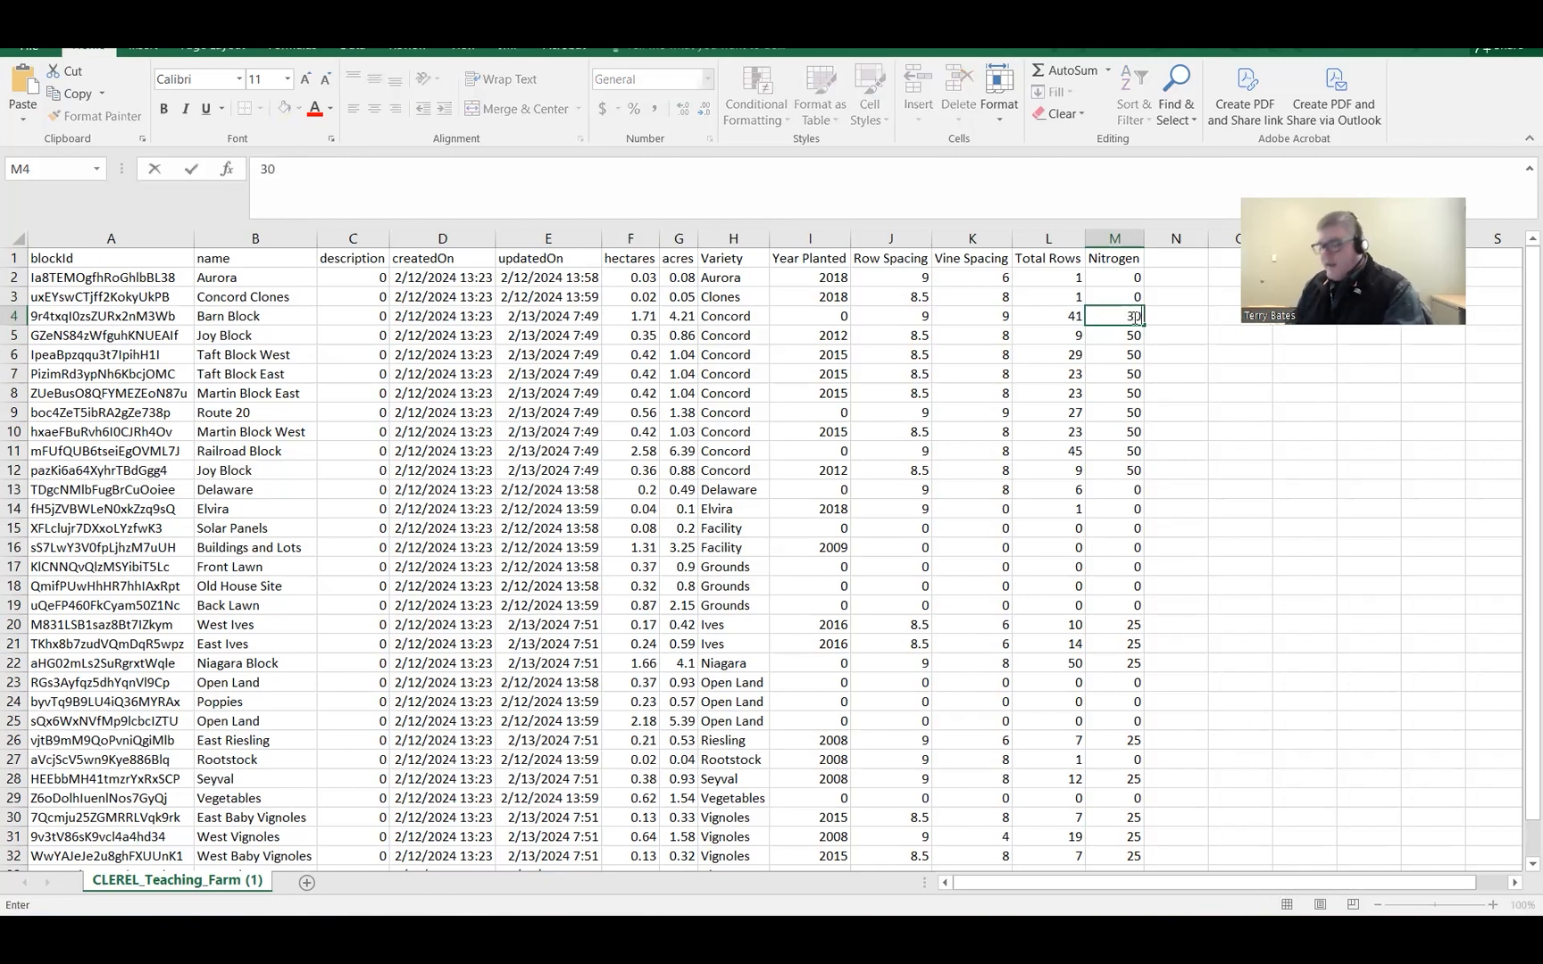
{"action": "left_click", "coordinate": [1138, 429]}
{"action": "left_click_drag", "start_coordinate": [1119, 320], "coordinate": [1118, 468]}
{"action": "key", "text": "ctrl+d"}
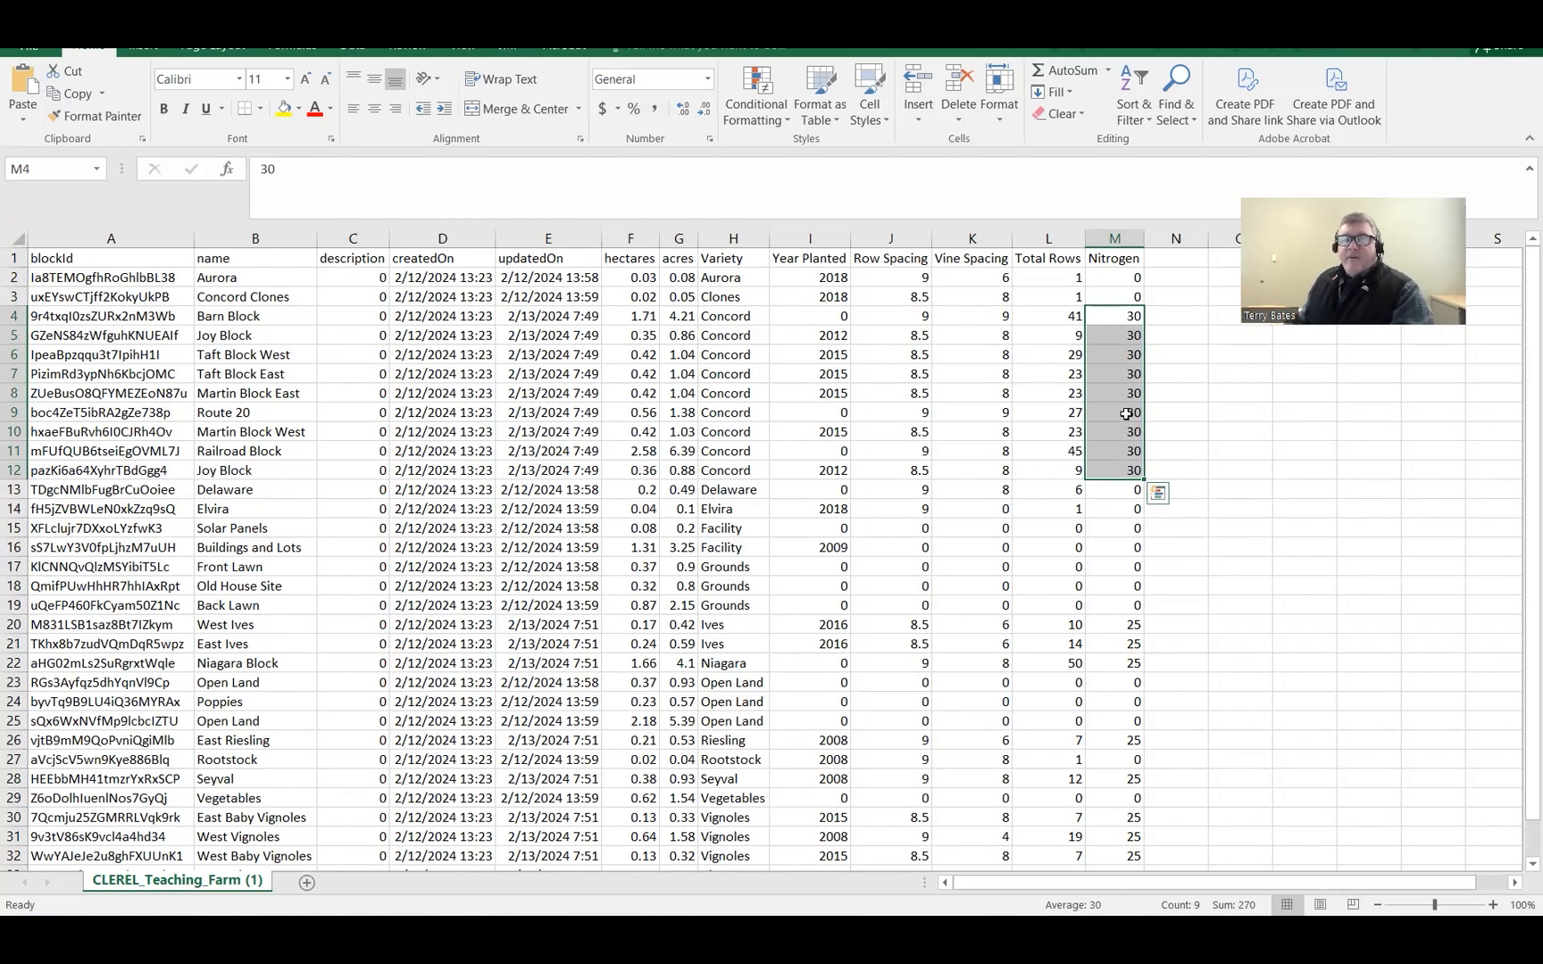
{"action": "left_click", "coordinate": [1240, 449]}
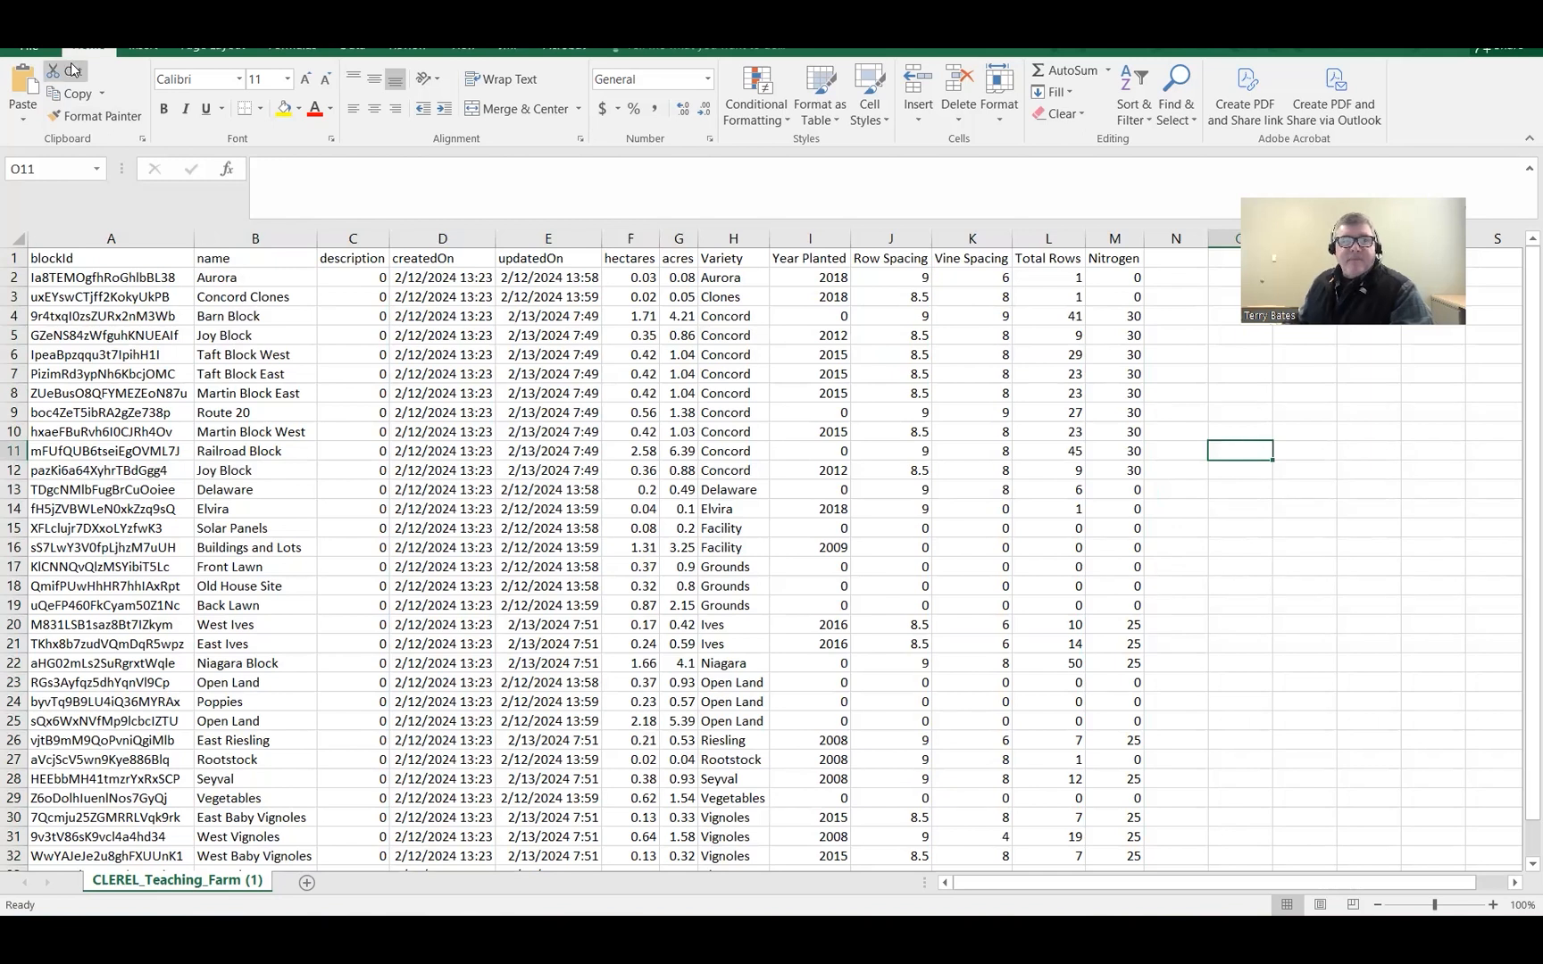
Step: Save the CLEREL_Teaching_Farm (1) workbook, keeping the CSV format, and close Excel without saving again
{"action": "left_click", "coordinate": [36, 45]}
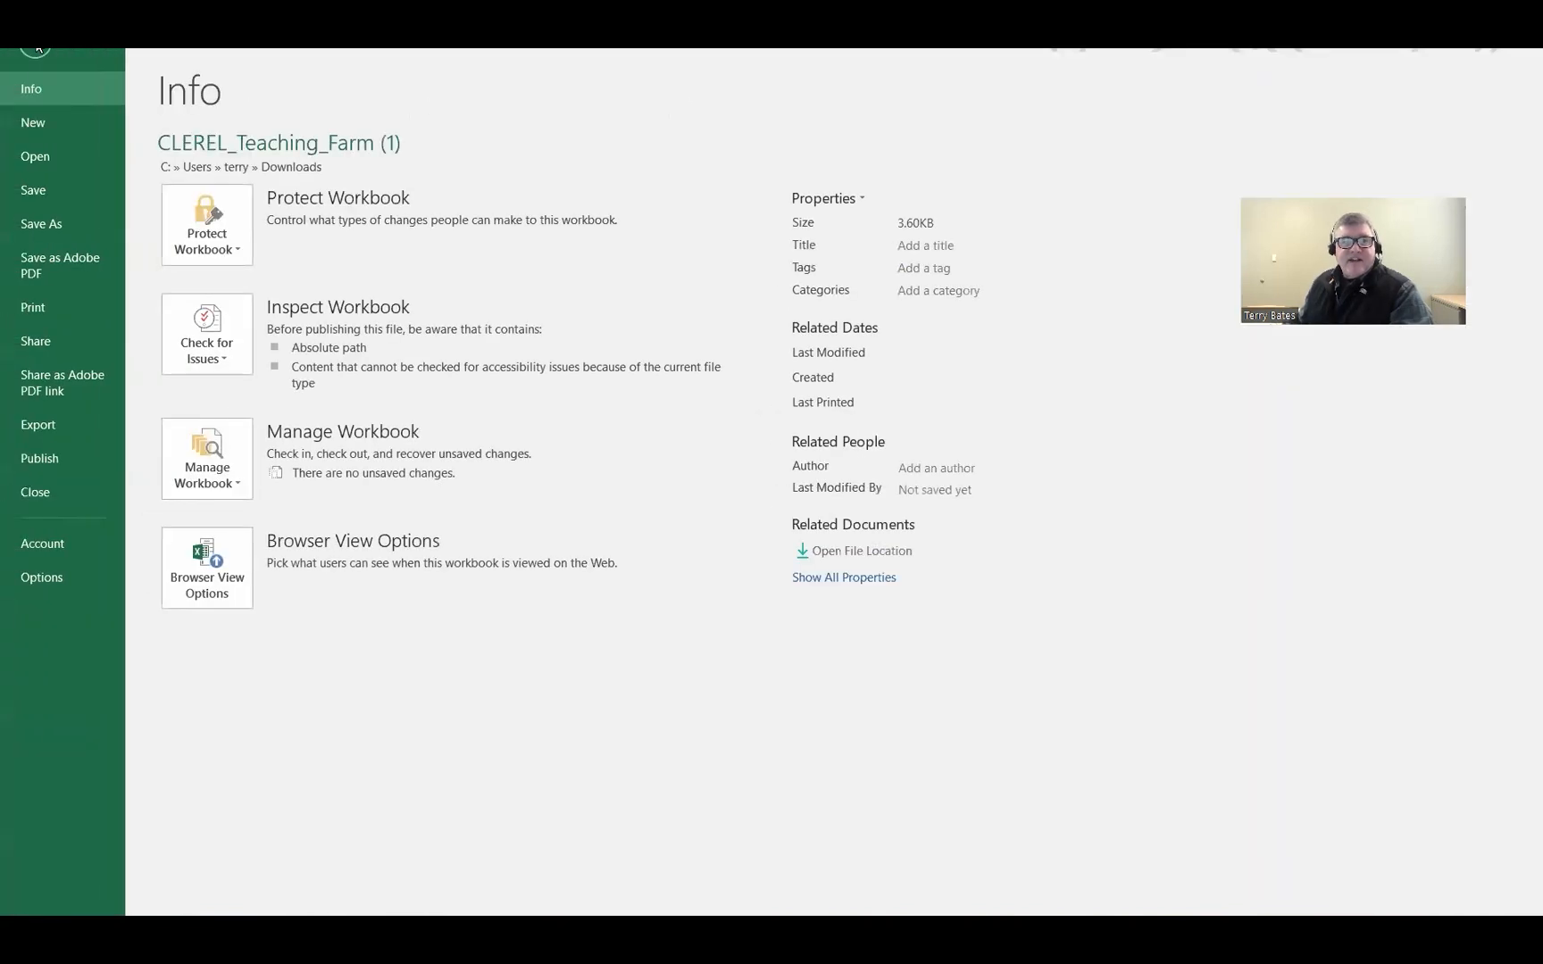
{"action": "left_click", "coordinate": [41, 195]}
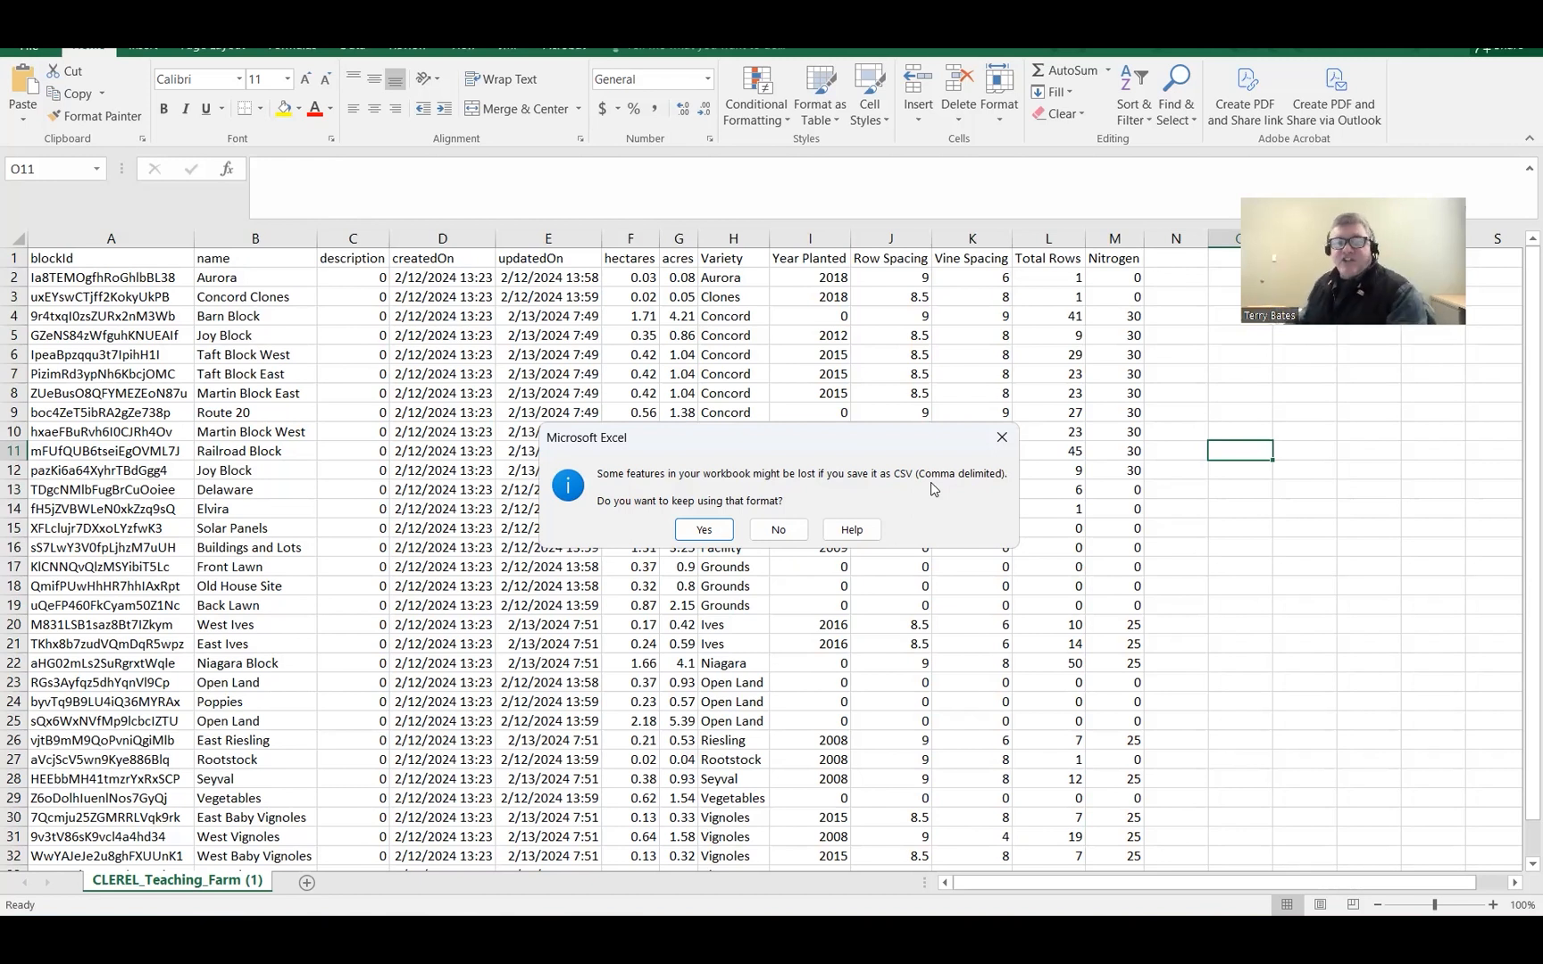
{"action": "left_click", "coordinate": [701, 530]}
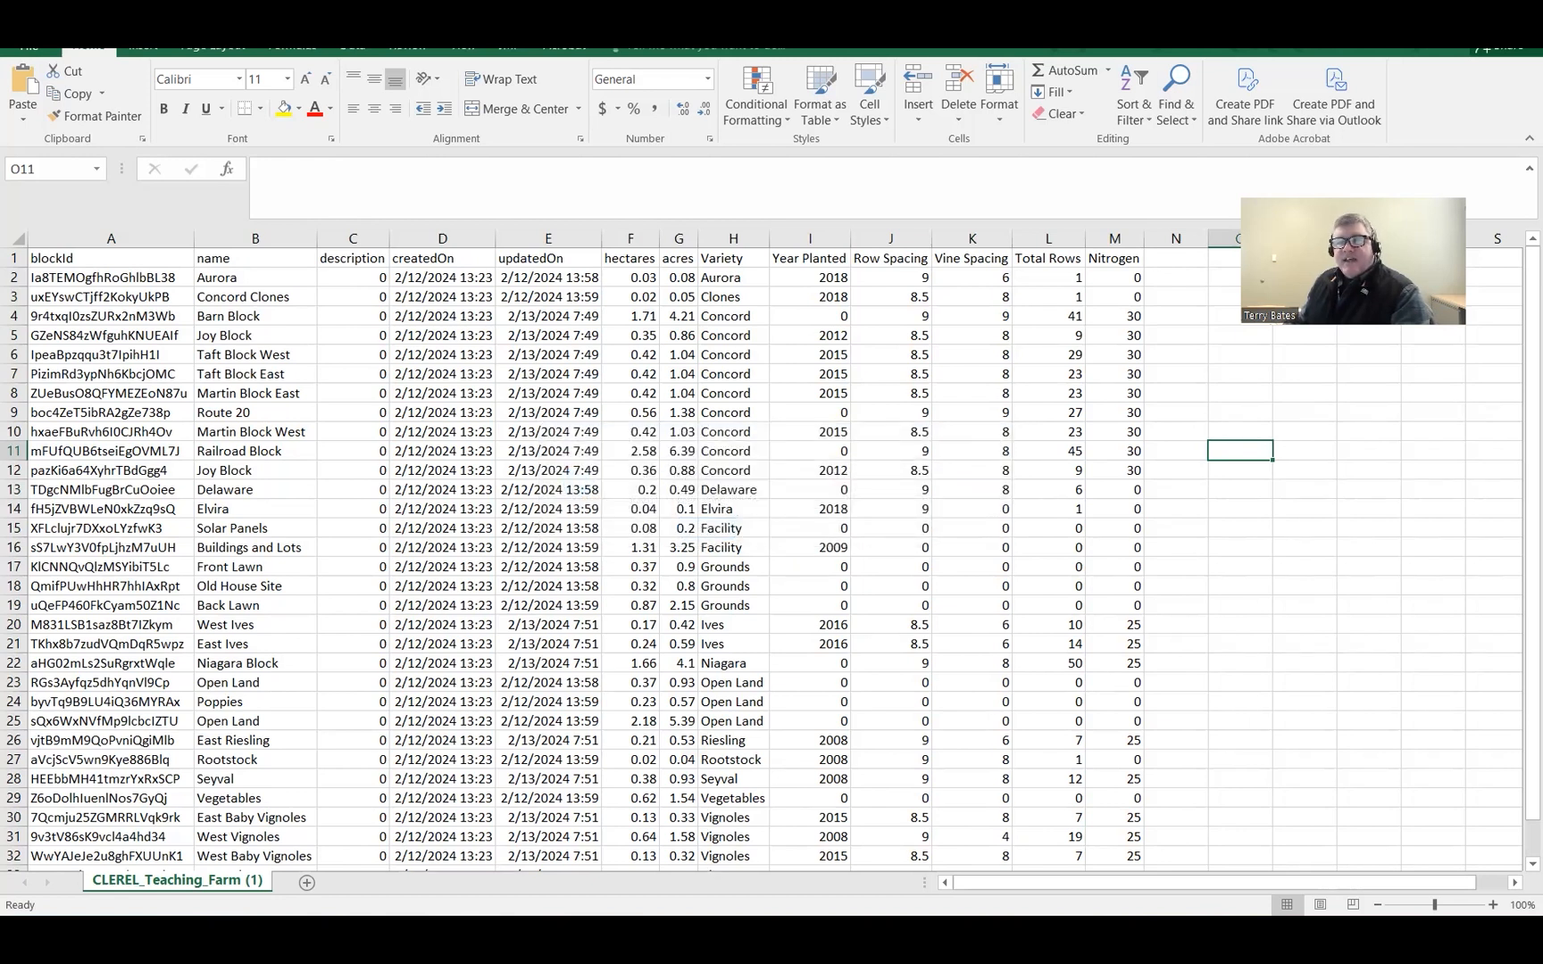
{"action": "left_click", "coordinate": [1523, 20]}
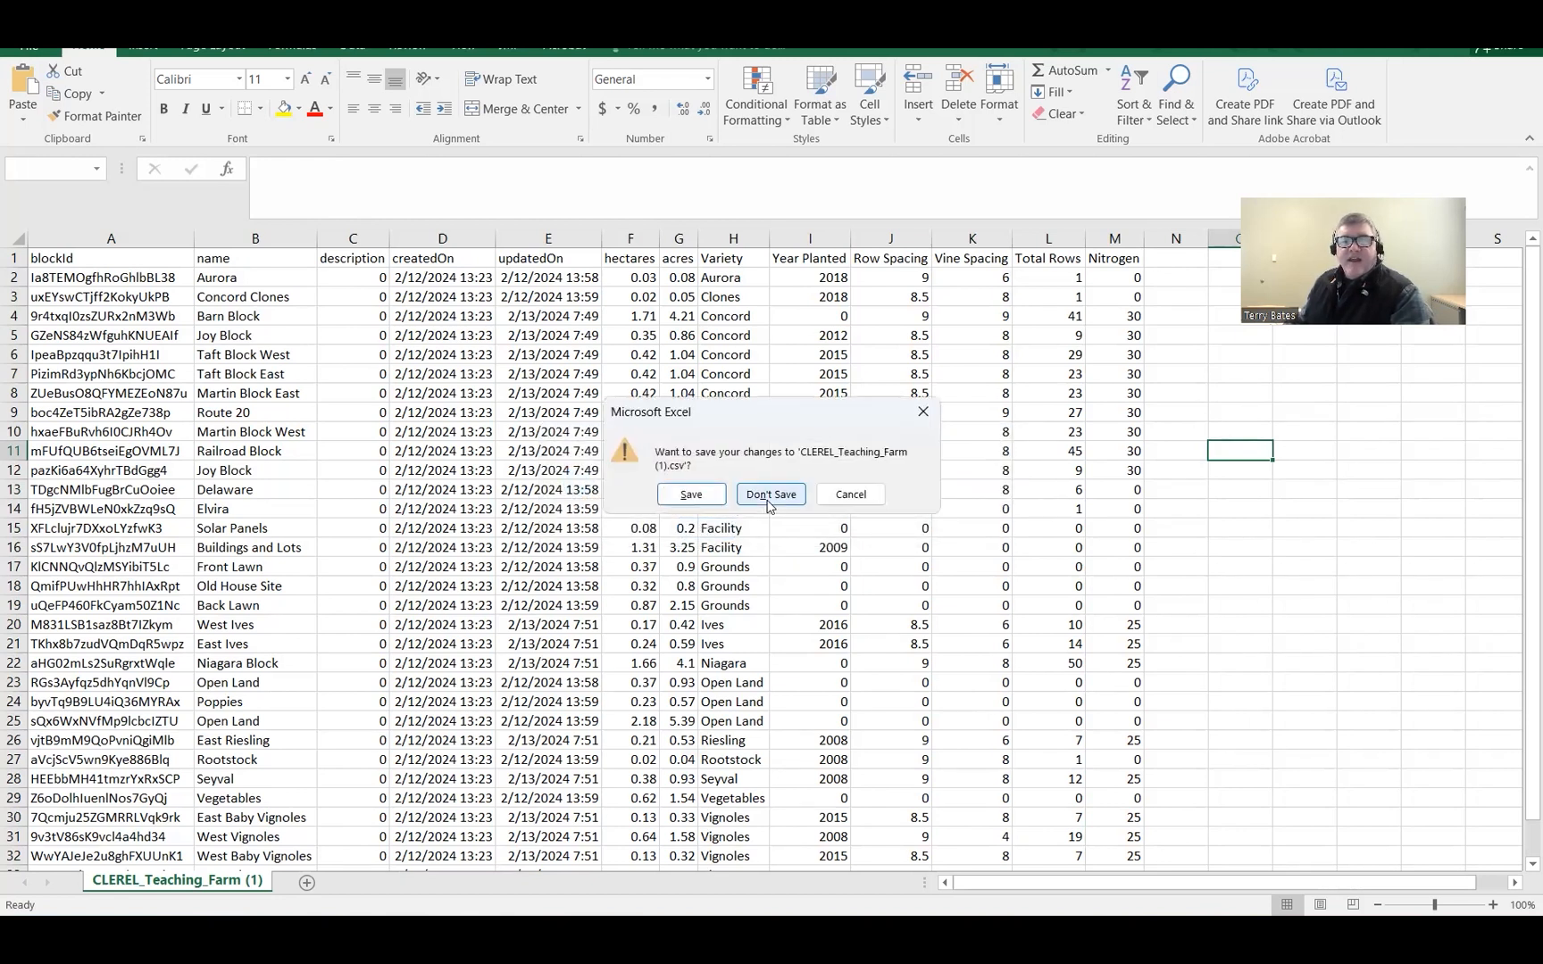
{"action": "left_click", "coordinate": [770, 492]}
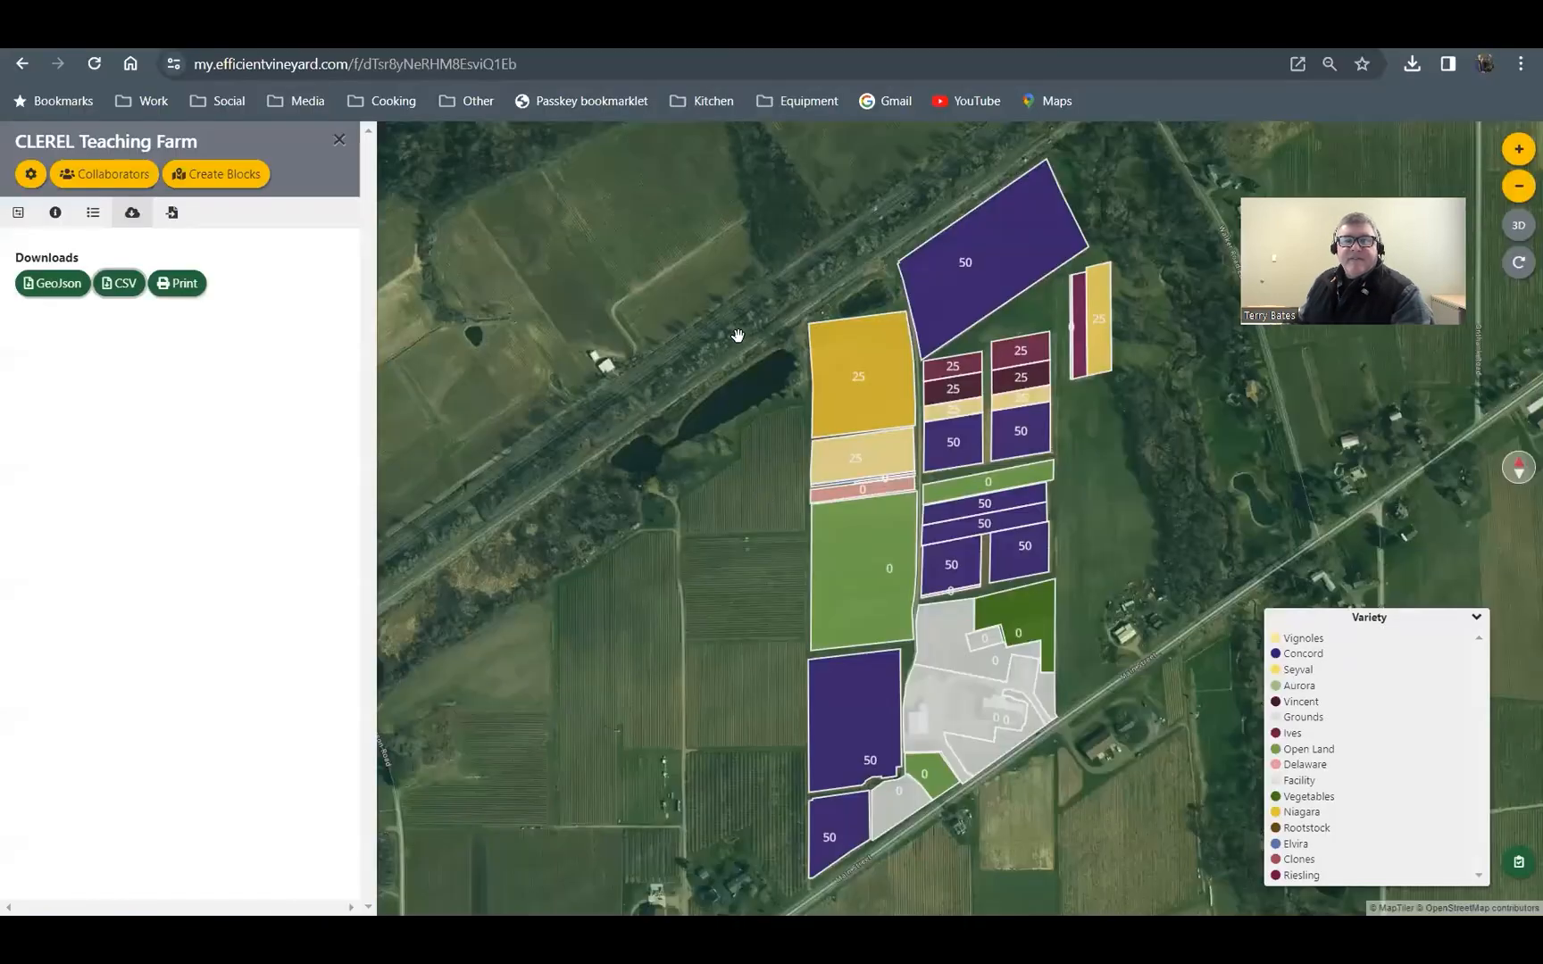
Step: Import CLEREL_Teaching_Farm (1).csv from Downloads into the farm's existing blocks in MyEV, agreeing to override the current data
{"action": "left_click", "coordinate": [339, 140]}
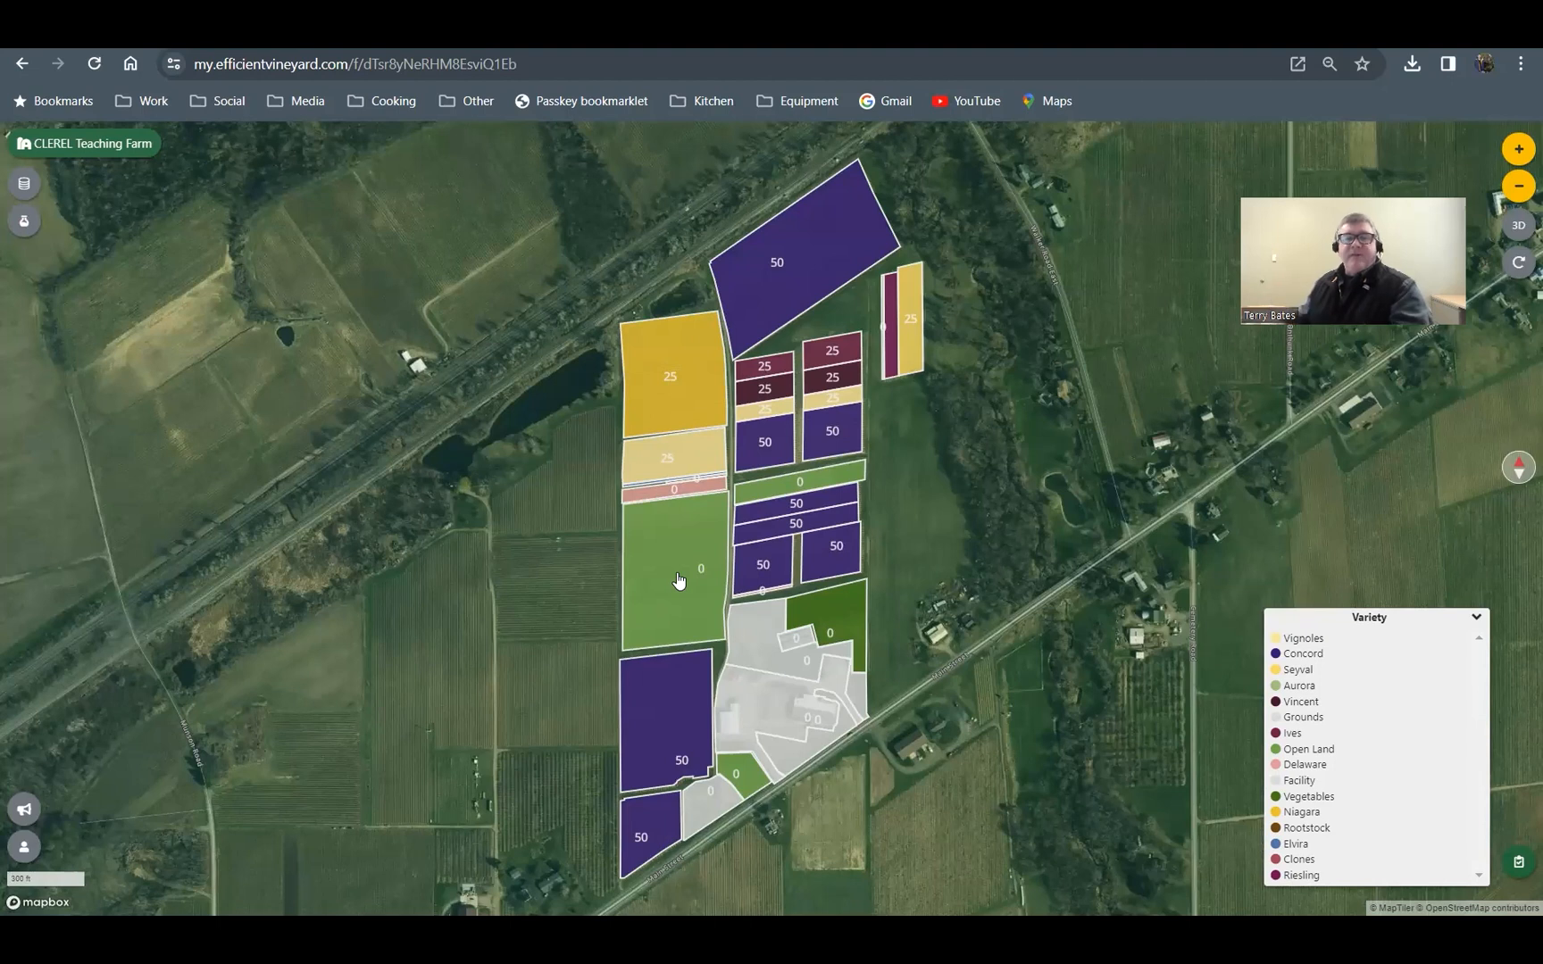
{"action": "left_click", "coordinate": [117, 145]}
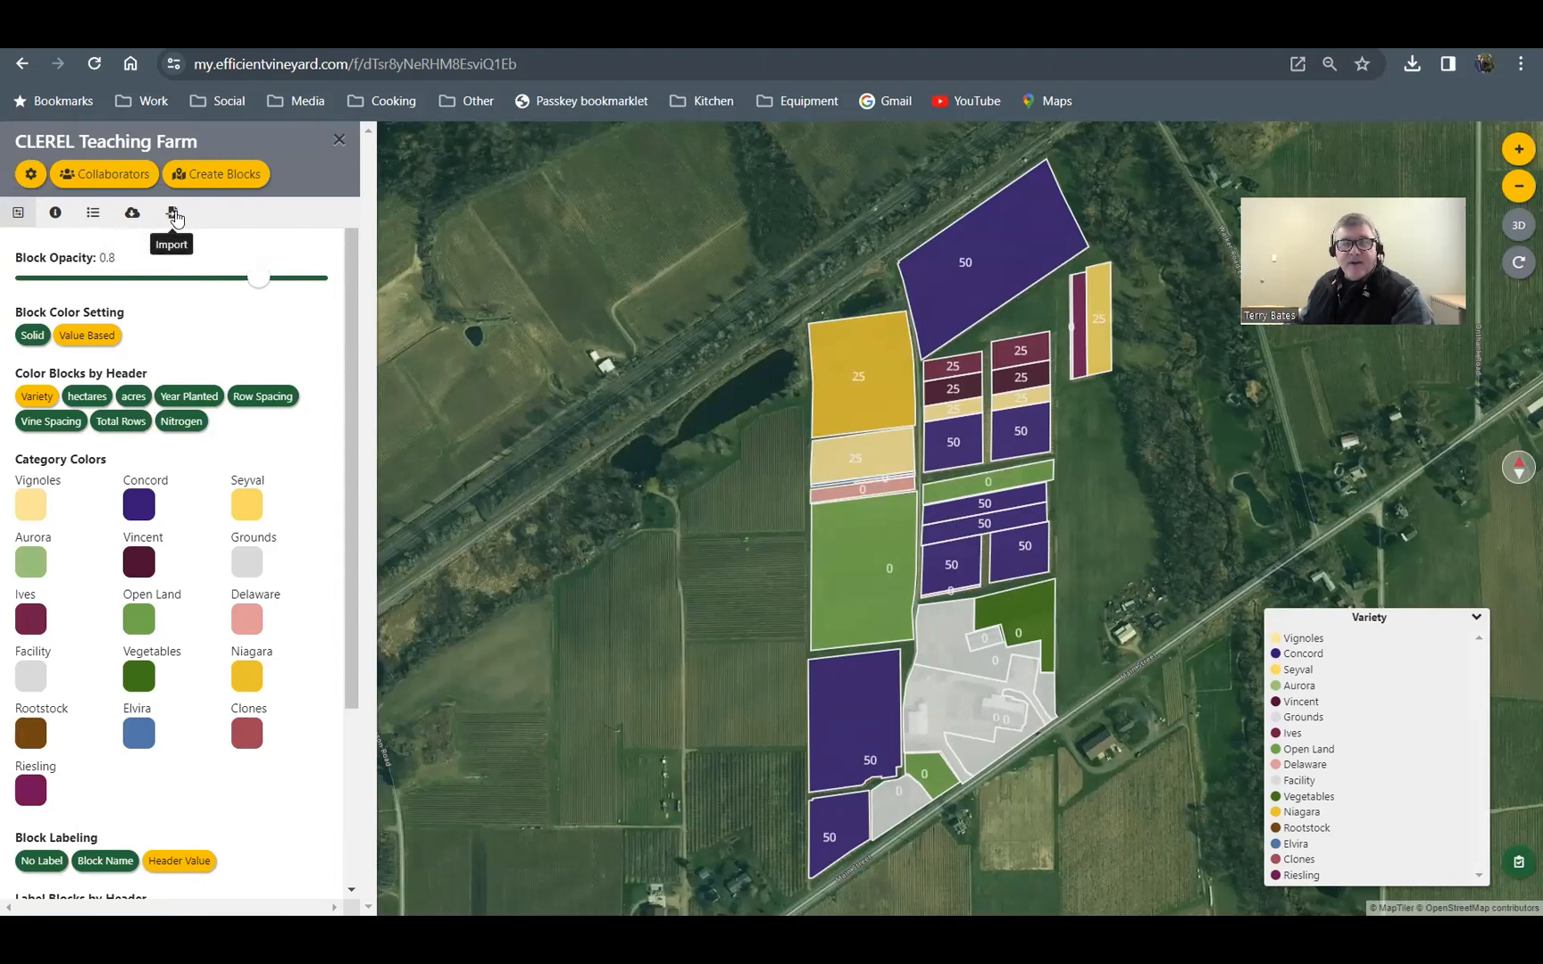
{"action": "left_click", "coordinate": [174, 215]}
{"action": "left_click", "coordinate": [73, 412]}
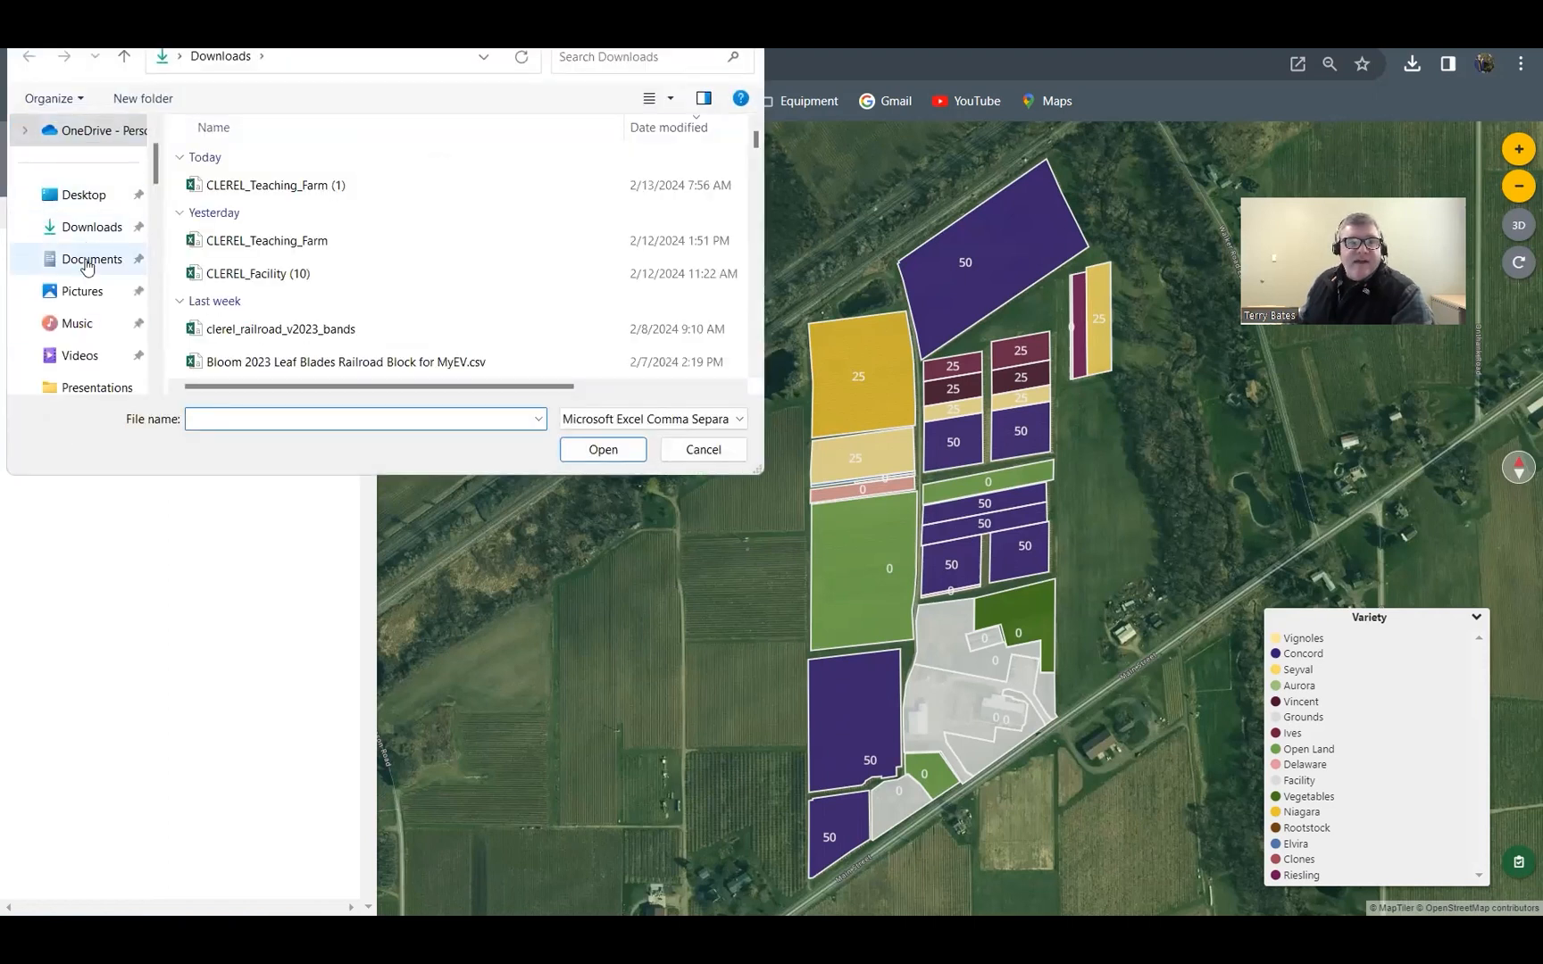
{"action": "left_click", "coordinate": [100, 227]}
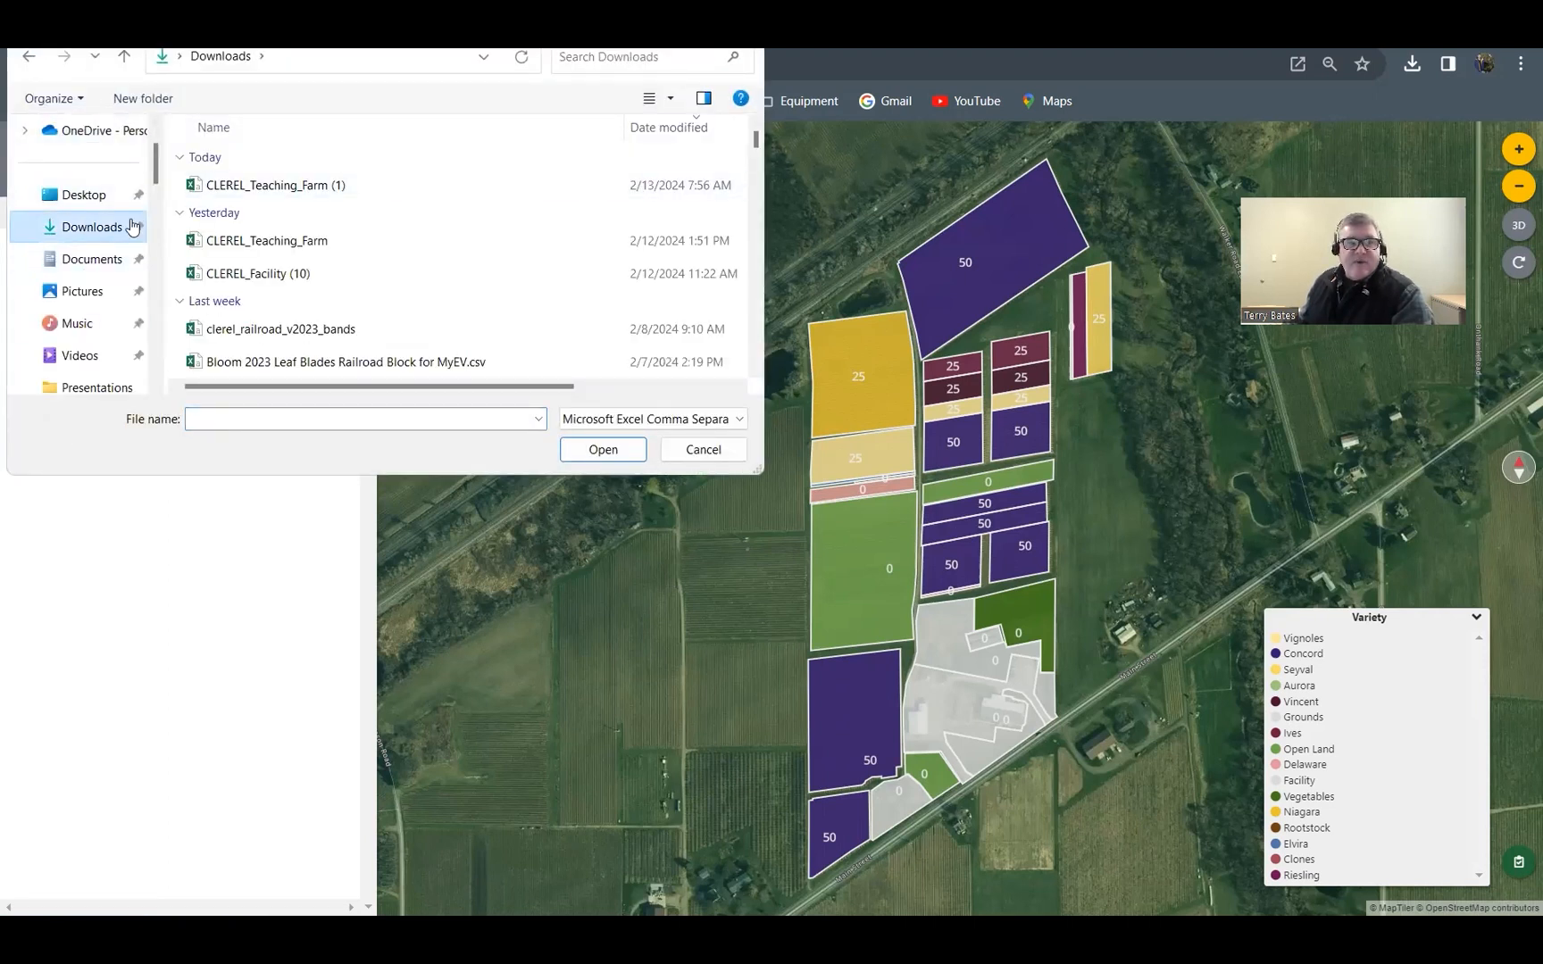
{"action": "left_click", "coordinate": [265, 189]}
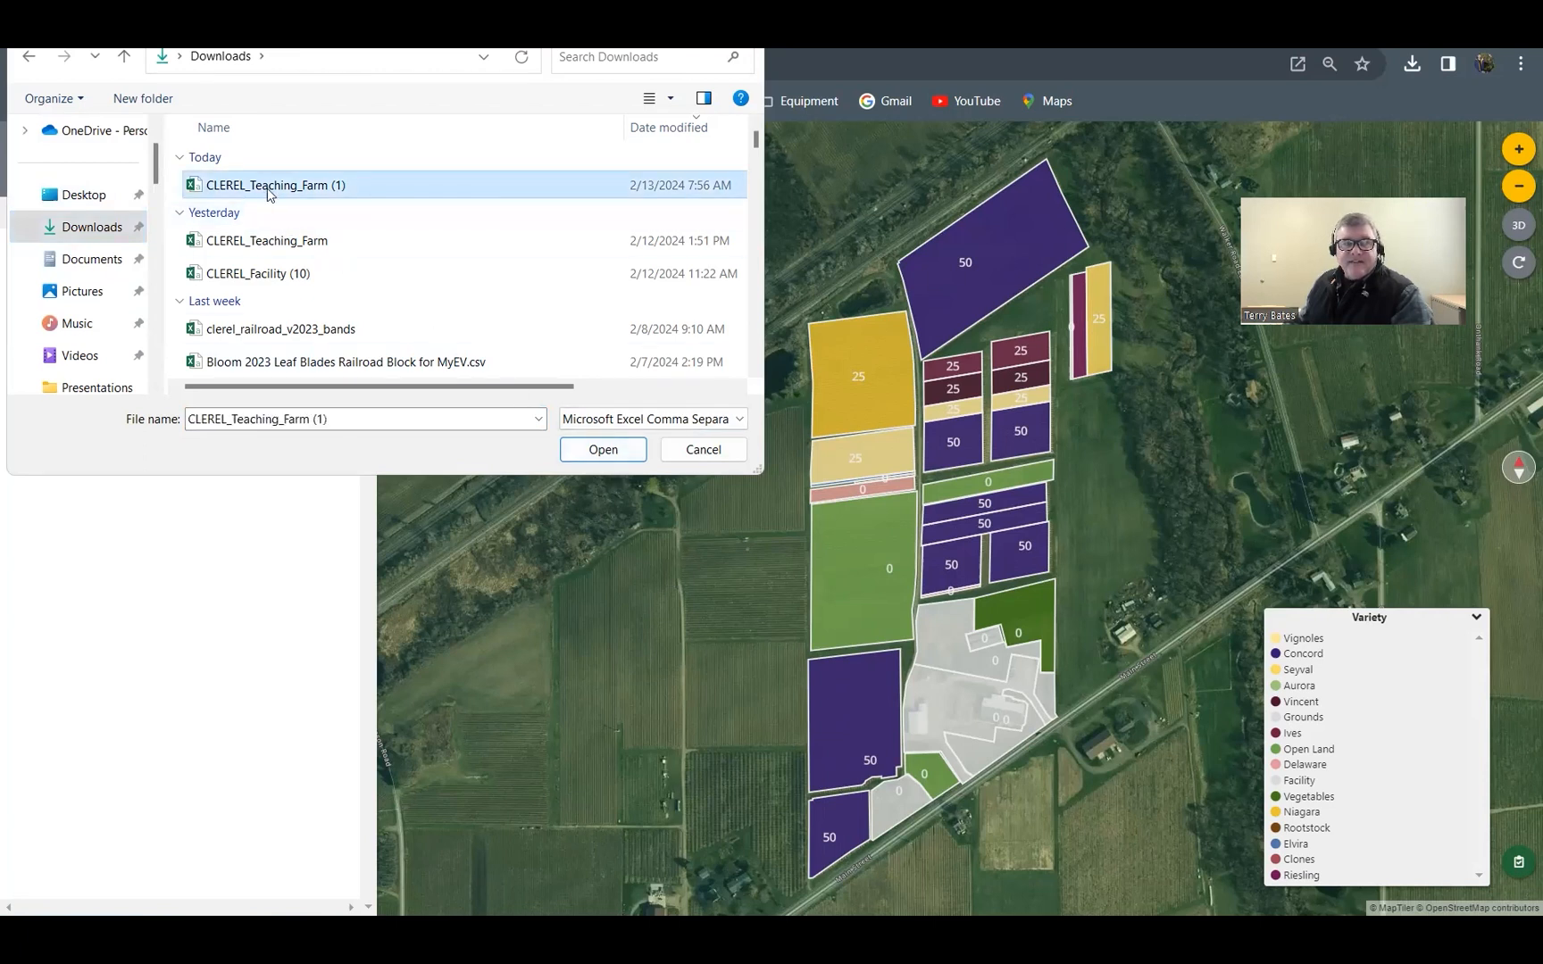
{"action": "left_click", "coordinate": [600, 451]}
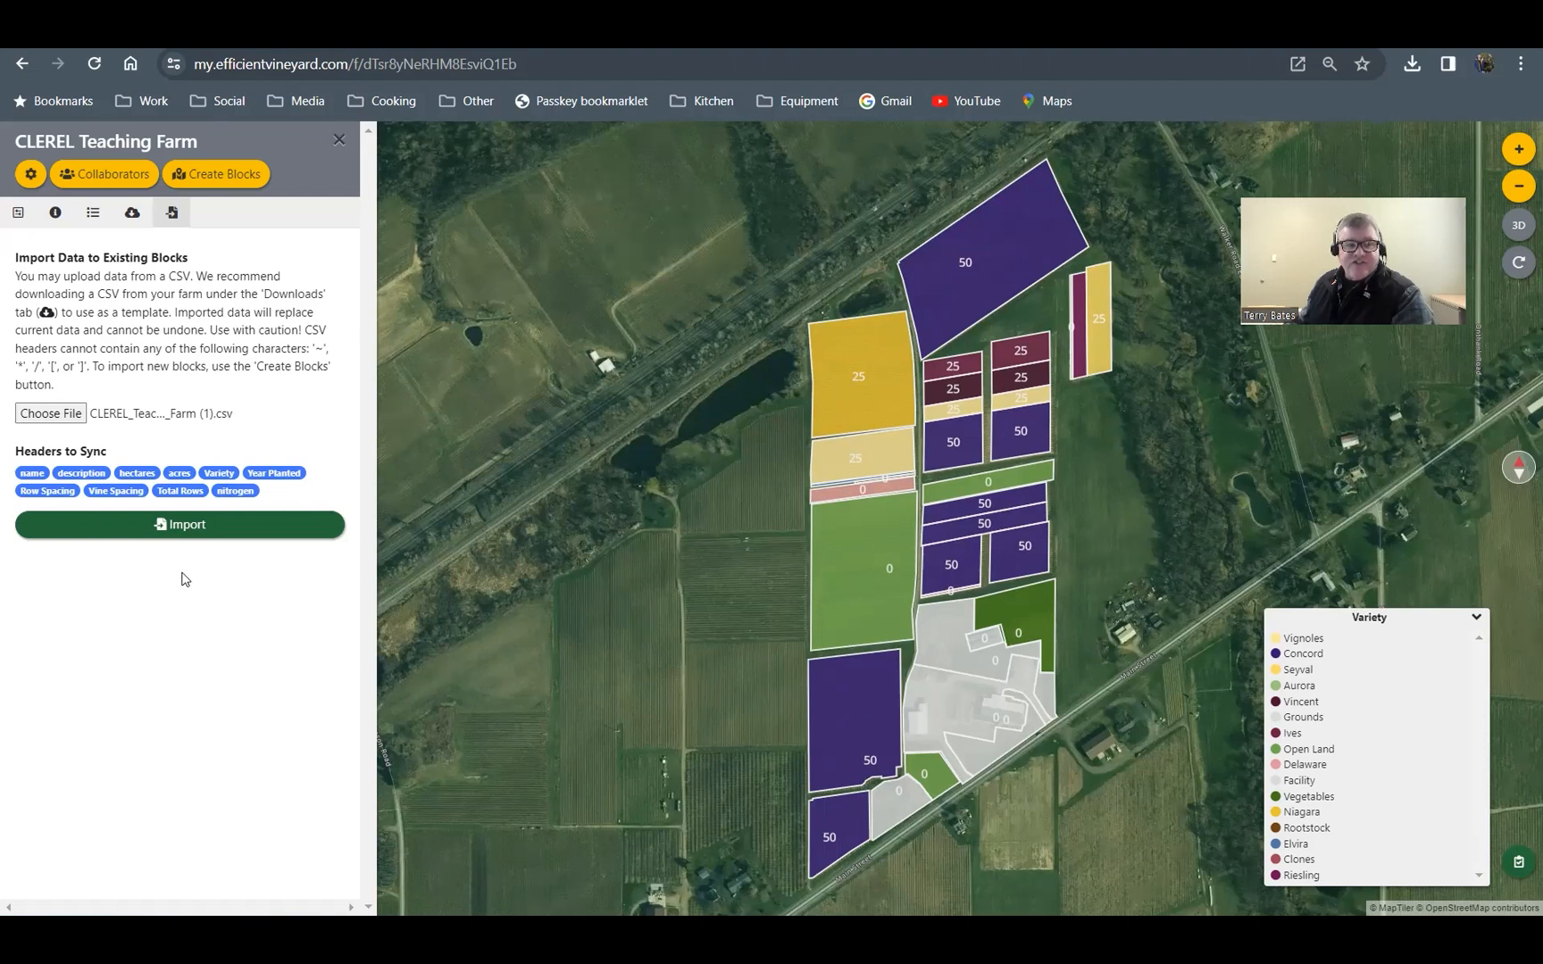
{"action": "left_click", "coordinate": [175, 527]}
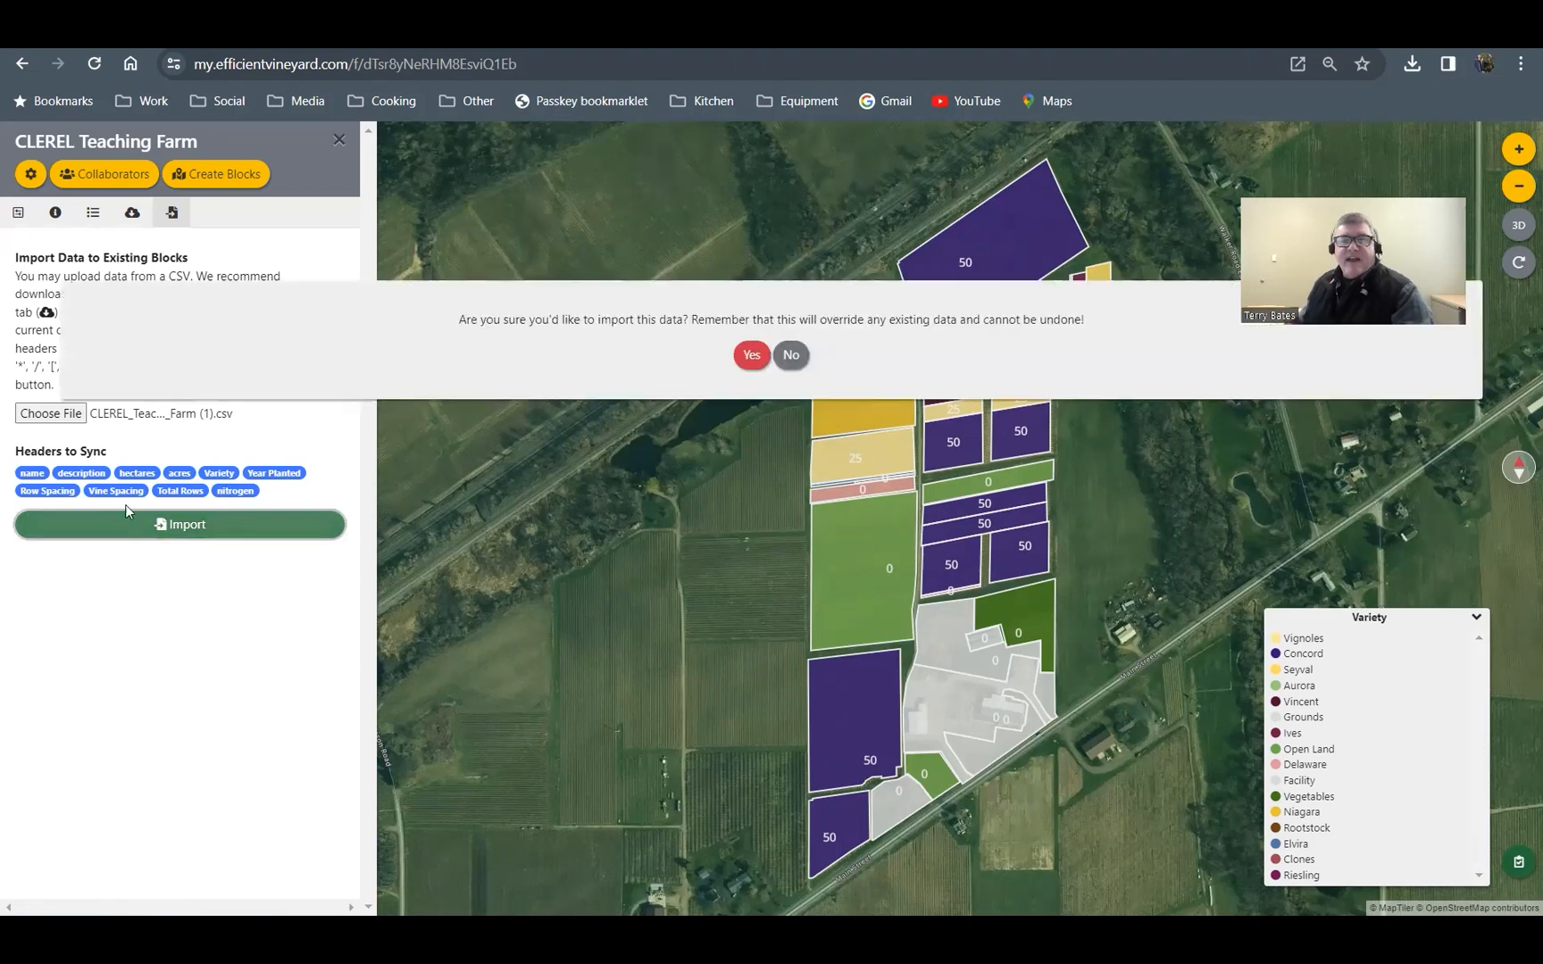
{"action": "left_click", "coordinate": [746, 355]}
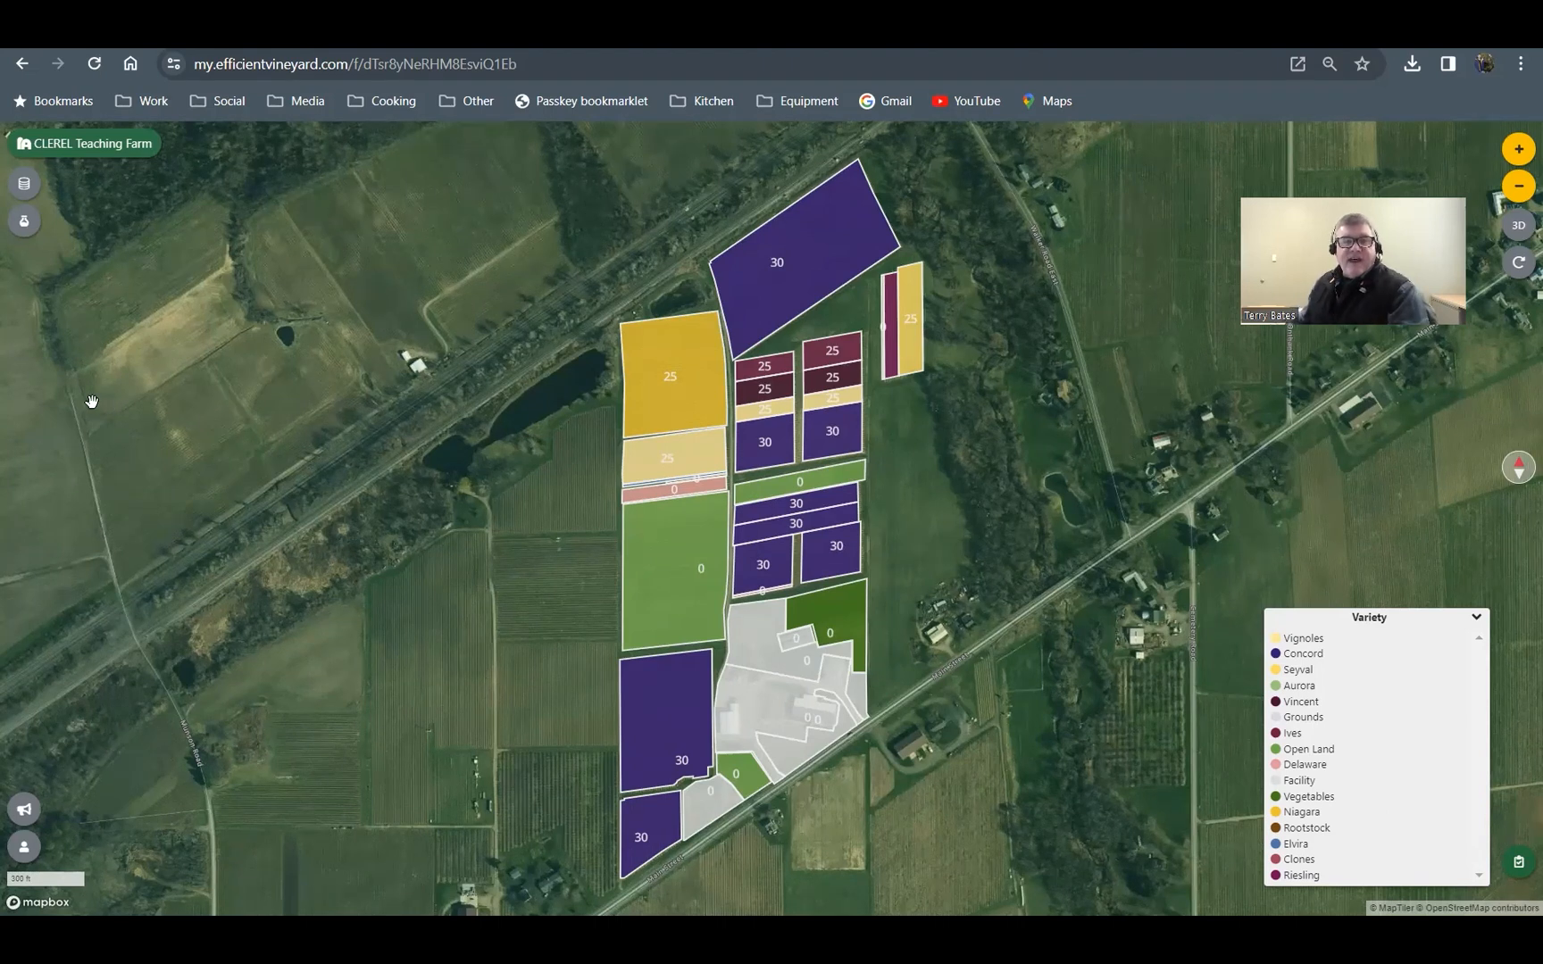
Step: Look over the block data headers in the farm's settings and the Railroad Block's details
{"action": "left_click", "coordinate": [71, 152]}
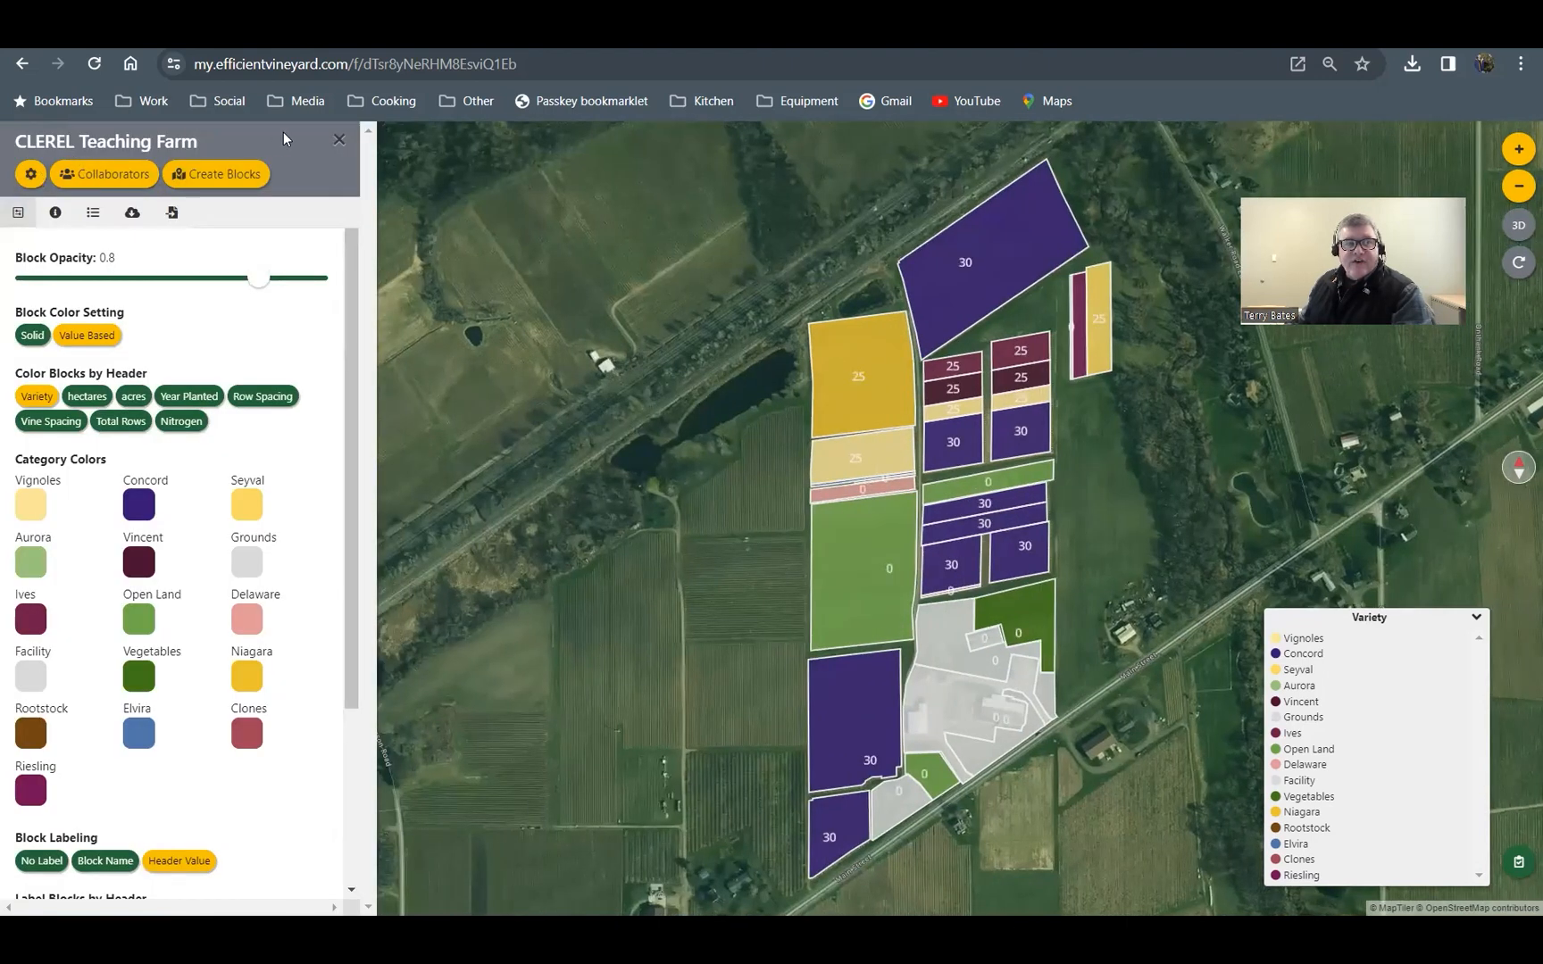
{"action": "left_click", "coordinate": [338, 139]}
{"action": "left_click", "coordinate": [97, 150]}
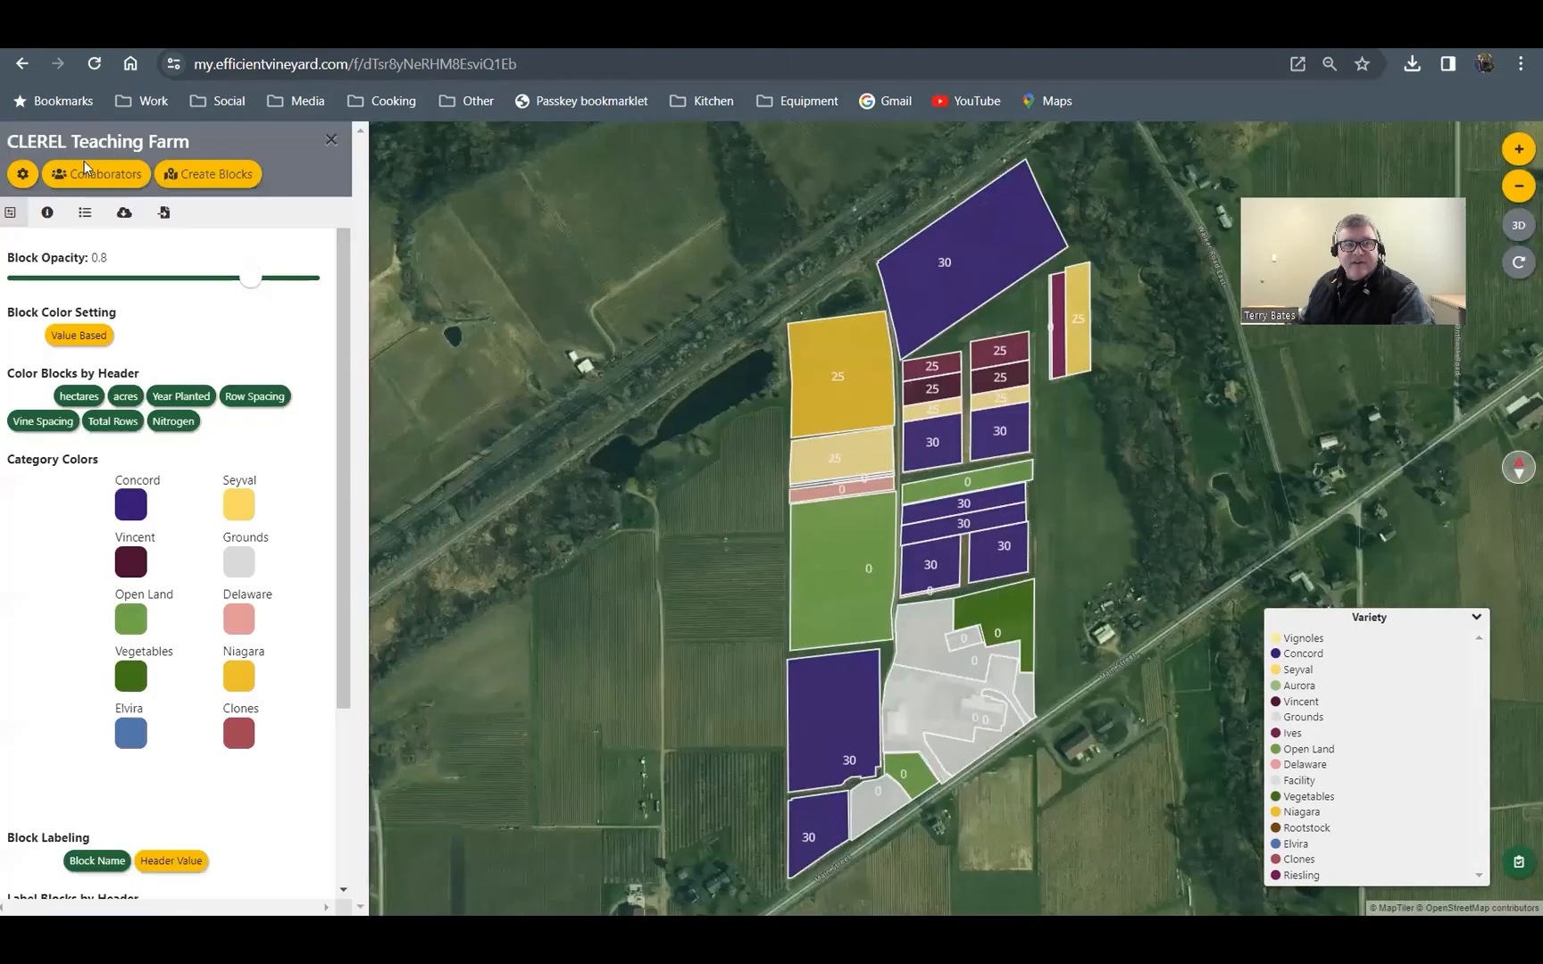
{"action": "left_click", "coordinate": [30, 173]}
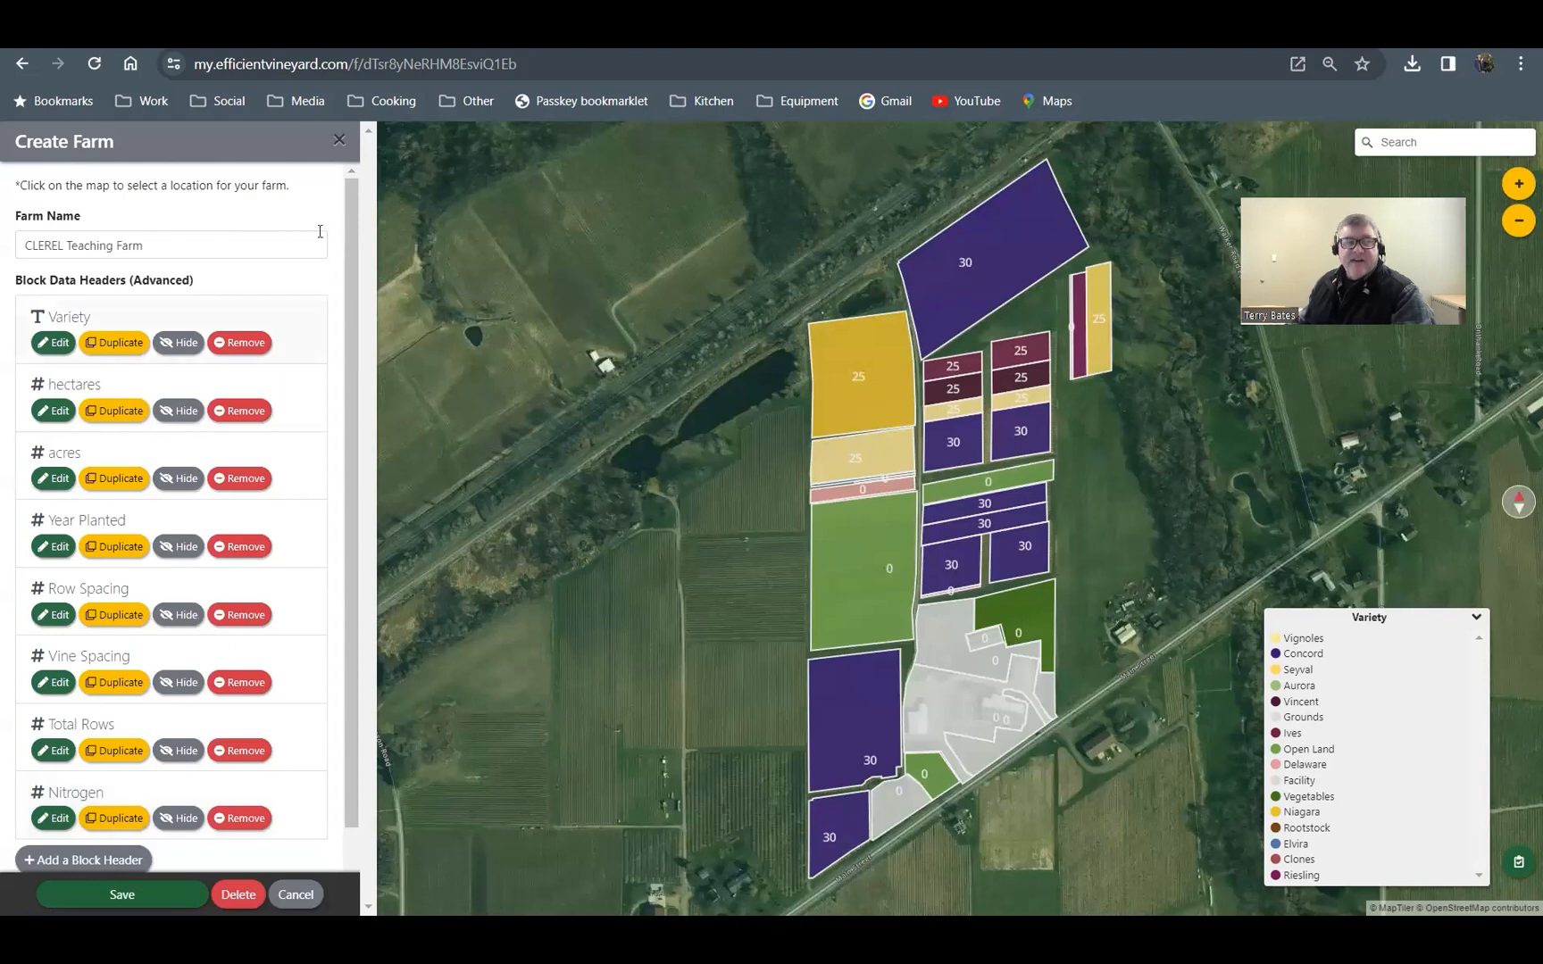
{"action": "left_click", "coordinate": [340, 143]}
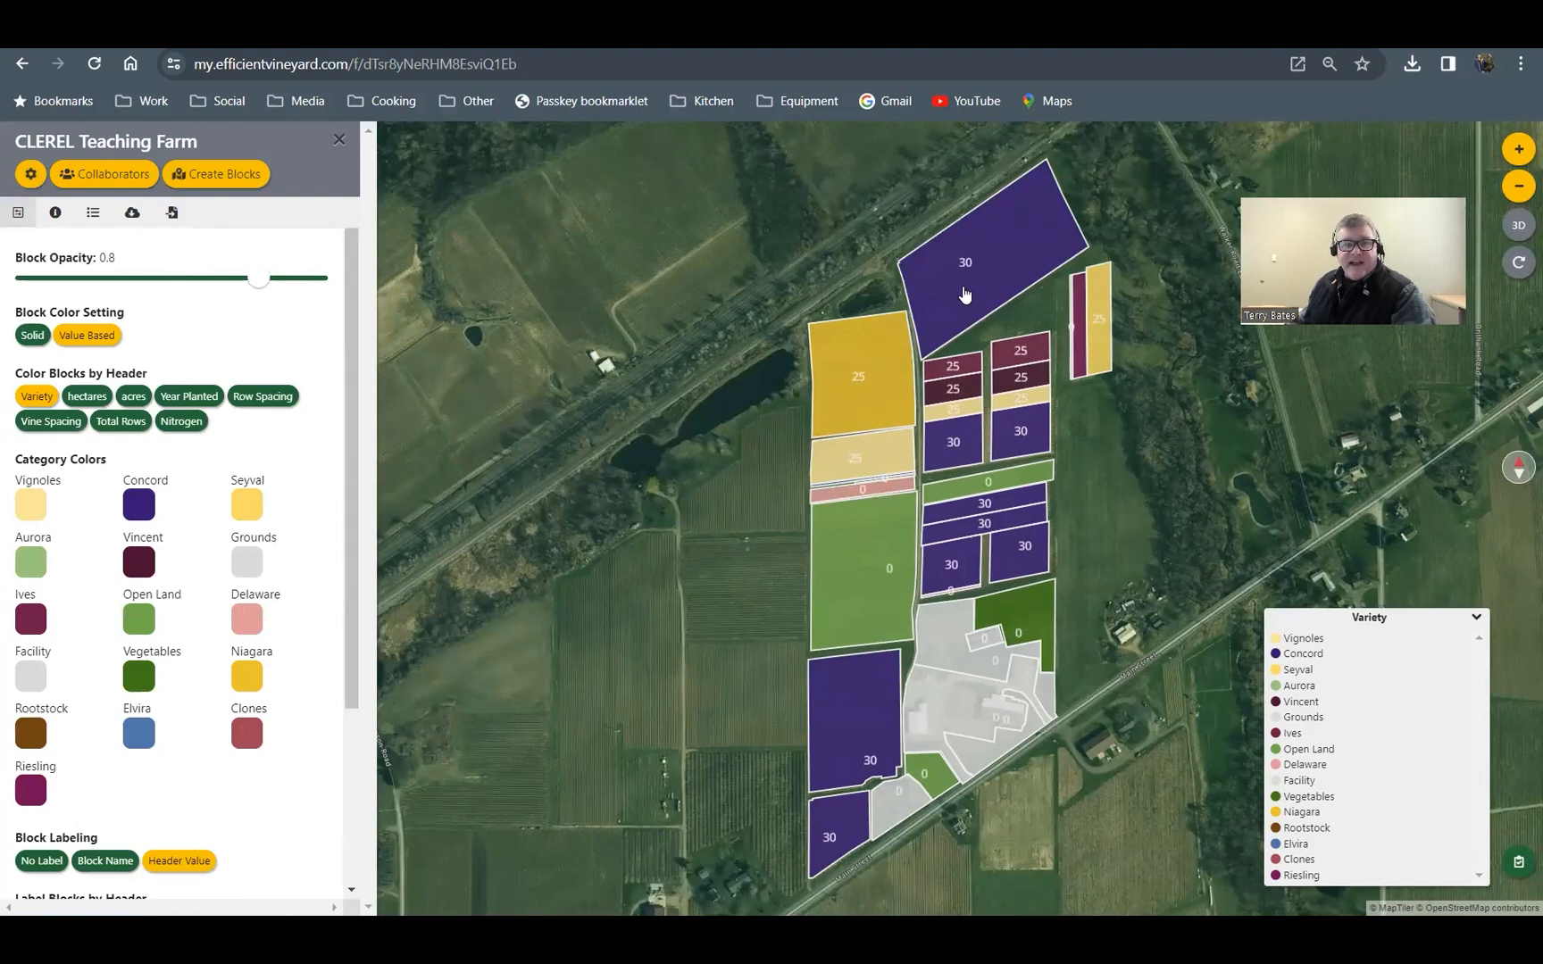
{"action": "left_click", "coordinate": [964, 293]}
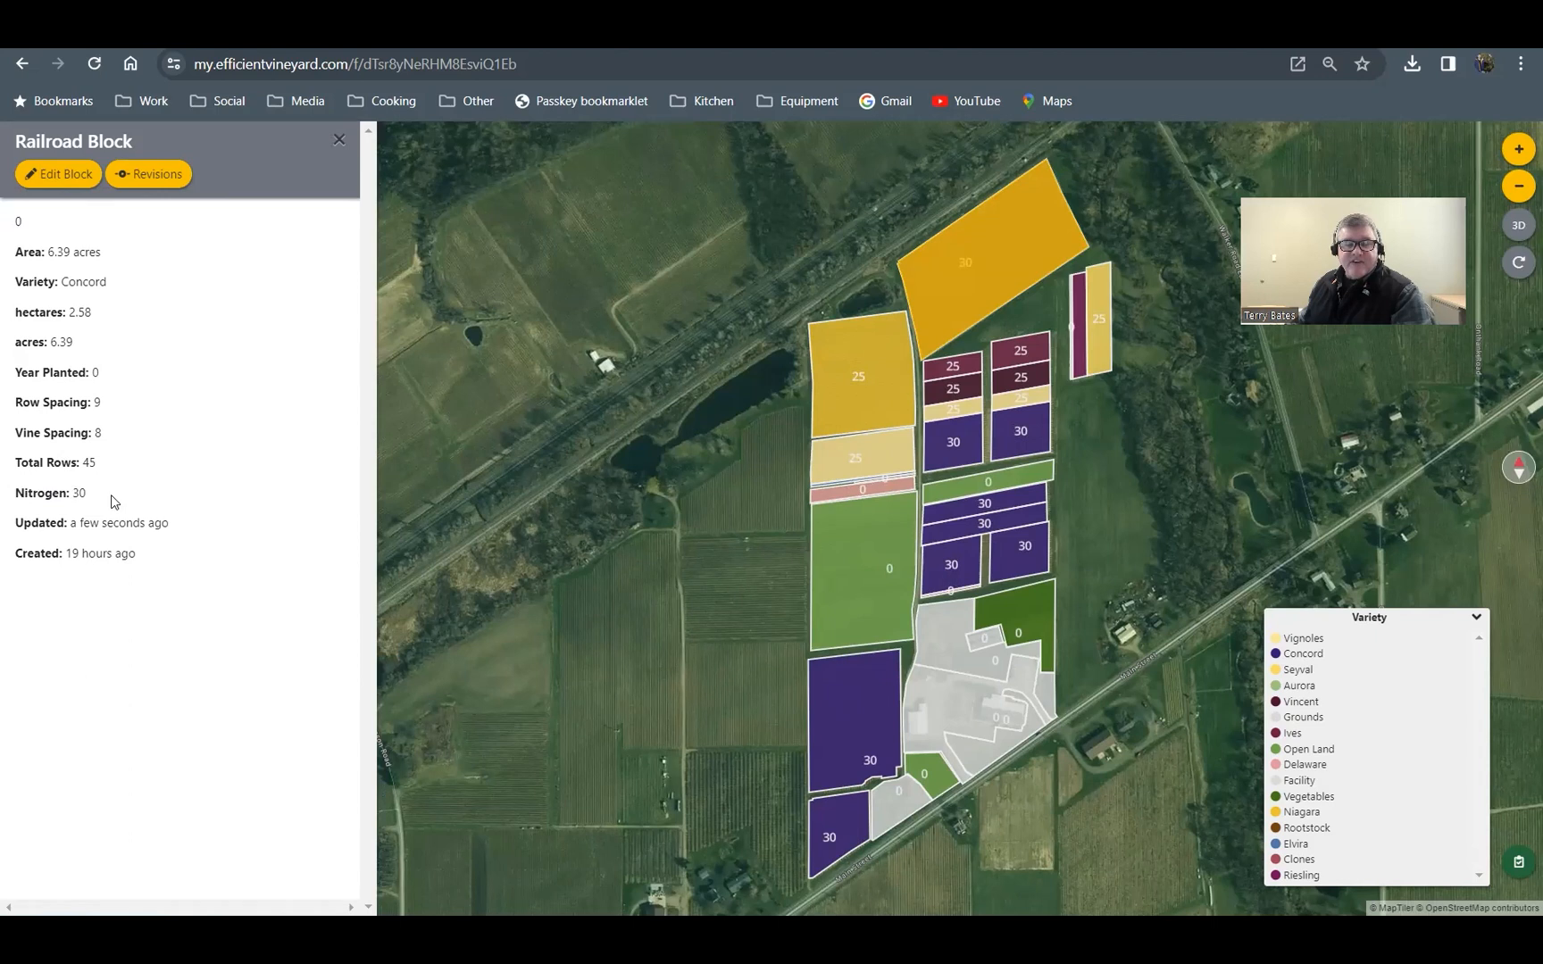
{"action": "left_click", "coordinate": [342, 139]}
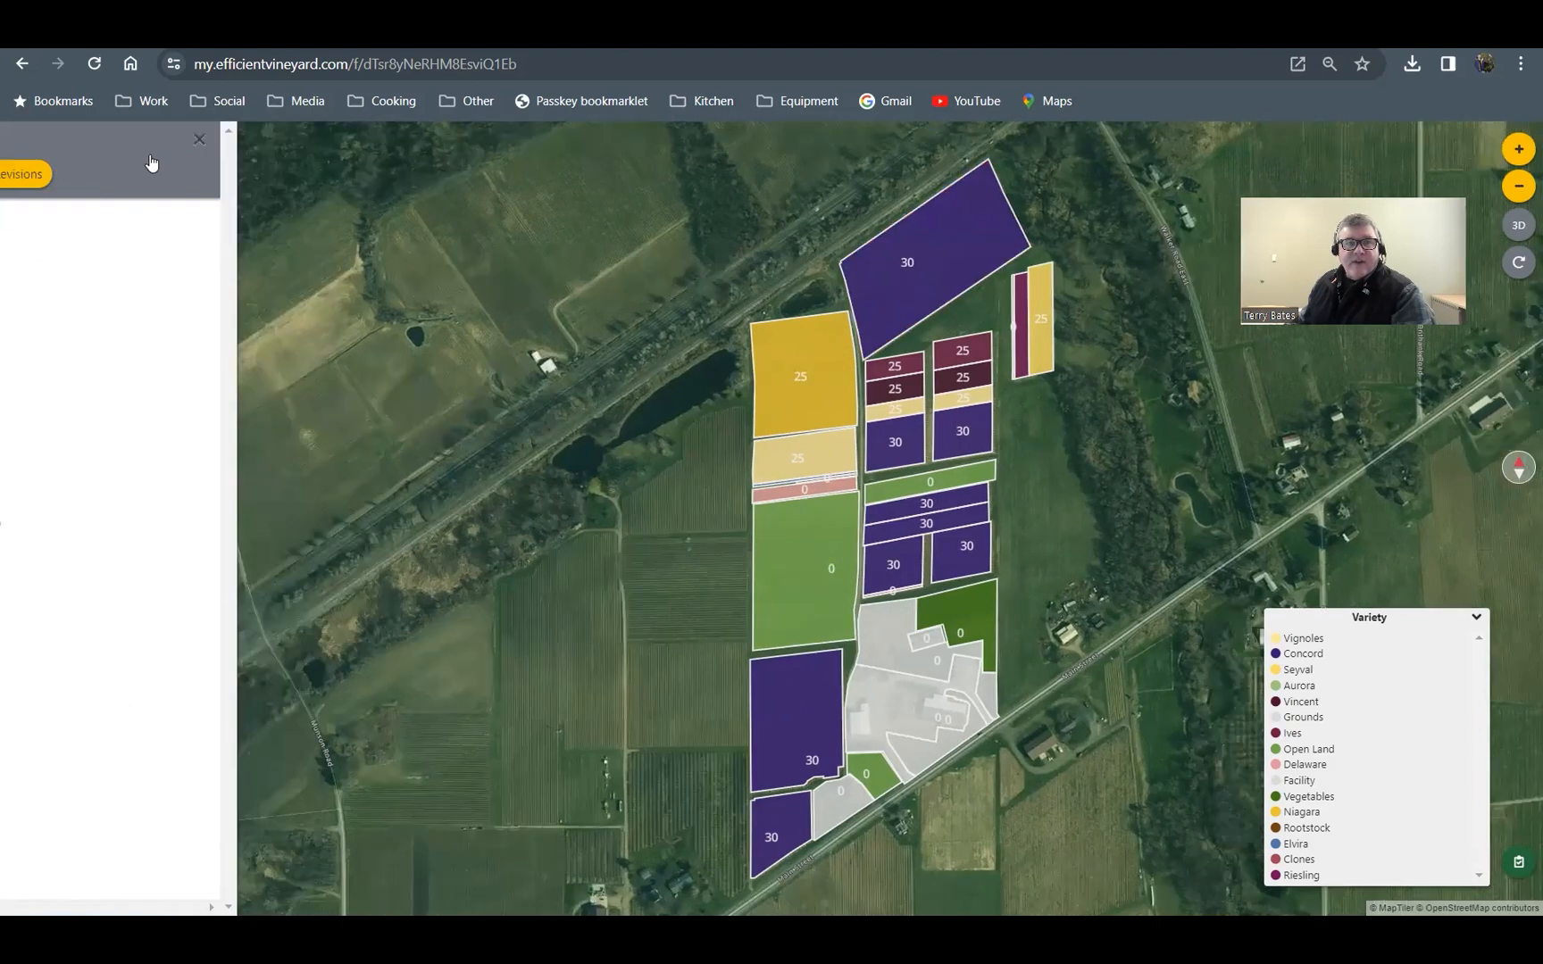
Step: View the farm's block table as a full-screen grid and beside the map, and close it
{"action": "left_click", "coordinate": [69, 152]}
{"action": "left_click", "coordinate": [89, 212]}
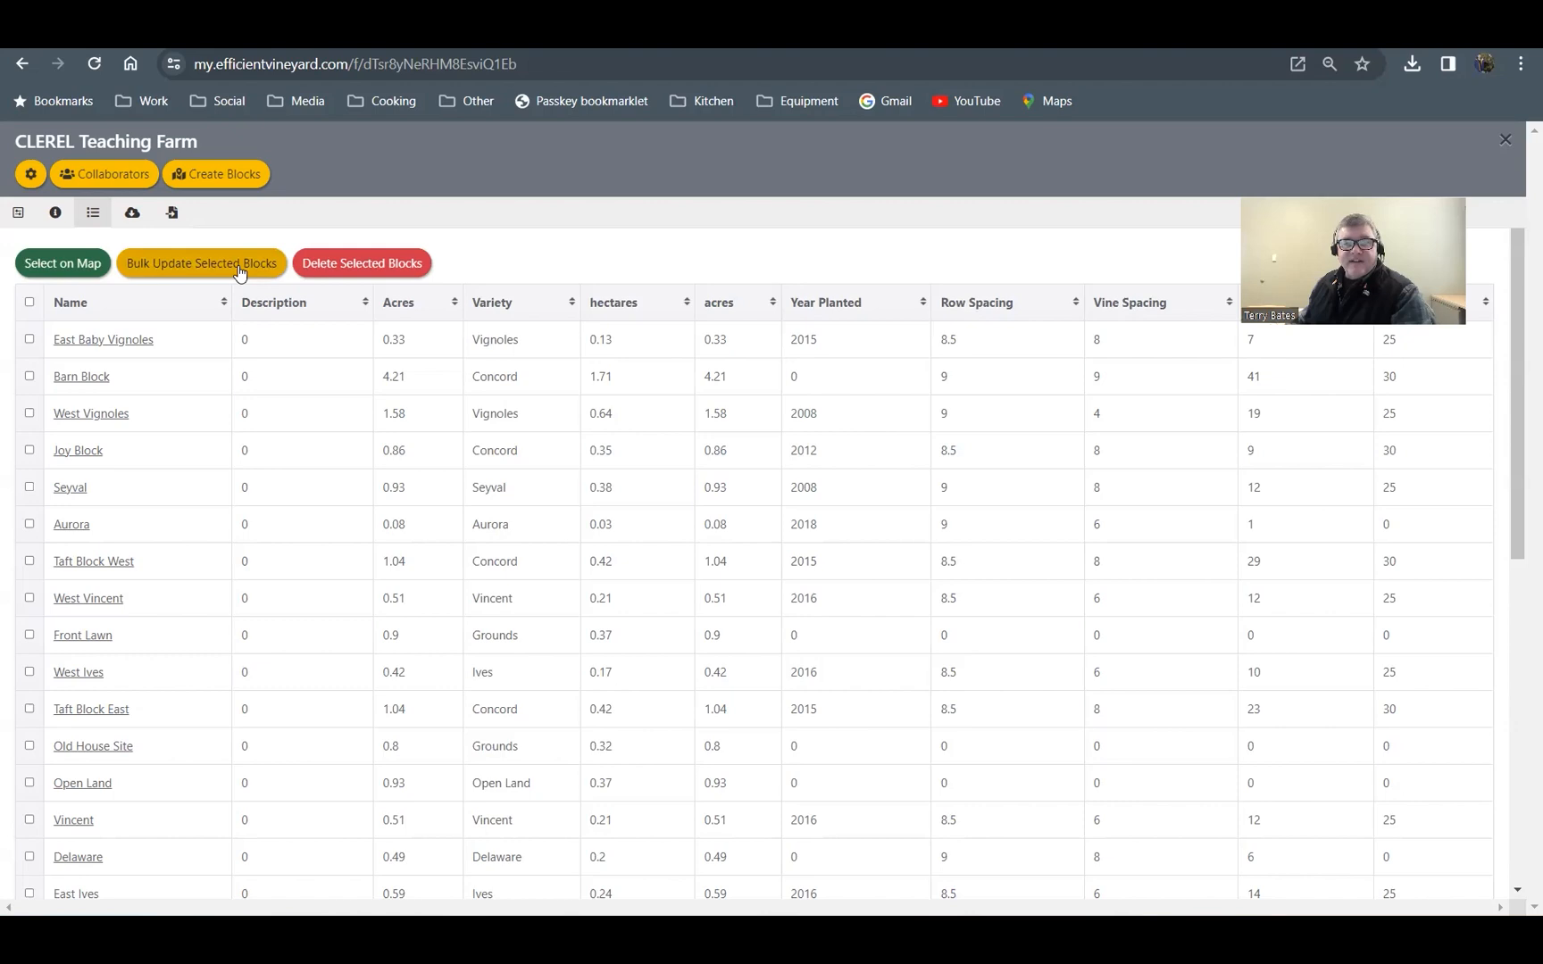
{"action": "left_click", "coordinate": [71, 267]}
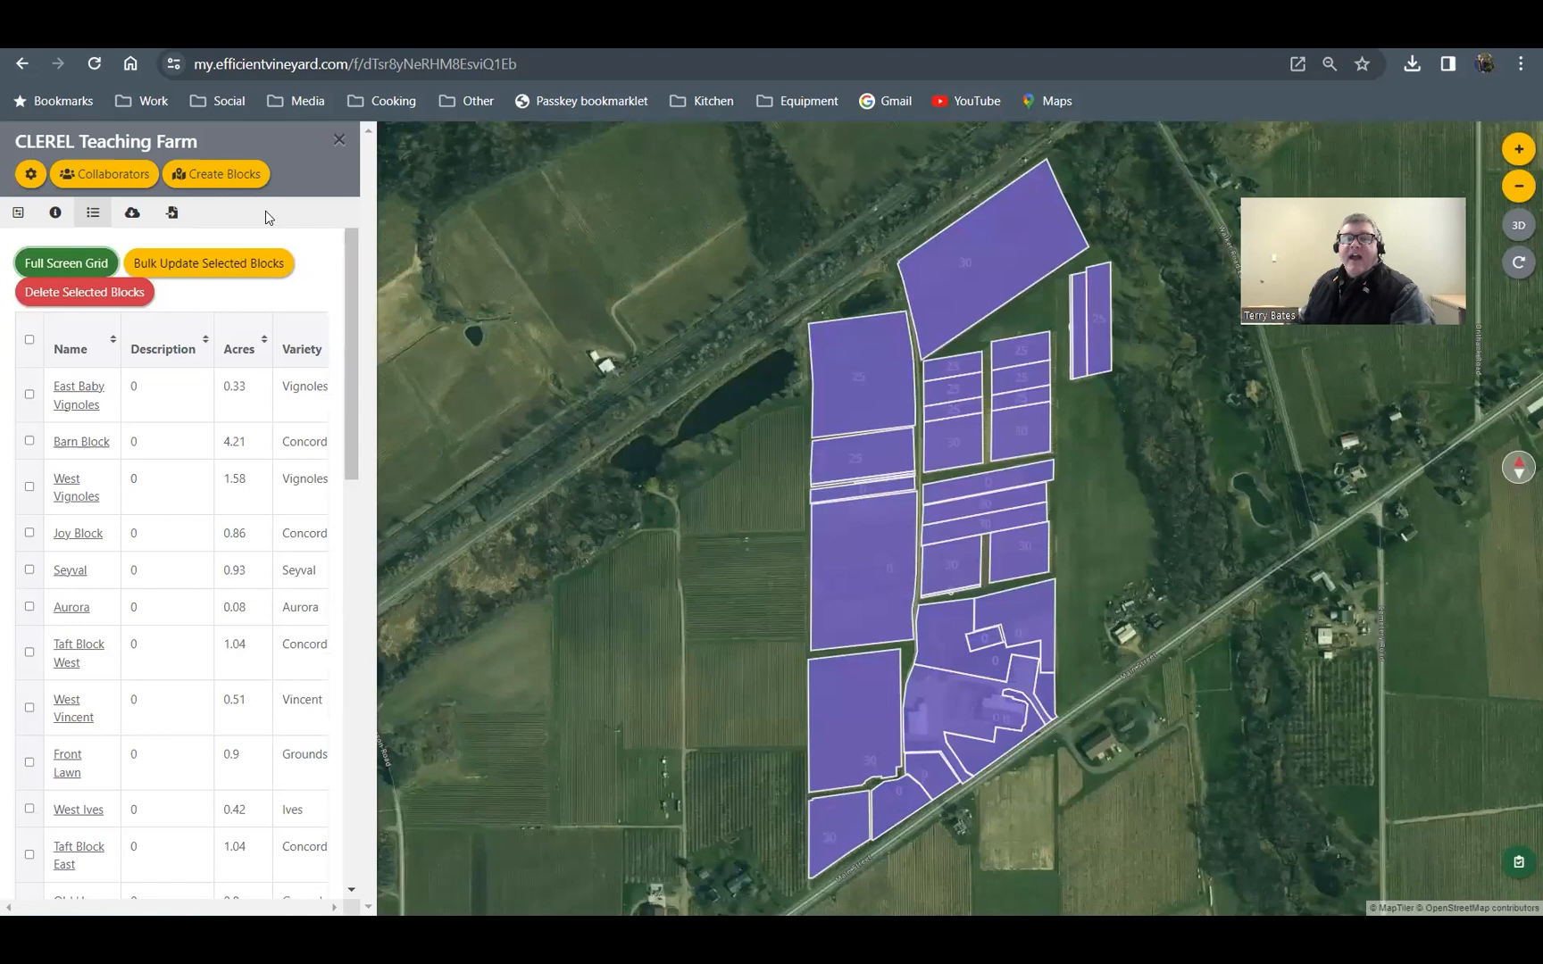
{"action": "left_click", "coordinate": [338, 140]}
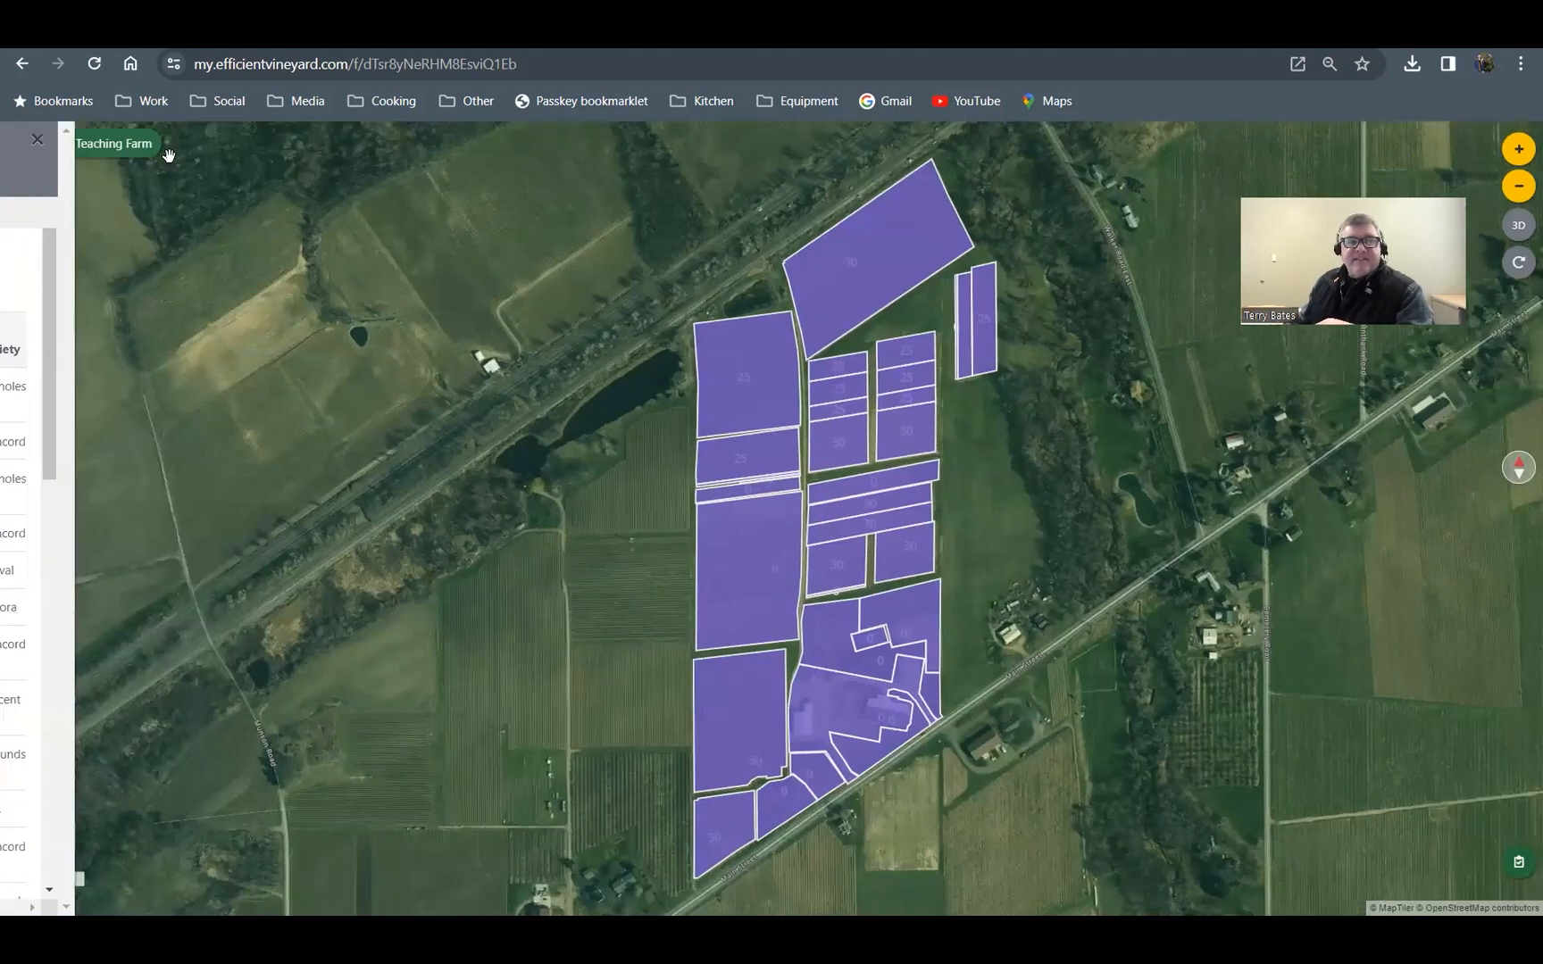
Step: Preview the blocks colored by Nitrogen and look at the farm's collaborator settings without inviting anyone
{"action": "left_click", "coordinate": [111, 142]}
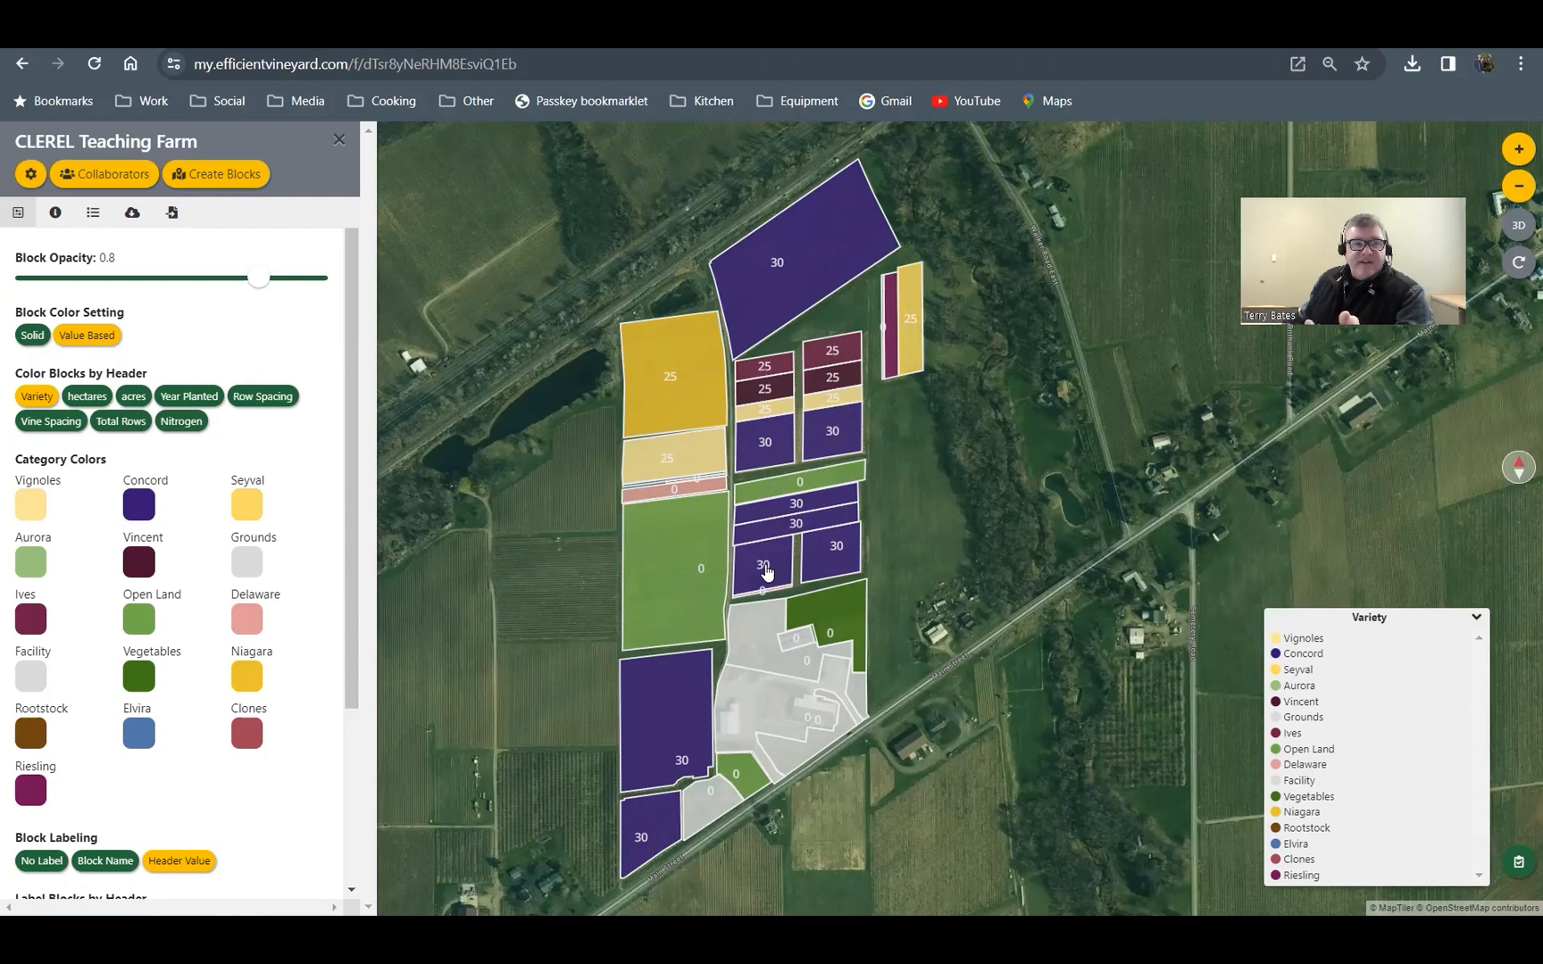
{"action": "left_click", "coordinate": [189, 425]}
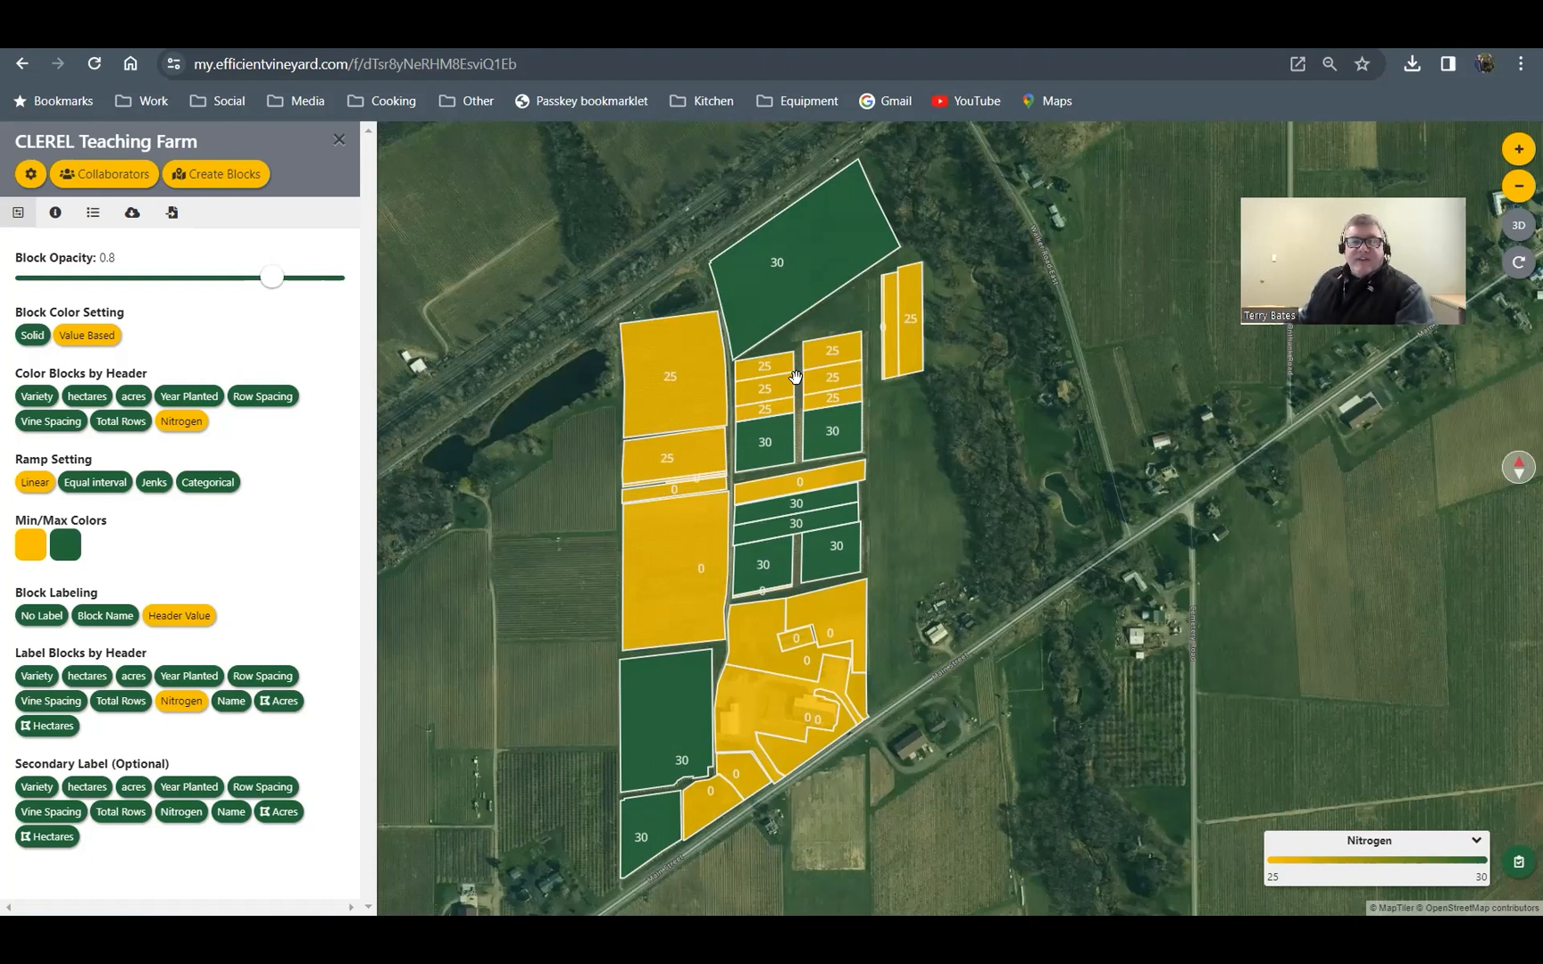
{"action": "left_click", "coordinate": [109, 175]}
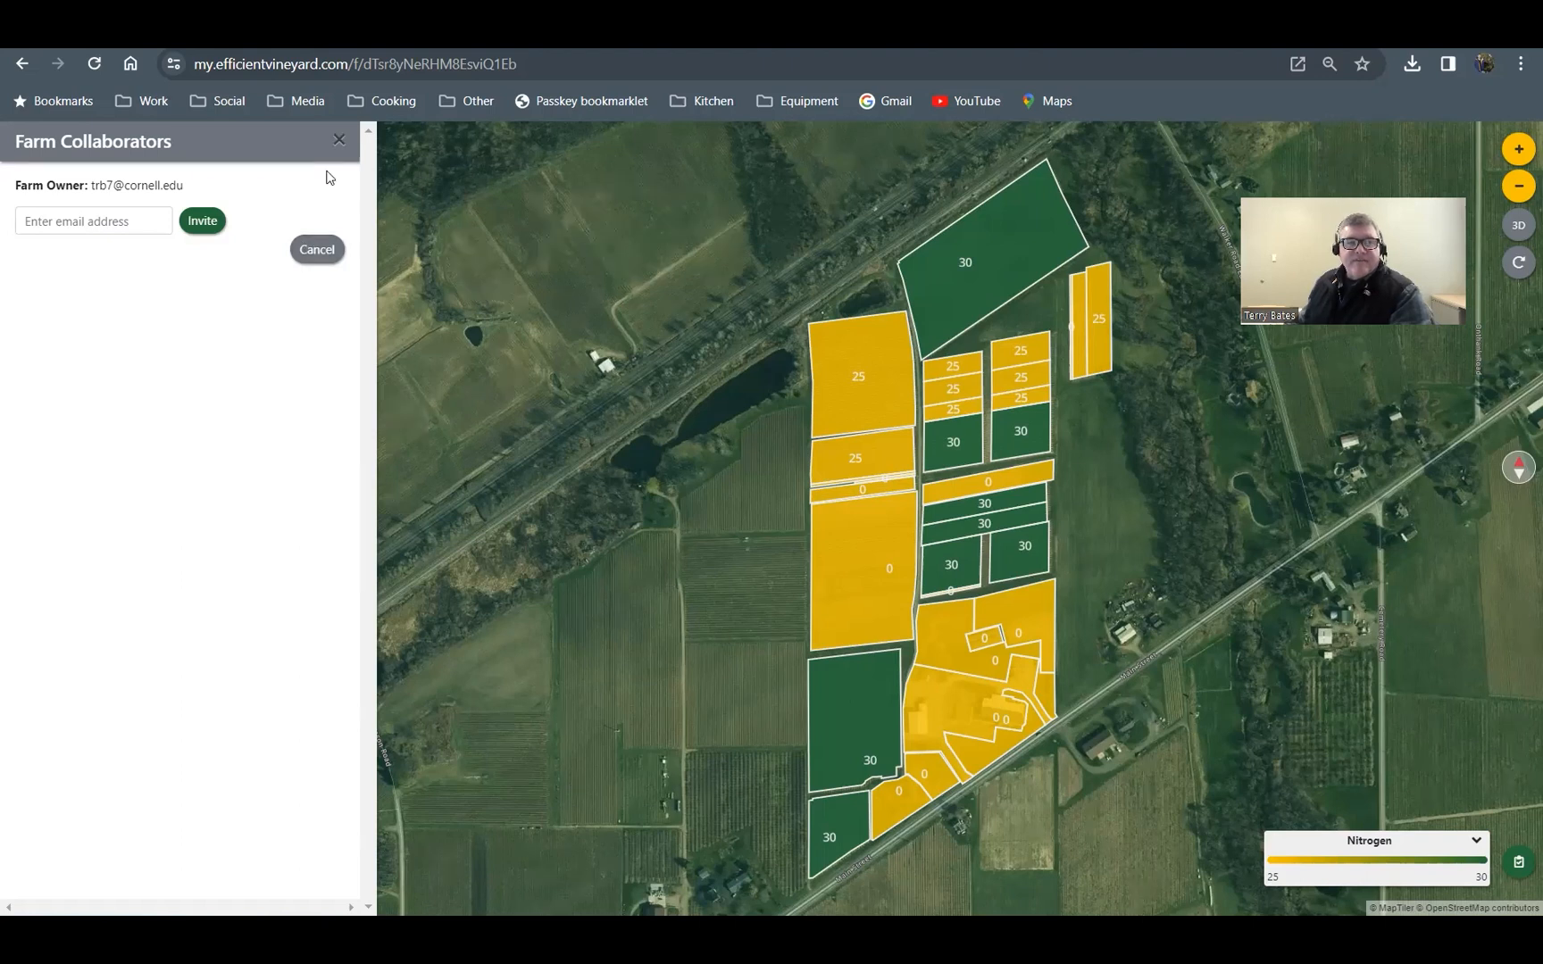
{"action": "left_click", "coordinate": [339, 143]}
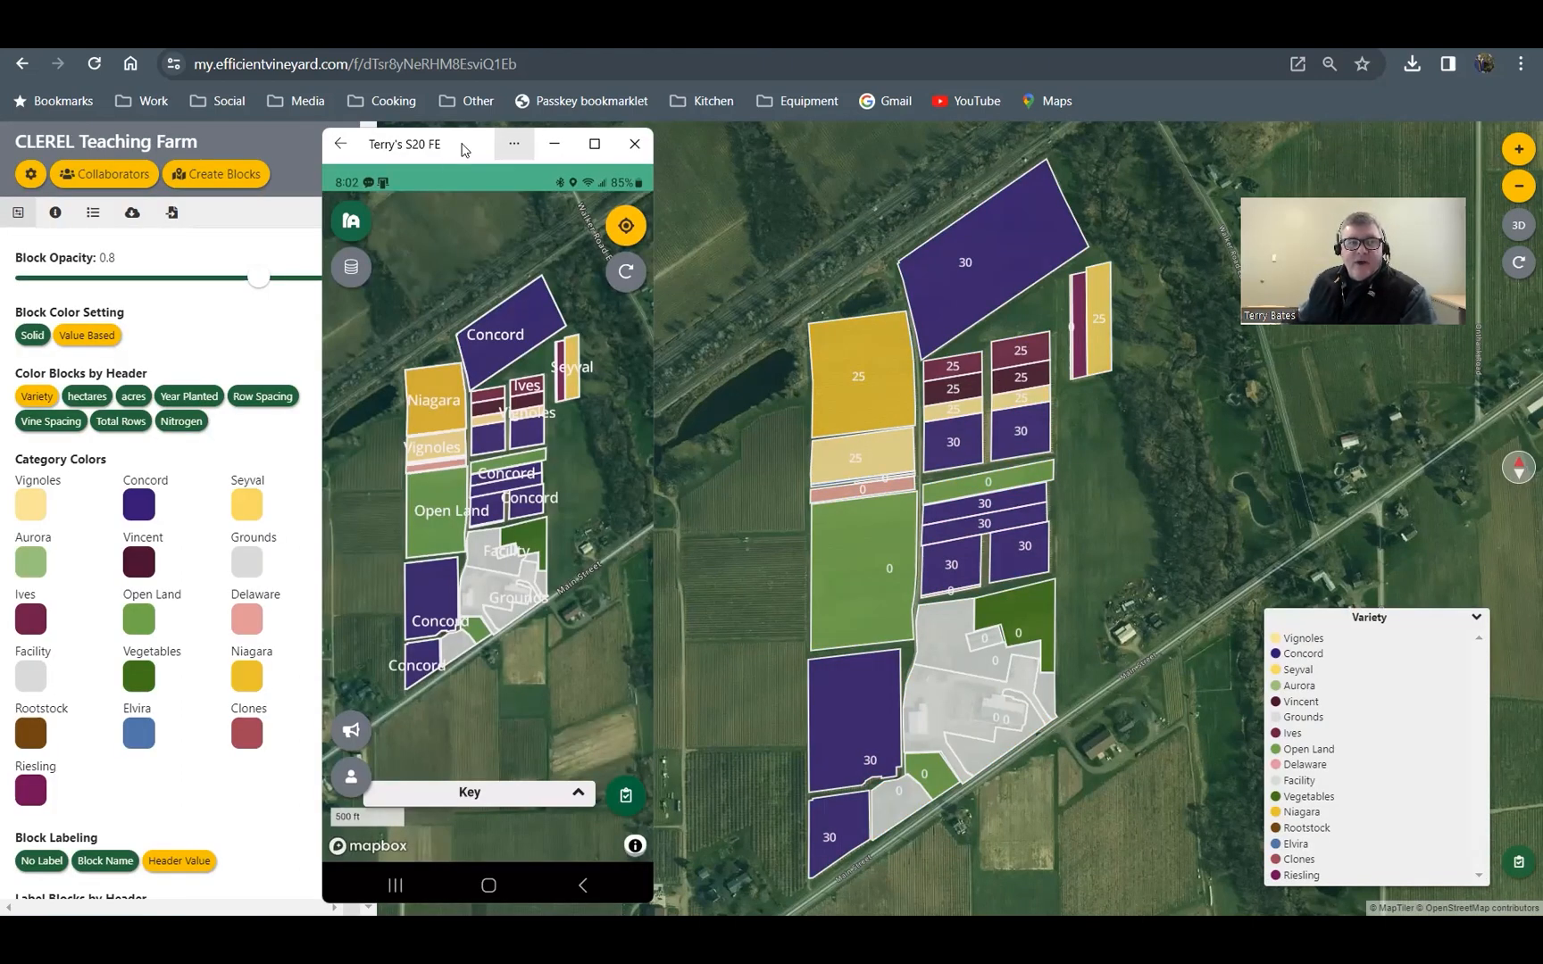
Step: Switch to the mirrored phone window, place it beside the browser's farm blocks, and enlarge its map slightly
{"action": "left_click_drag", "start_coordinate": [469, 152], "coordinate": [475, 157]}
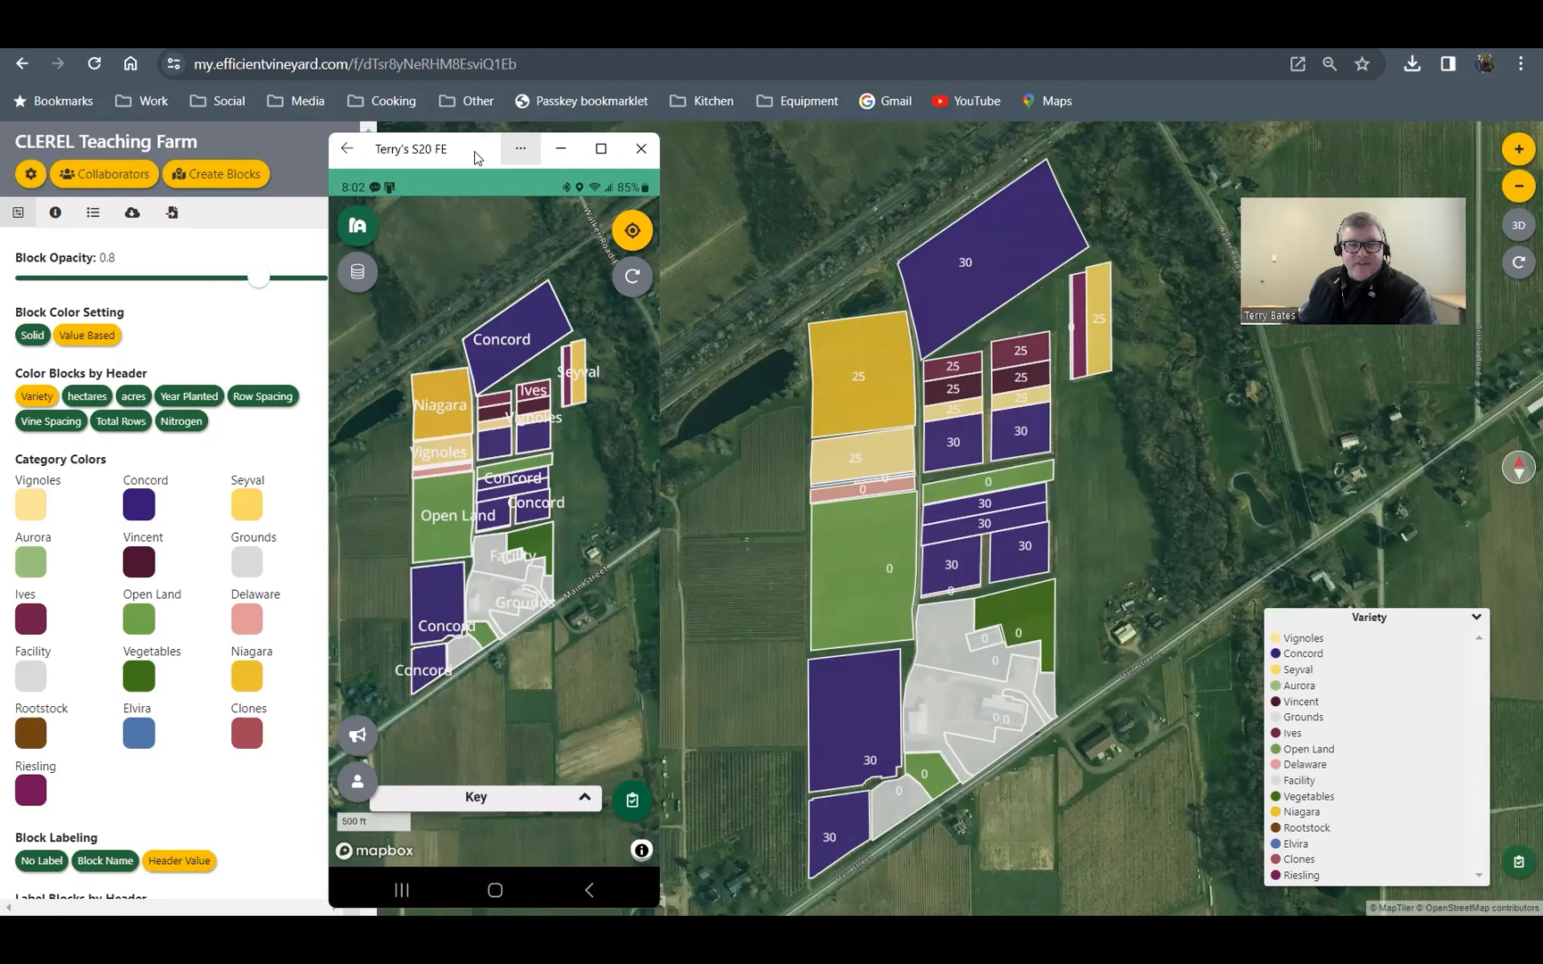
{"action": "left_click_drag", "start_coordinate": [474, 151], "coordinate": [479, 108]}
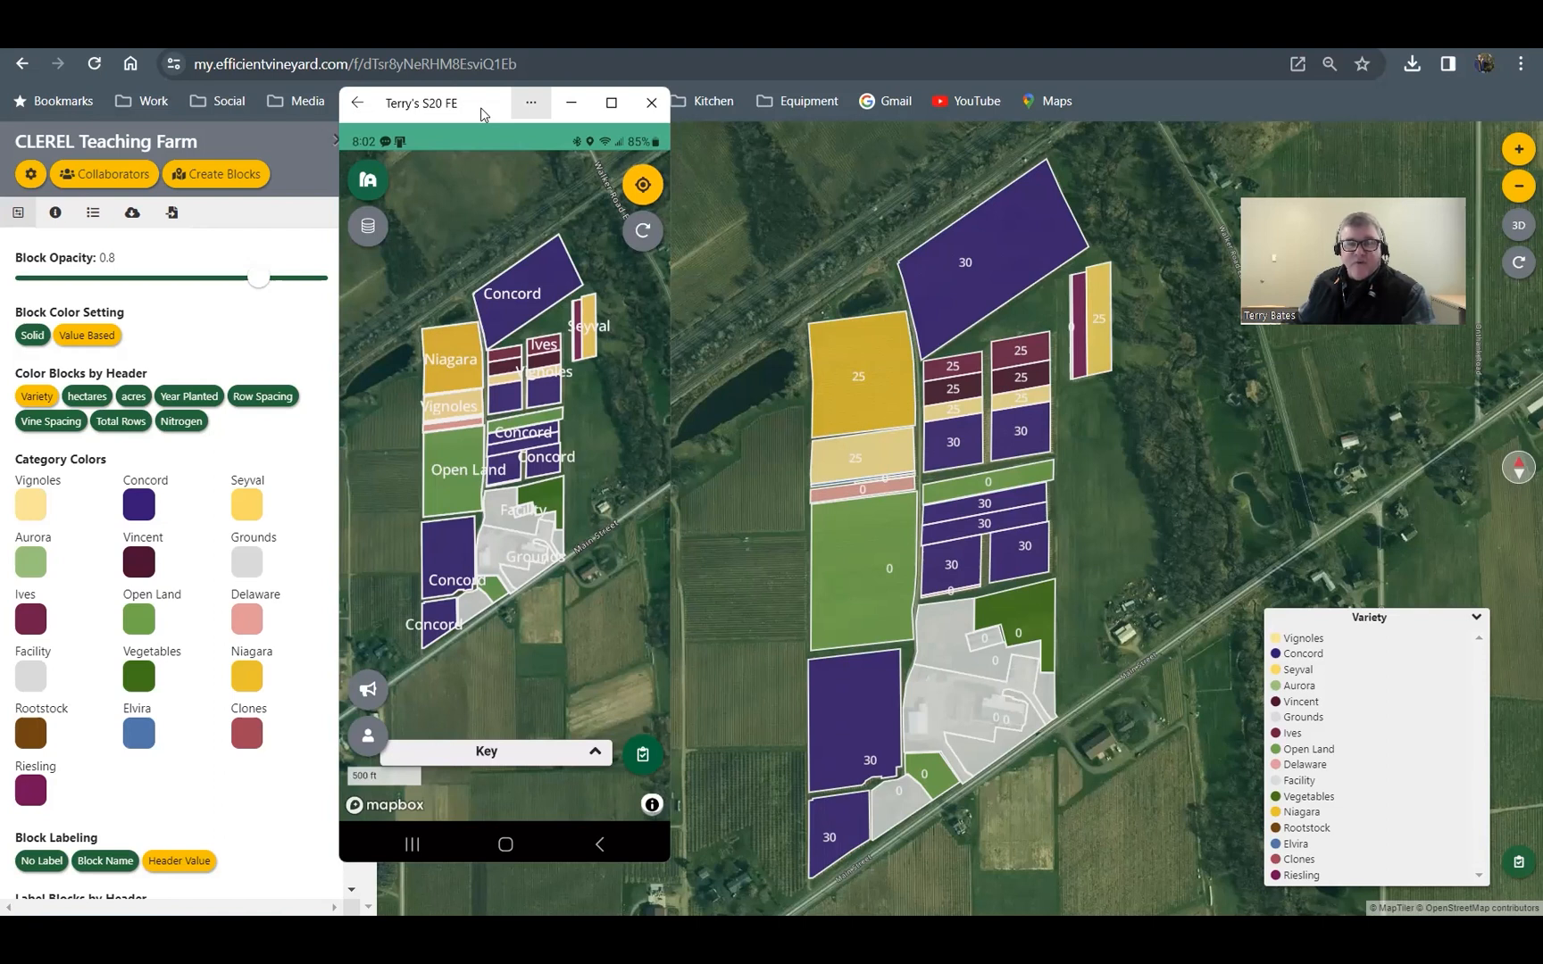
{"action": "scroll", "coordinate": [516, 362], "scroll_direction": "up", "scroll_amount": 1}
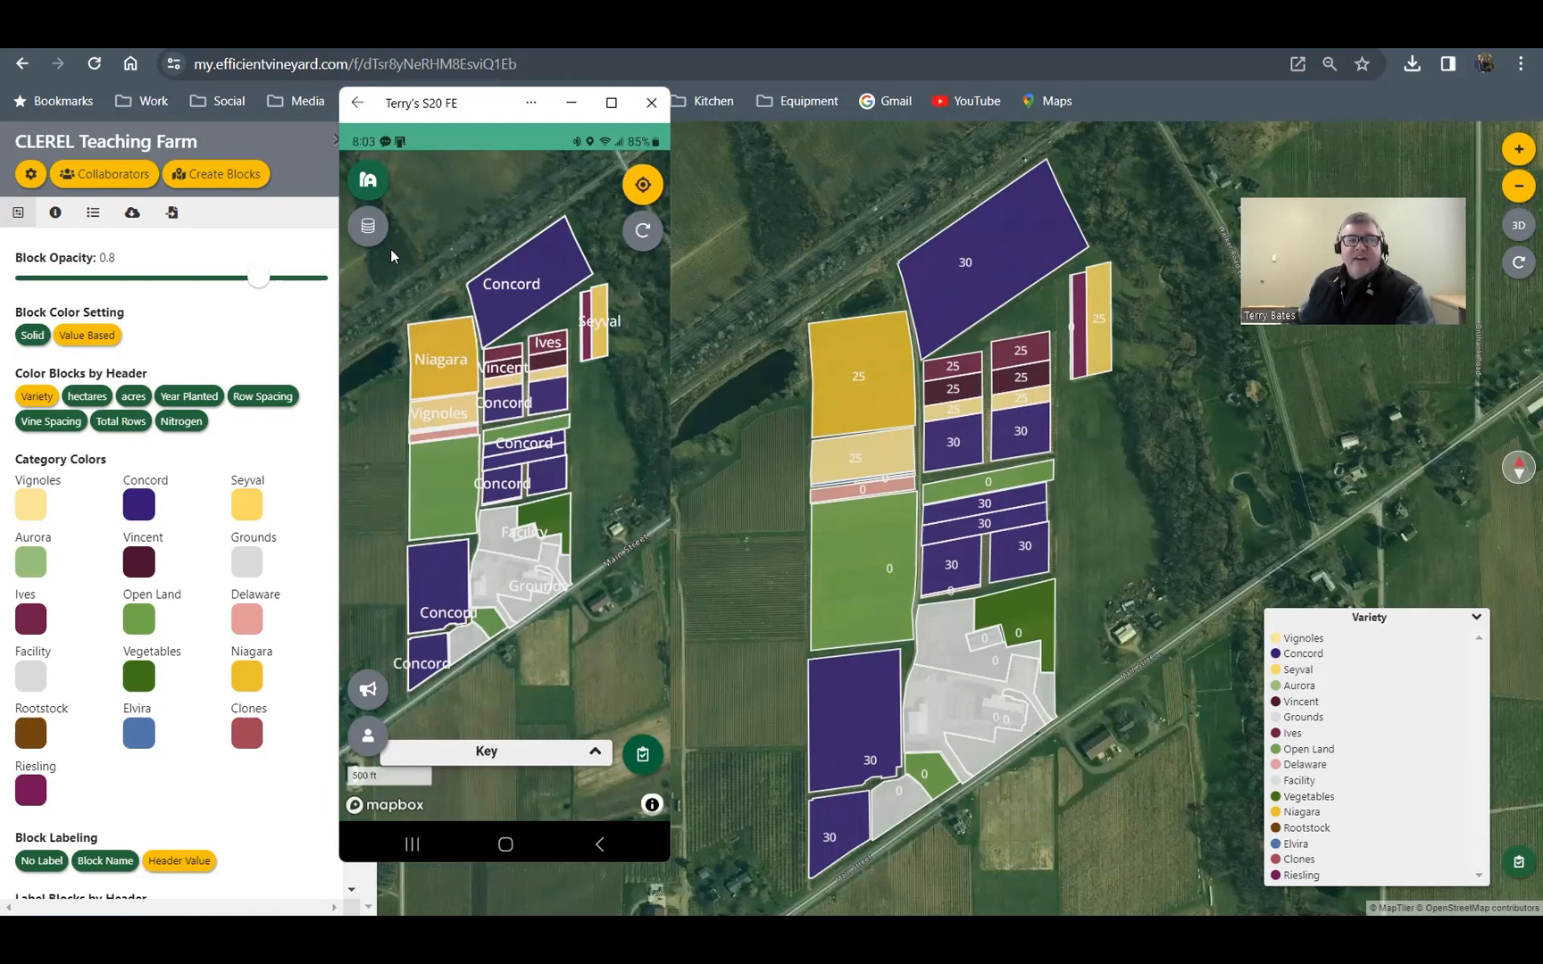
Step: Label the CLEREL Teaching Farm blocks by Nitrogen on the phone's map and close the farm settings
{"action": "left_click", "coordinate": [366, 182]}
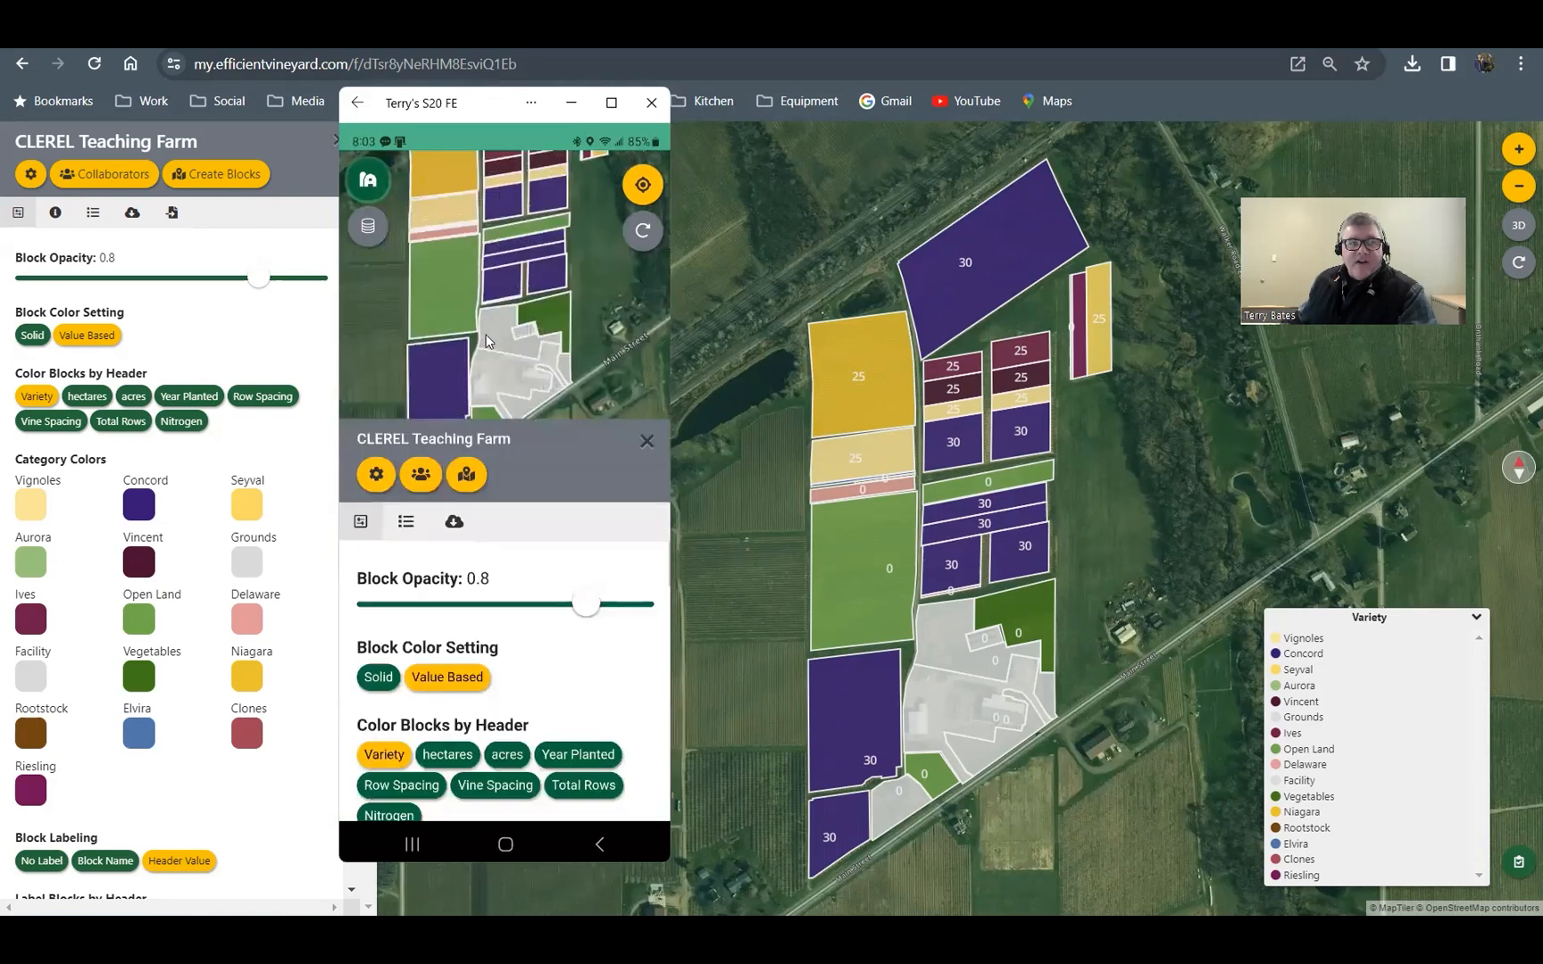
{"action": "scroll", "coordinate": [513, 576], "scroll_direction": "down", "scroll_amount": 5}
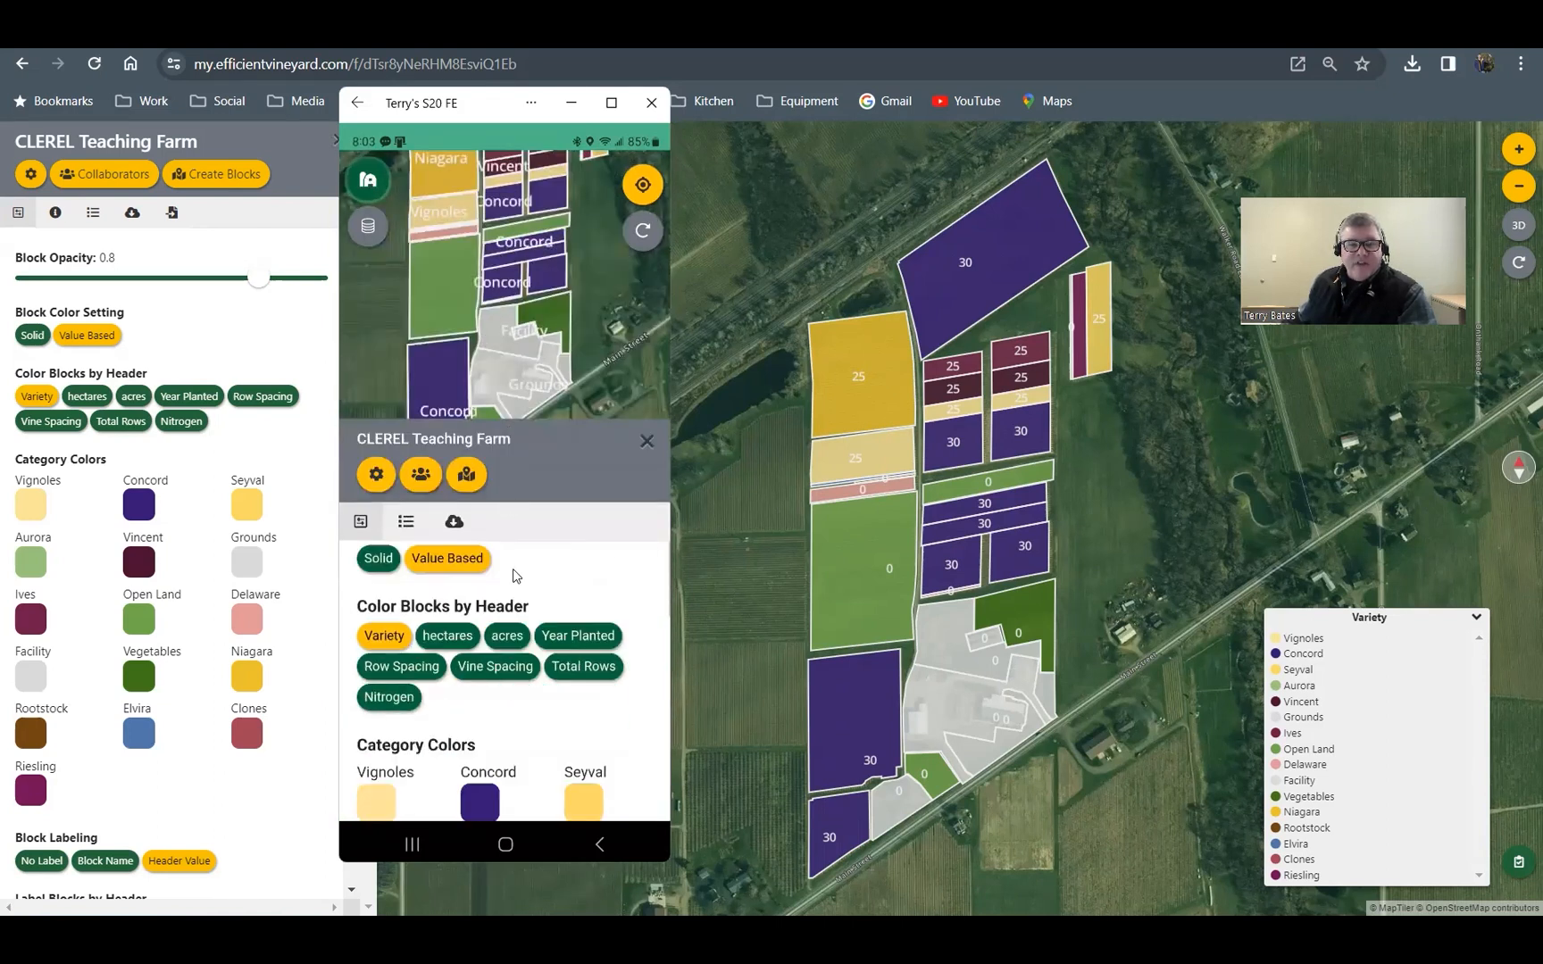
{"action": "scroll", "coordinate": [513, 576], "scroll_direction": "down", "scroll_amount": 8}
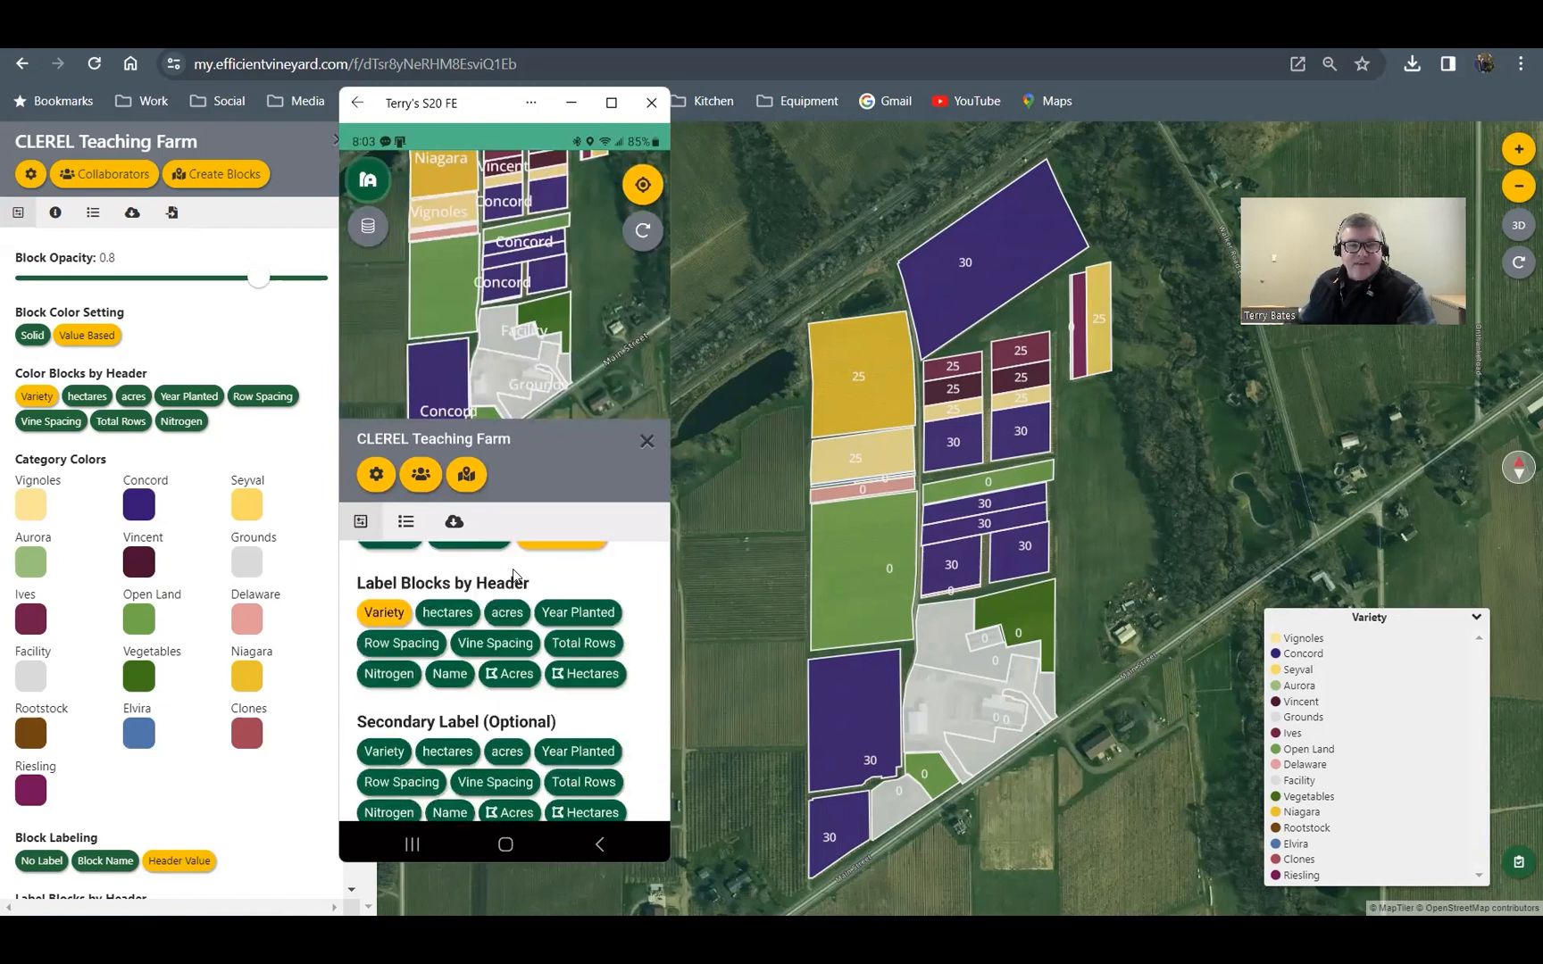
{"action": "left_click", "coordinate": [390, 674]}
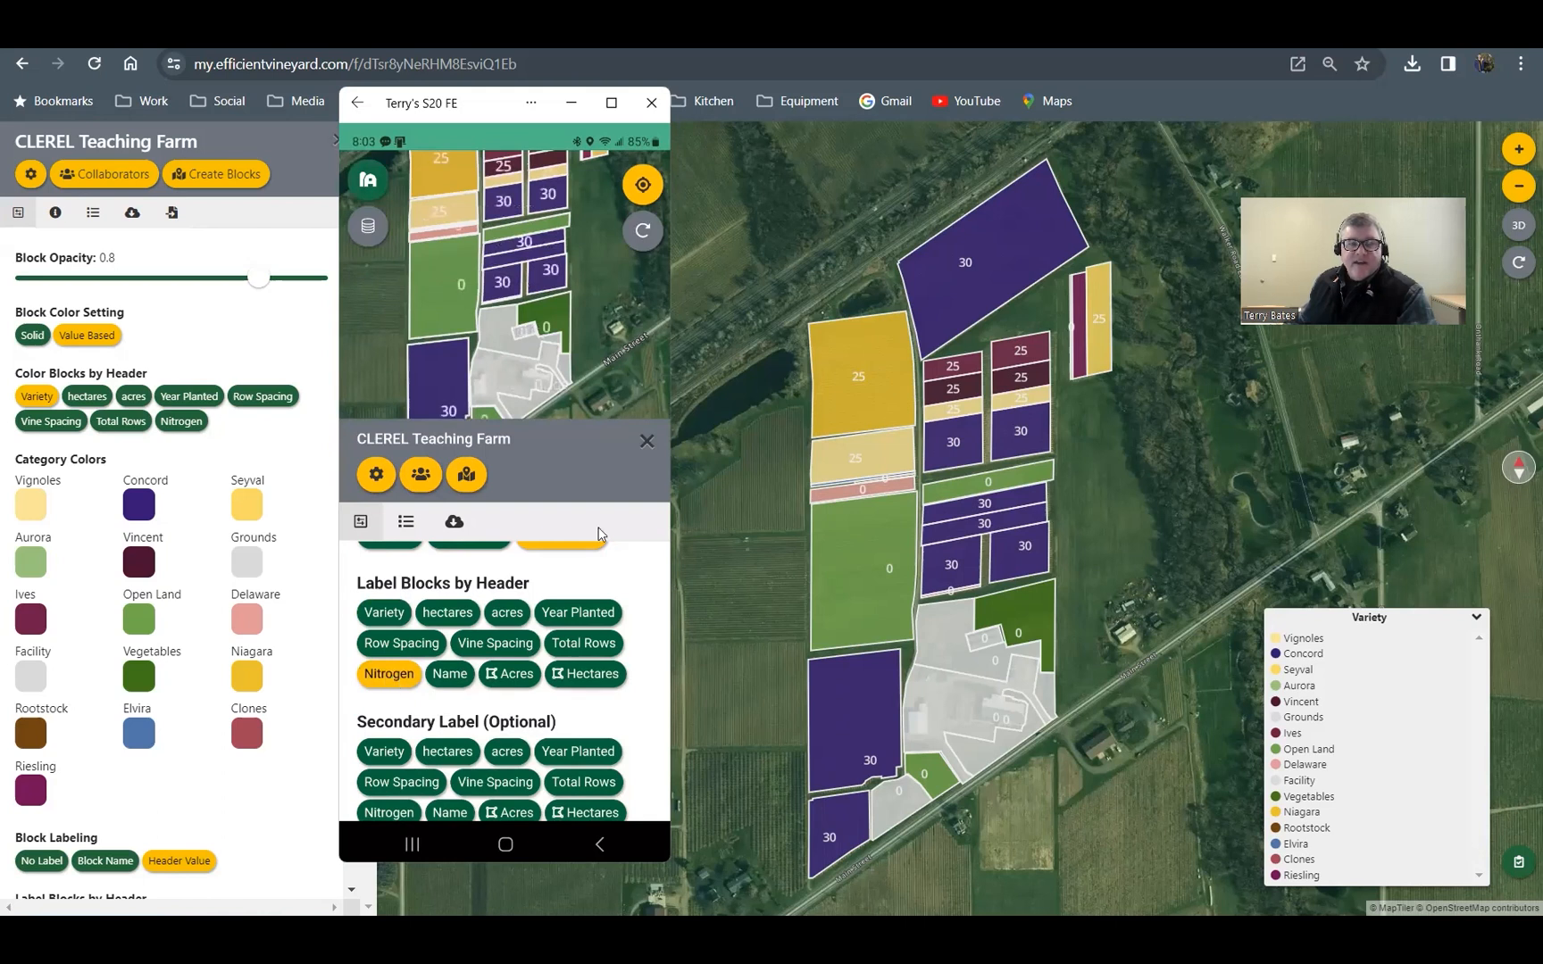
{"action": "left_click", "coordinate": [646, 442]}
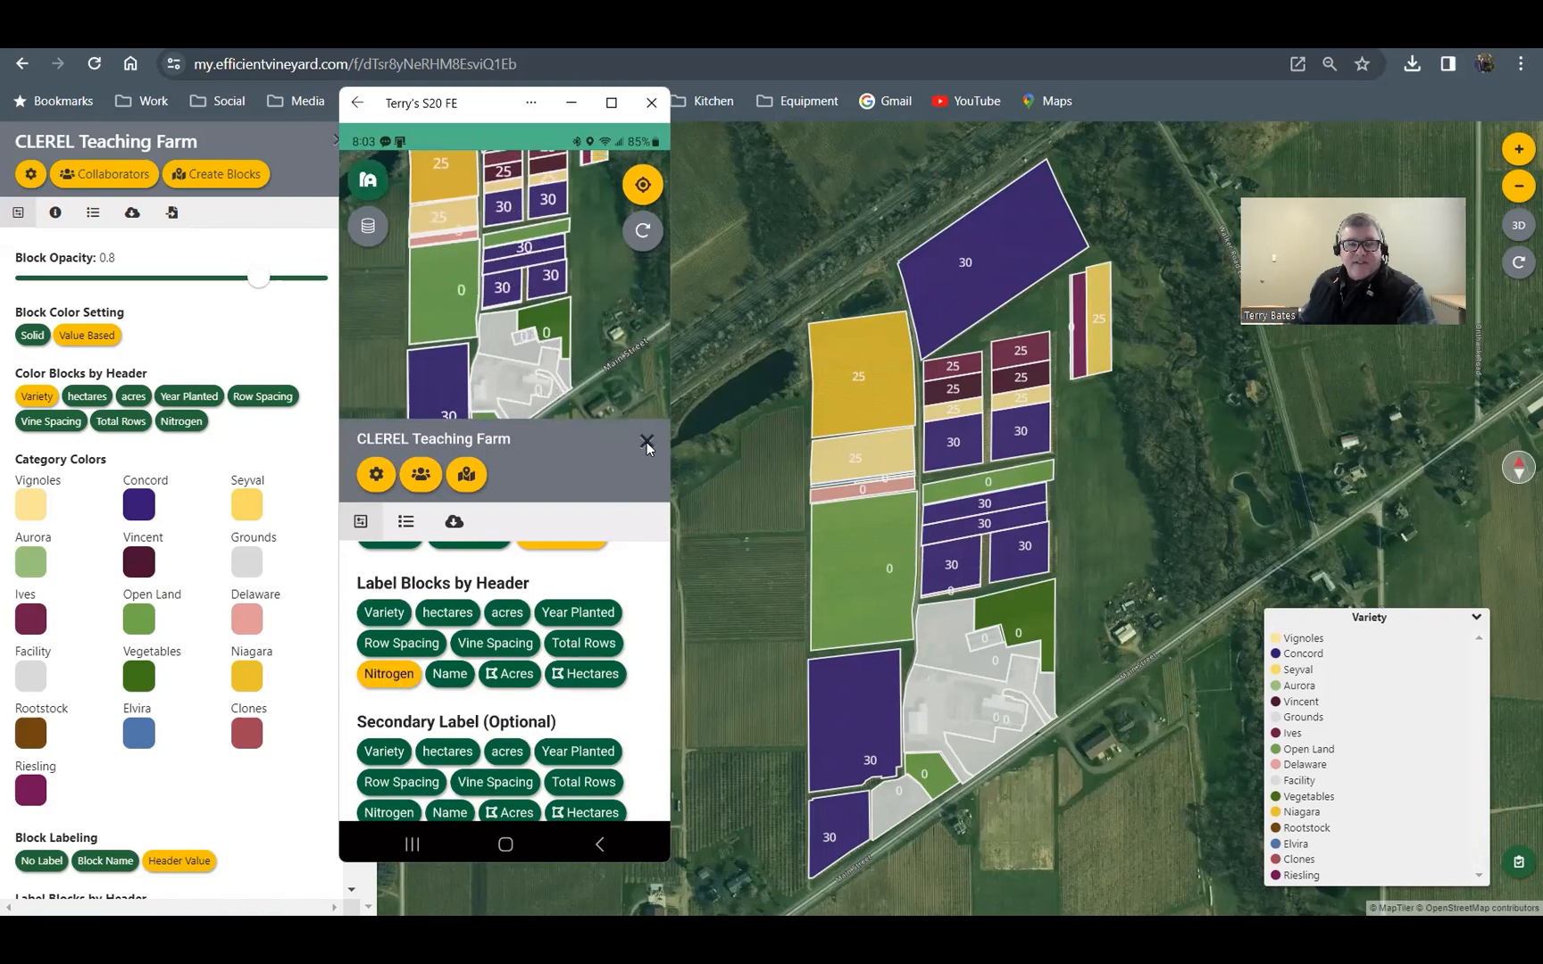
{"action": "left_click", "coordinate": [594, 435]}
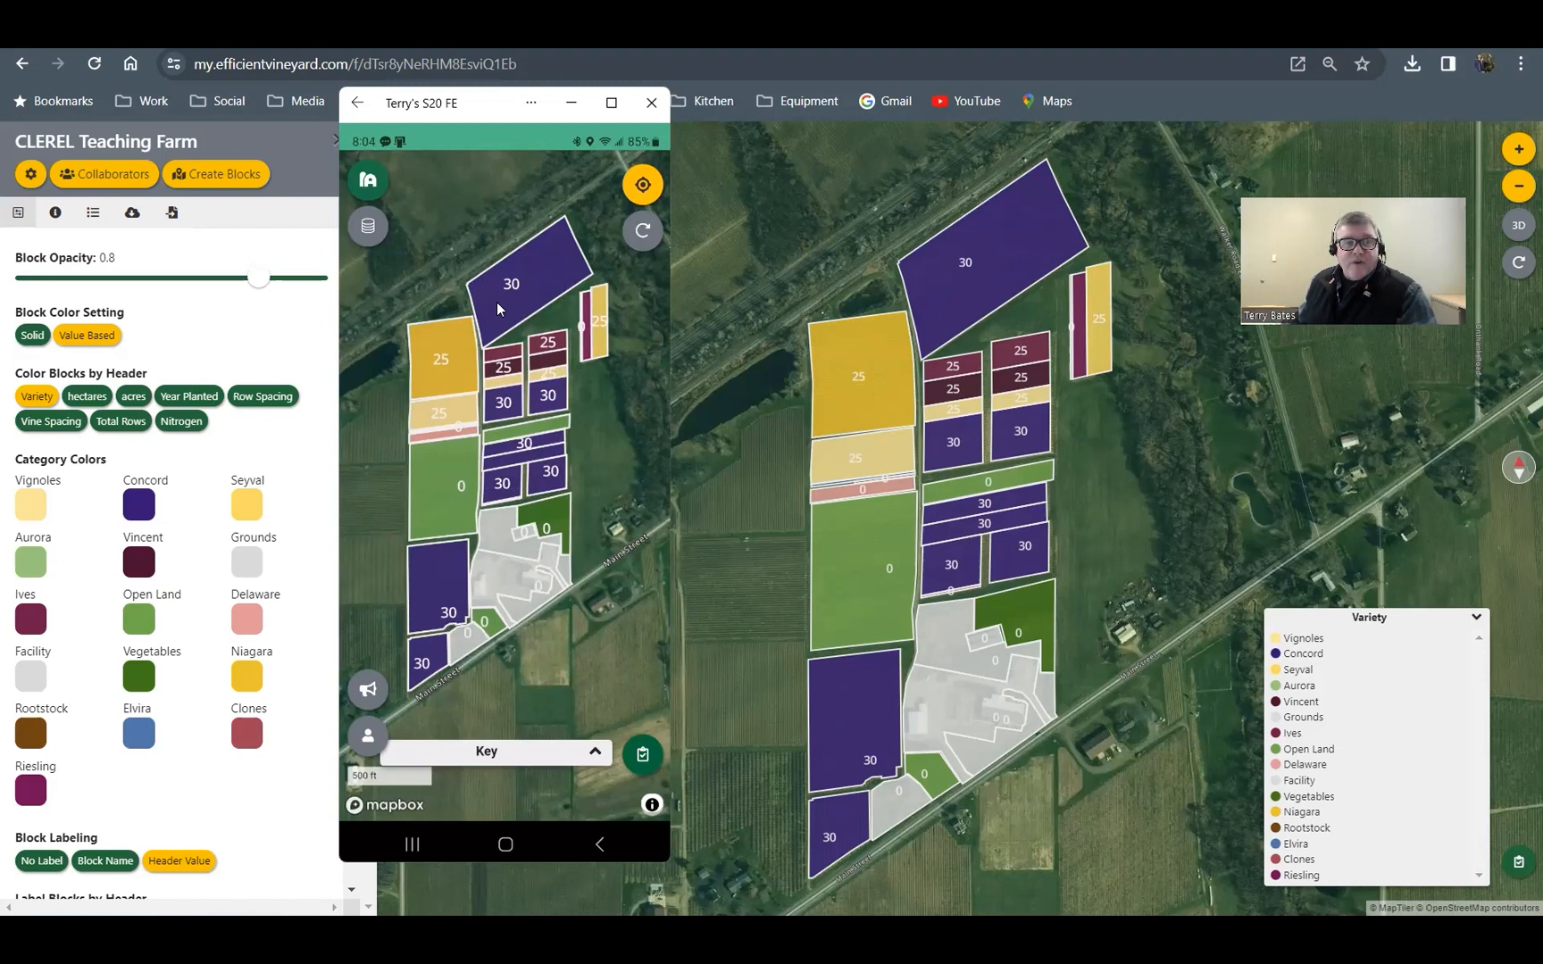
Step: Open the Railroad Block for editing on the phone and set its Nitrogen value to 50
{"action": "left_click", "coordinate": [550, 271]}
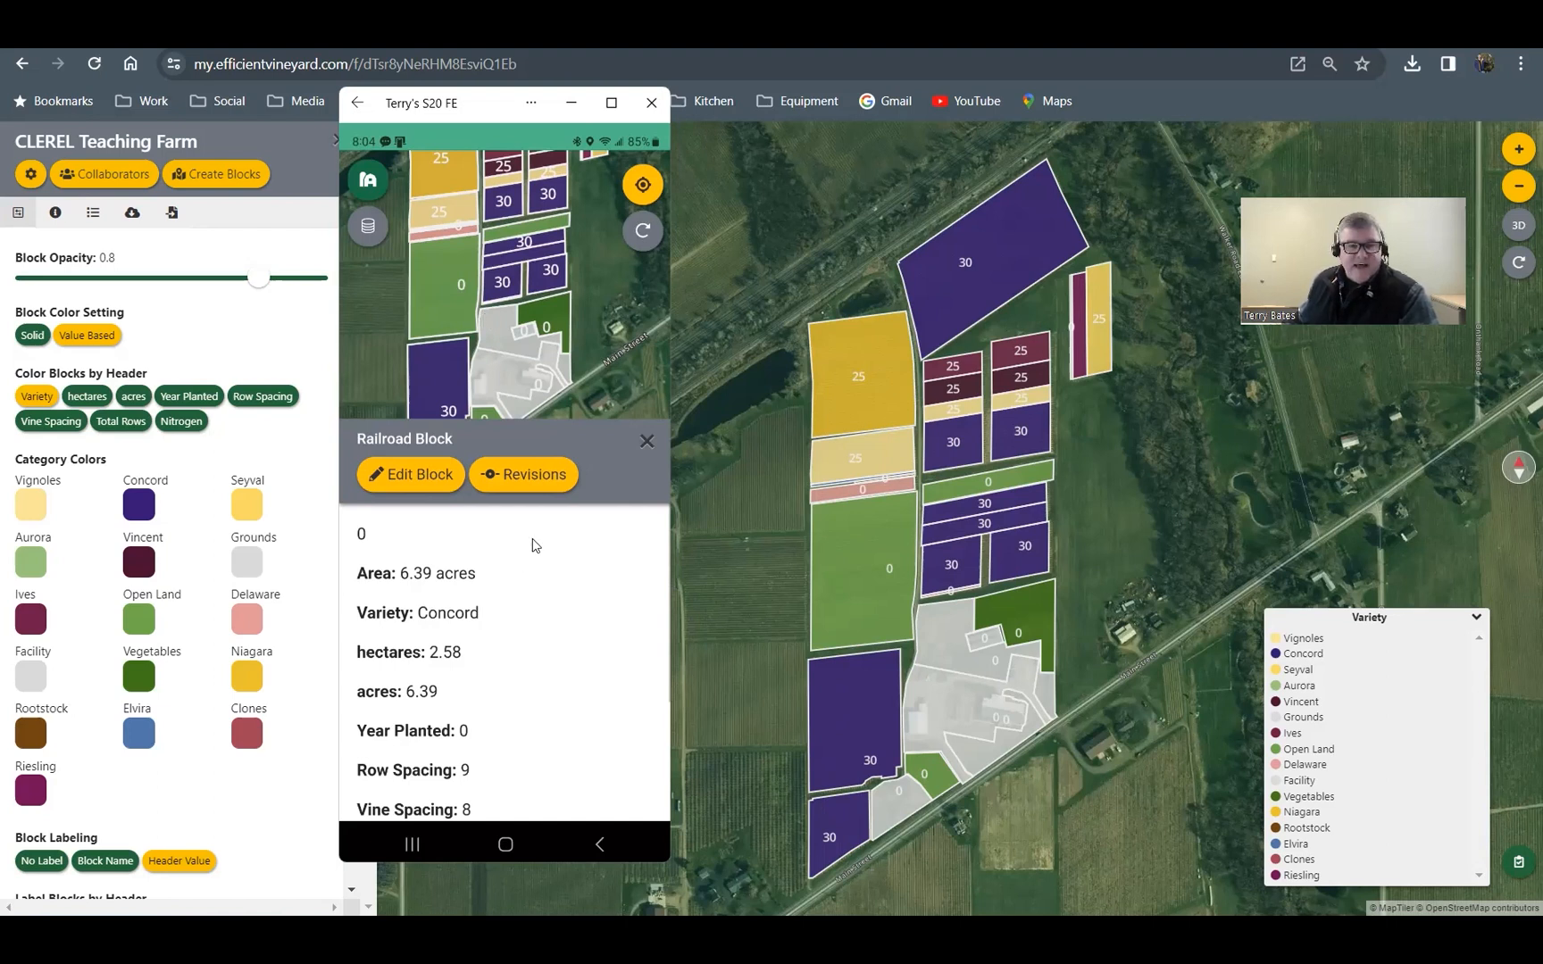
{"action": "left_click", "coordinate": [416, 474]}
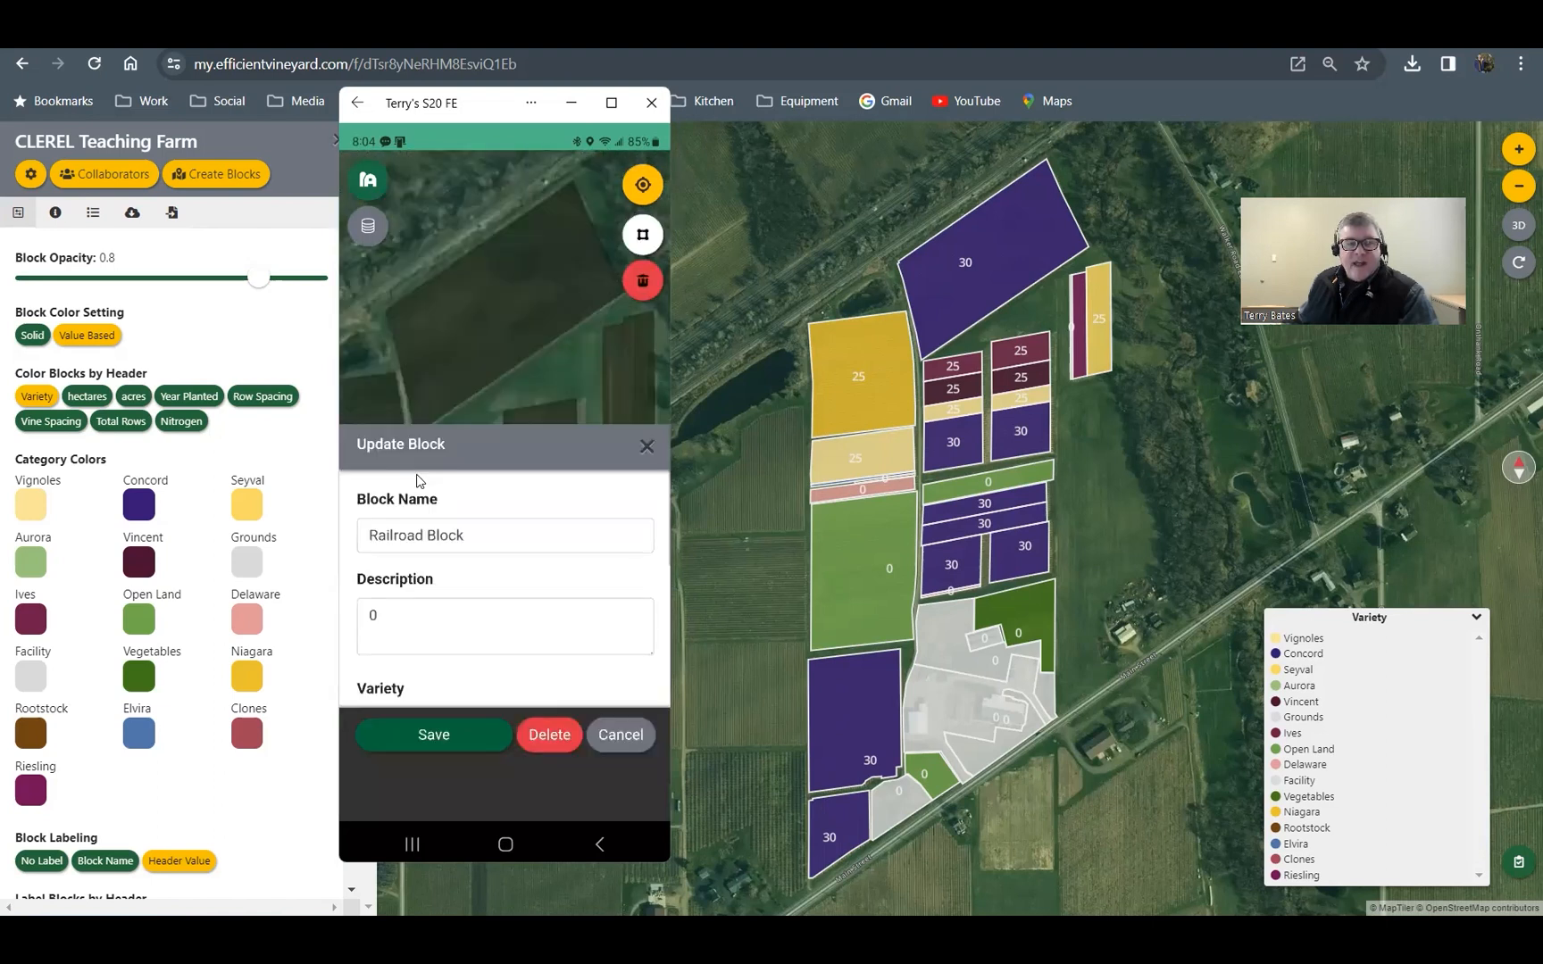
{"action": "left_click", "coordinate": [402, 497]}
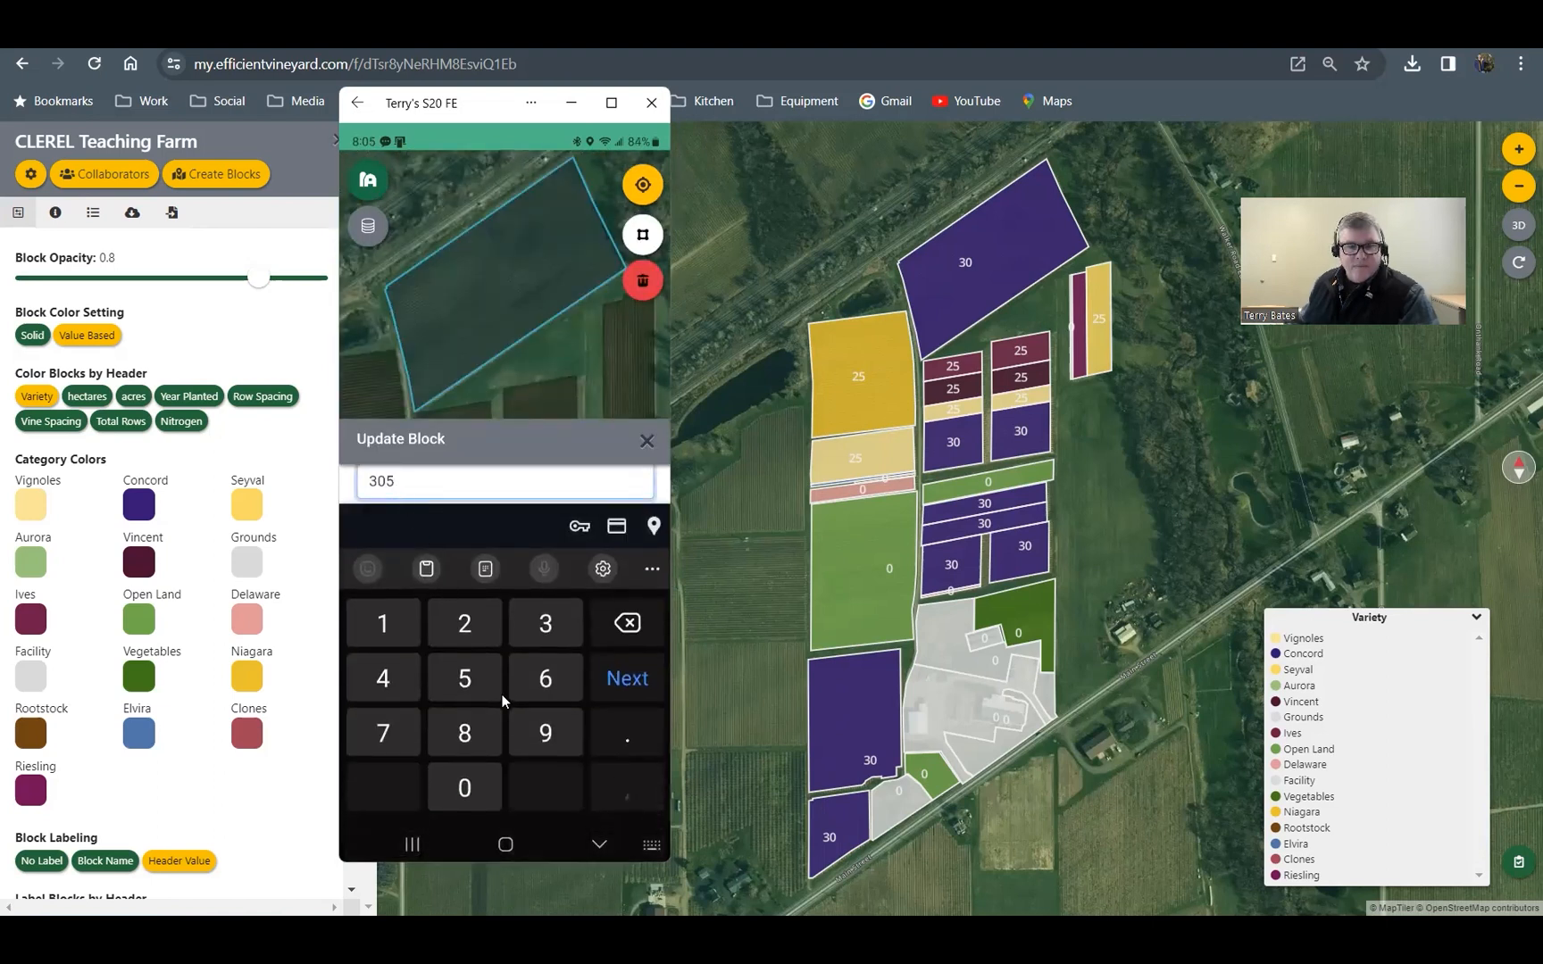
{"action": "left_click", "coordinate": [629, 625]}
{"action": "left_click", "coordinate": [629, 625]}
{"action": "left_click", "coordinate": [629, 625]}
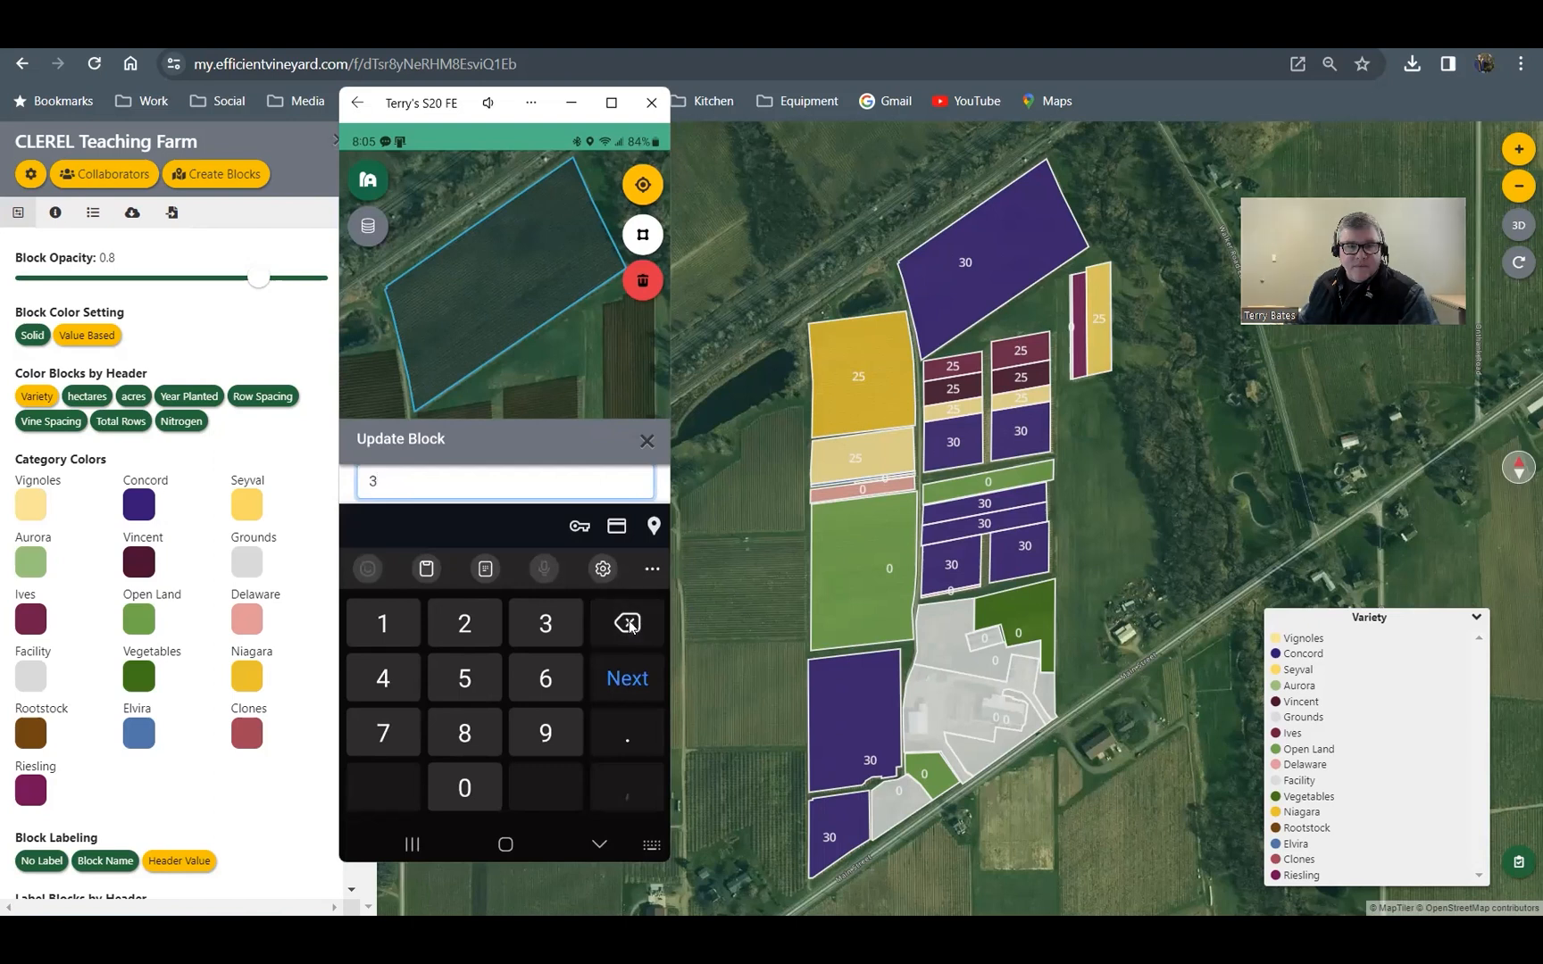
{"action": "left_click", "coordinate": [457, 683]}
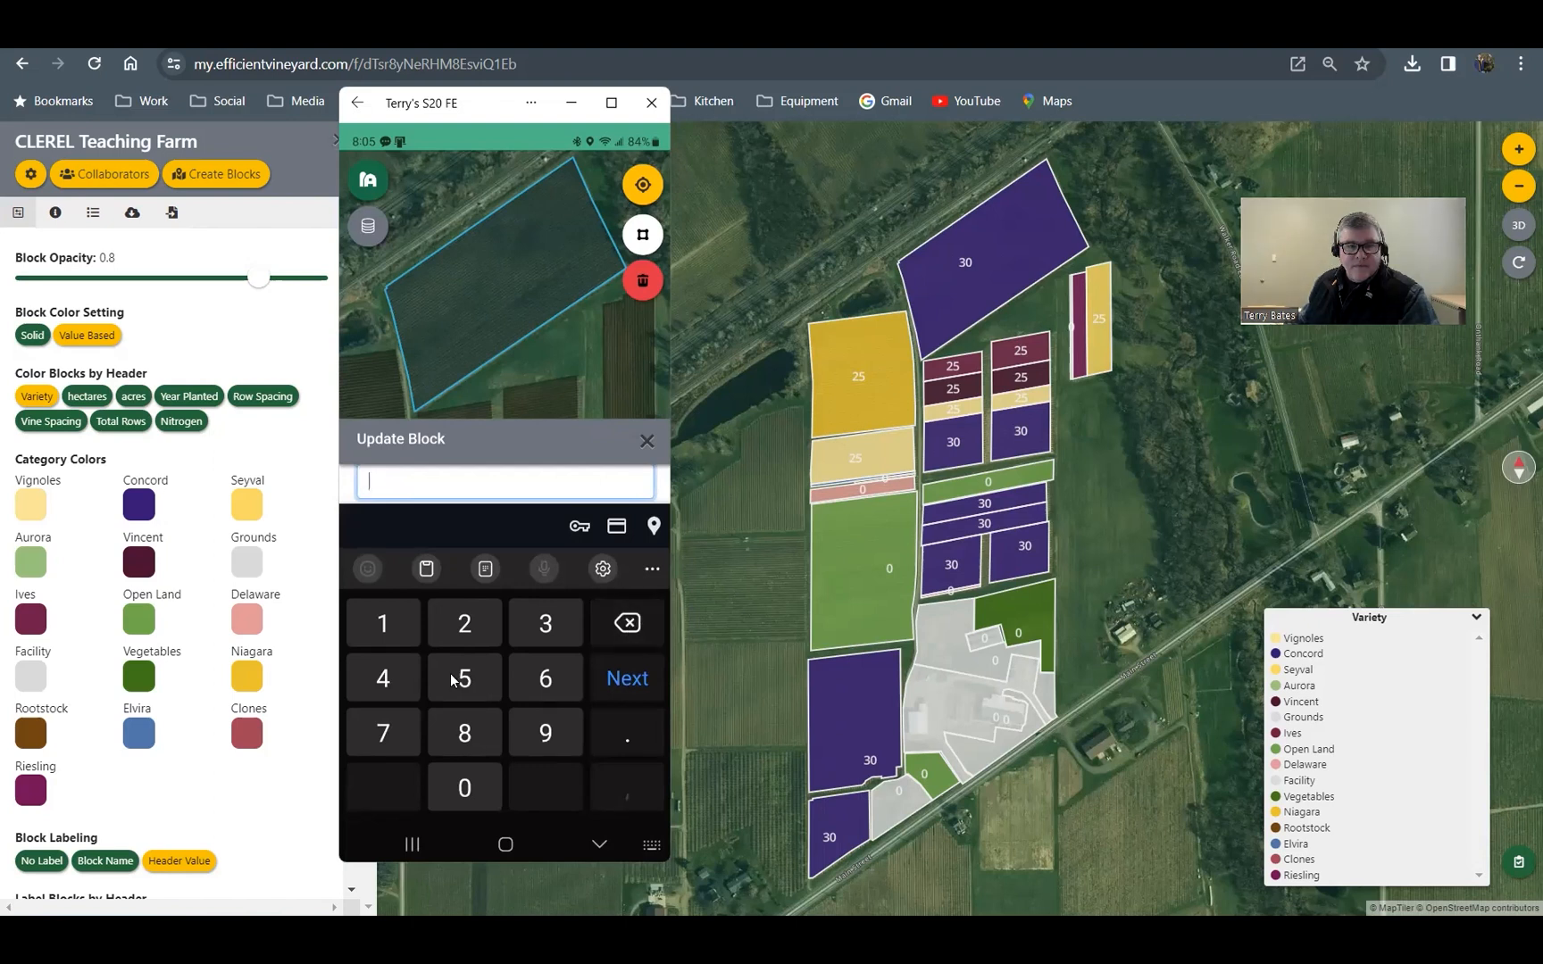
{"action": "left_click", "coordinate": [454, 800]}
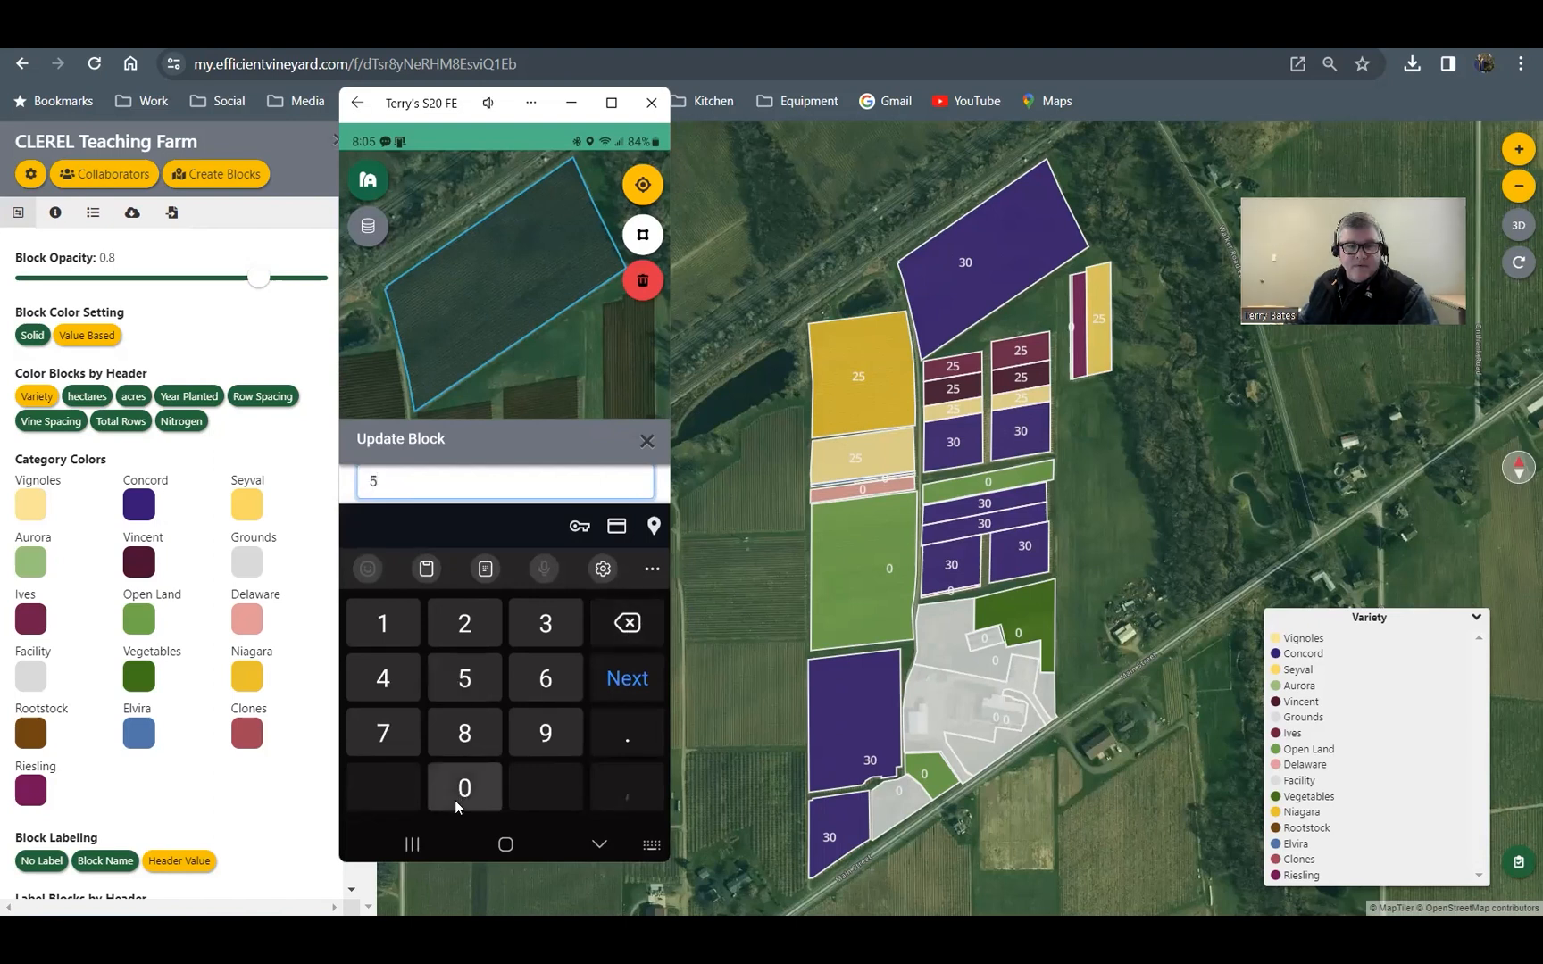
{"action": "left_click", "coordinate": [613, 683]}
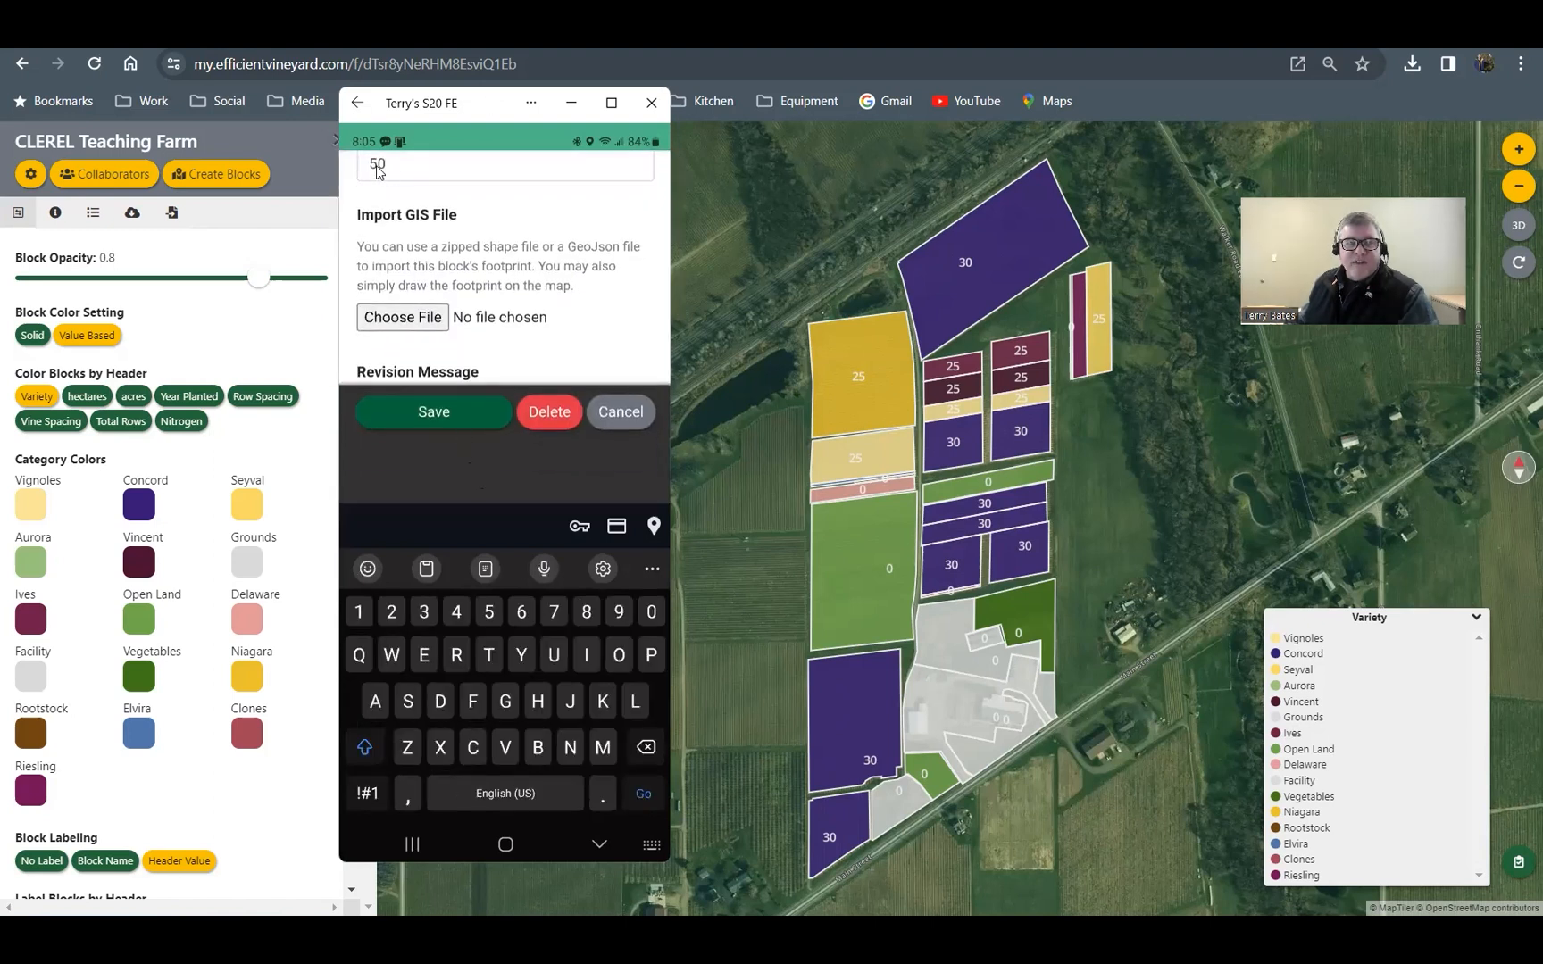
Step: Save the updated Railroad Block on the phone and collapse the Variety legend covering its map
{"action": "left_click", "coordinate": [424, 413]}
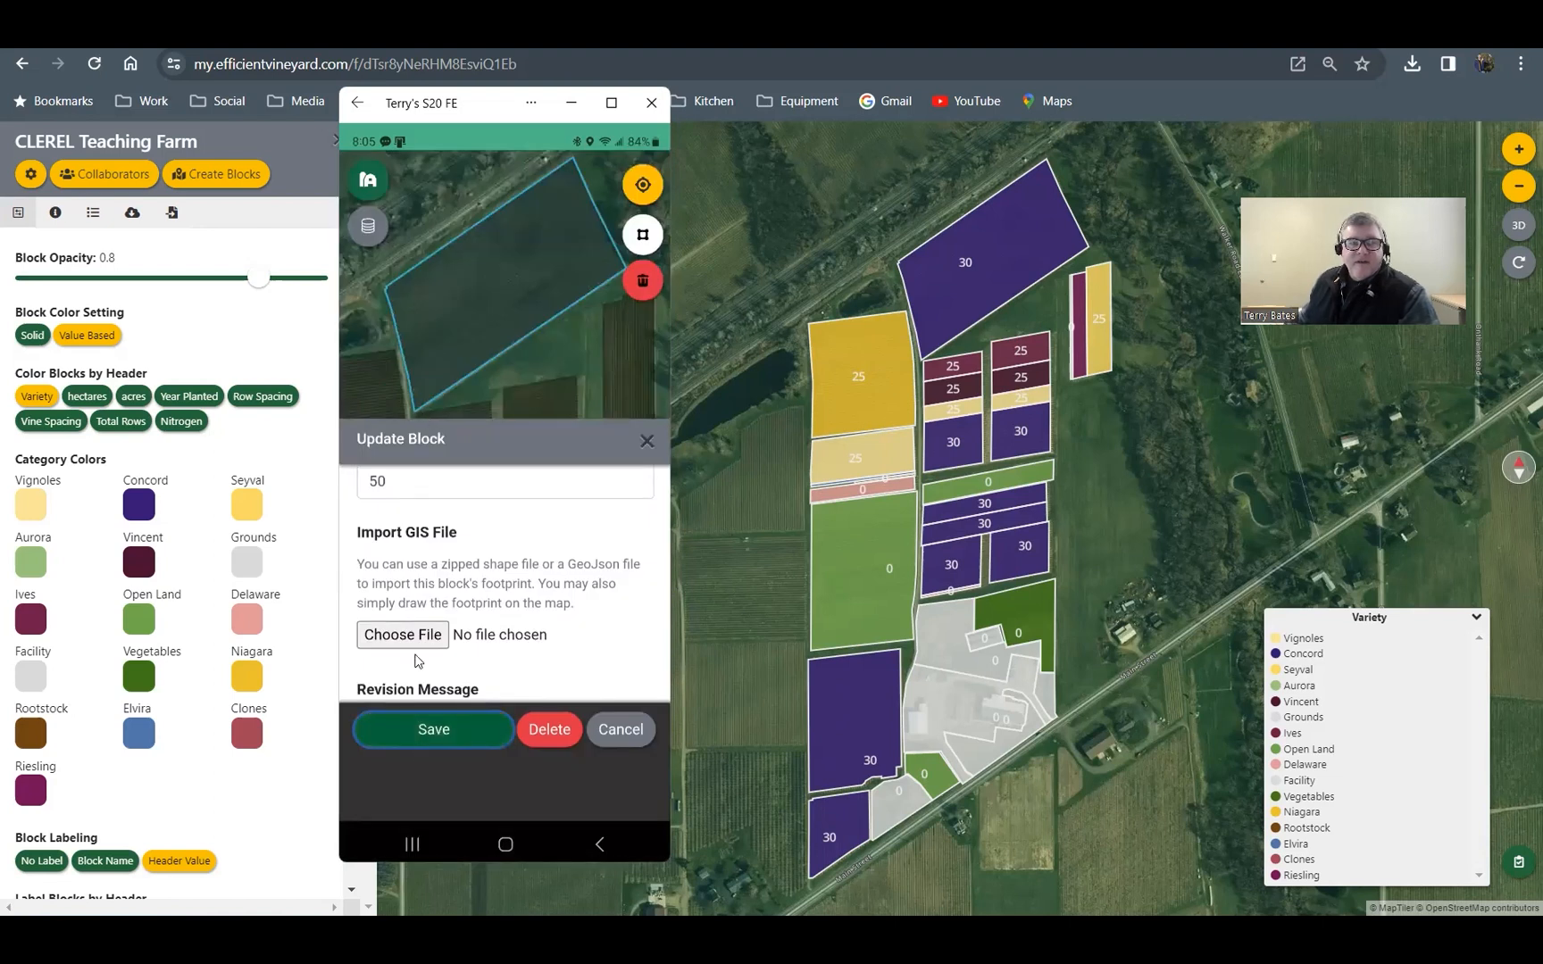
{"action": "left_click", "coordinate": [438, 737]}
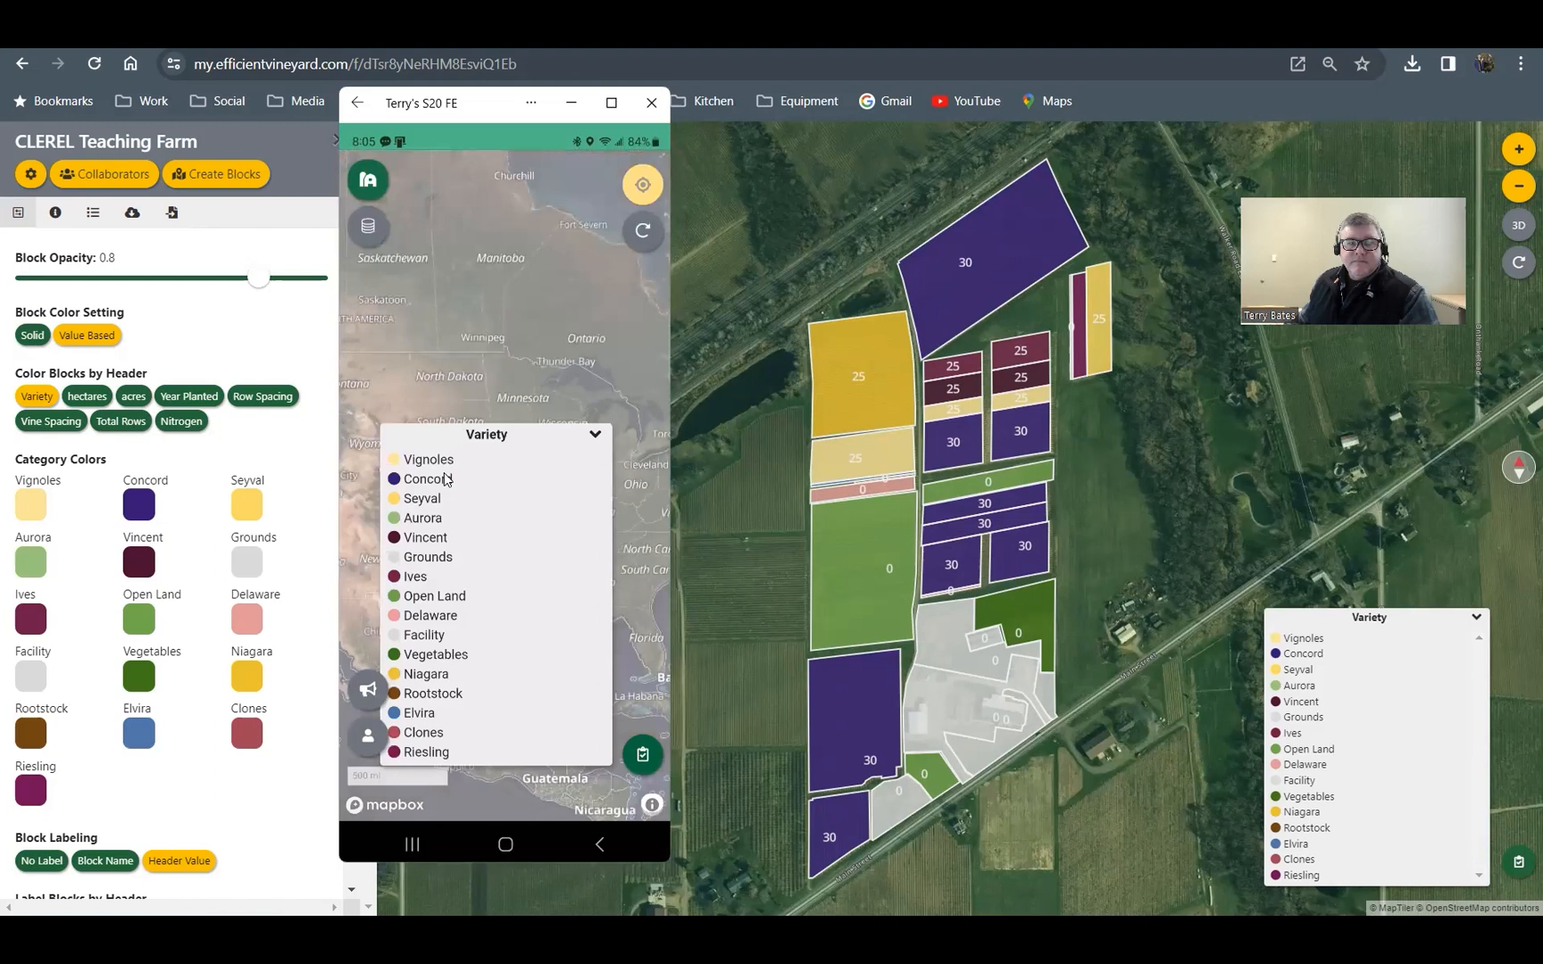
{"action": "left_click", "coordinate": [595, 436]}
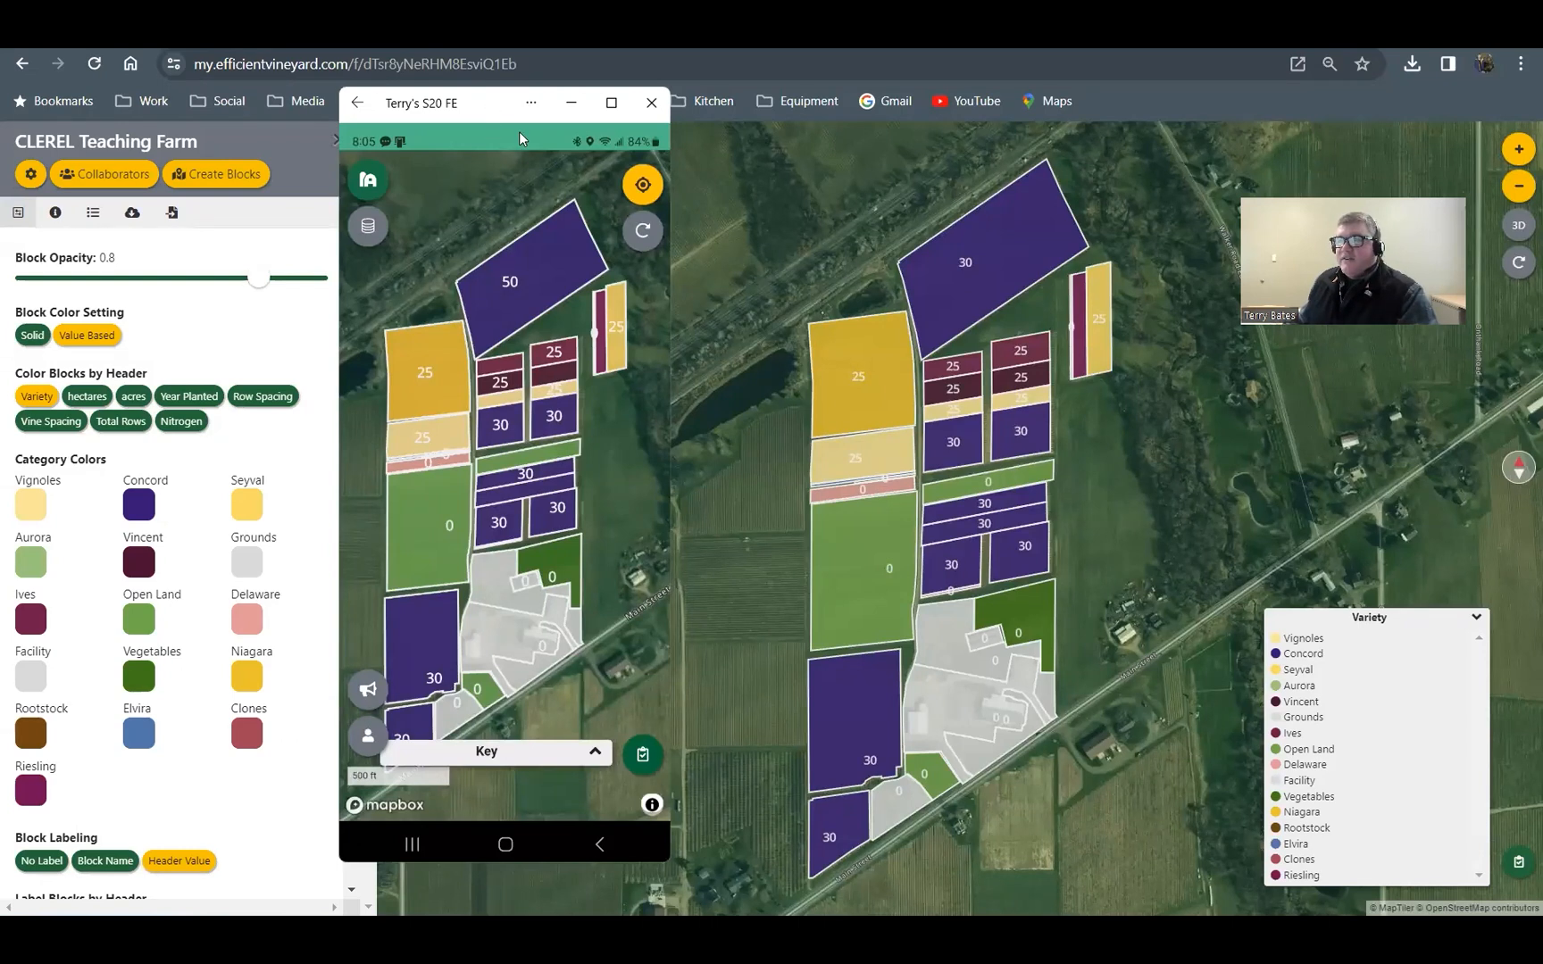
Step: Switch back to the browser and reload the CLEREL Teaching Farm map to bring in the phone's edit
{"action": "left_click", "coordinate": [719, 197]}
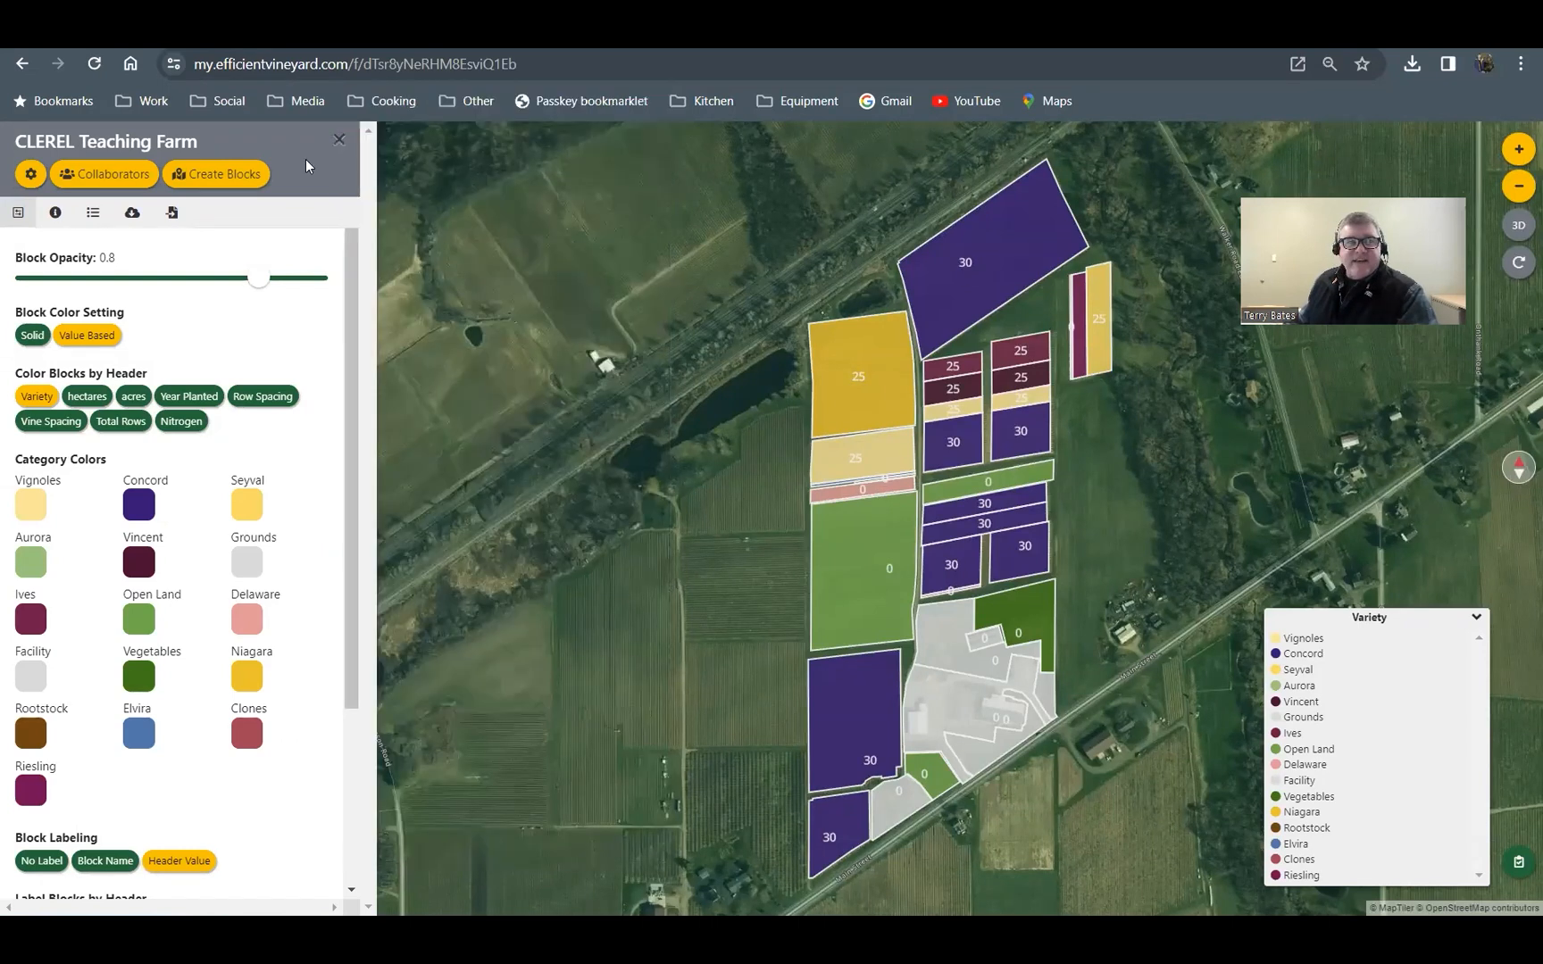
{"action": "left_click", "coordinate": [96, 64]}
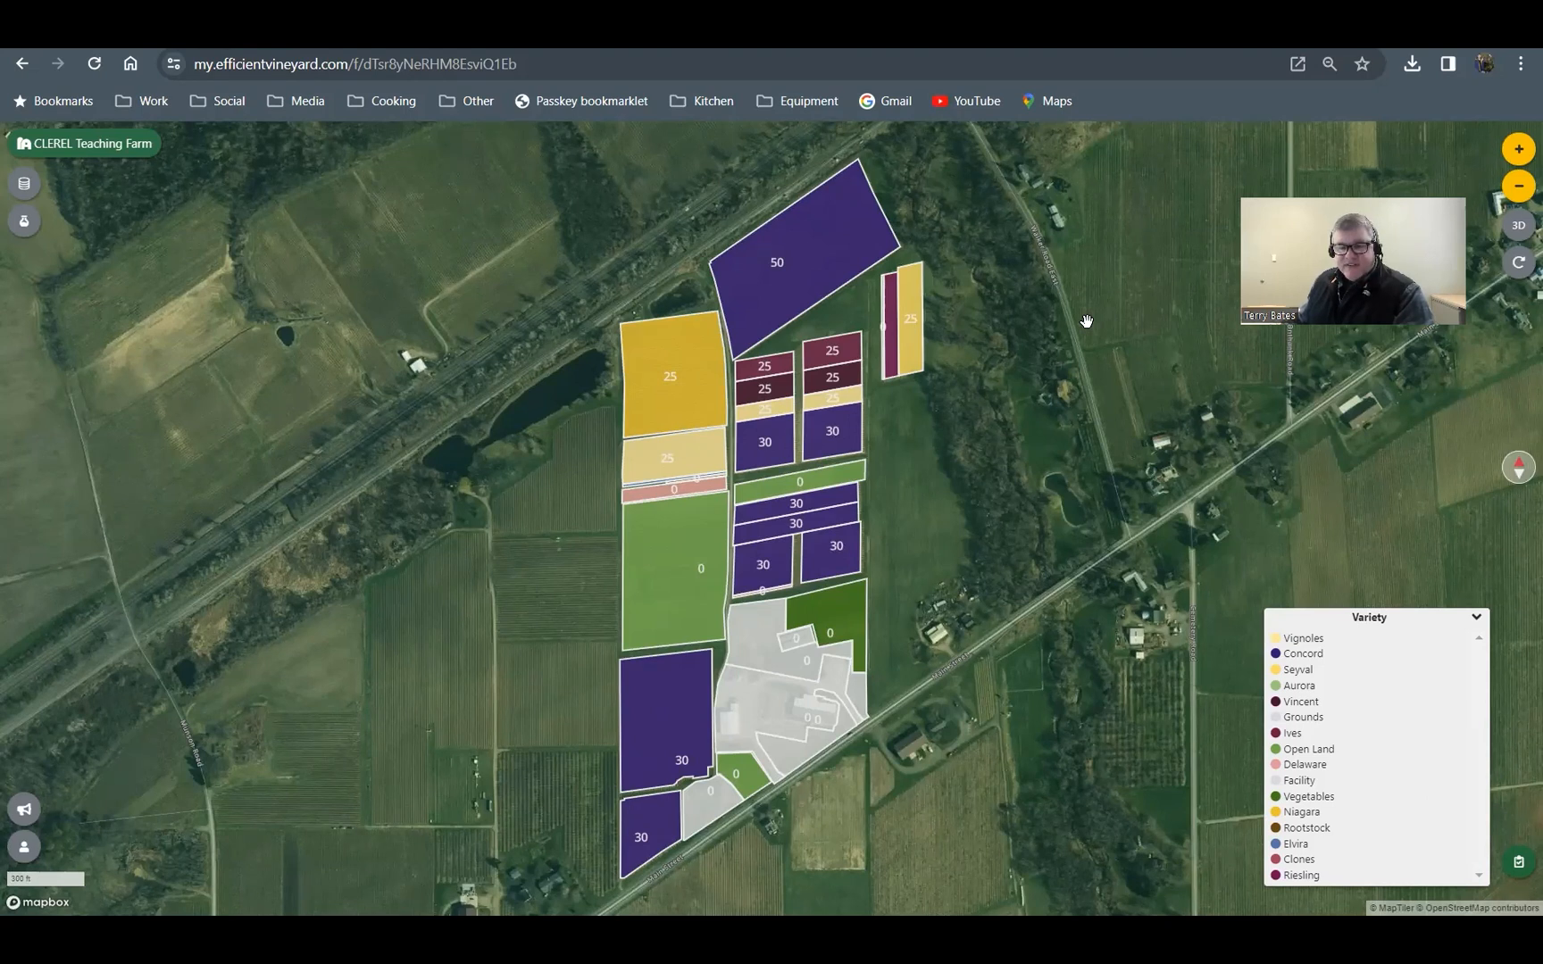
Step: Open the feedback form for describing an issue
{"action": "left_click", "coordinate": [25, 812]}
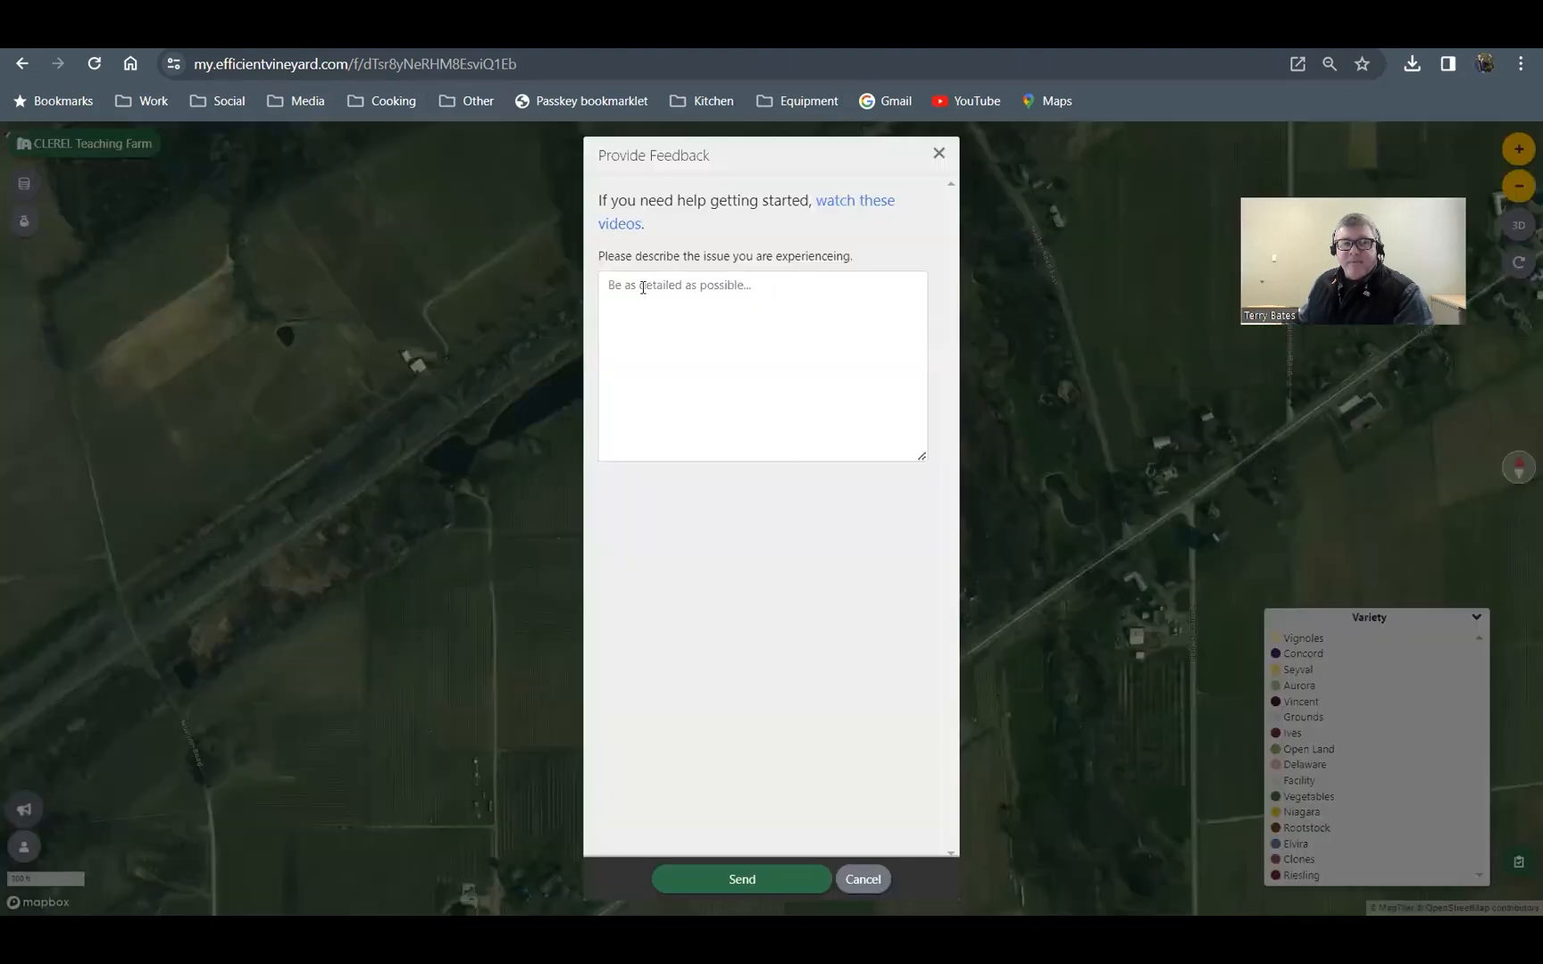